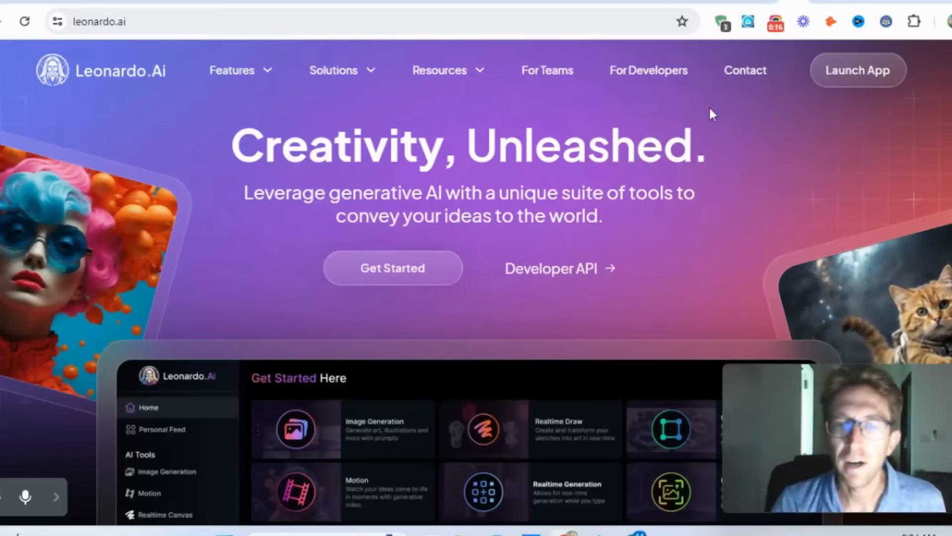
# - Look through the Leonardo.Ai homepage, covering its tagline, app preview, audience cards, use-case showcase and the Features, Solutions and Resources listings
pyautogui.moveTo(218, 140); pyautogui.dragTo(729, 222)
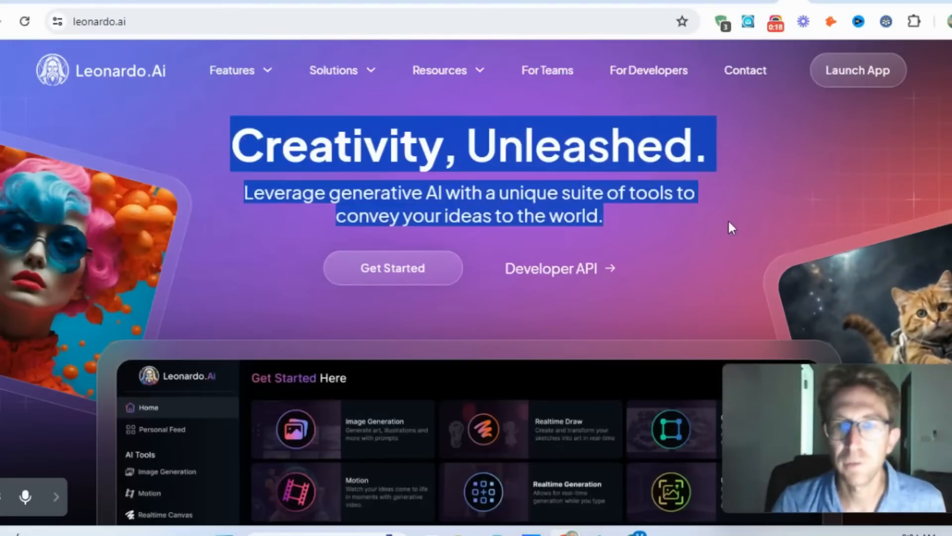
pyautogui.click(728, 223)
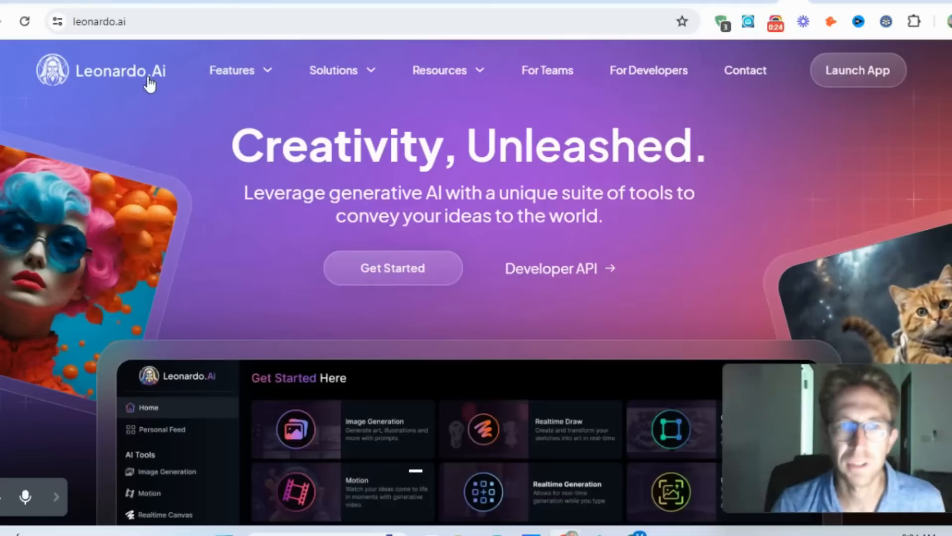
pyautogui.moveTo(262, 82)
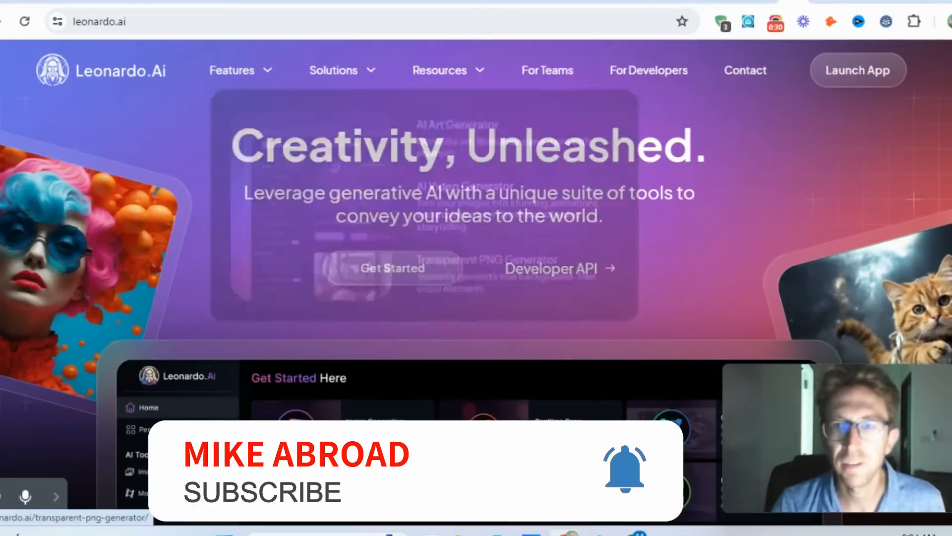
pyautogui.scroll(-7, 477, 283)
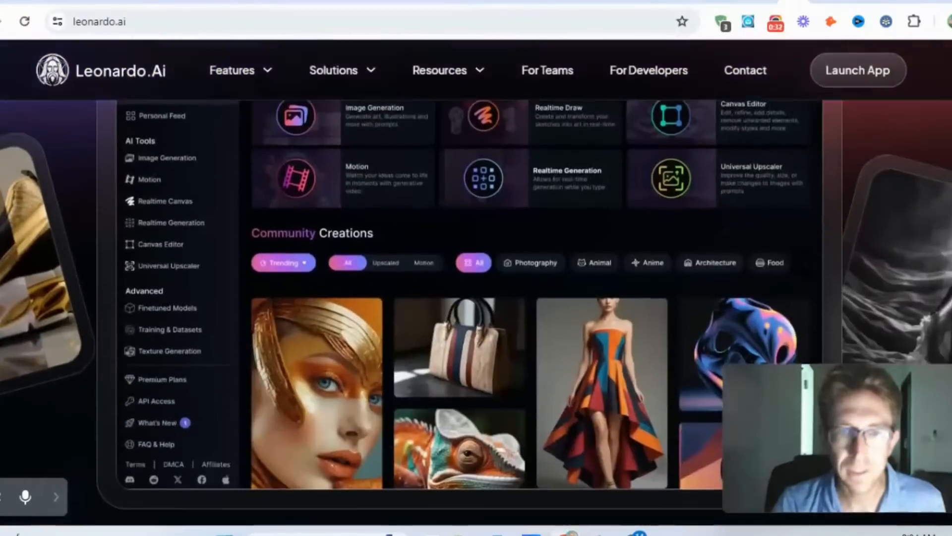
pyautogui.scroll(-5, 476, 283)
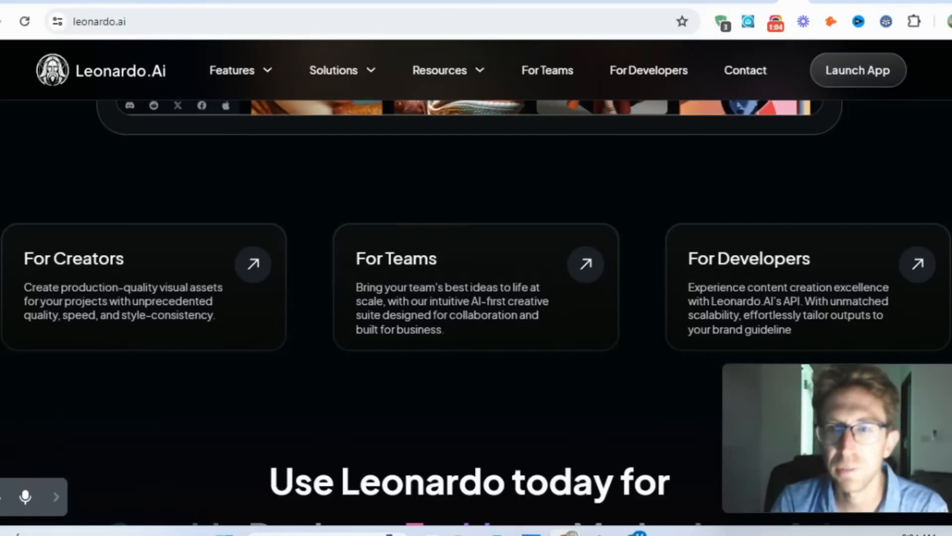
pyautogui.scroll(-6, 470, 283)
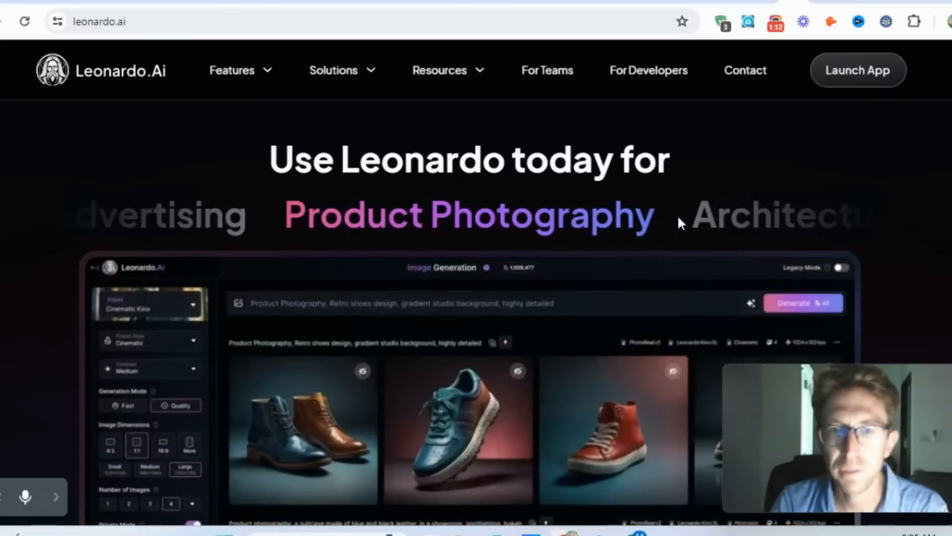
pyautogui.scroll(-2, 682, 219)
pyautogui.scroll(2, 719, 218)
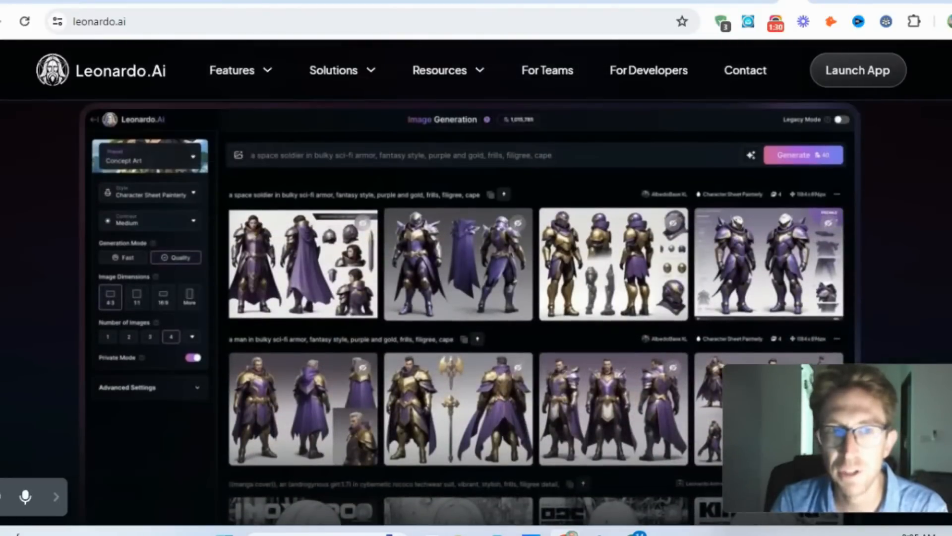
pyautogui.scroll(-8, 477, 297)
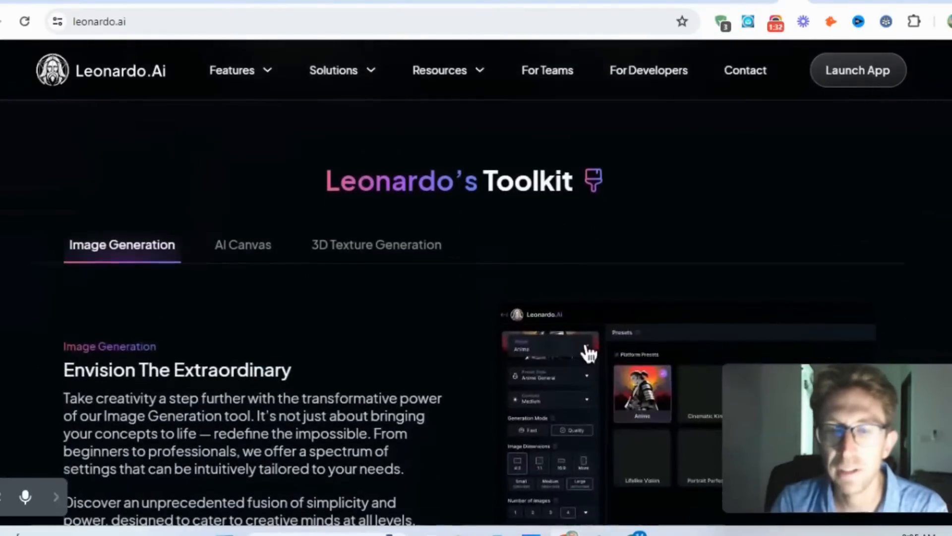
pyautogui.scroll(-1, 589, 354)
pyautogui.moveTo(433, 82)
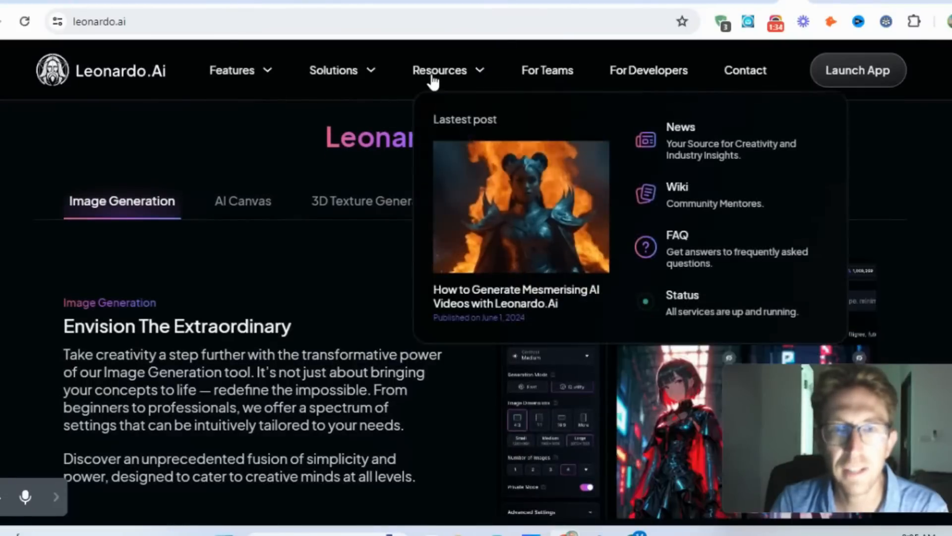
pyautogui.moveTo(357, 79)
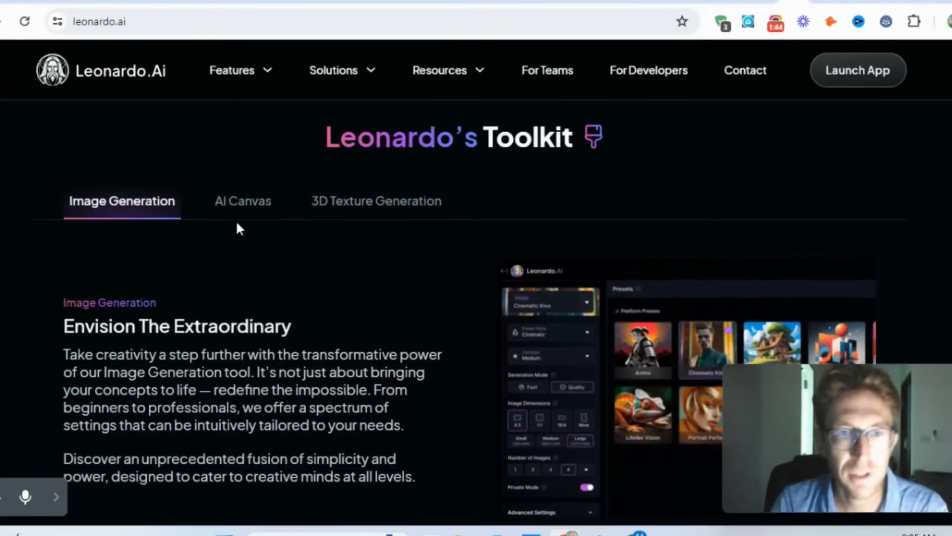
# - Read the AI Canvas, 3D Texture Generation and Image Generation descriptions in Leonardo's Toolkit
pyautogui.click(255, 200)
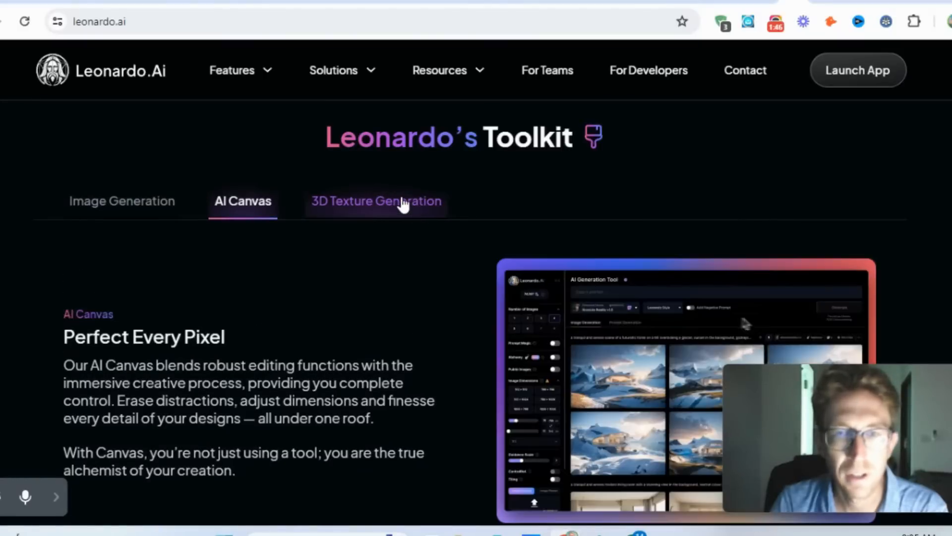
pyautogui.click(404, 203)
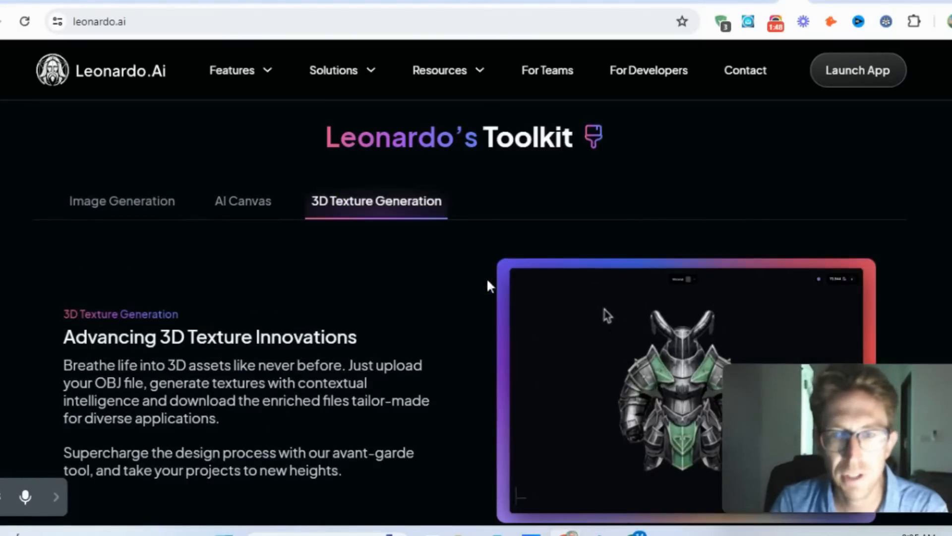
pyautogui.scroll(-2, 200, 300)
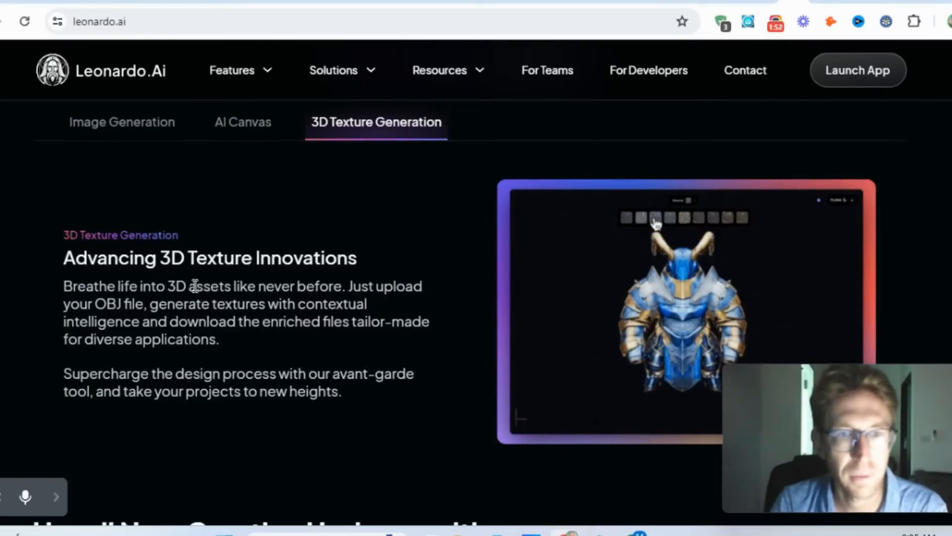
pyautogui.moveTo(193, 286); pyautogui.dragTo(372, 315)
pyautogui.click(315, 240)
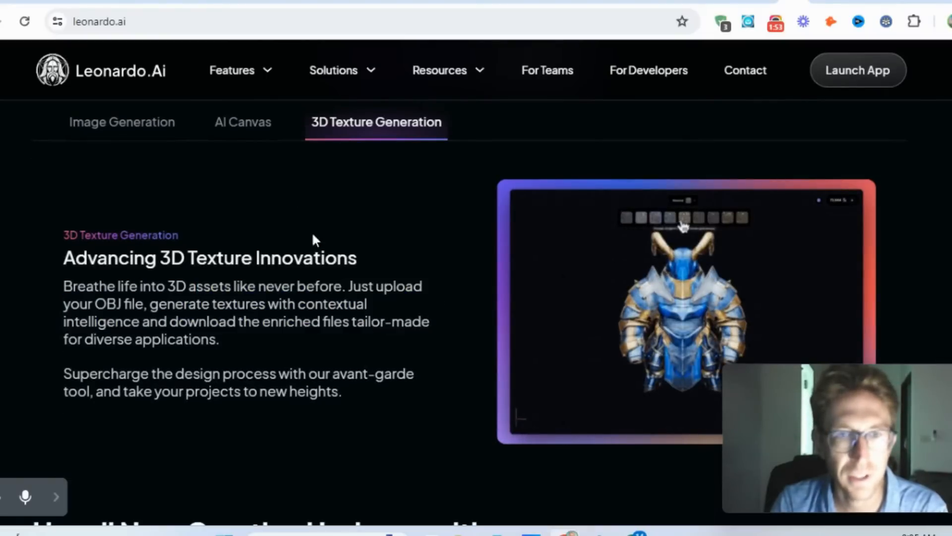
pyautogui.click(248, 124)
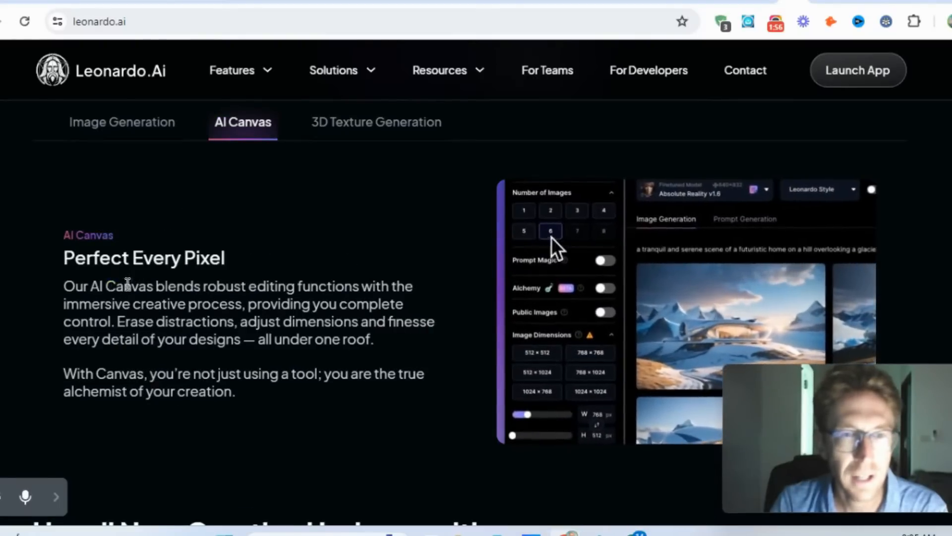
pyautogui.moveTo(128, 284); pyautogui.dragTo(398, 353)
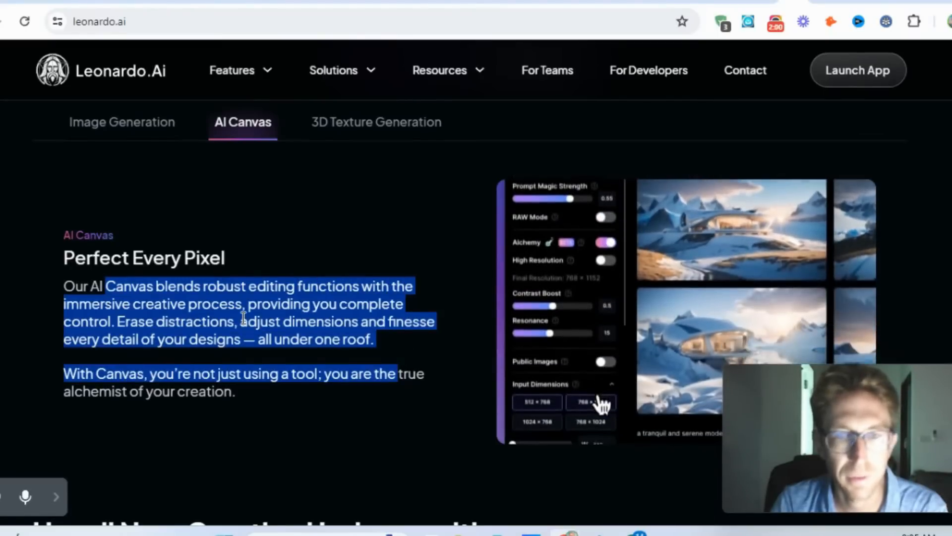
pyautogui.click(244, 317)
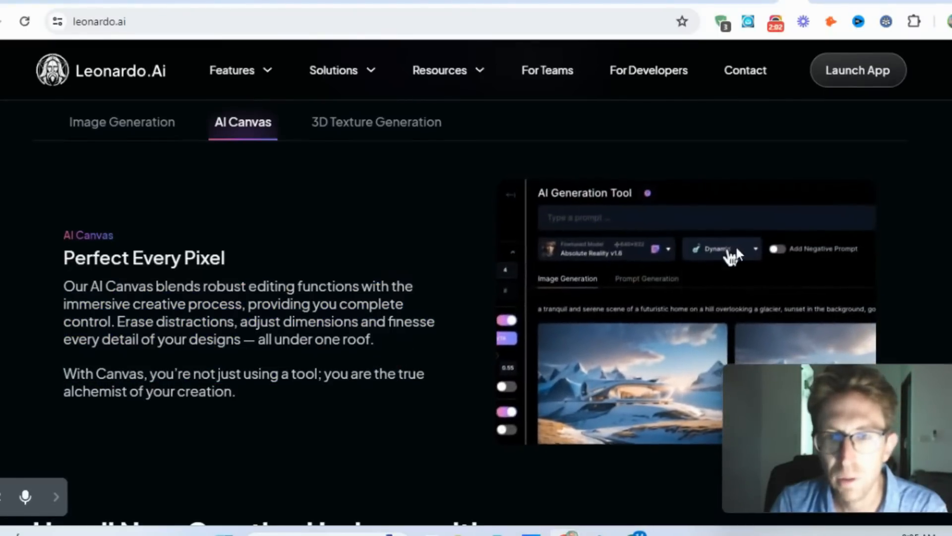
pyautogui.click(158, 127)
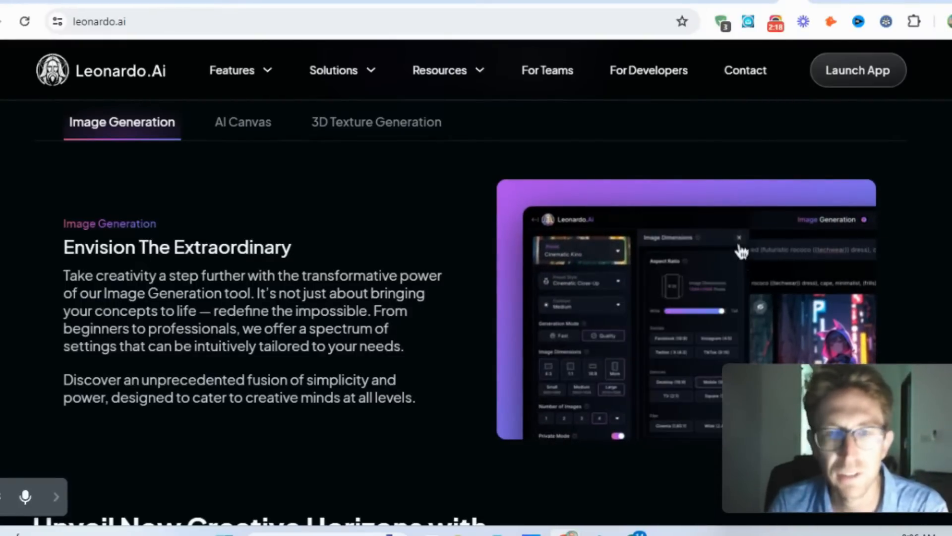
# - Examine the Fine-tuned Models section and the sample artwork in the Platform Gallery
pyautogui.scroll(-1, 783, 237)
pyautogui.scroll(-6, 782, 237)
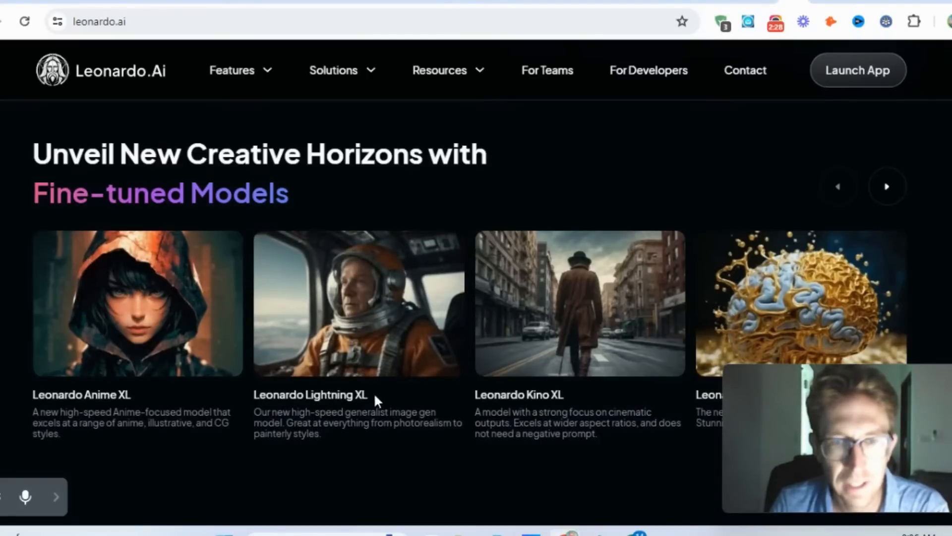
pyautogui.scroll(-2, 375, 396)
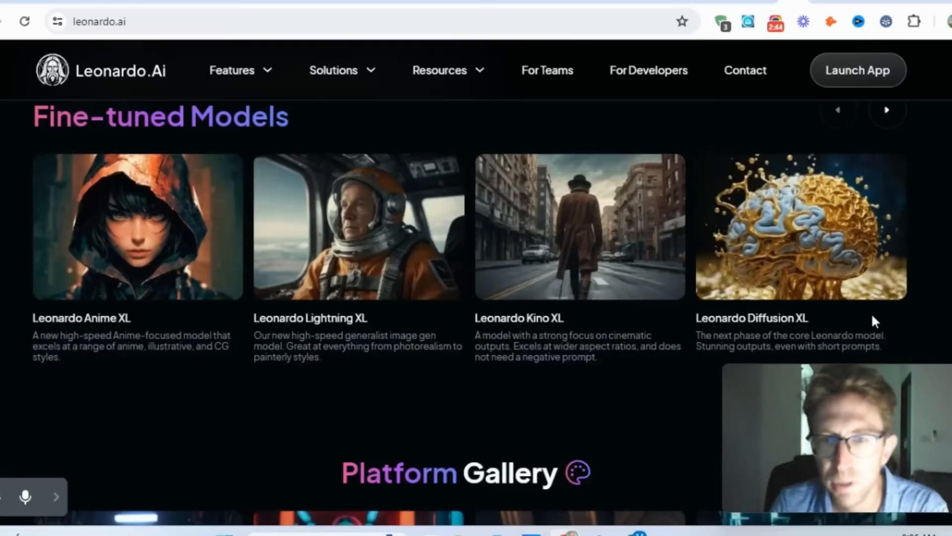
pyautogui.scroll(-1, 786, 287)
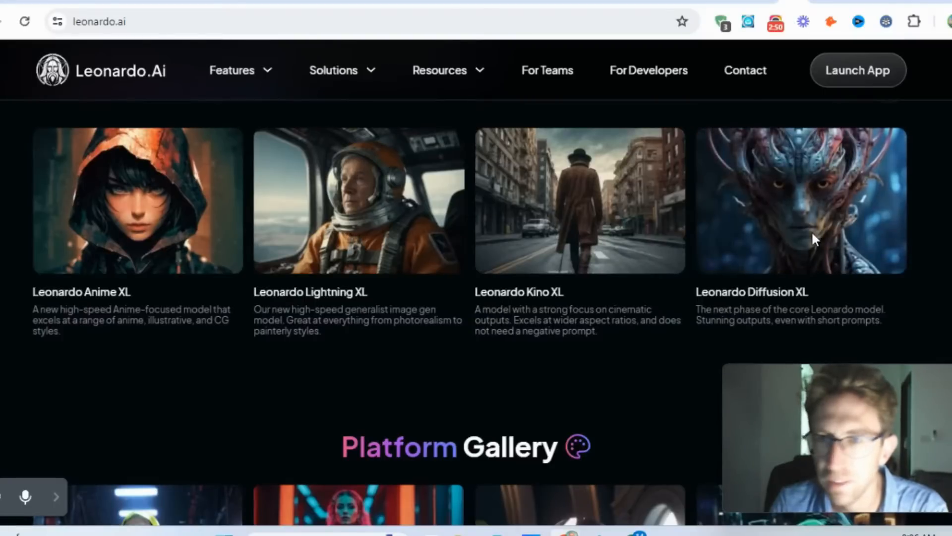
pyautogui.scroll(-7, 524, 147)
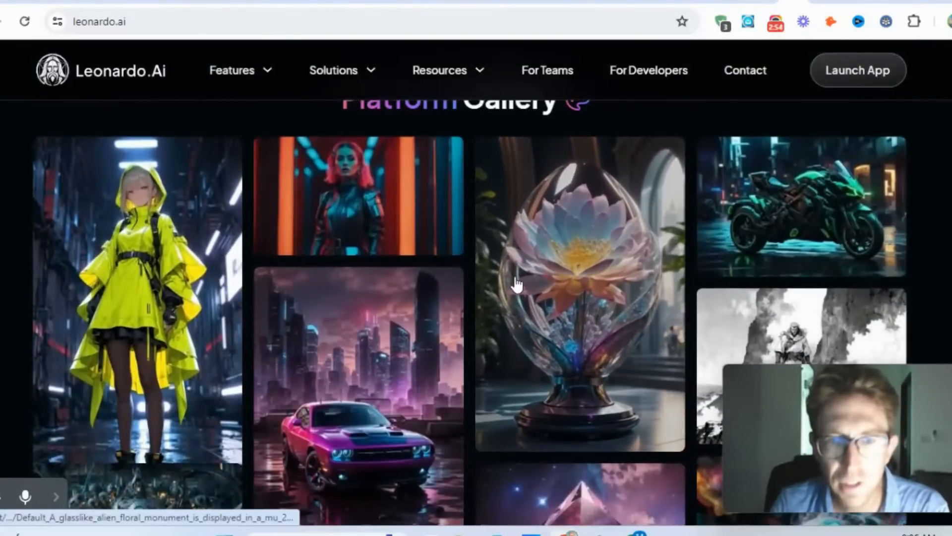
pyautogui.scroll(-1, 347, 205)
pyautogui.scroll(1, 347, 205)
pyautogui.scroll(-1, 335, 220)
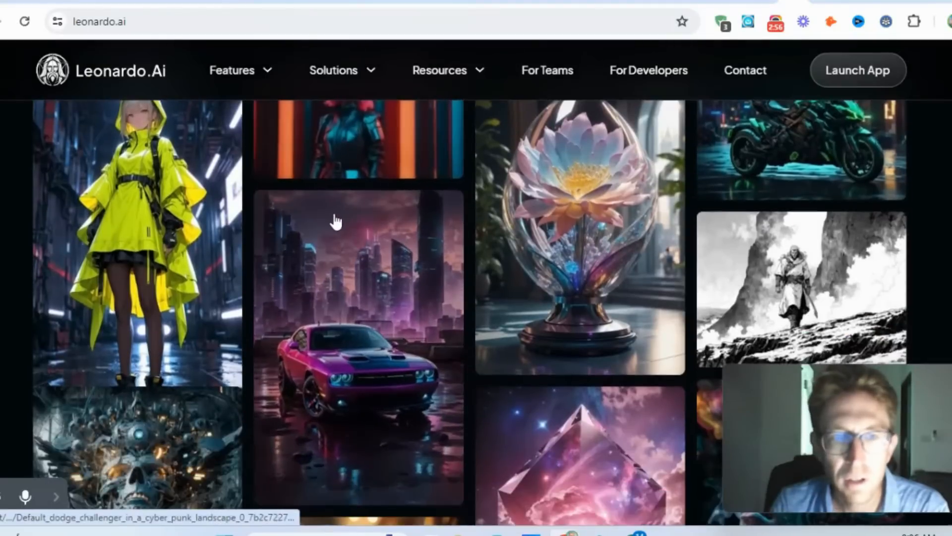
pyautogui.scroll(1, 335, 220)
pyautogui.scroll(-2, 336, 222)
pyautogui.scroll(-4, 335, 221)
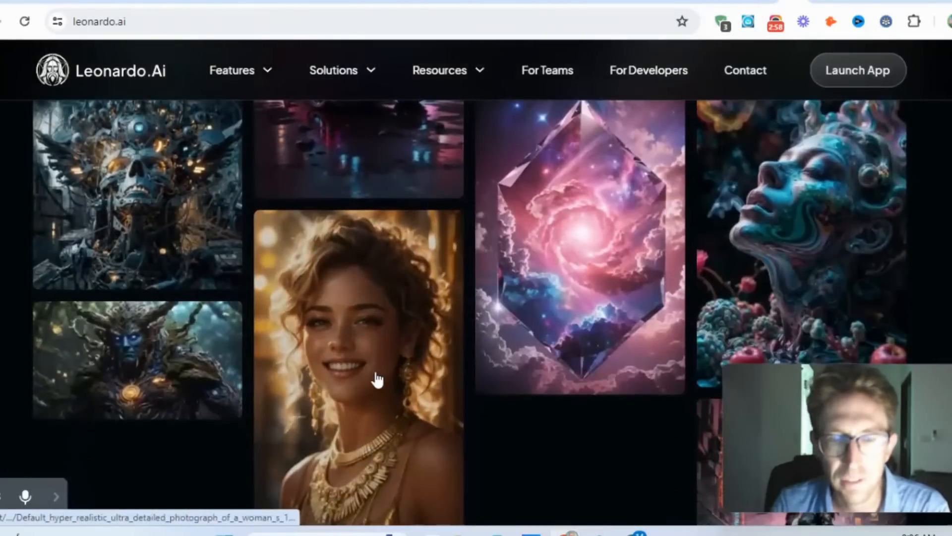
# - View the gallery's gold-jewelry portrait enlarged, then inspect the horned forest creature and the motorcycle rider images up close
pyautogui.click(380, 345)
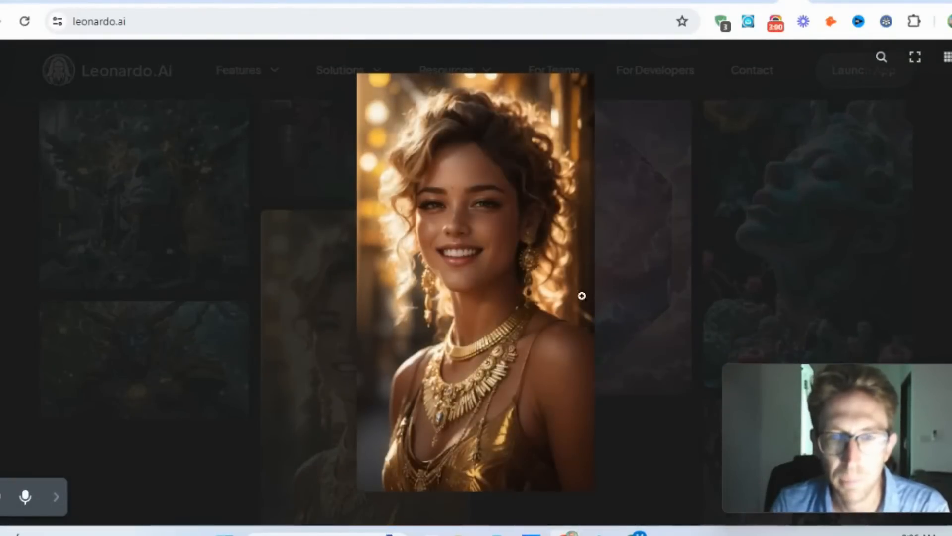
pyautogui.press('Right')
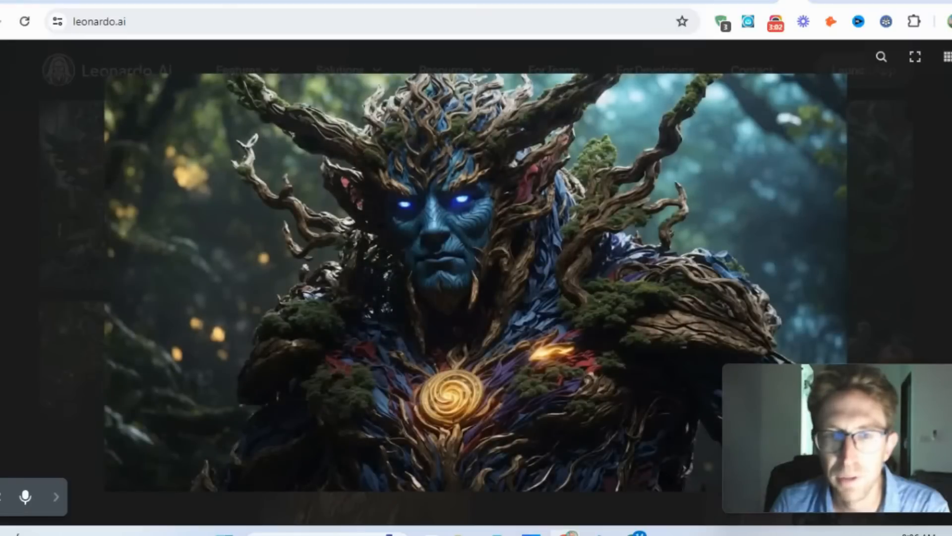
pyautogui.click(446, 220)
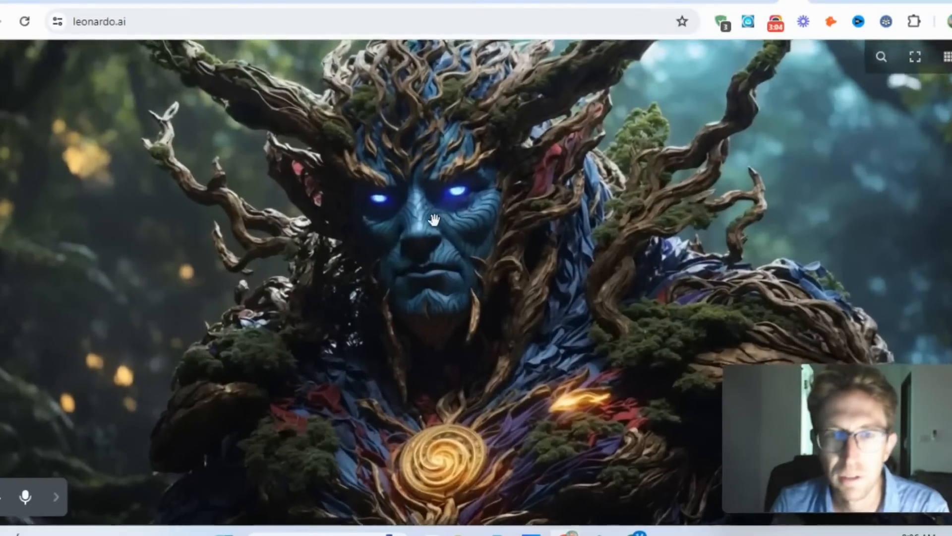
pyautogui.click(419, 204)
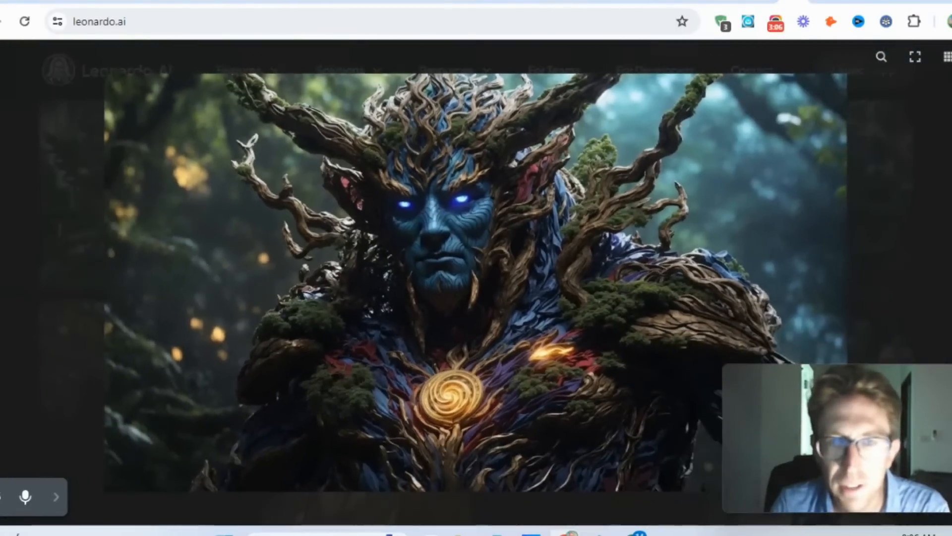
pyautogui.click(457, 209)
pyautogui.press('Right')
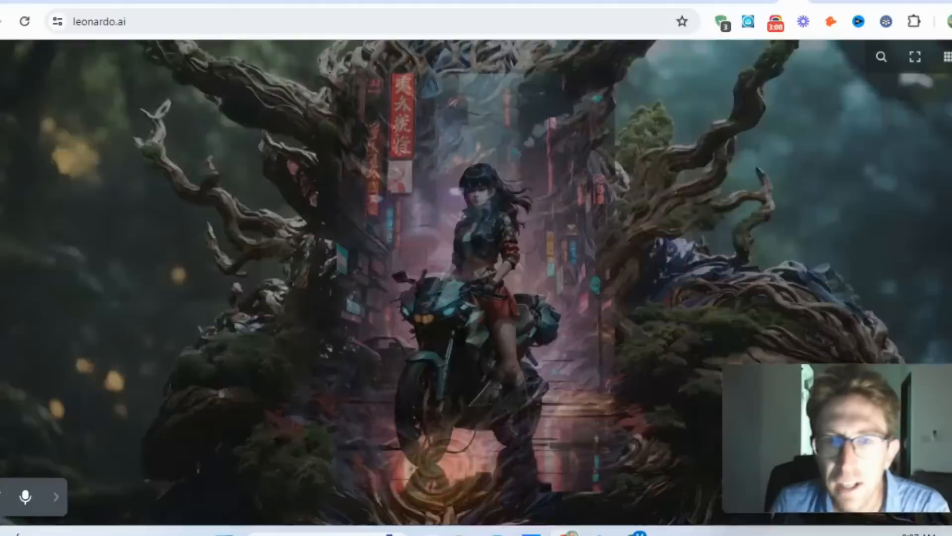
pyautogui.click(475, 215)
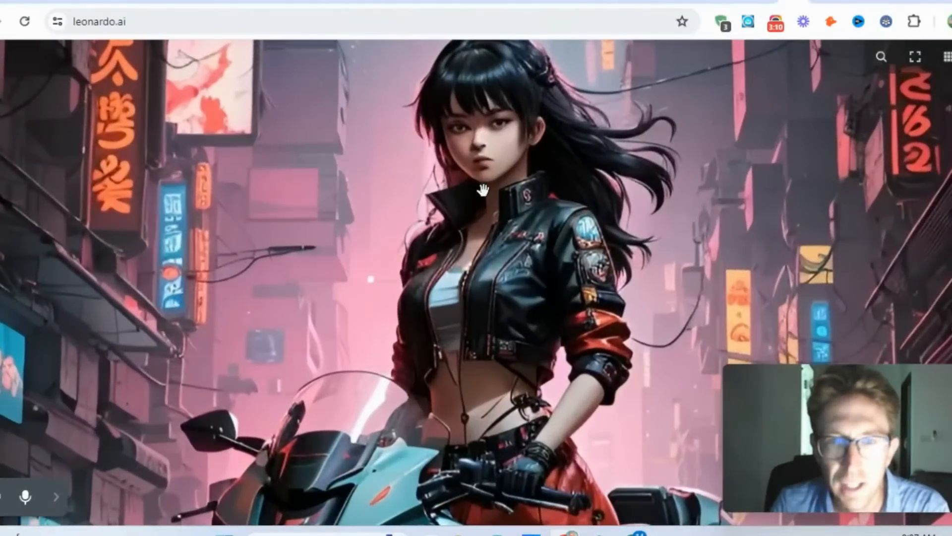
pyautogui.click(485, 227)
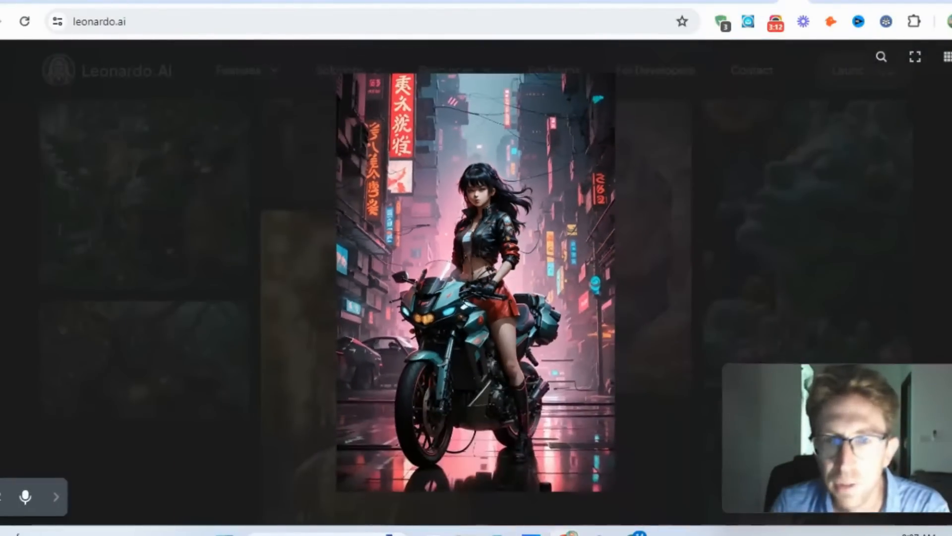
# - Inspect the gallery images of the yellow-hooded anime girl and the pink-haired woman in leather up close
pyautogui.press('Right')
pyautogui.click(462, 123)
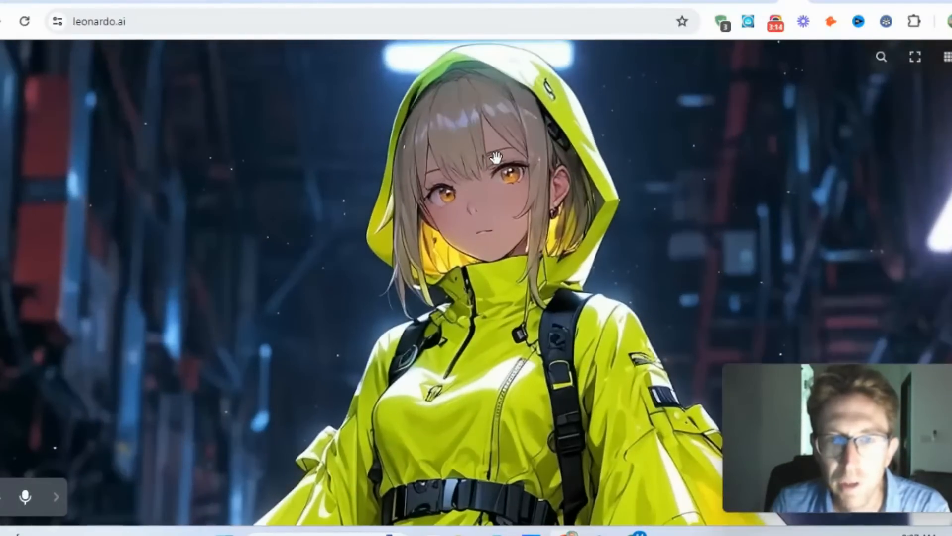
pyautogui.click(496, 157)
pyautogui.press('Right')
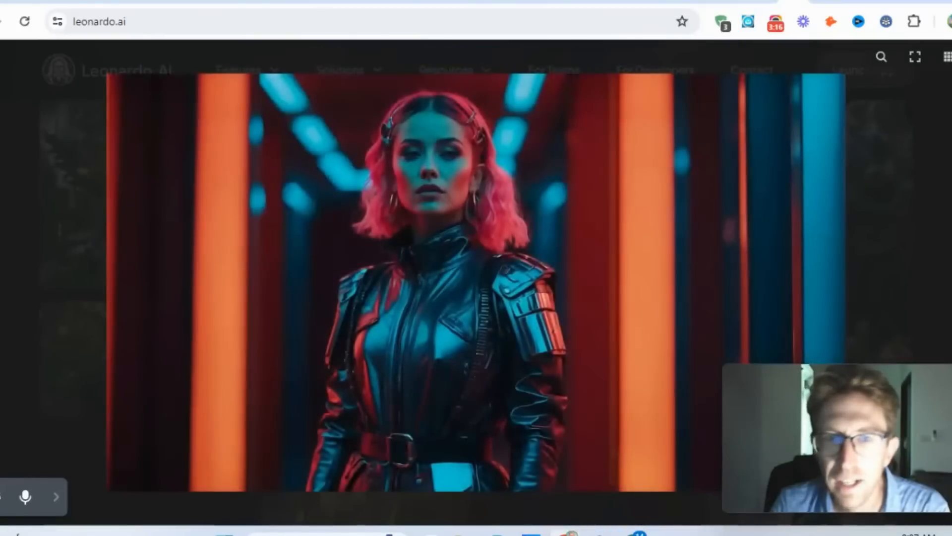
pyautogui.click(434, 161)
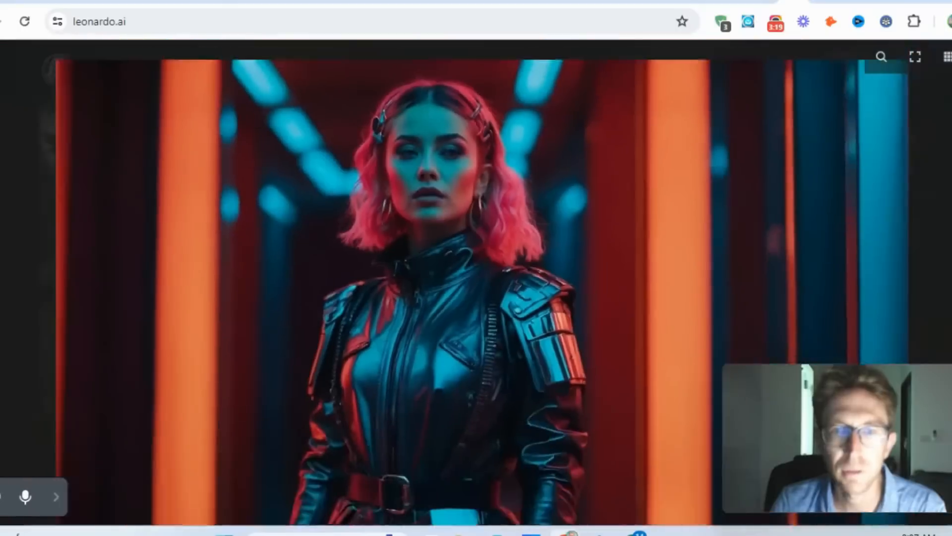
pyautogui.click(436, 161)
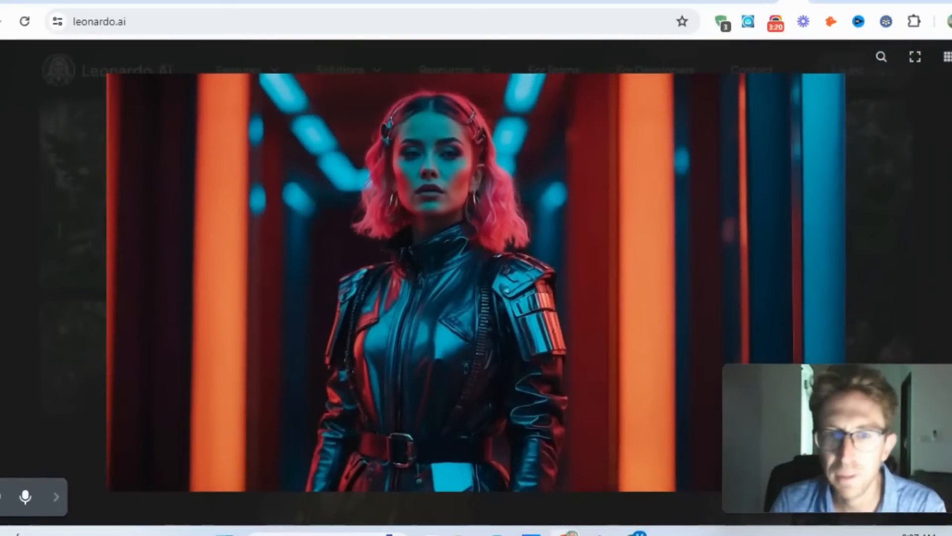
# - View the gallery's glass-enclosed flower image, then inspect the green motorcycle image up close
pyautogui.press('Right')
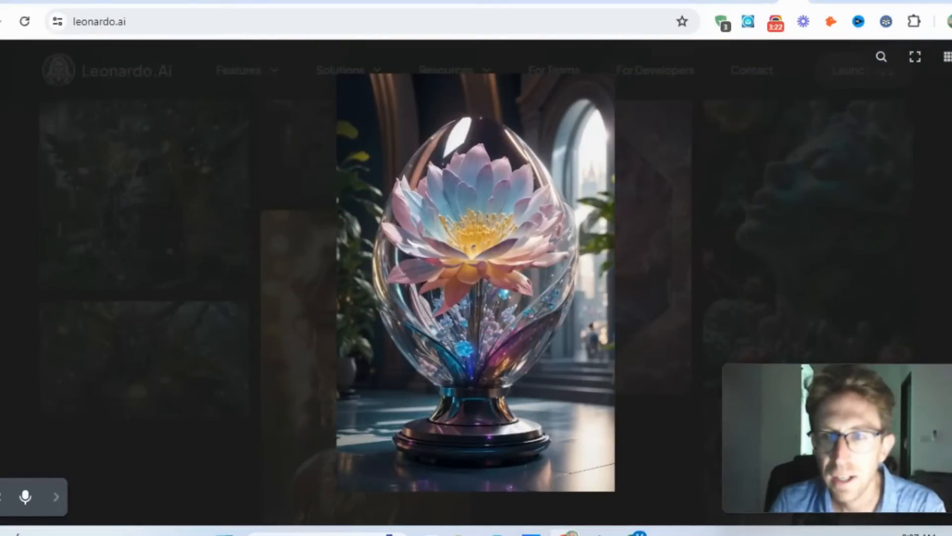
pyautogui.press('Right')
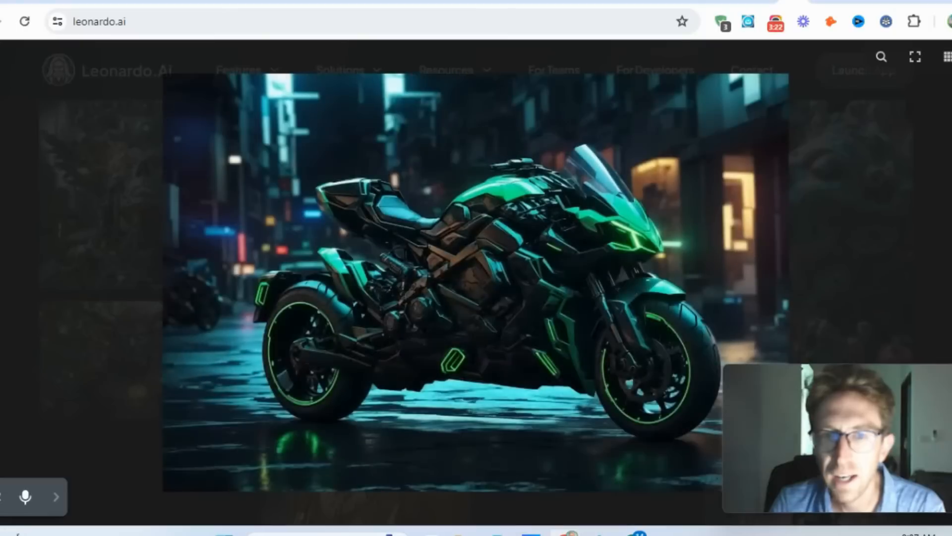
pyautogui.click(502, 221)
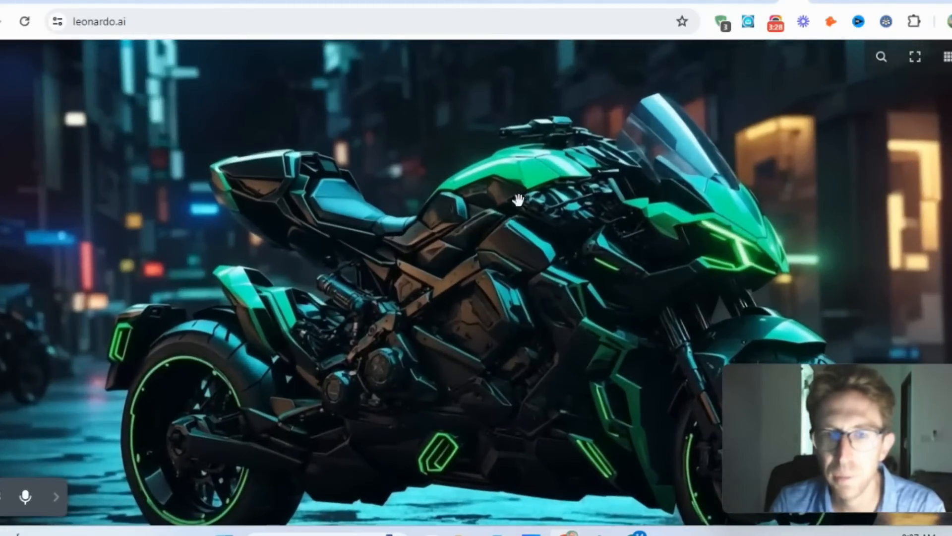
pyautogui.moveTo(565, 300); pyautogui.dragTo(502, 319)
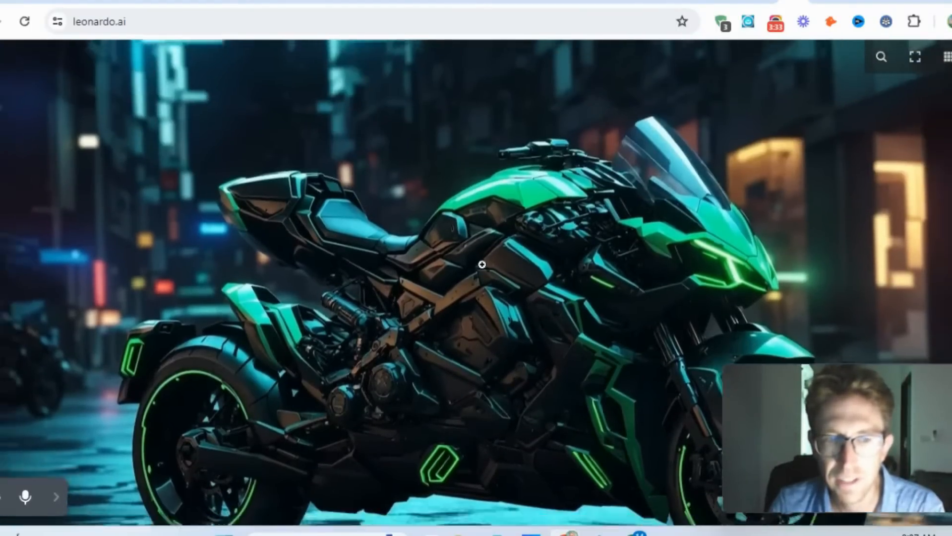
pyautogui.click(483, 261)
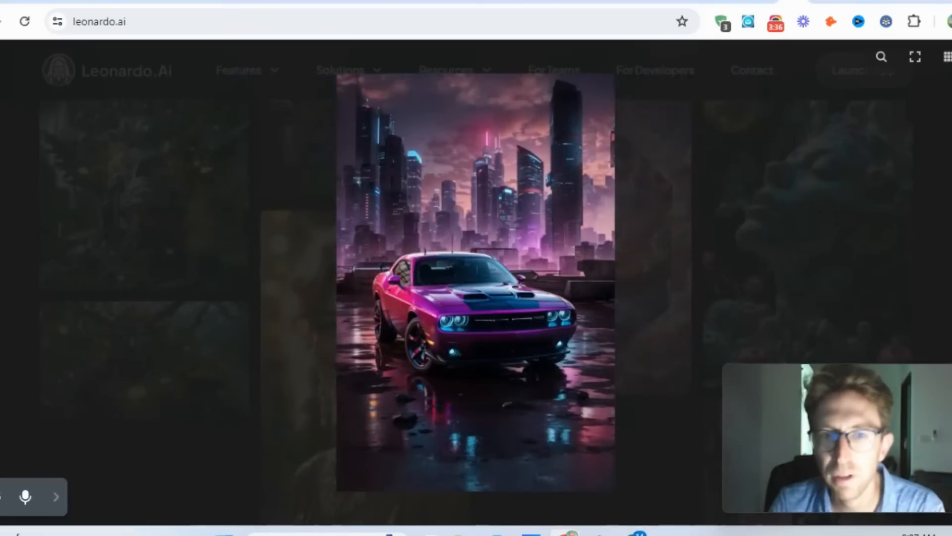
# - Inspect the purple car image up close, including its city skyline, then advance to the black-and-white warrior illustration
pyautogui.click(502, 270)
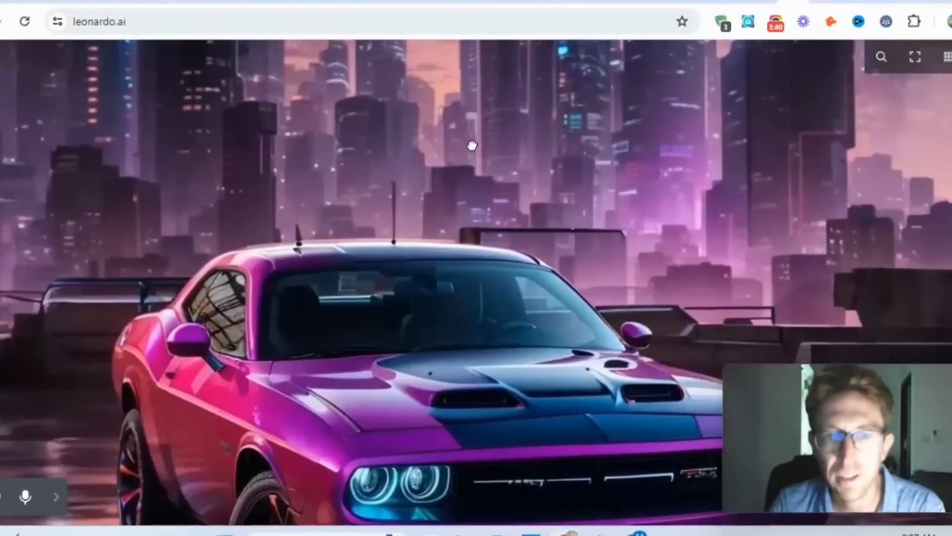
pyautogui.moveTo(472, 145); pyautogui.dragTo(473, 391)
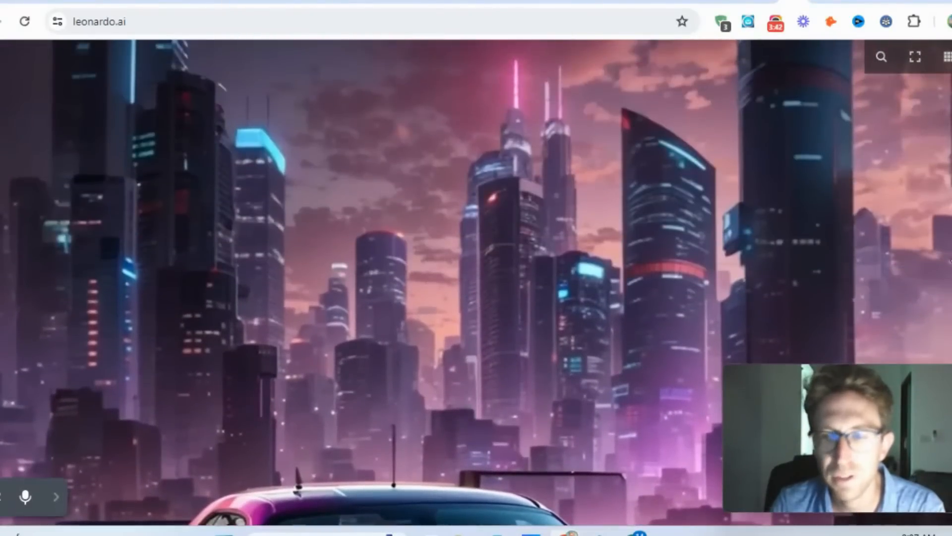
pyautogui.click(649, 279)
pyautogui.click(950, 281)
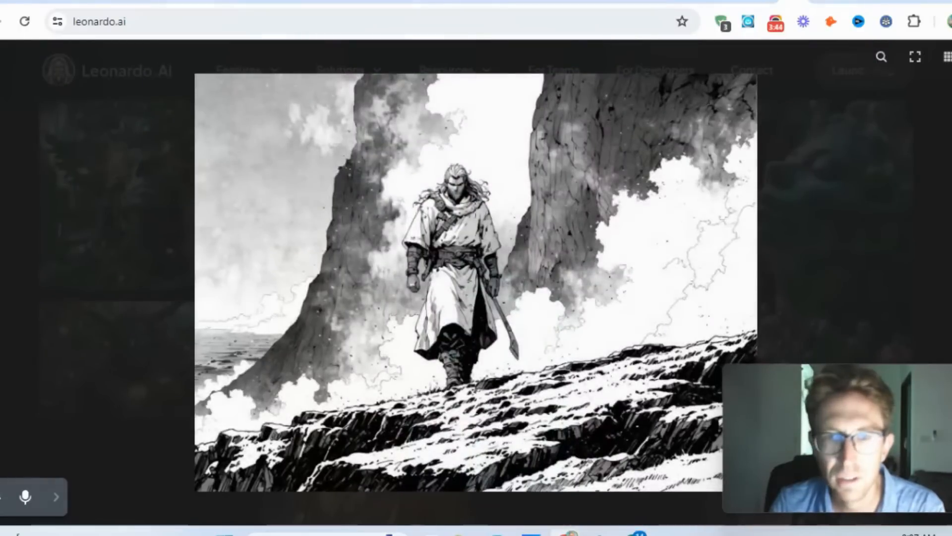
# - Inspect the gallery's mechanical skull image up close, including the area above its forehead
pyautogui.press('Right')
pyautogui.press('Right')
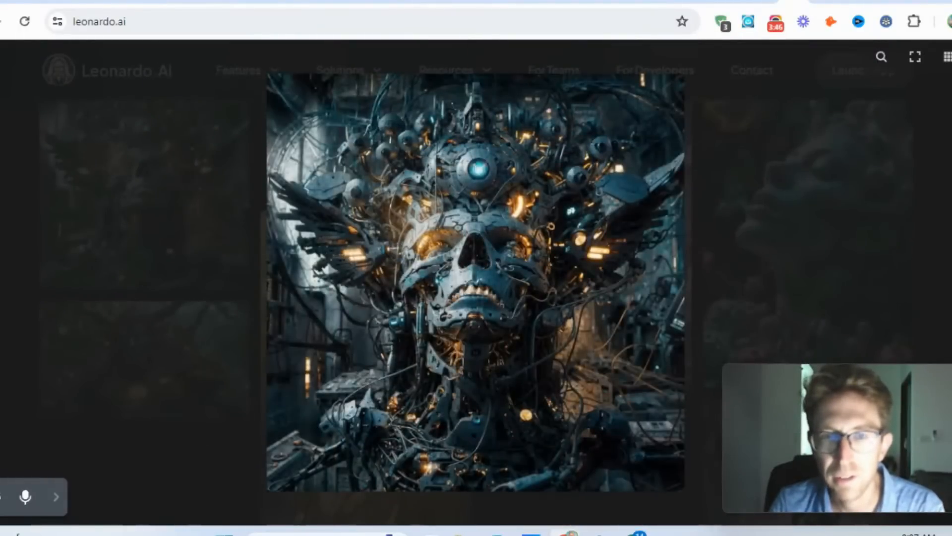
pyautogui.click(463, 229)
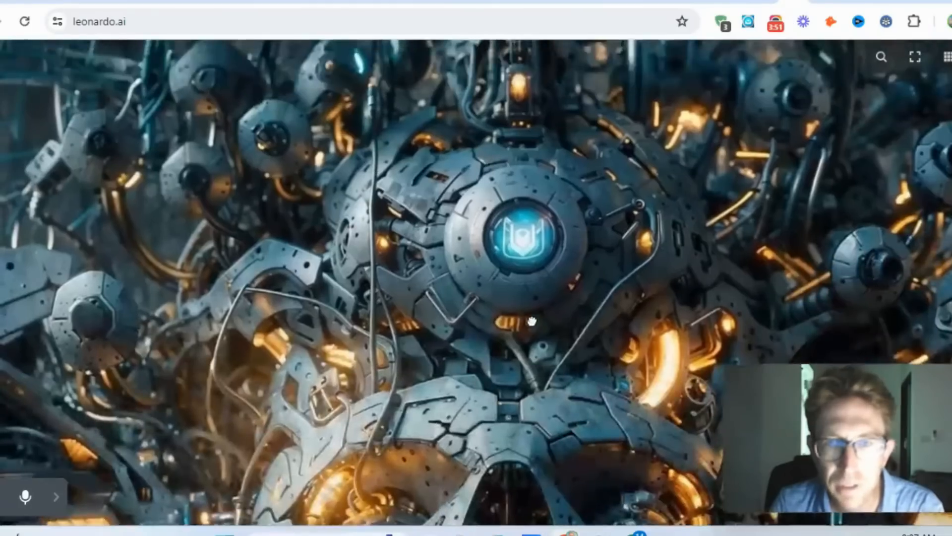
pyautogui.moveTo(532, 321); pyautogui.dragTo(510, 149)
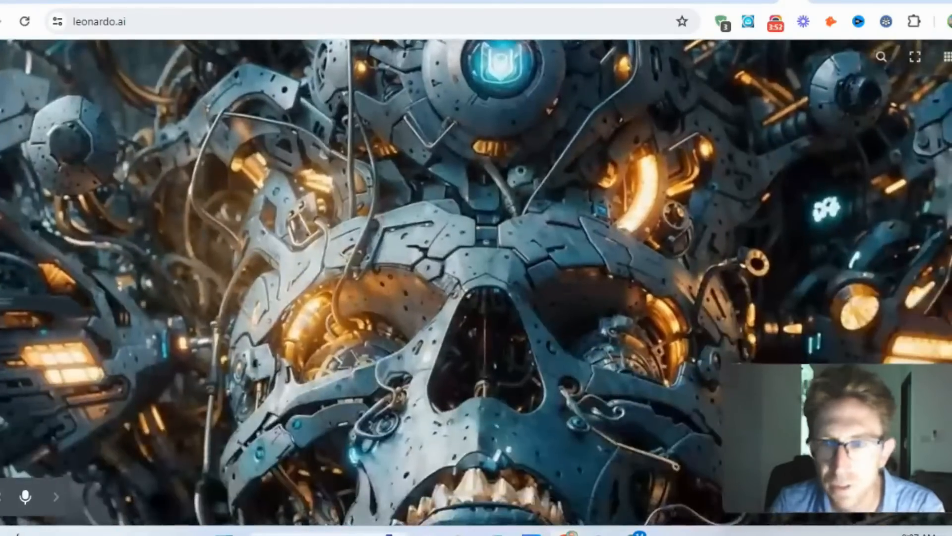
# - View the galaxy crystal image and the smiling gold-jewelry portrait enlarged, then exit the enlarged gallery view
pyautogui.press('Right')
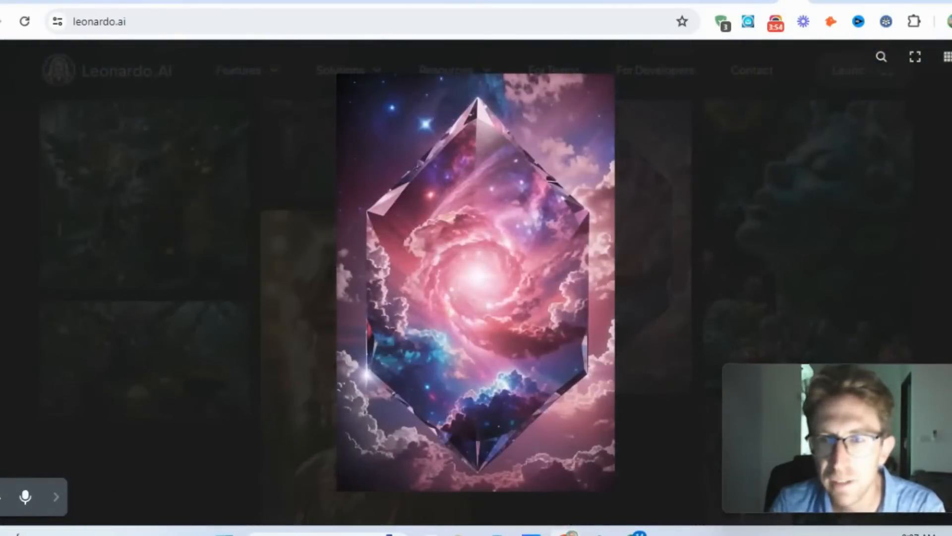
pyautogui.press('Right')
pyautogui.click(474, 211)
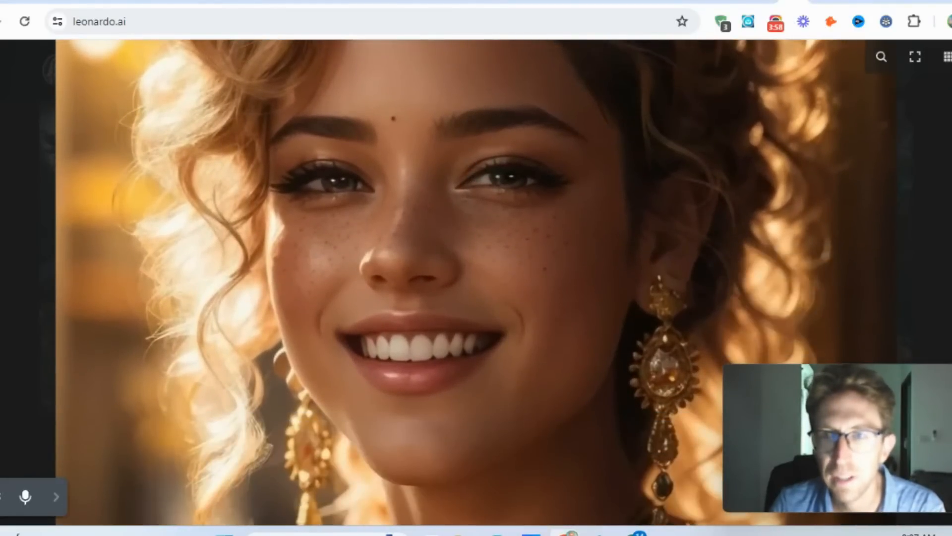
pyautogui.press('Escape')
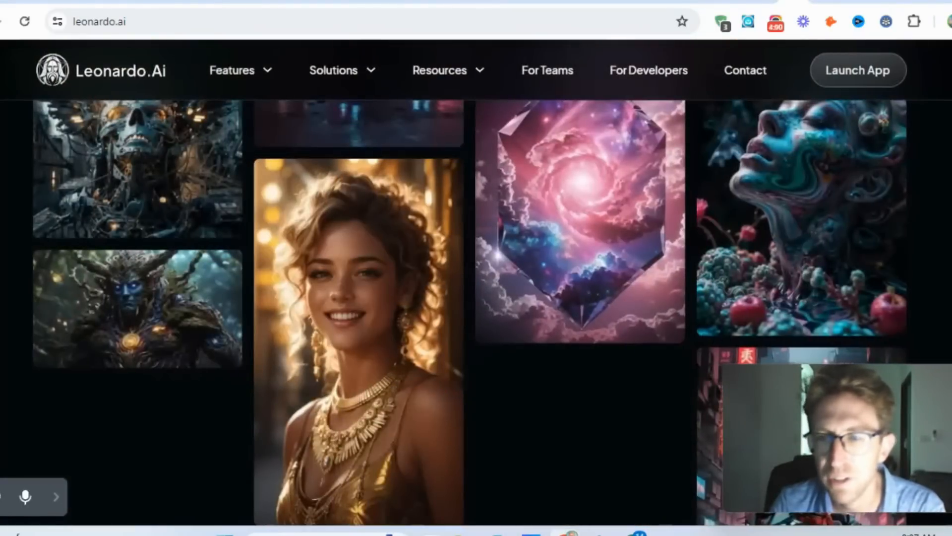
# - Look through the Discord community banner and the user testimonials below the gallery
pyautogui.scroll(-8, 476, 298)
pyautogui.scroll(-6, 476, 297)
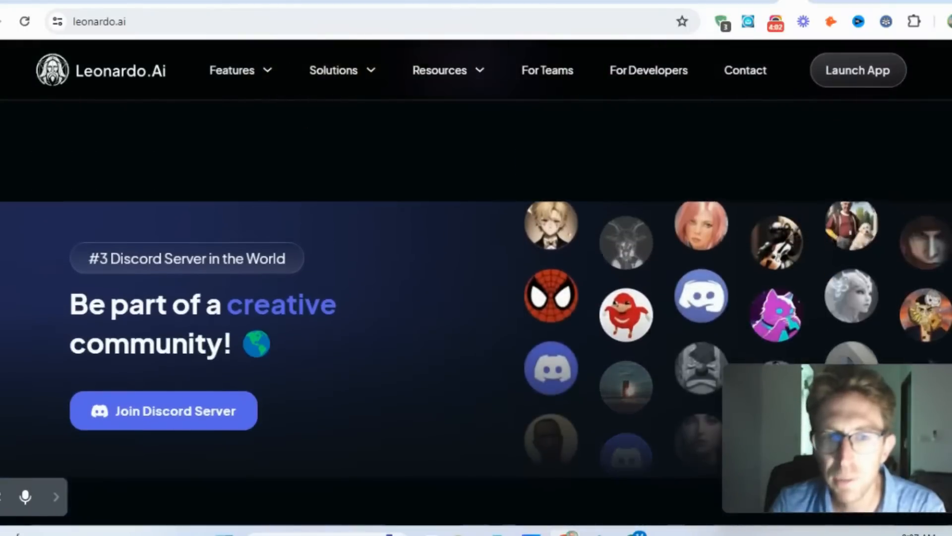
pyautogui.scroll(4, 477, 298)
pyautogui.scroll(-10, 476, 298)
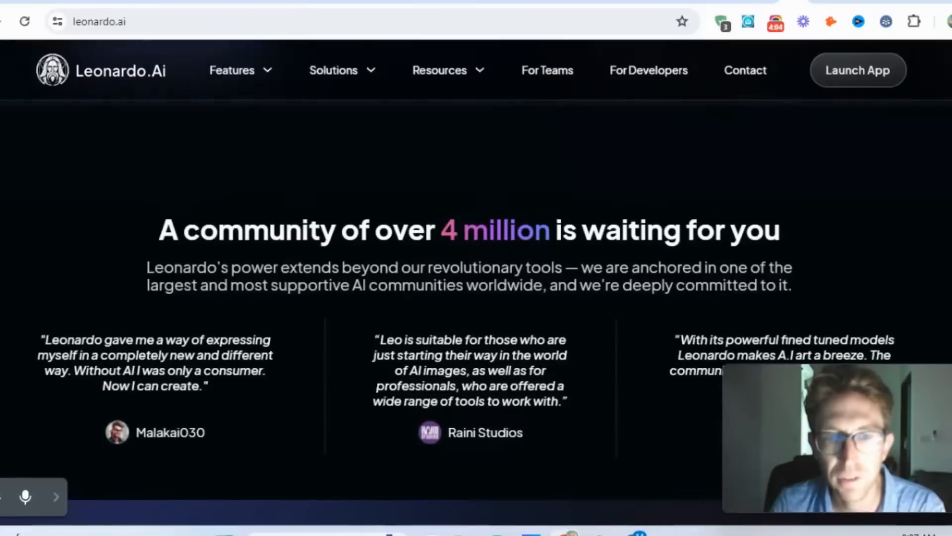
pyautogui.scroll(-2, 476, 297)
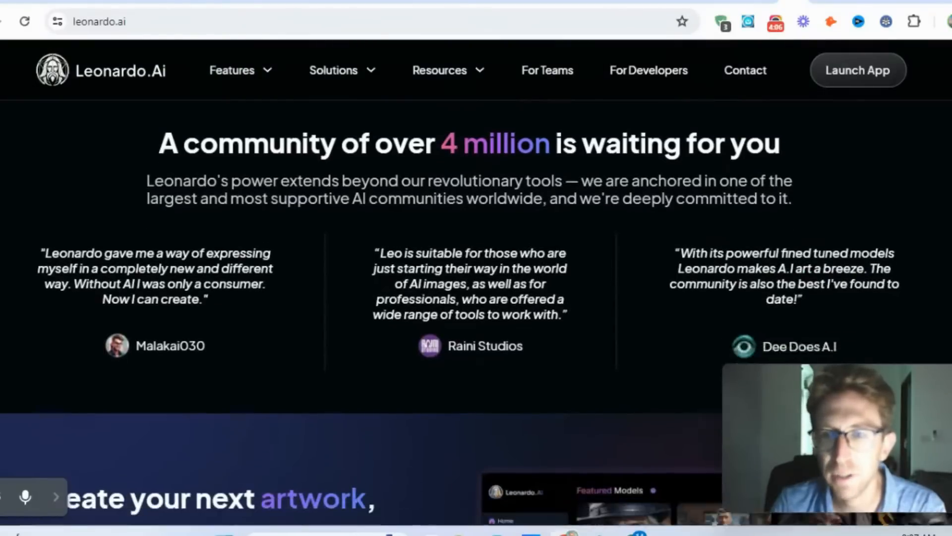
pyautogui.scroll(3, 476, 298)
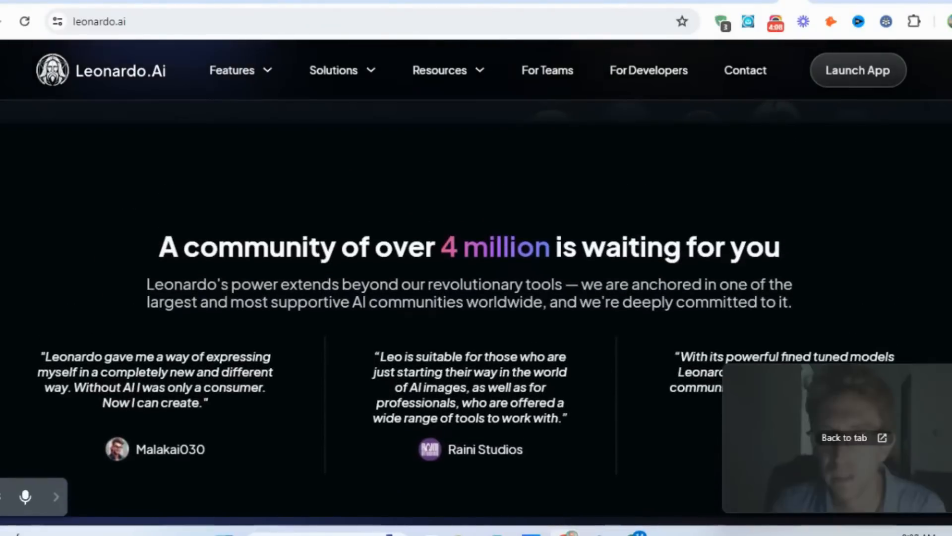
pyautogui.moveTo(928, 394); pyautogui.dragTo(903, 395)
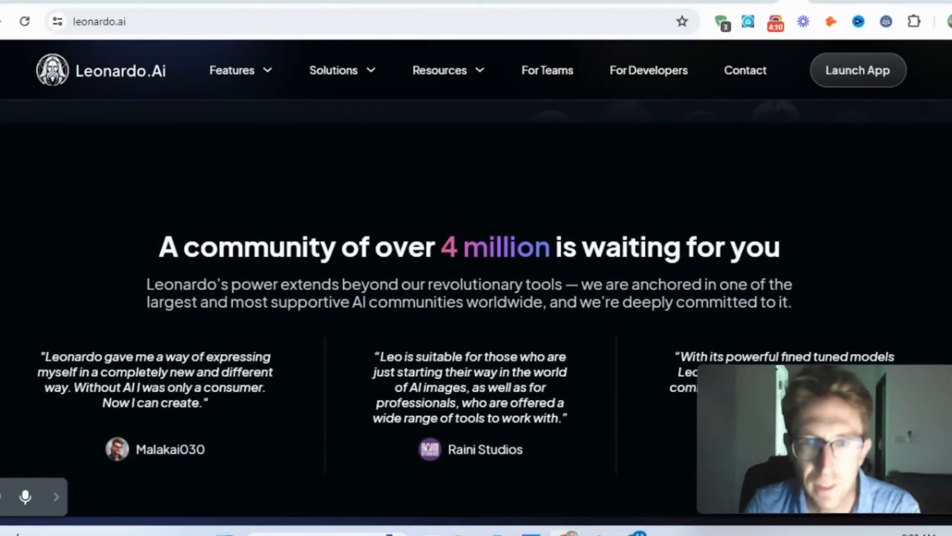
# - Highlight and read the community headline and the description beneath it, then clear the selection
pyautogui.moveTo(158, 243); pyautogui.dragTo(785, 249)
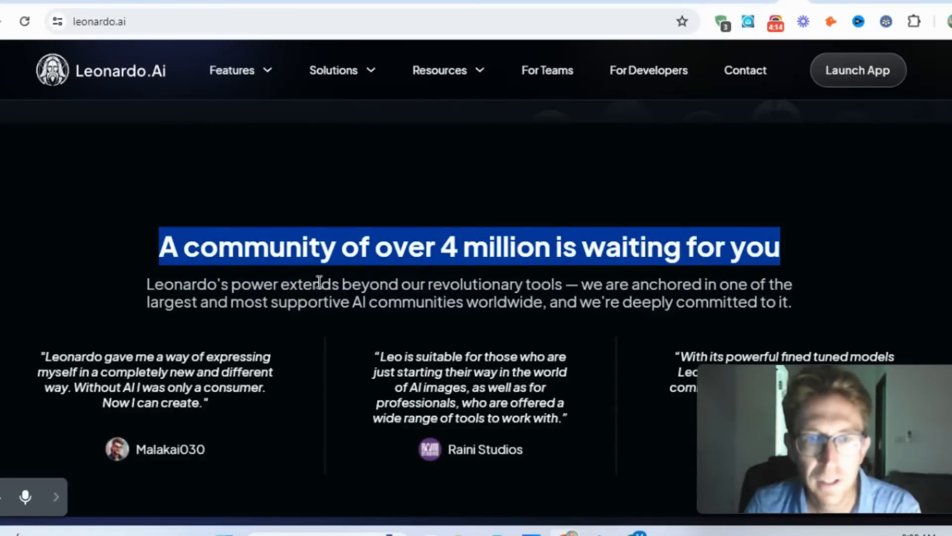
pyautogui.moveTo(353, 284); pyautogui.dragTo(807, 304)
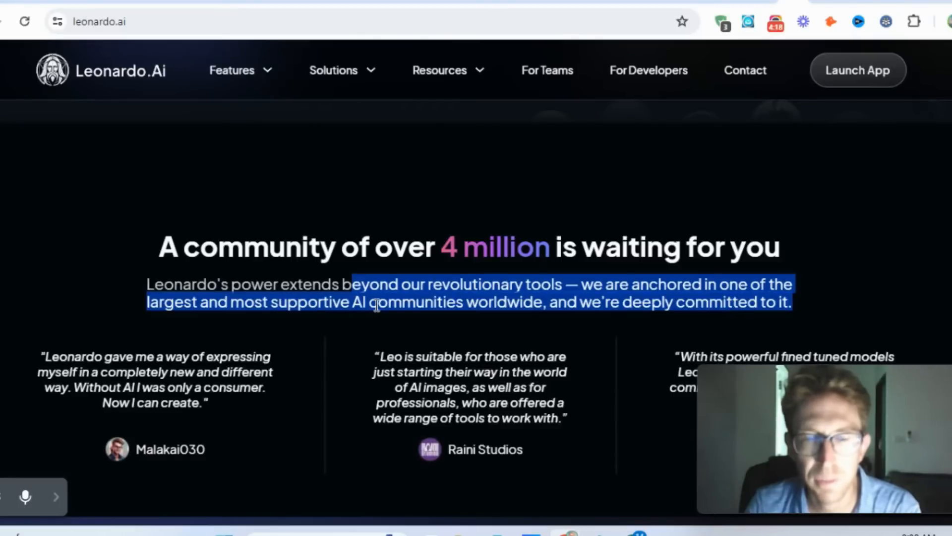
pyautogui.click(453, 304)
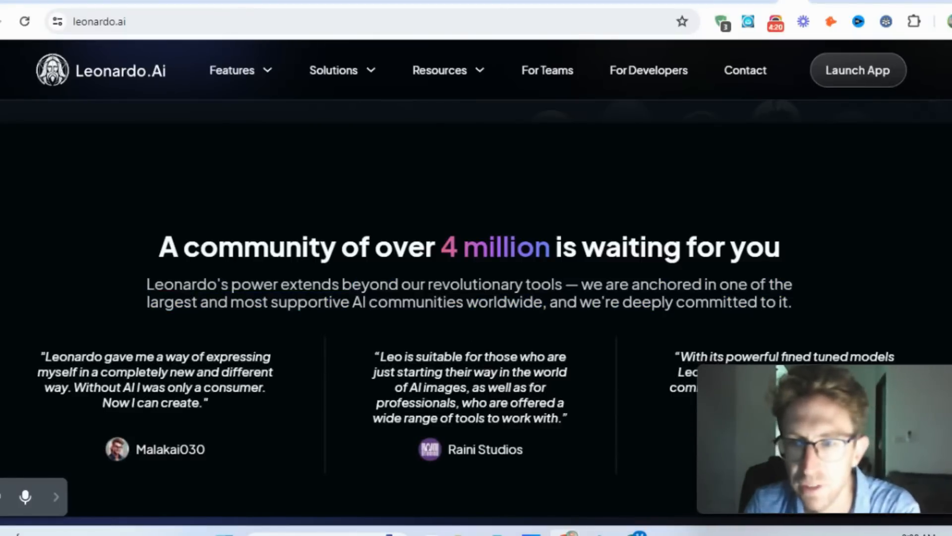
# - View the "Create your next artwork" section, then open the Developer API page from the homepage's hero section
pyautogui.scroll(-6, 476, 298)
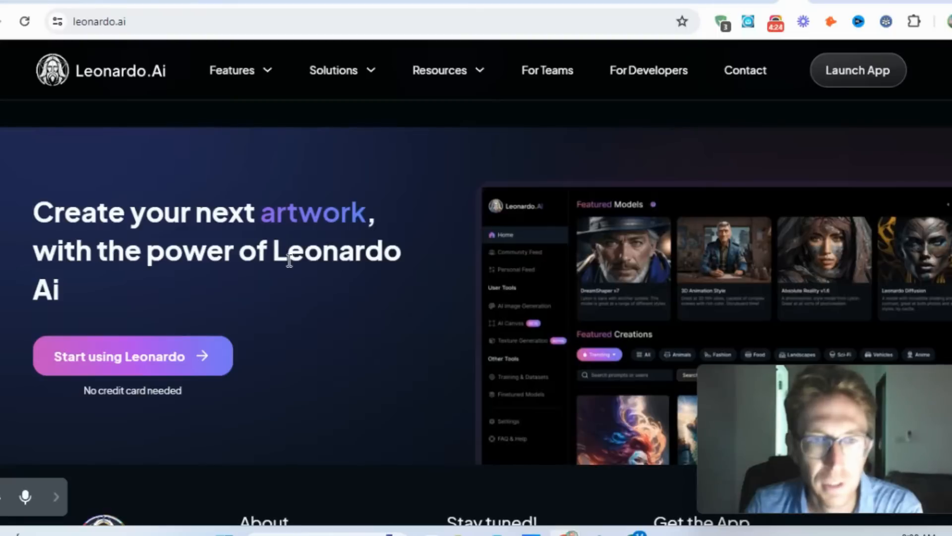
pyautogui.click(162, 358)
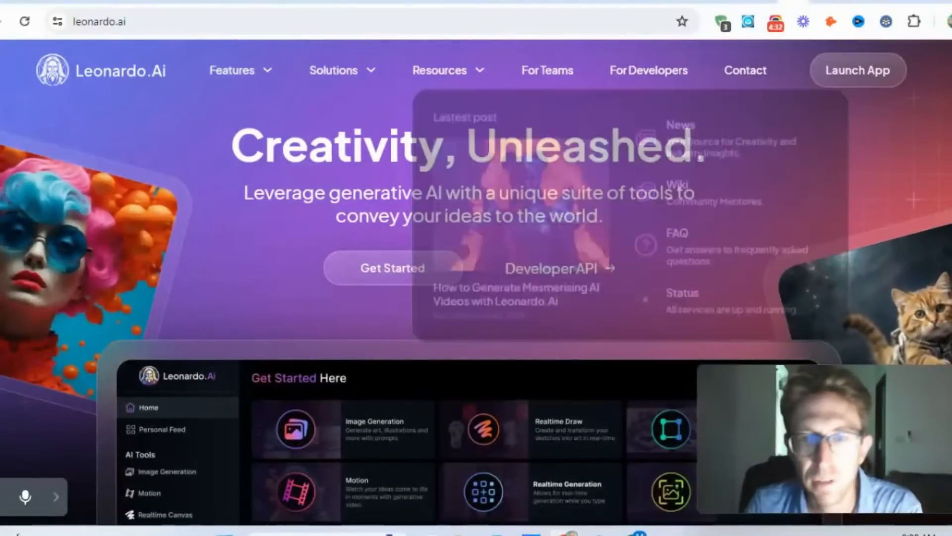
pyautogui.click(589, 272)
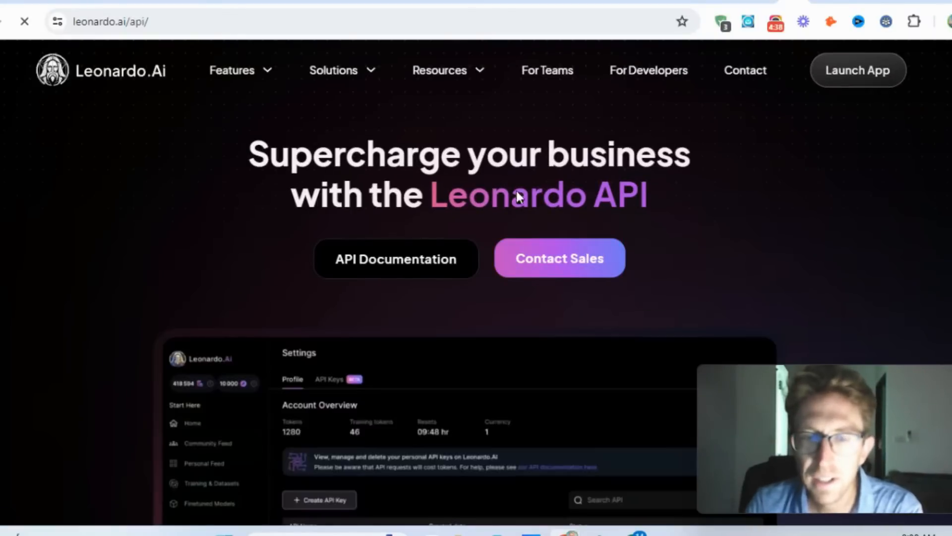
# - Read the API page's sections on creating an API key, controlling the budget, use cases and client feedback
pyautogui.scroll(-5, 457, 183)
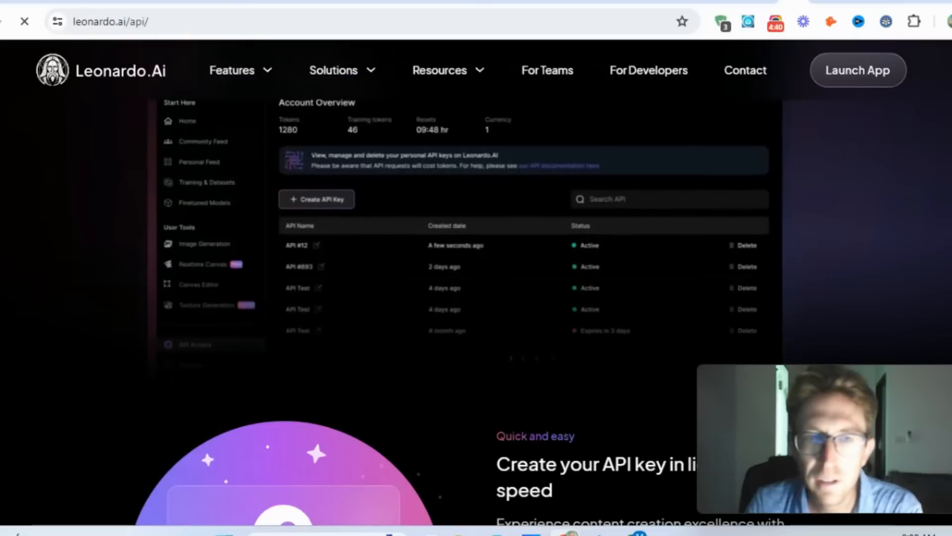
pyautogui.scroll(-5, 476, 312)
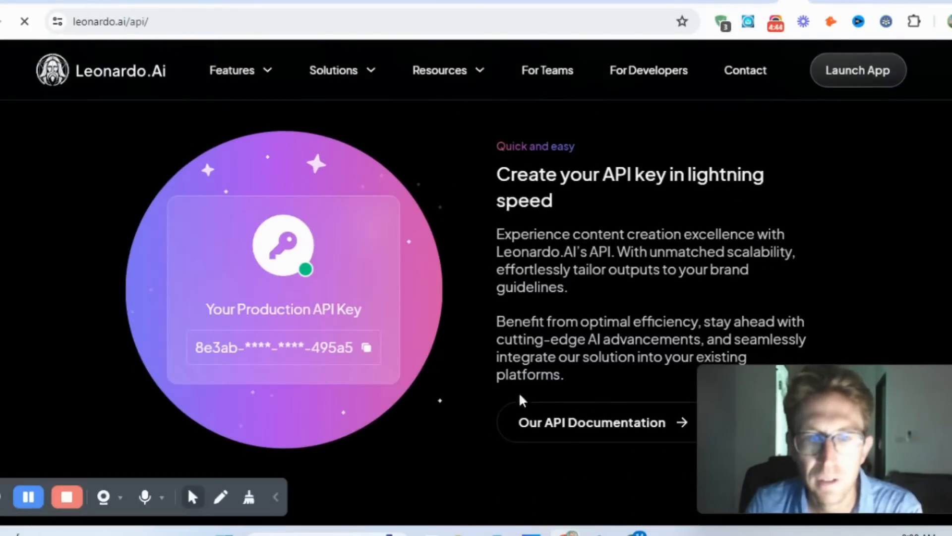
pyautogui.scroll(-2, 585, 415)
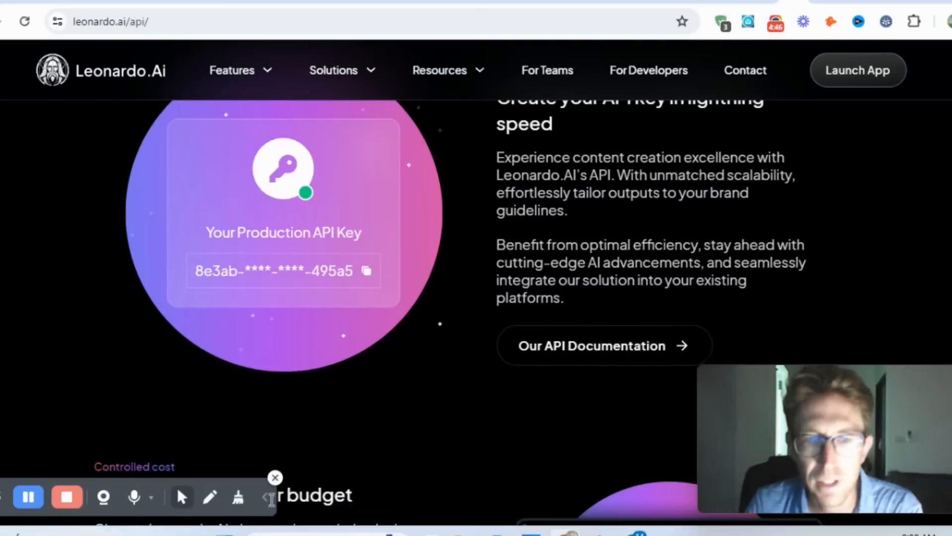
pyautogui.click(268, 497)
pyautogui.scroll(-7, 477, 297)
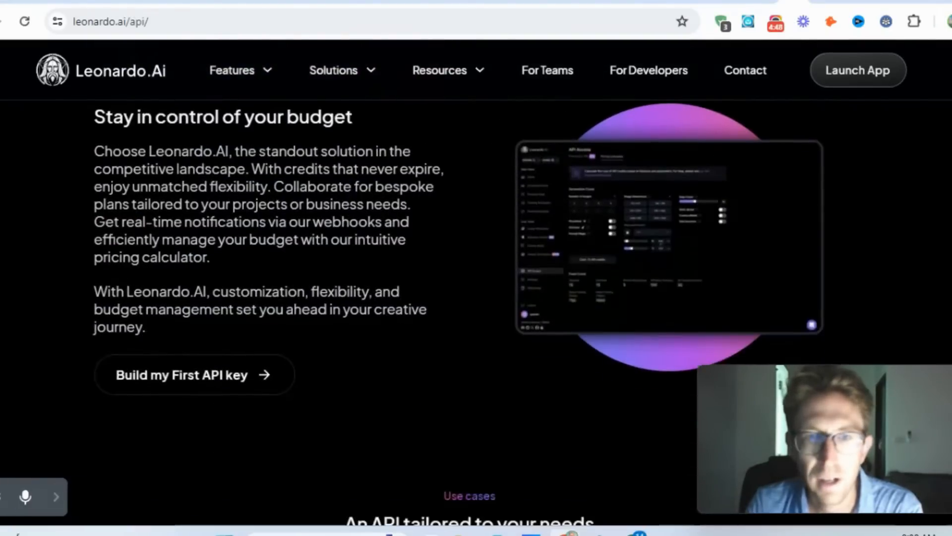
pyautogui.scroll(-10, 476, 297)
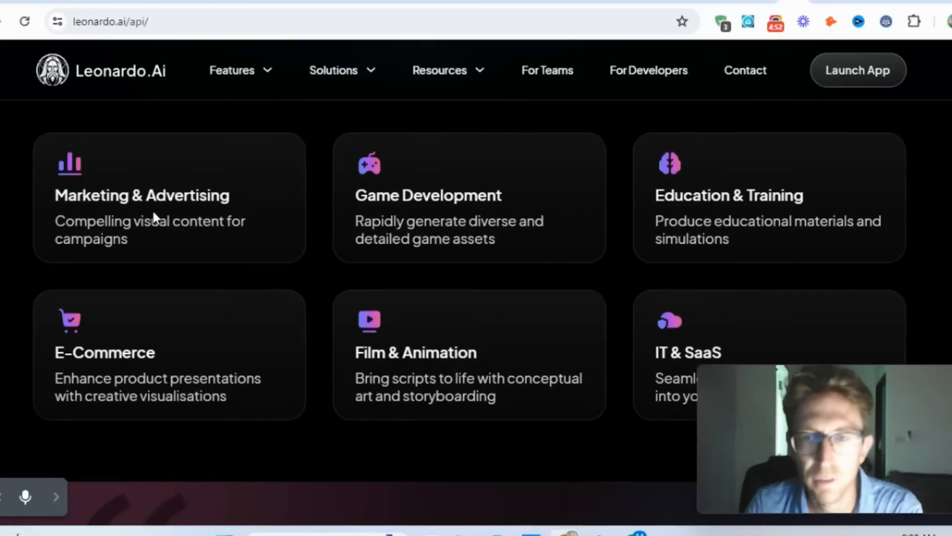
pyautogui.scroll(-13, 477, 298)
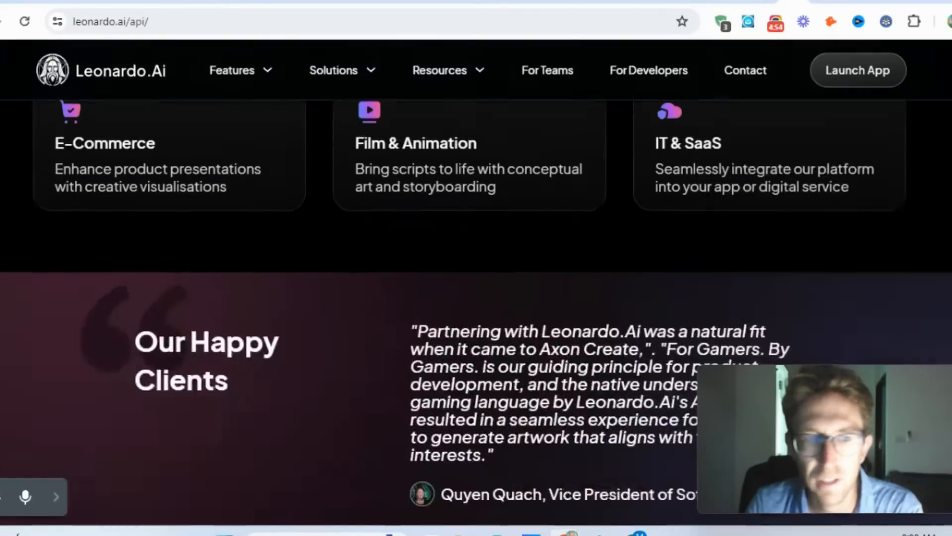
# - Review the API Basic, Standard, Pro and Custom pricing plans and the FAQ, then return to the start of the page
pyautogui.scroll(-1, 290, 266)
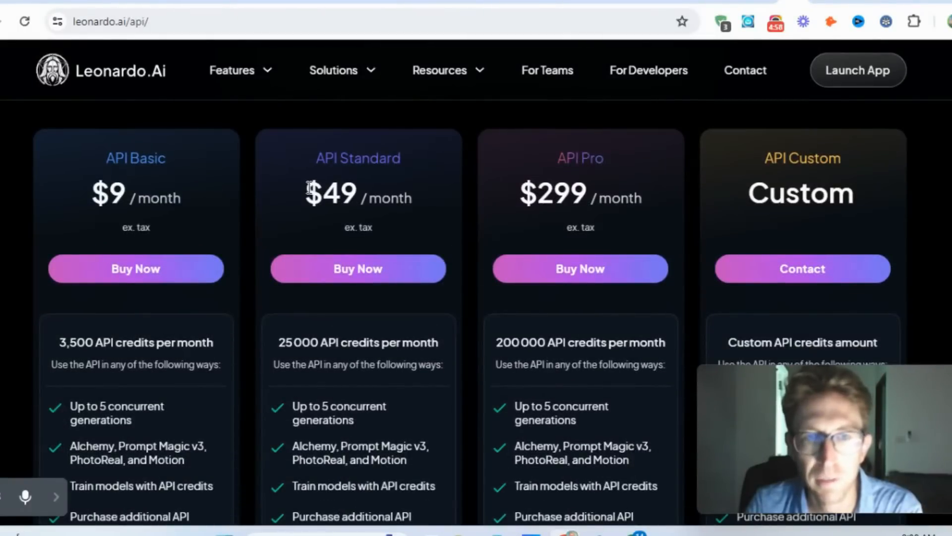
pyautogui.moveTo(306, 189); pyautogui.dragTo(483, 197)
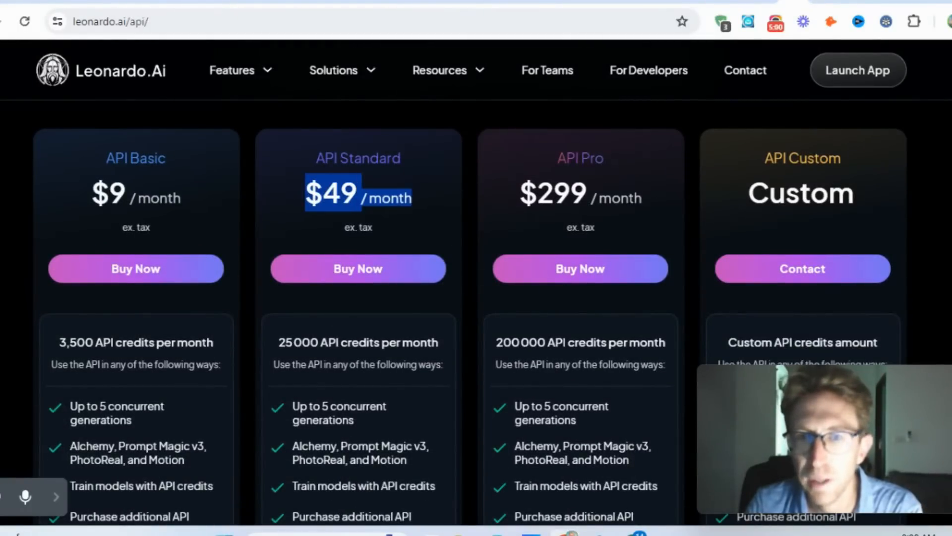
pyautogui.click(431, 199)
pyautogui.scroll(-11, 470, 301)
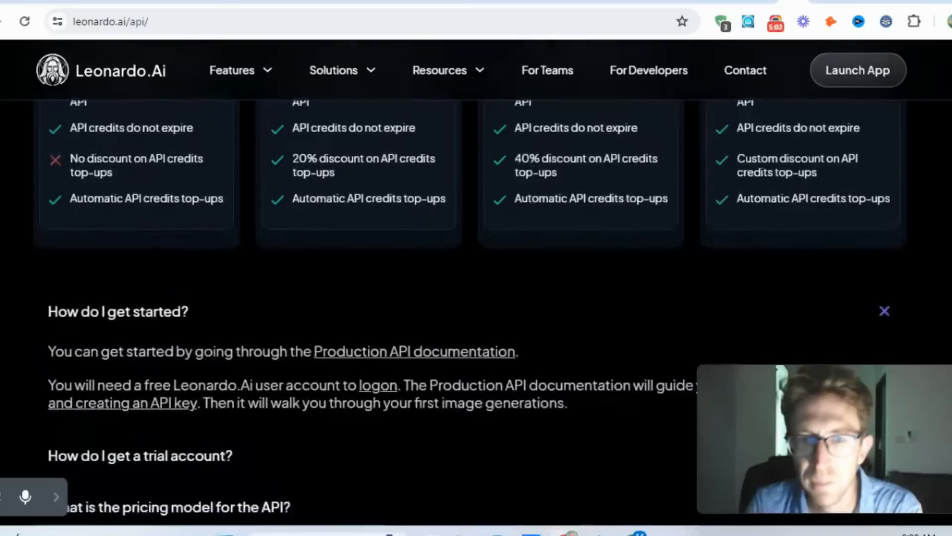
pyautogui.scroll(20, 470, 301)
pyautogui.scroll(3, 355, 49)
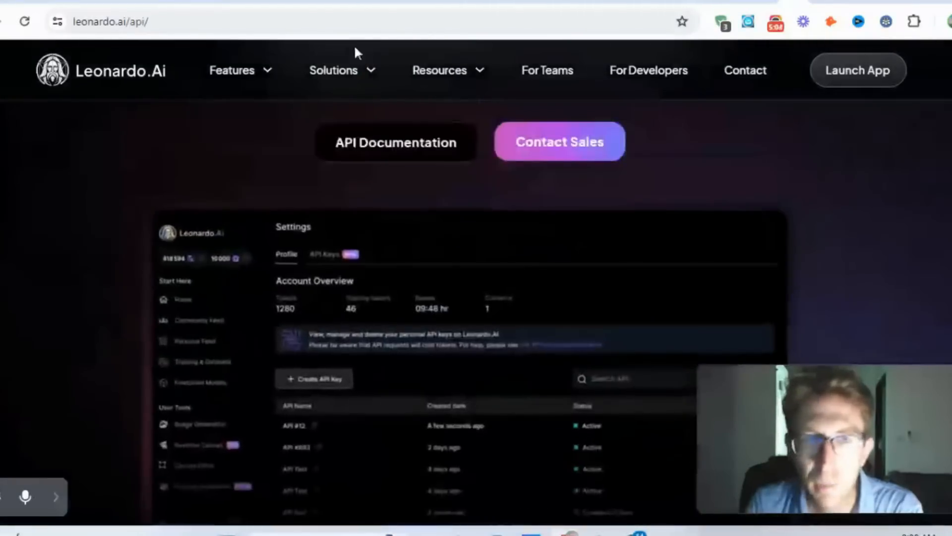
# - Open the AI Art Generator page from the site's list of features
pyautogui.moveTo(249, 85)
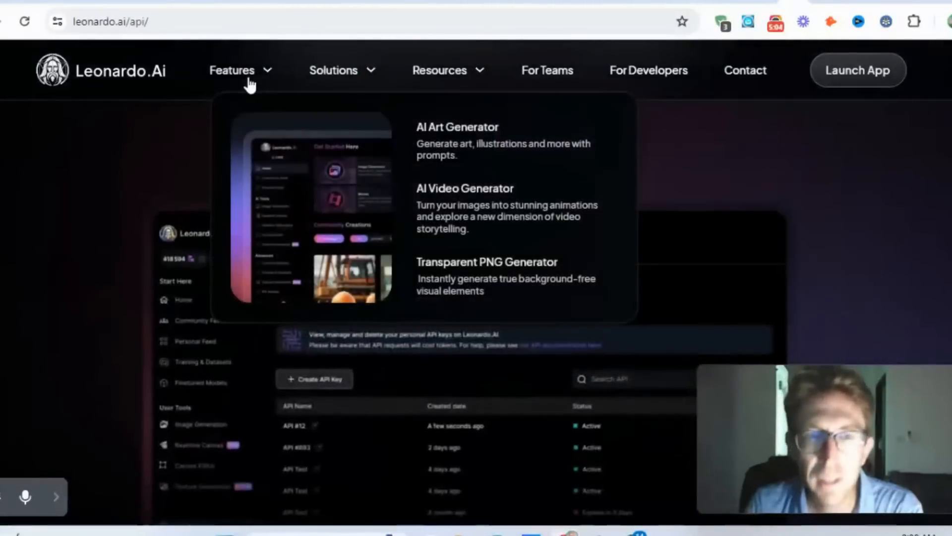
pyautogui.click(491, 148)
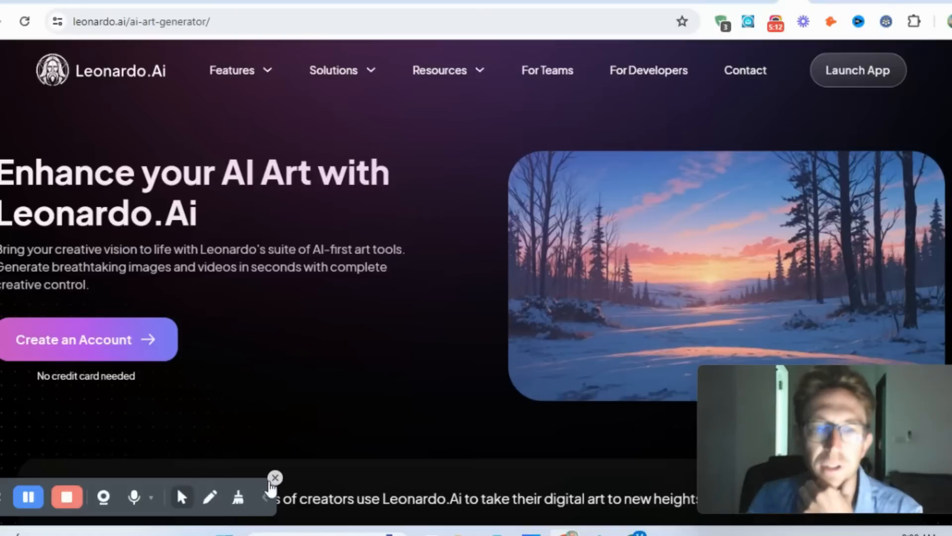
pyautogui.click(264, 496)
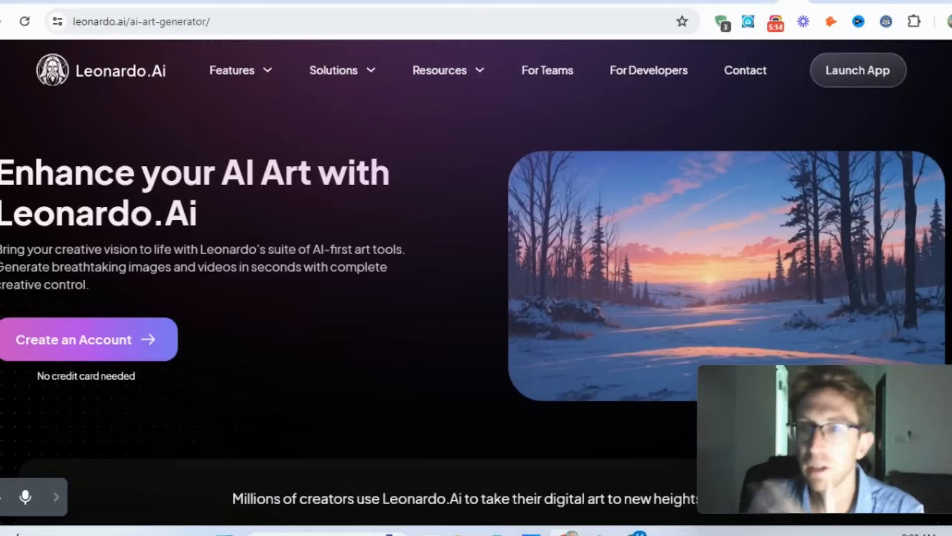
# - Review the AI Art Generator page's usage figures, creative benefits, and Image Generation and Realtime Canvas tools, then return to its start
pyautogui.scroll(-10, 476, 267)
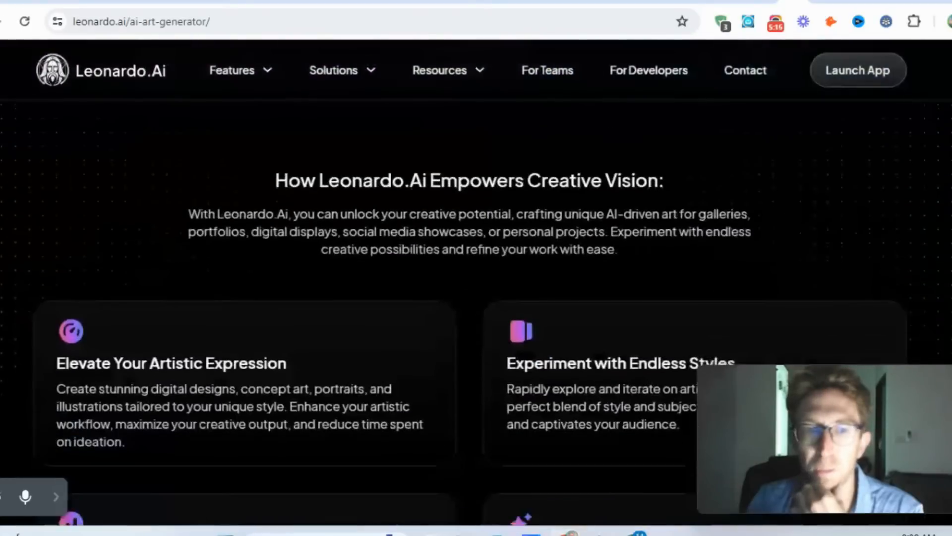
pyautogui.scroll(5, 476, 268)
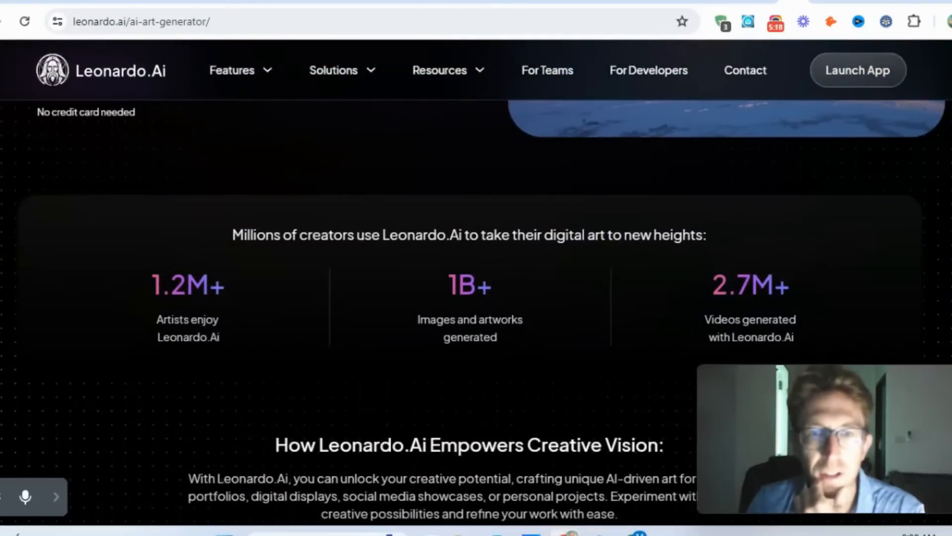
pyautogui.scroll(-18, 476, 268)
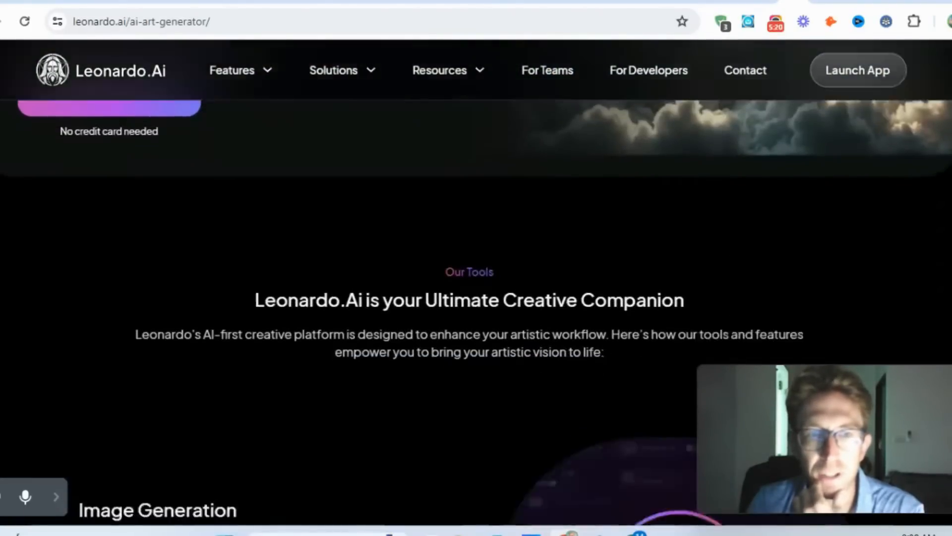
pyautogui.scroll(-8, 476, 268)
pyautogui.scroll(1, 477, 268)
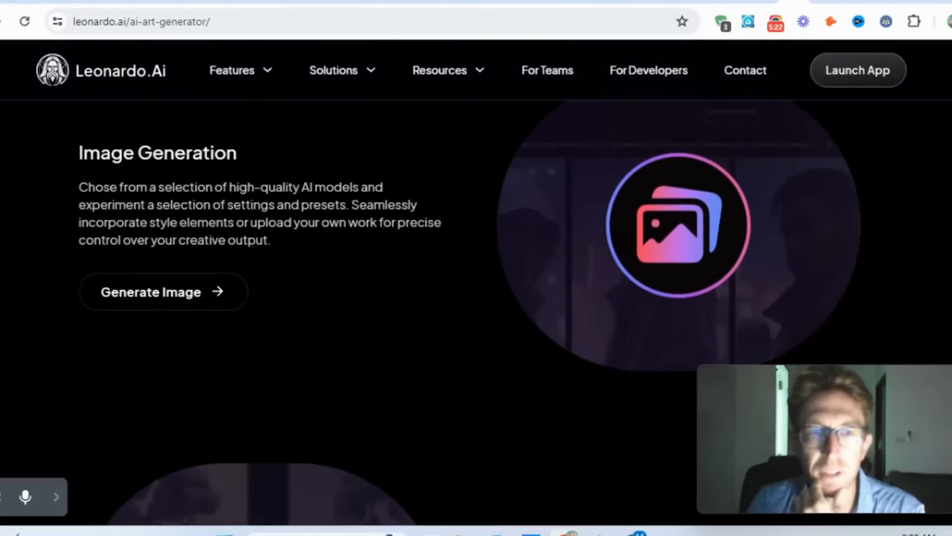
pyautogui.scroll(-6, 476, 268)
pyautogui.scroll(-3, 477, 268)
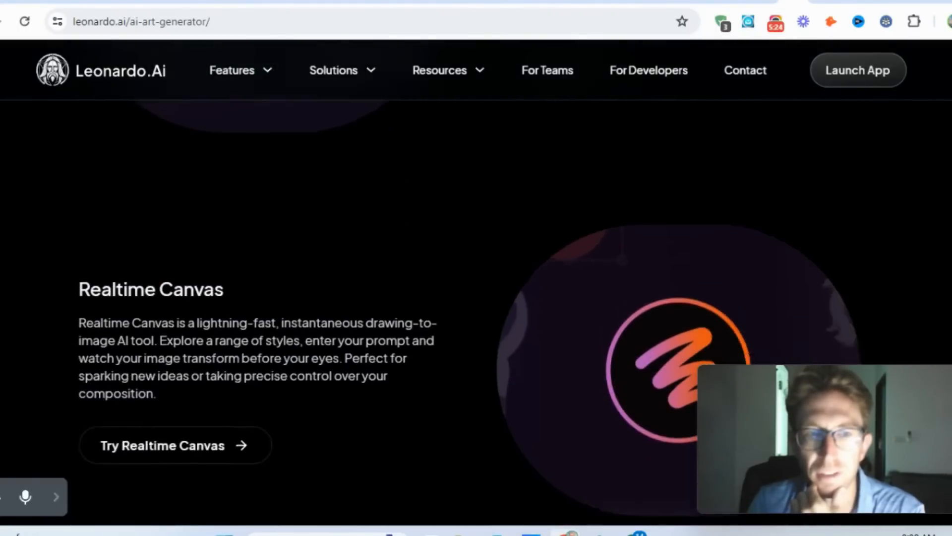
pyautogui.scroll(-15, 476, 268)
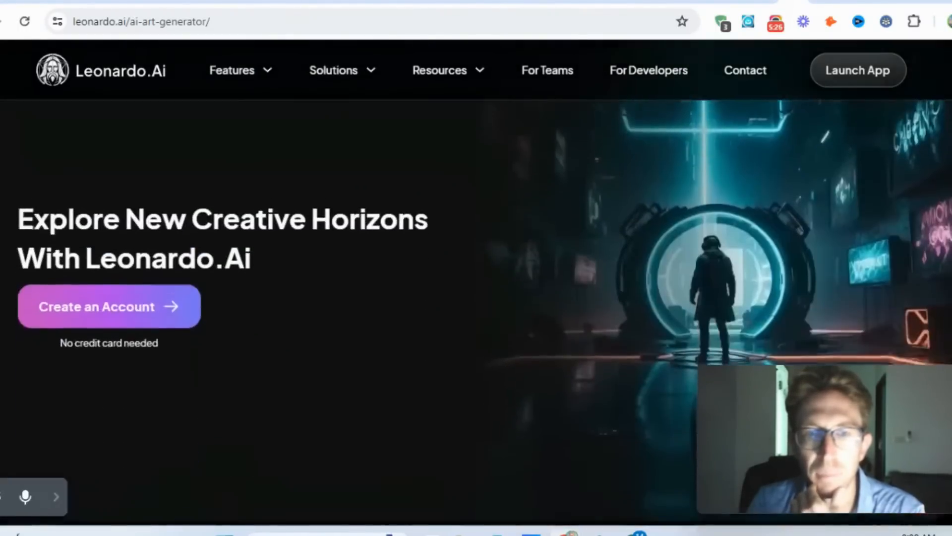
pyautogui.scroll(-3, 476, 267)
pyautogui.scroll(20, 476, 268)
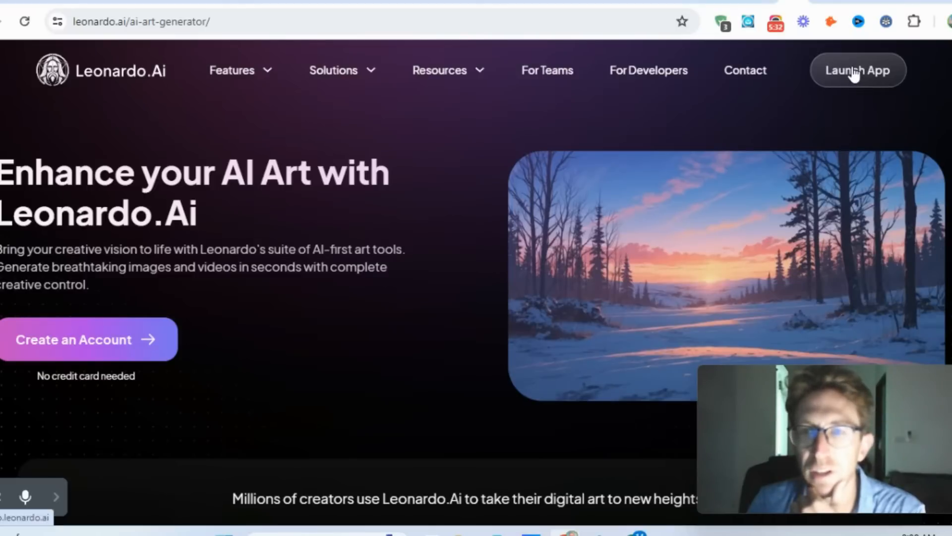
# - Launch the Leonardo.Ai web app and accept the Getting Started offer to create a first image
pyautogui.click(852, 65)
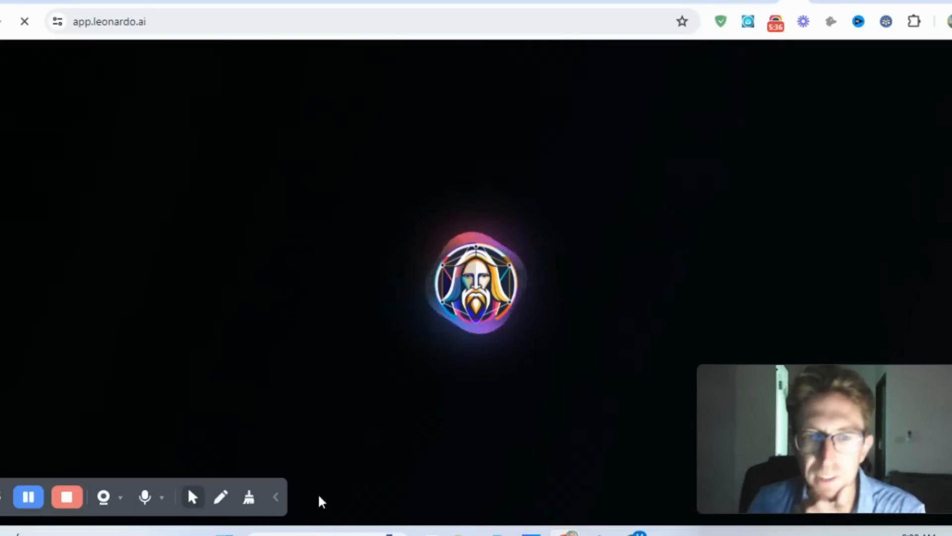
pyautogui.click(276, 496)
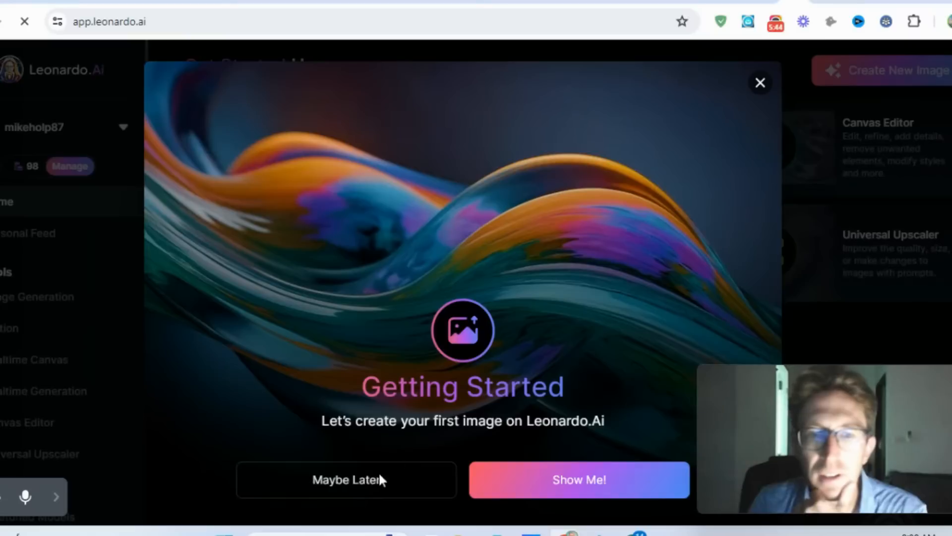
pyautogui.click(584, 480)
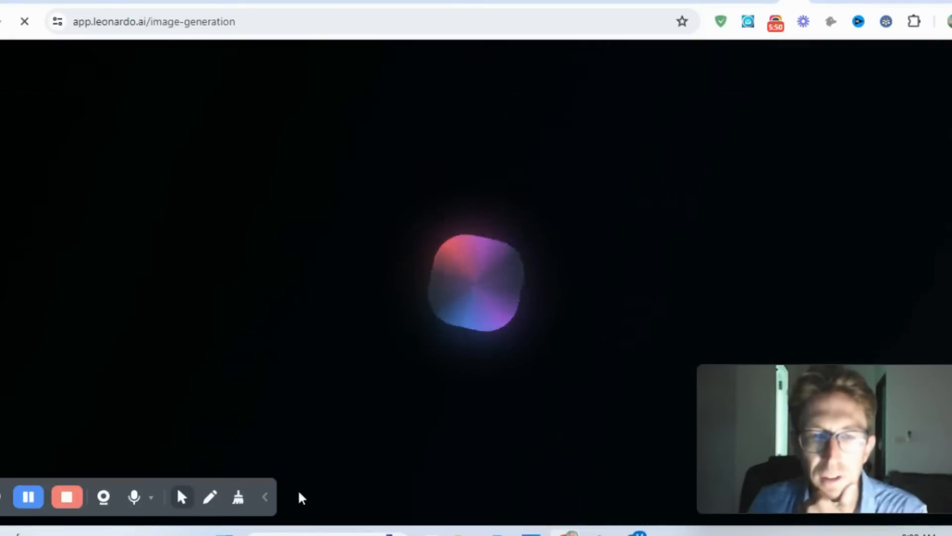
pyautogui.click(267, 498)
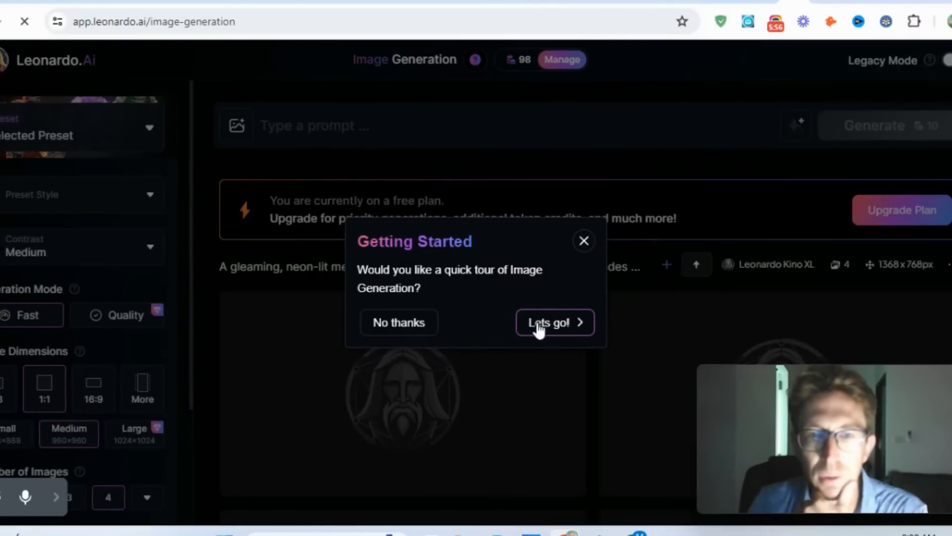
# - Start the Image Generation tour and read its cards on the prompt, generating images, presets, and Image Guidance & Elements
pyautogui.click(553, 325)
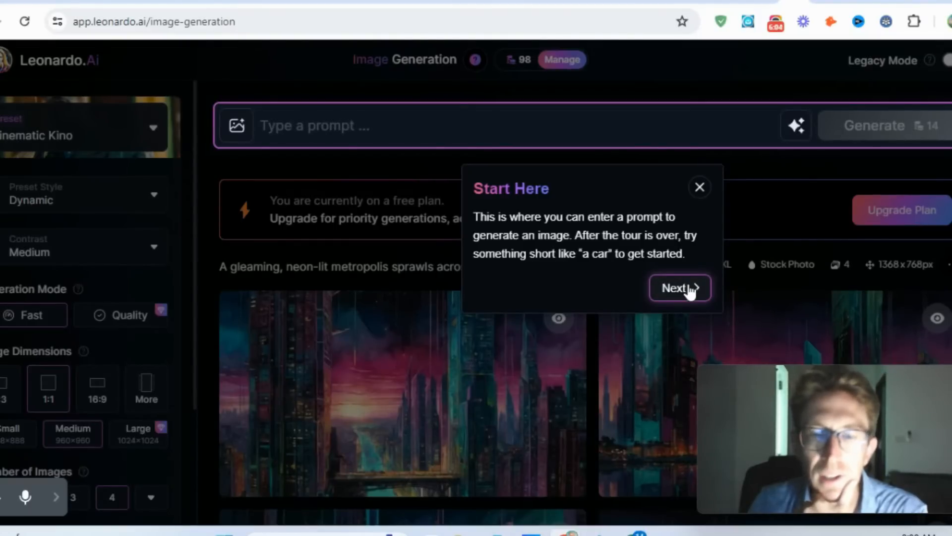
pyautogui.click(704, 288)
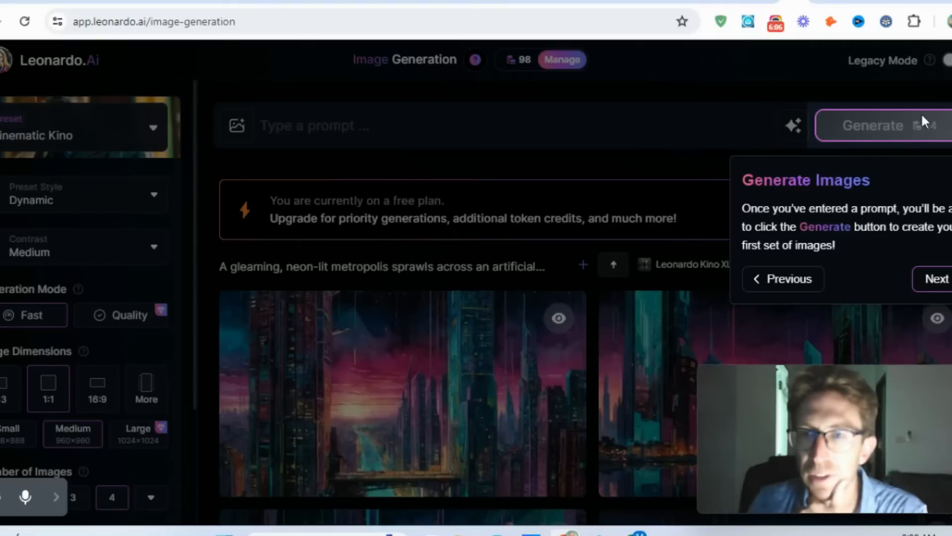
pyautogui.click(937, 282)
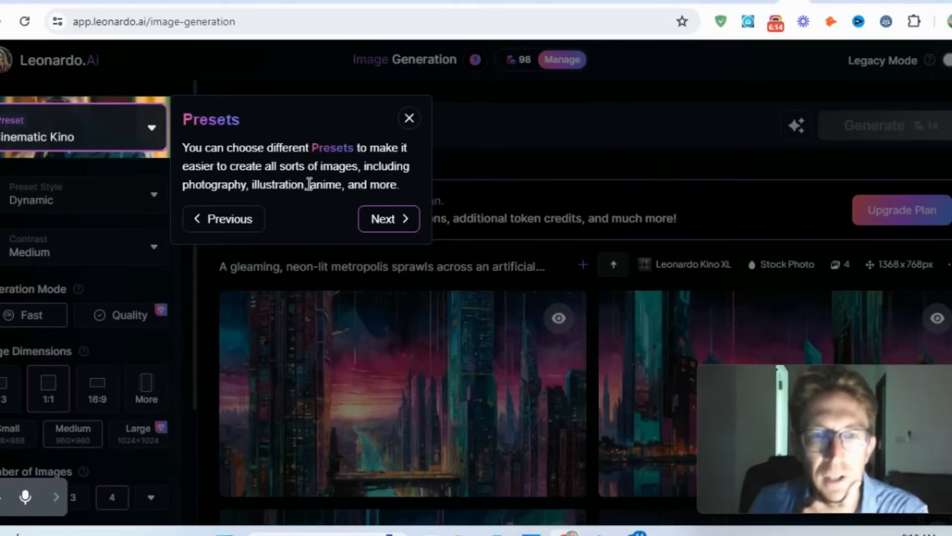
pyautogui.click(382, 220)
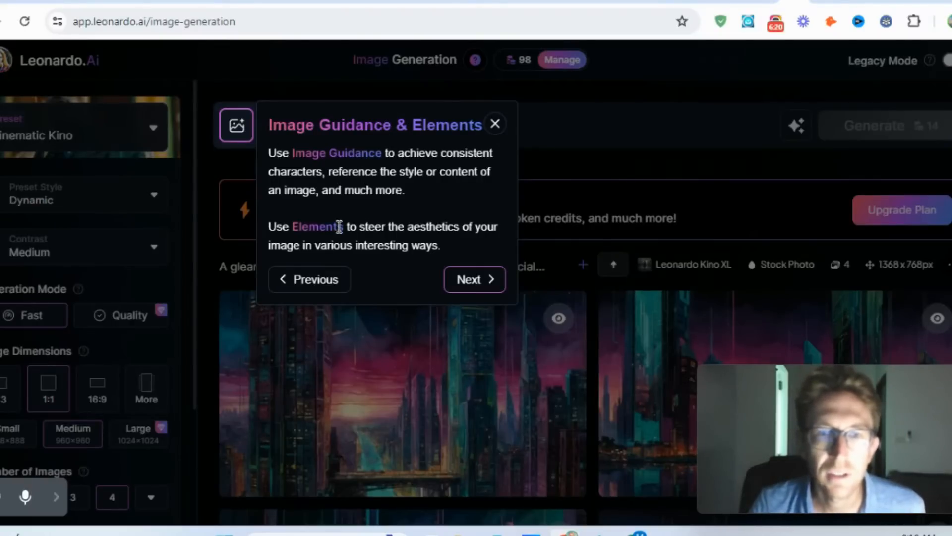
pyautogui.click(480, 291)
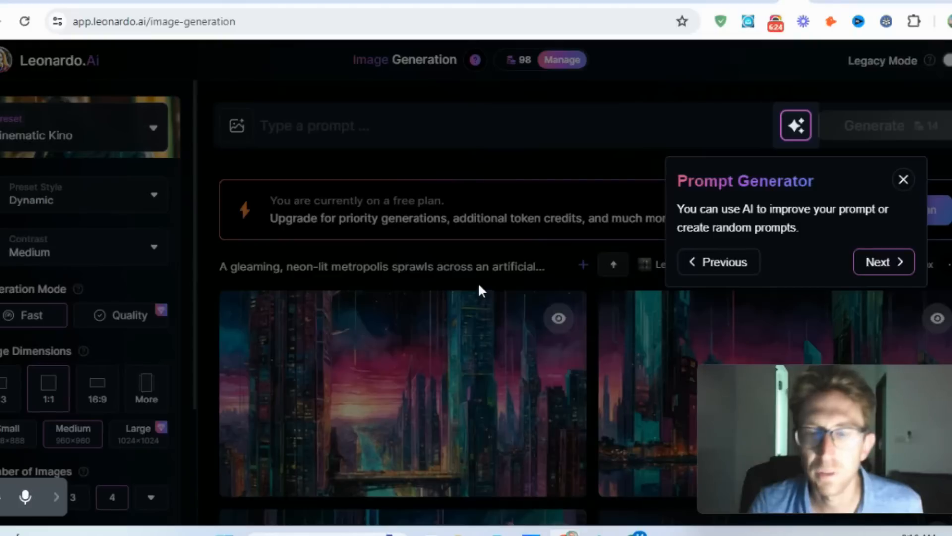
# - Read the tour's Prompt Generator, Legacy Mode and Intro Guide cards, then finish the tour
pyautogui.moveTo(725, 212); pyautogui.dragTo(854, 229)
pyautogui.click(854, 229)
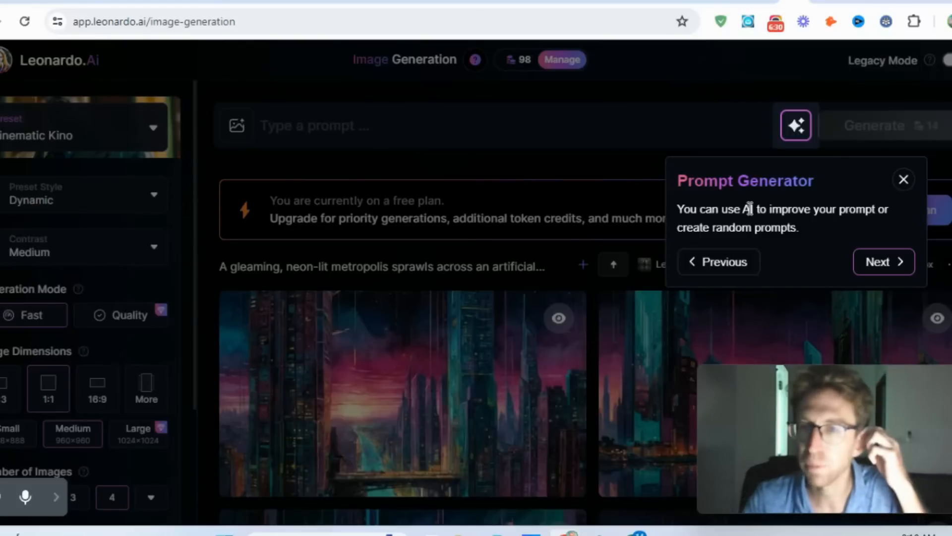
pyautogui.click(882, 267)
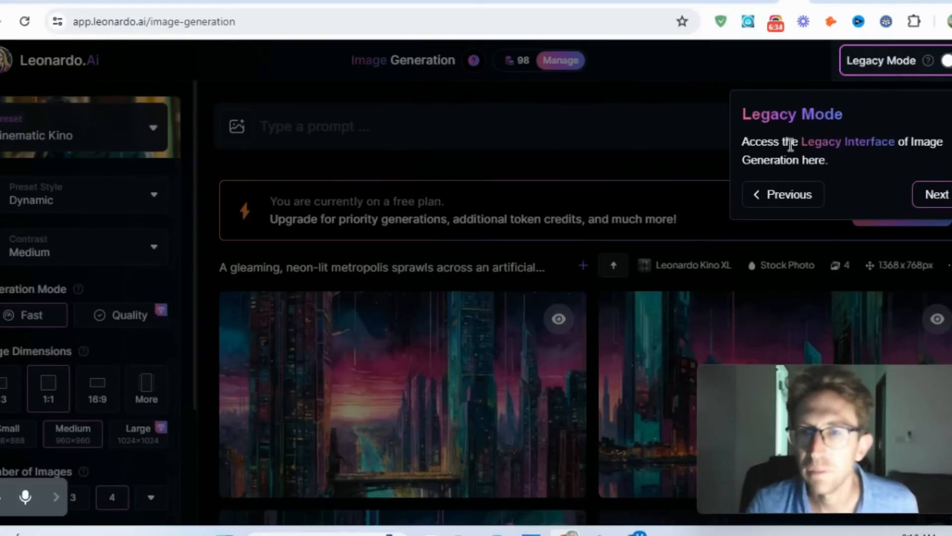
pyautogui.click(936, 194)
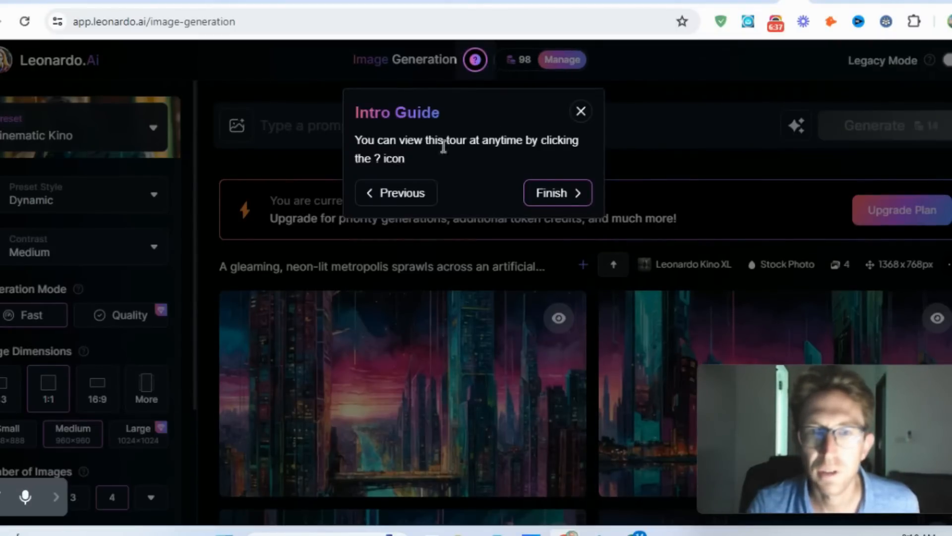
pyautogui.click(565, 194)
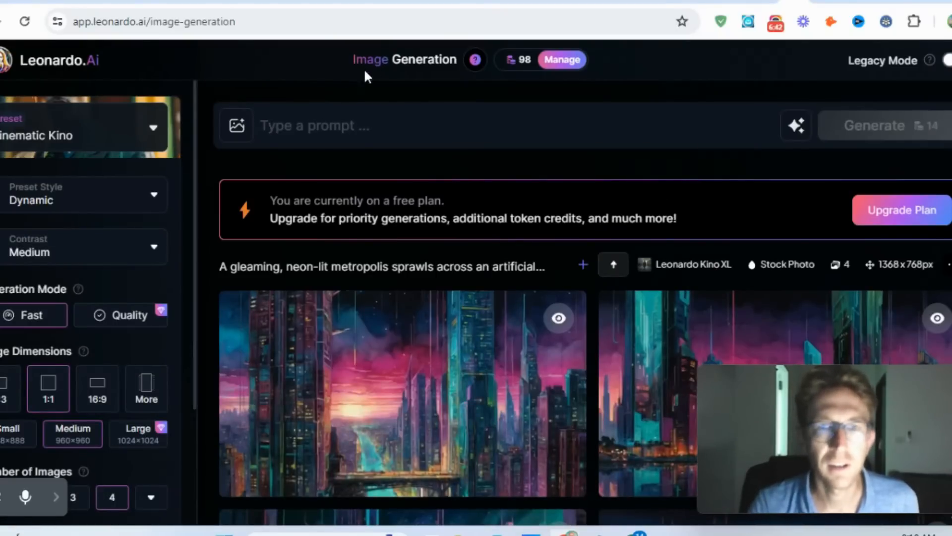
# - Check the token balance's reset information, then open the subscription plans from it and look over the yearly pricing
pyautogui.moveTo(520, 71)
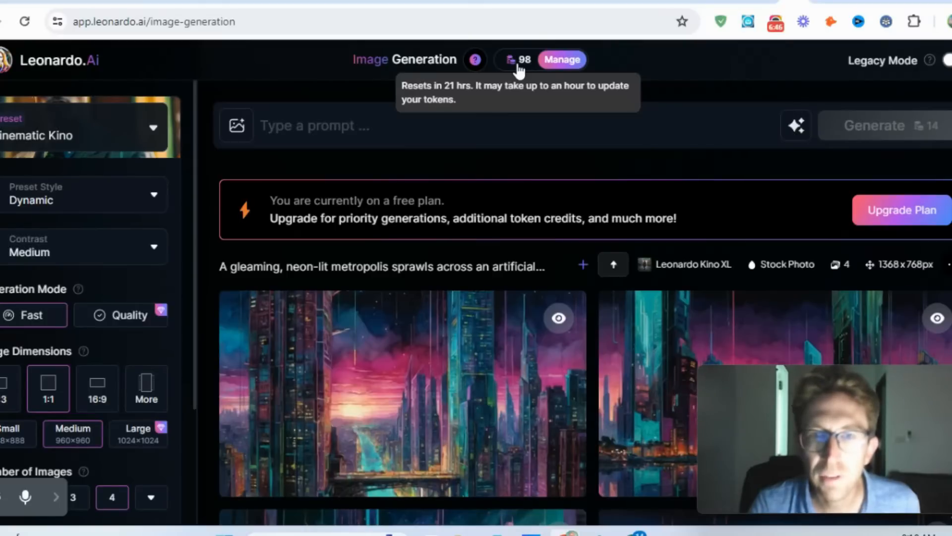
pyautogui.click(519, 69)
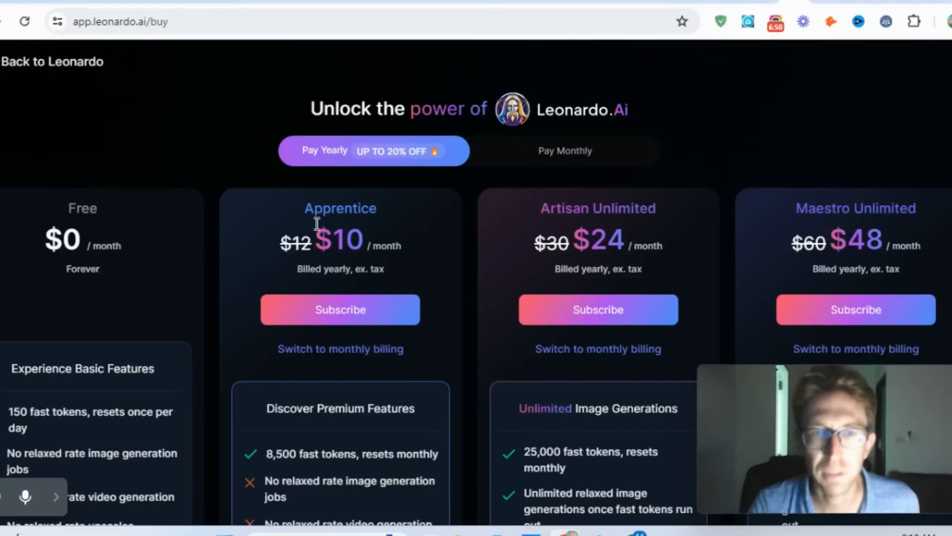
pyautogui.scroll(-2, 50, 242)
pyautogui.scroll(2, 166, 233)
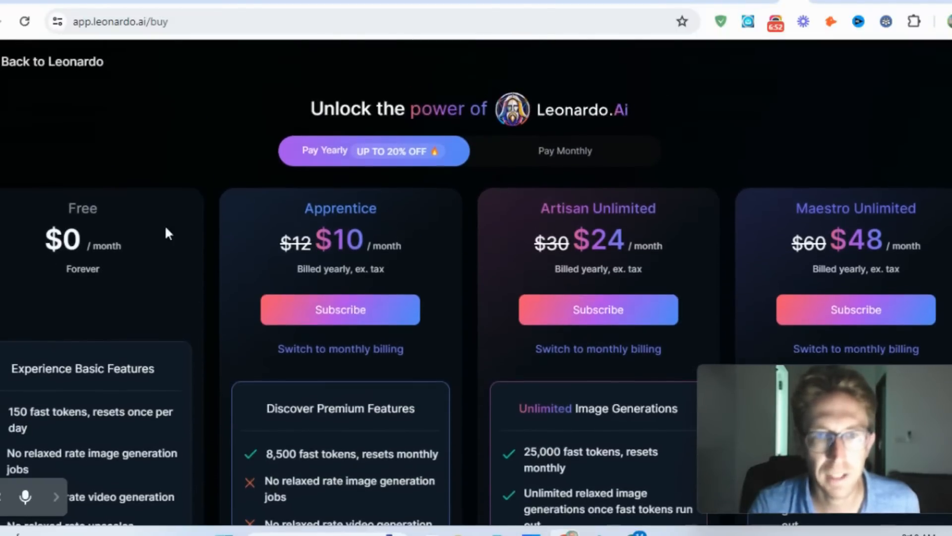
# - Switch the plans to monthly payment and highlight the Apprentice and Artisan Unlimited prices
pyautogui.click(563, 165)
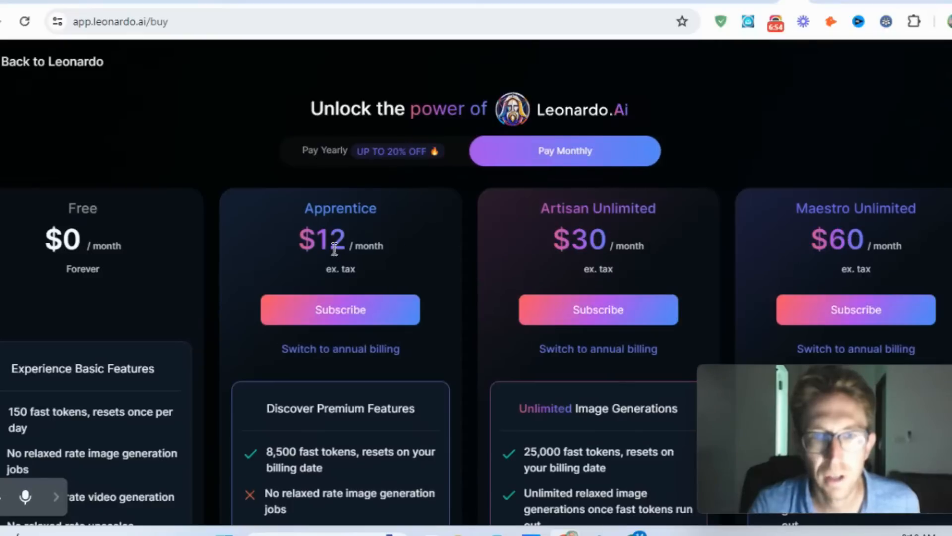
pyautogui.moveTo(307, 239); pyautogui.dragTo(416, 263)
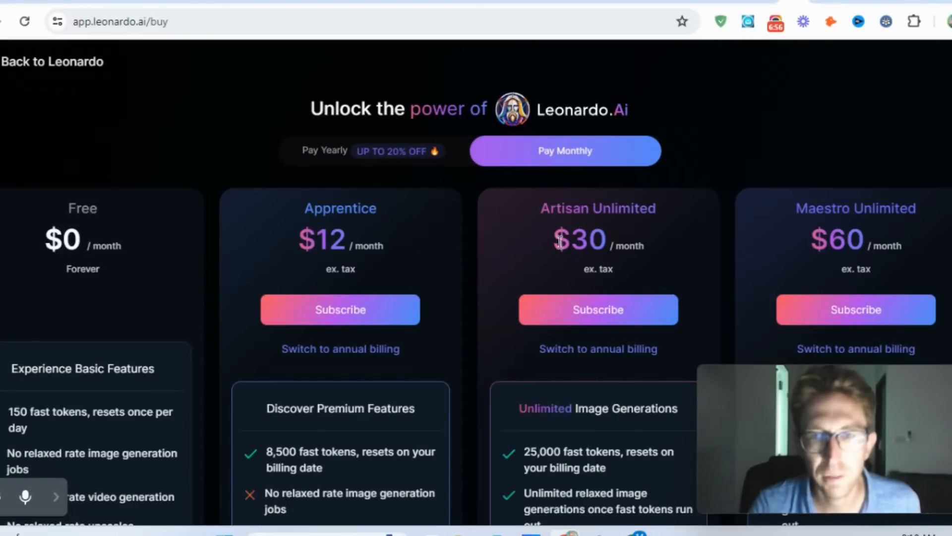
pyautogui.moveTo(559, 242); pyautogui.dragTo(729, 255)
pyautogui.click(674, 255)
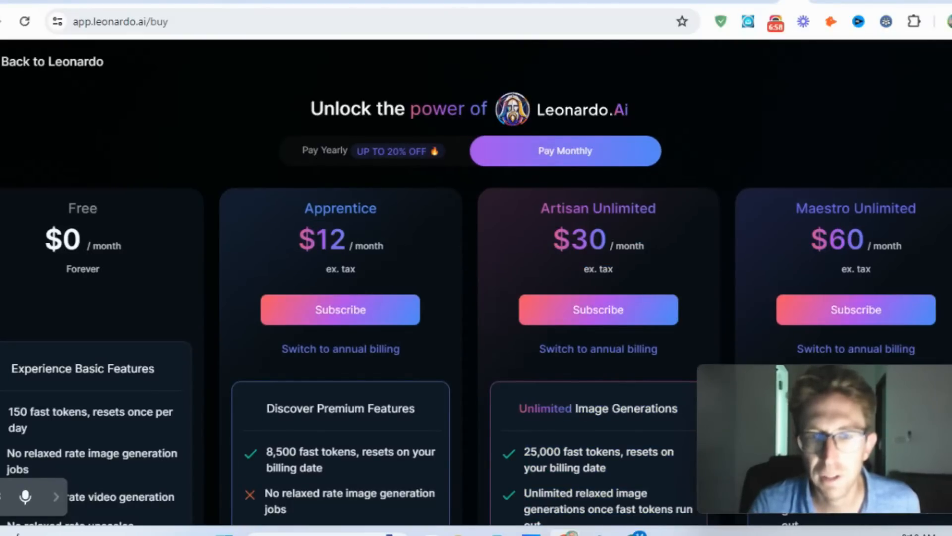
# - Compare the plans' feature lists, highlighting the Artisan Unlimited token allowance, then return to the plan prices
pyautogui.scroll(-6, 476, 282)
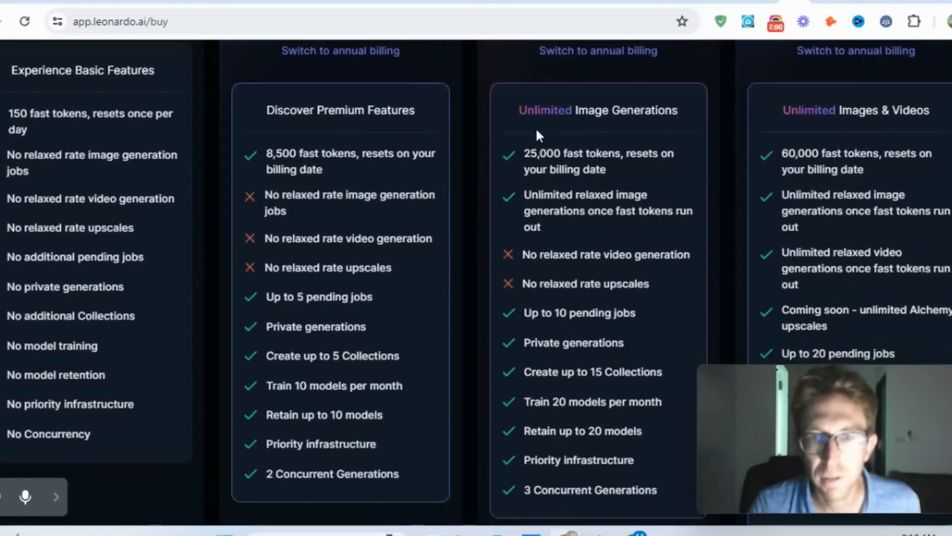
pyautogui.moveTo(506, 154); pyautogui.dragTo(697, 166)
pyautogui.click(646, 171)
pyautogui.scroll(3, 568, 196)
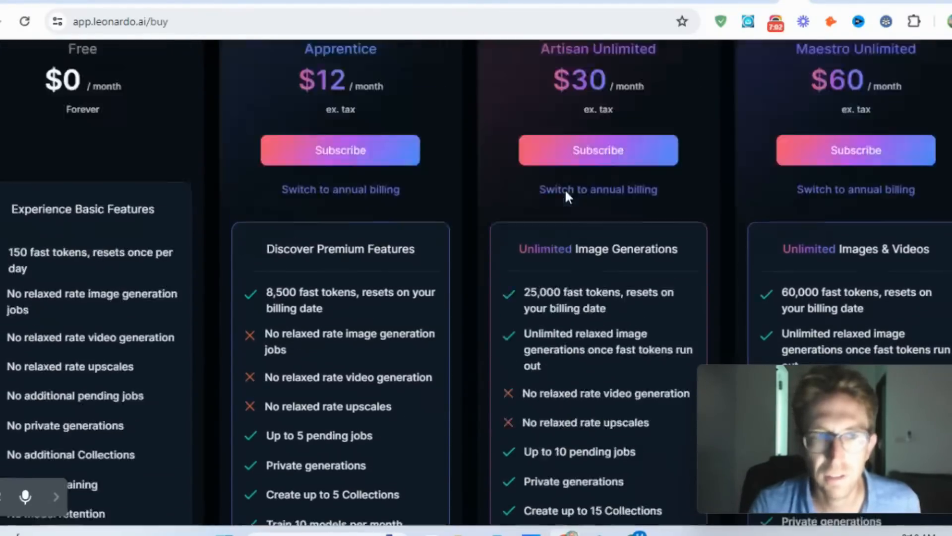
pyautogui.scroll(3, 568, 196)
pyautogui.scroll(-5, 109, 115)
pyautogui.scroll(5, 66, 86)
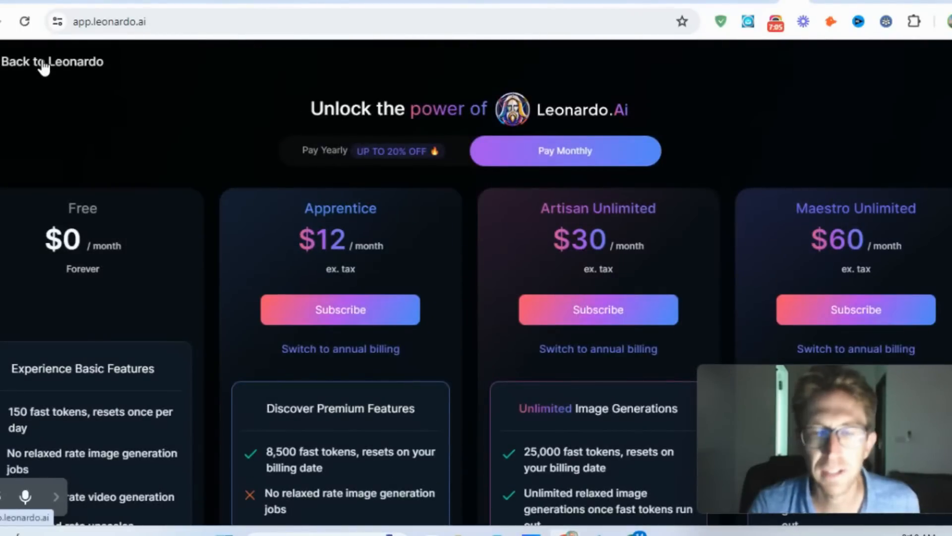
# - Go back to the app's home page and look over the Get Started tools and the Community Creations gallery
pyautogui.click(44, 63)
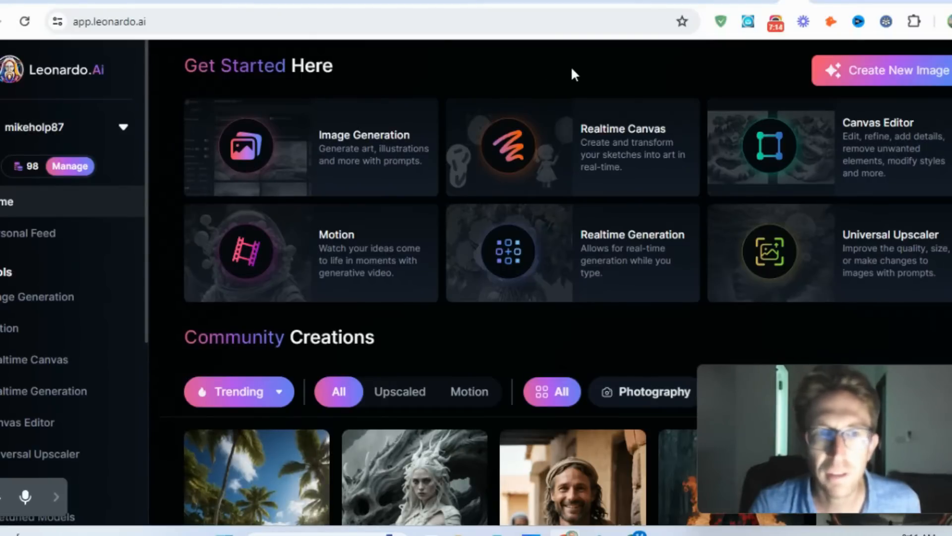
pyautogui.moveTo(33, 174)
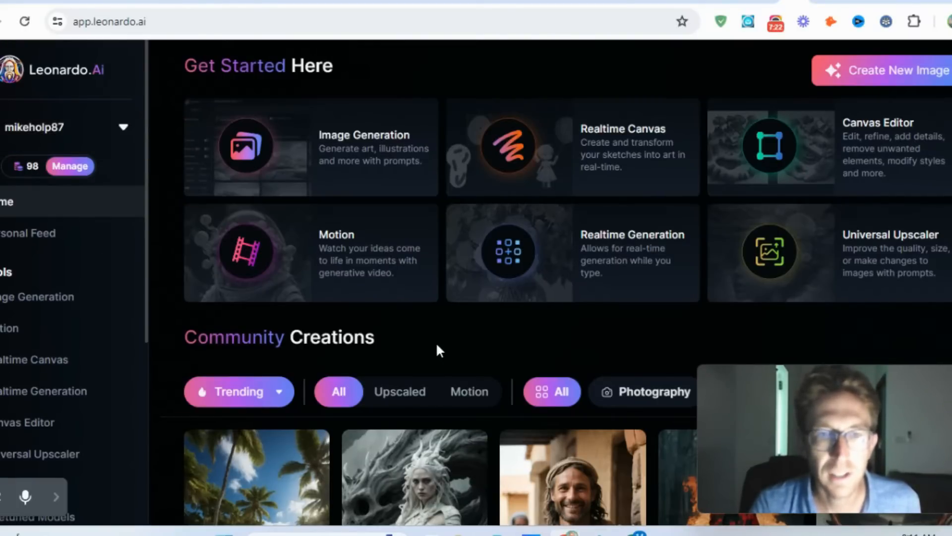
pyautogui.scroll(-2, 438, 349)
pyautogui.scroll(-2, 436, 347)
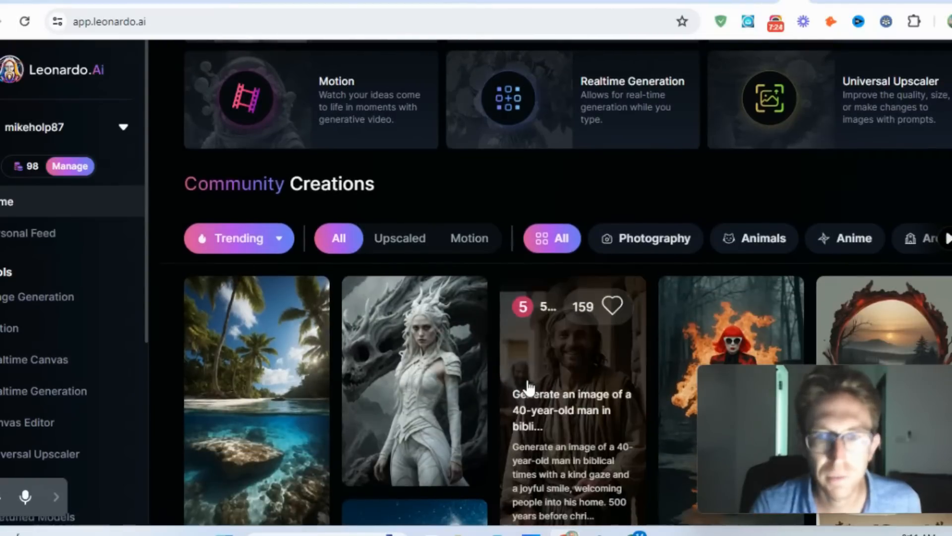
# - Open the Image Generation tool from the Get Started tools and go to the previously generated neon metropolis images
pyautogui.scroll(-2, 495, 268)
pyautogui.scroll(6, 495, 268)
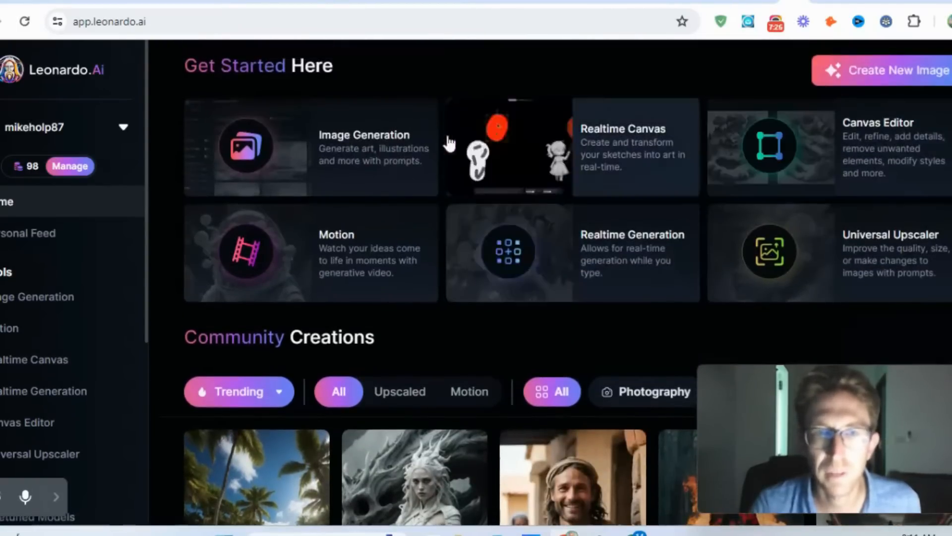
pyautogui.click(392, 148)
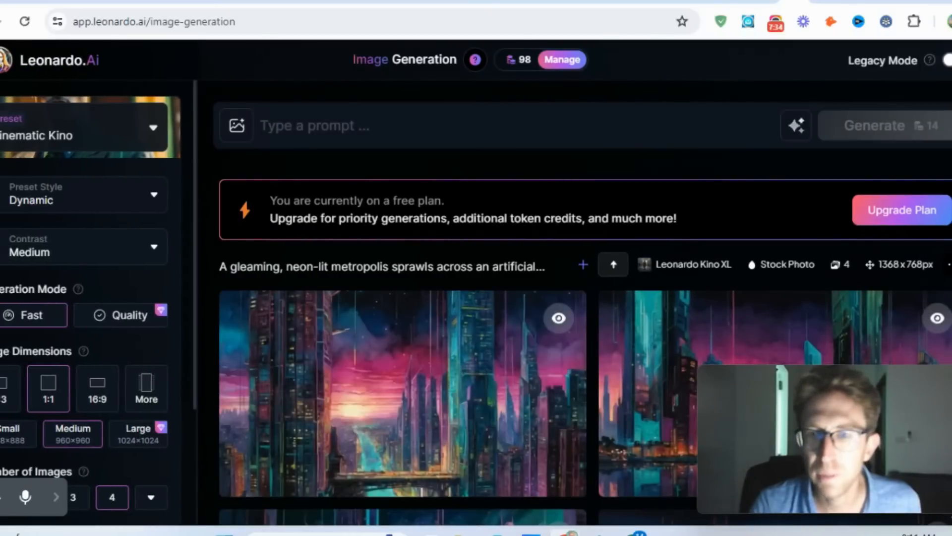
pyautogui.scroll(-3, 421, 278)
pyautogui.scroll(-2, 440, 291)
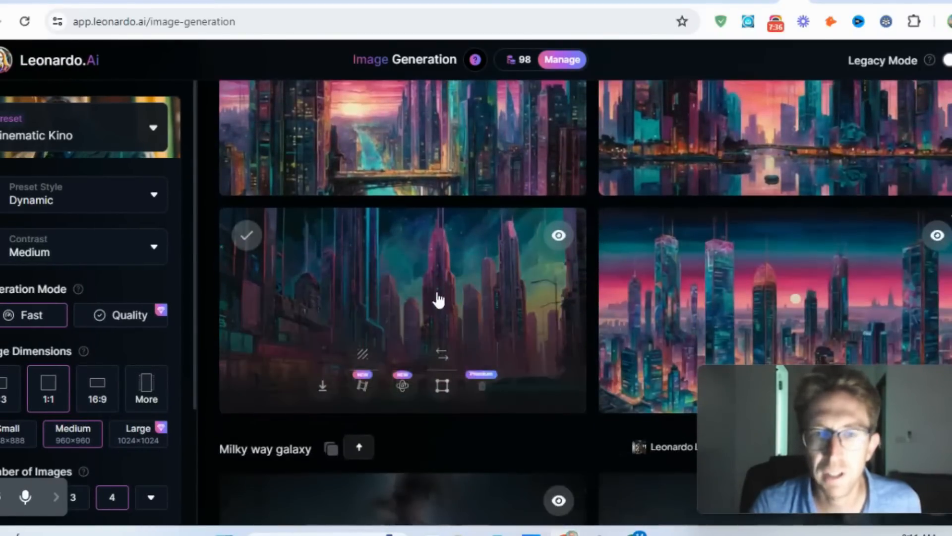
# - View the neon city street image with the teal car enlarged and at full zoom, and close it again
pyautogui.click(466, 290)
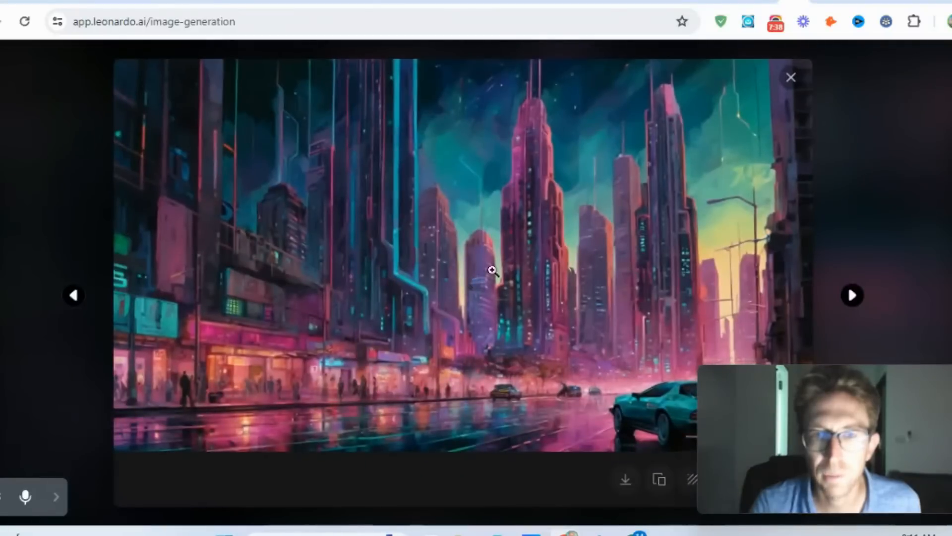
pyautogui.click(487, 255)
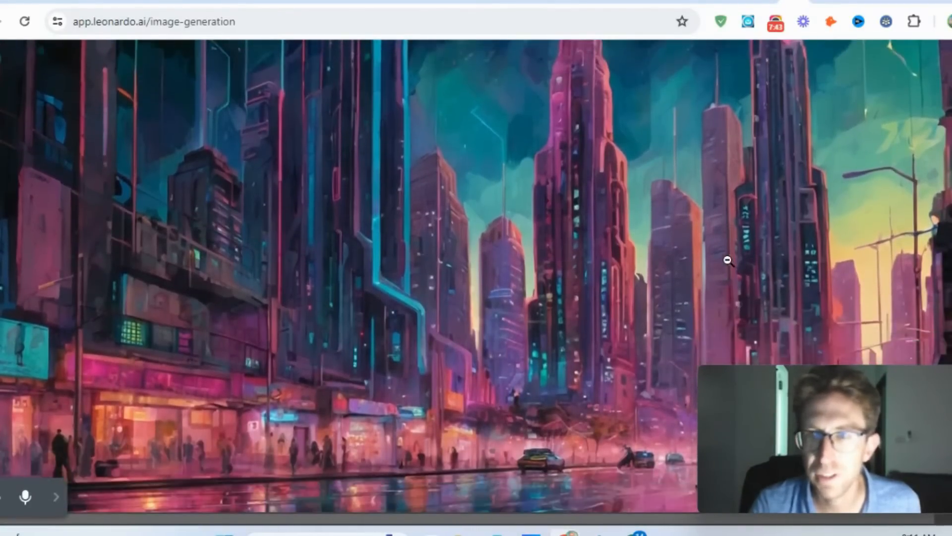
pyautogui.click(724, 259)
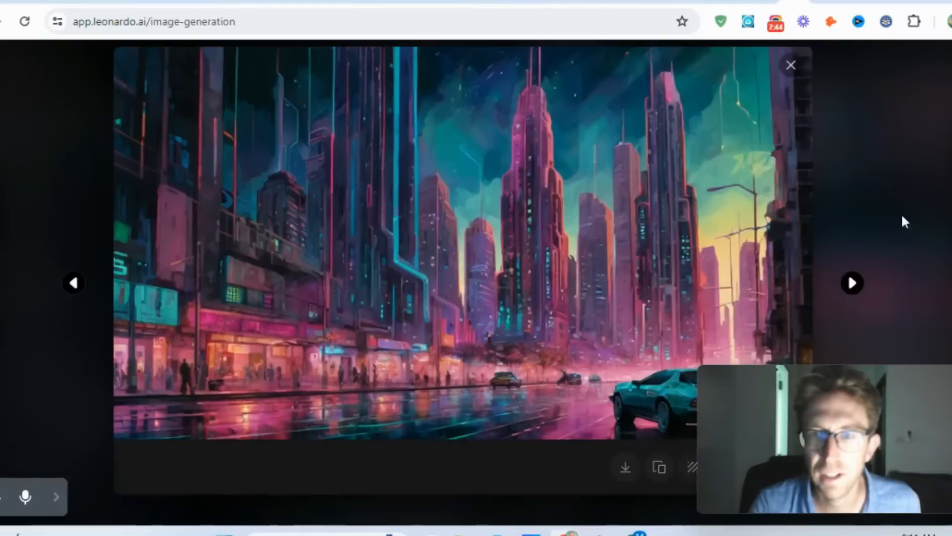
pyautogui.click(791, 78)
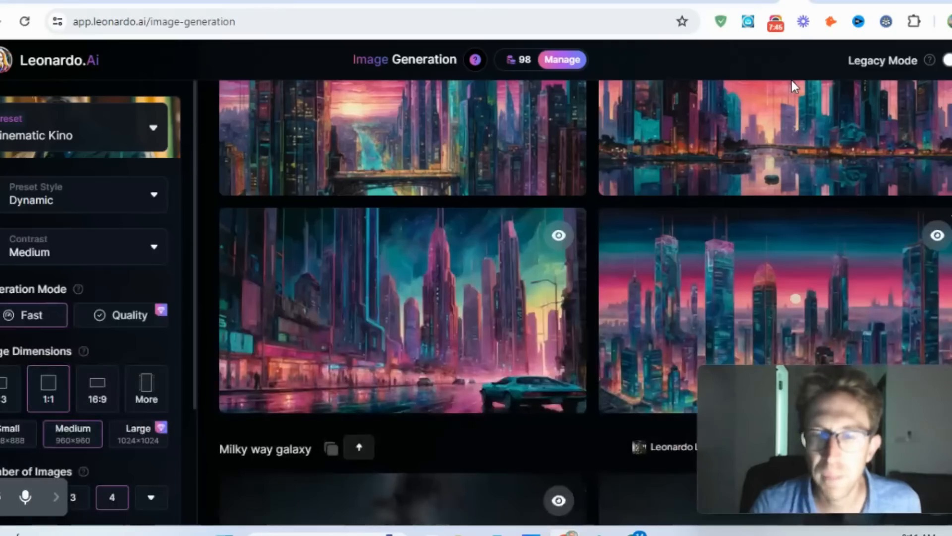
# - Browse past the Milky Way galaxy images to the paradise island set and inspect the wooden boat image at full zoom before closing it
pyautogui.scroll(-9, 604, 206)
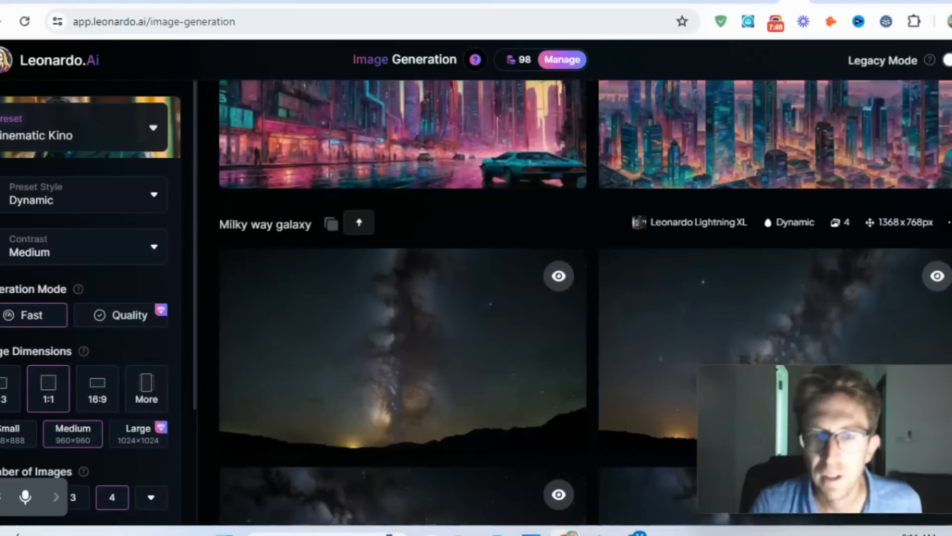
pyautogui.scroll(-15, 402, 198)
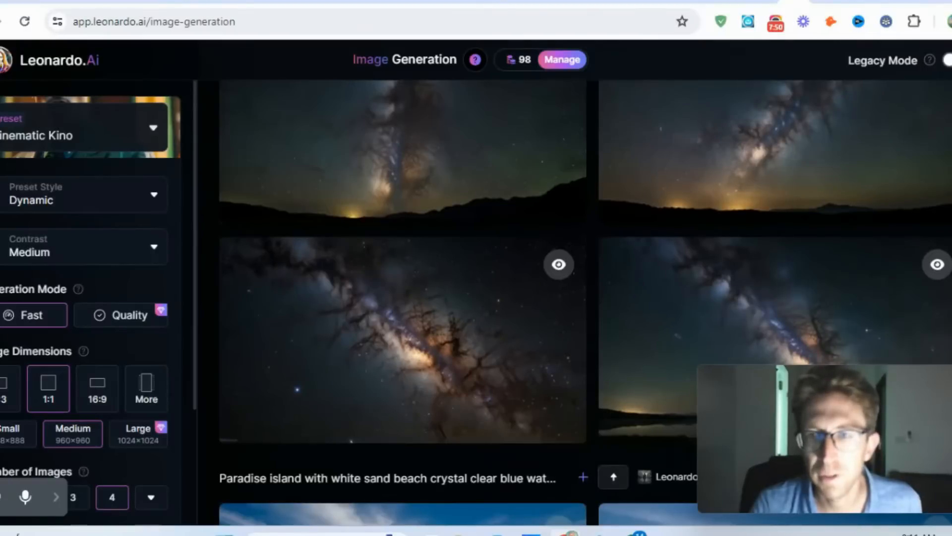
pyautogui.scroll(-2, 585, 298)
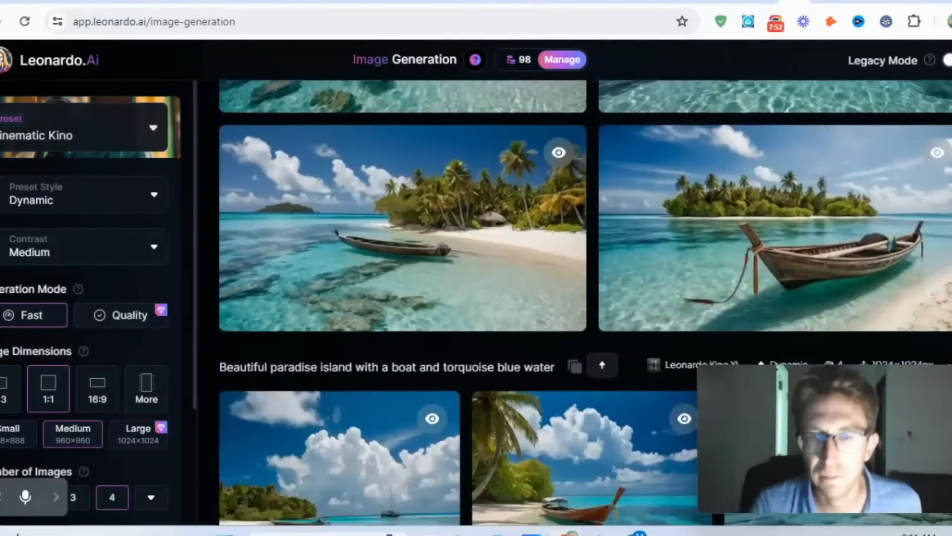
pyautogui.click(788, 290)
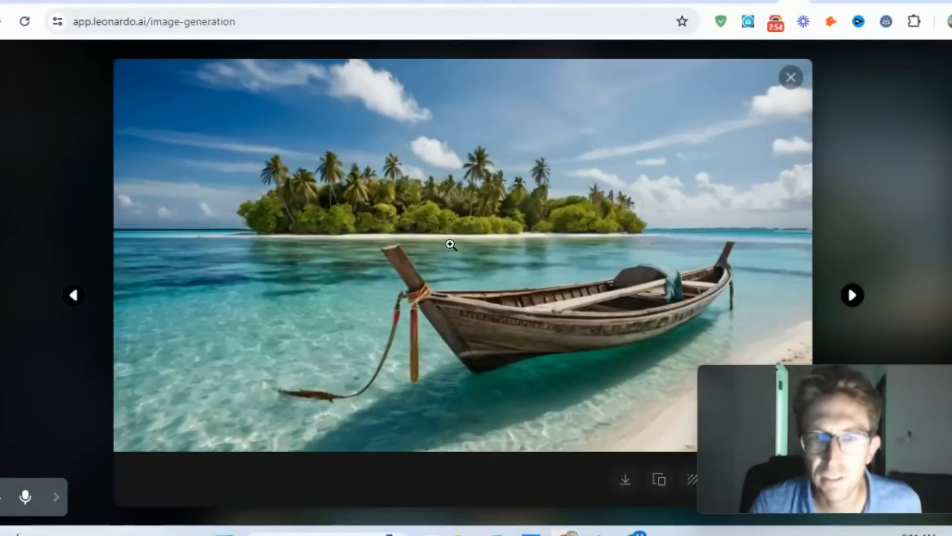
pyautogui.click(475, 241)
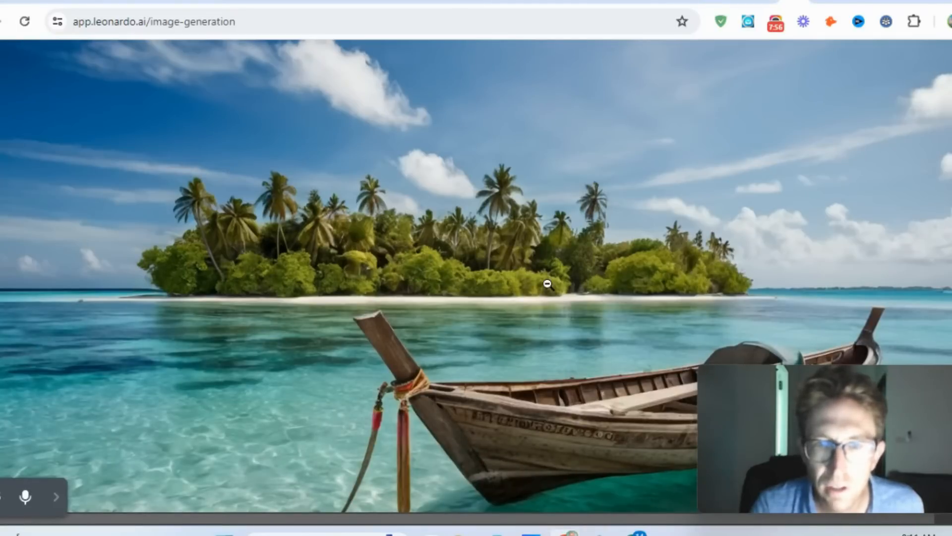
pyautogui.scroll(-2, 547, 284)
pyautogui.scroll(2, 807, 142)
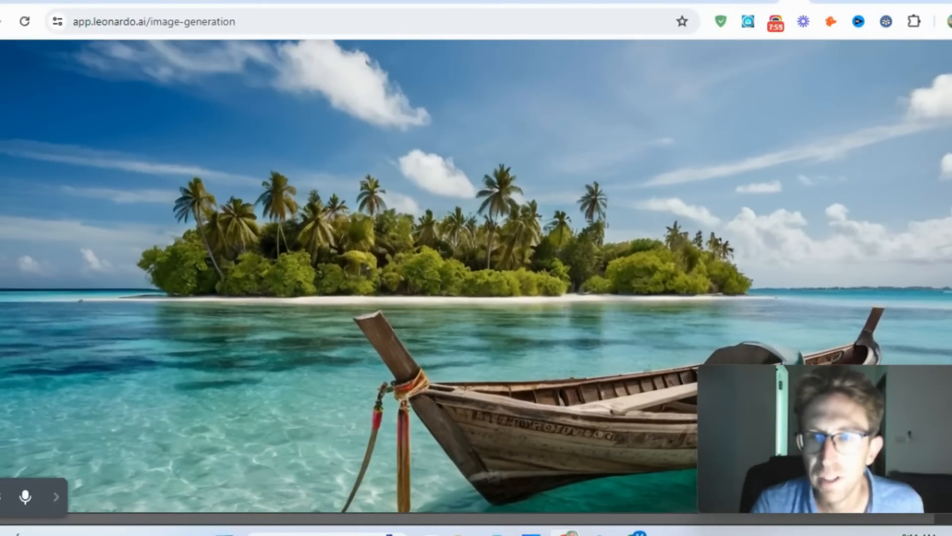
pyautogui.click(936, 58)
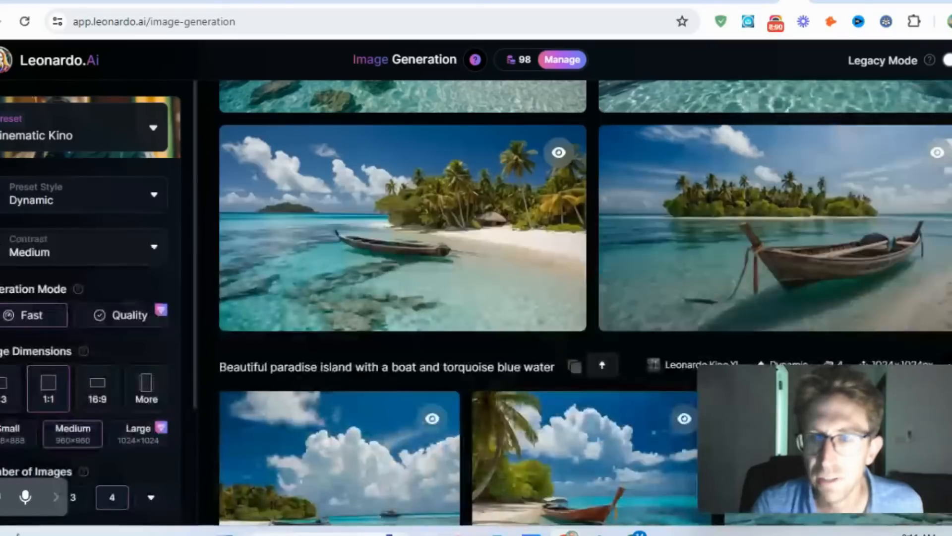
# - Inspect the boat image with the overhanging palm tree from the "Beautiful paradise island" prompt at full zoom and close it
pyautogui.scroll(-4, 764, 228)
pyautogui.scroll(-2, 585, 303)
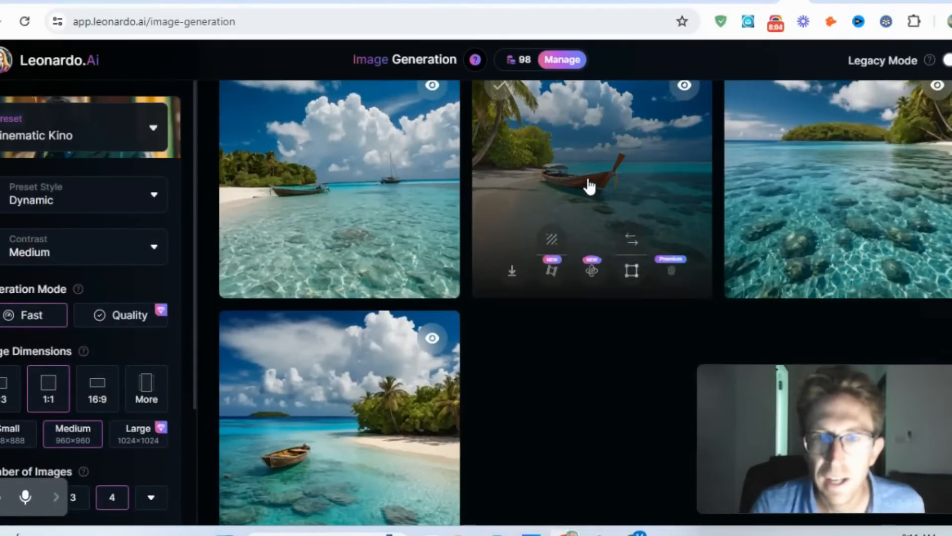
pyautogui.click(589, 186)
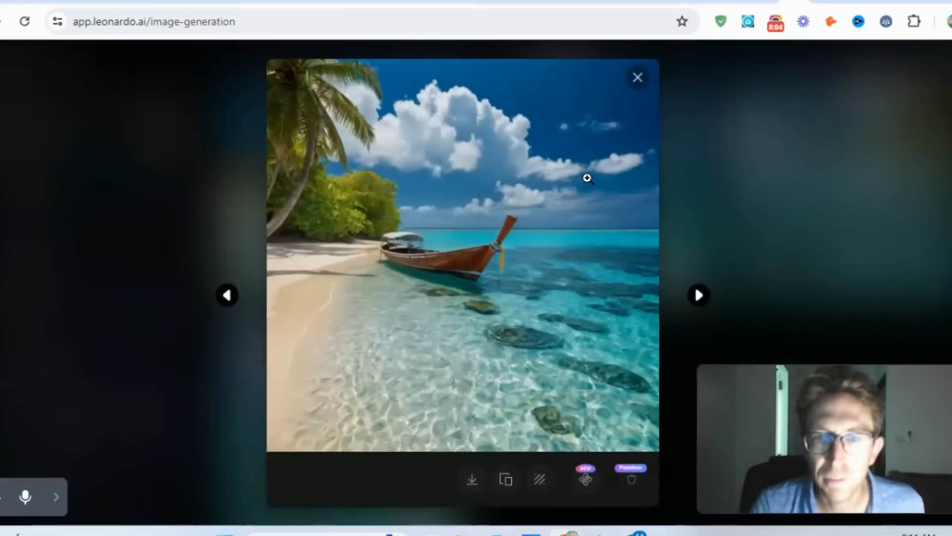
pyautogui.click(432, 260)
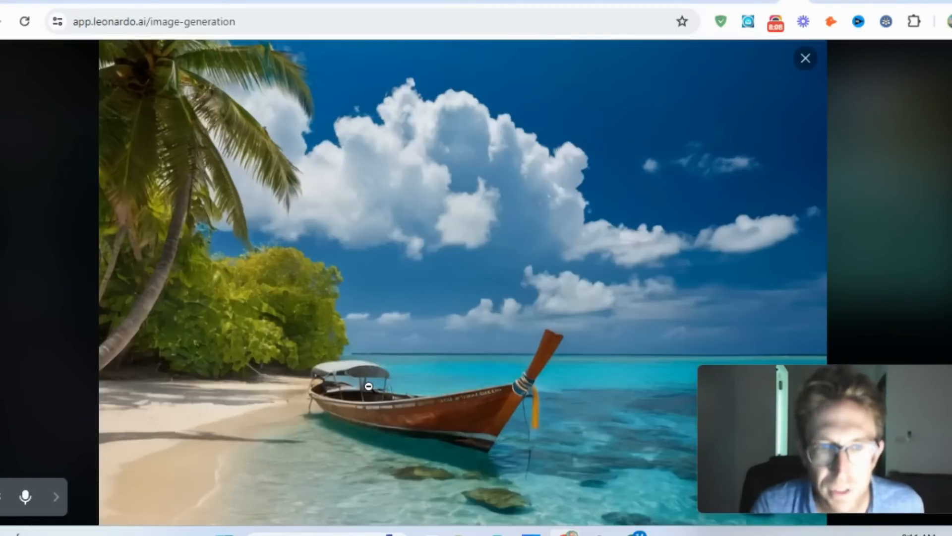
pyautogui.scroll(-3, 368, 386)
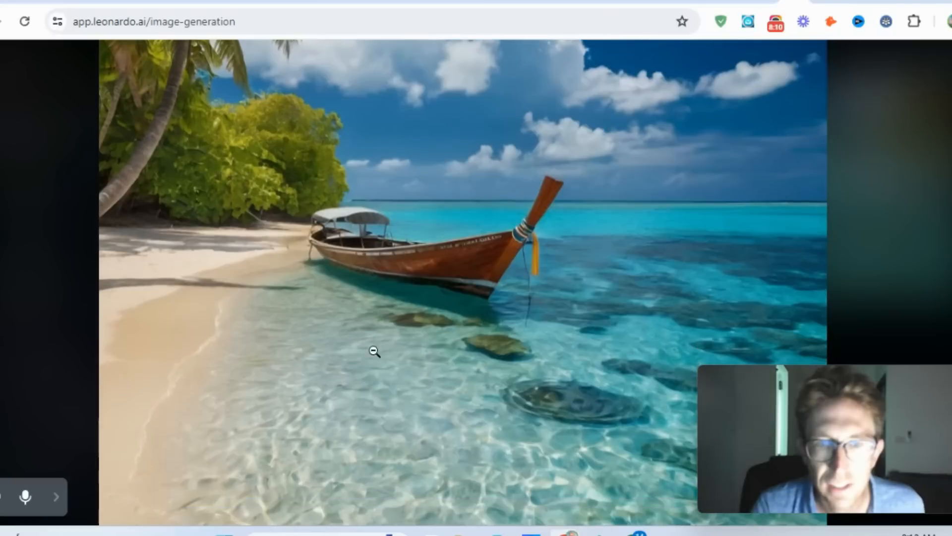
pyautogui.scroll(-2, 427, 302)
pyautogui.scroll(4, 706, 221)
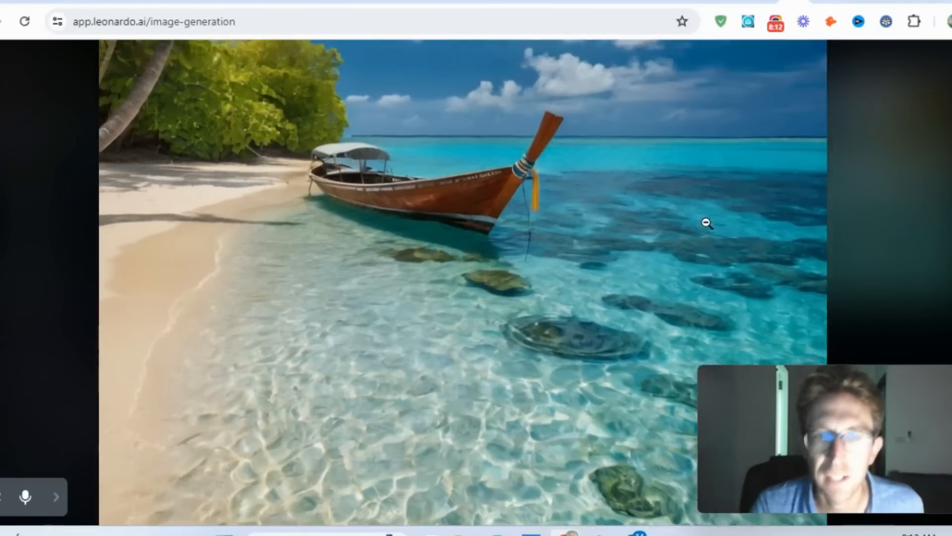
pyautogui.scroll(3, 706, 199)
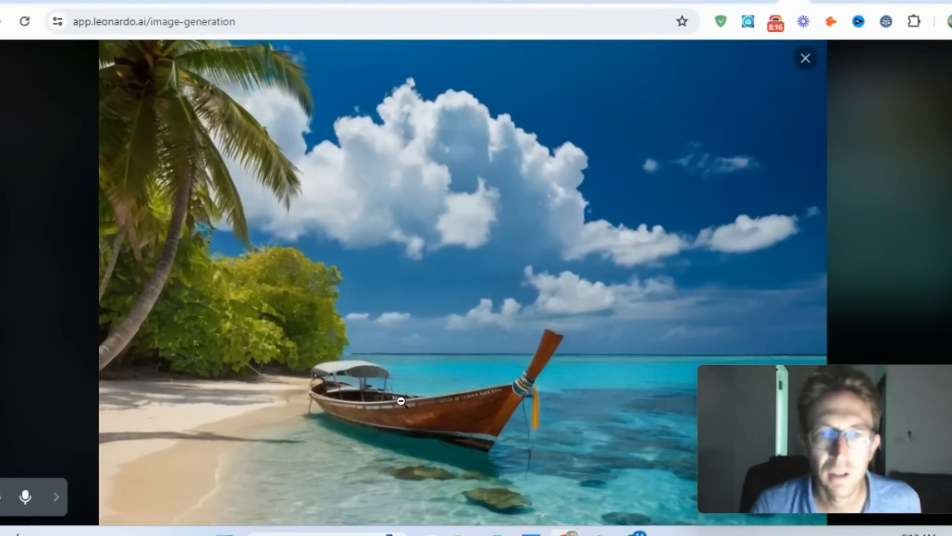
pyautogui.click(806, 60)
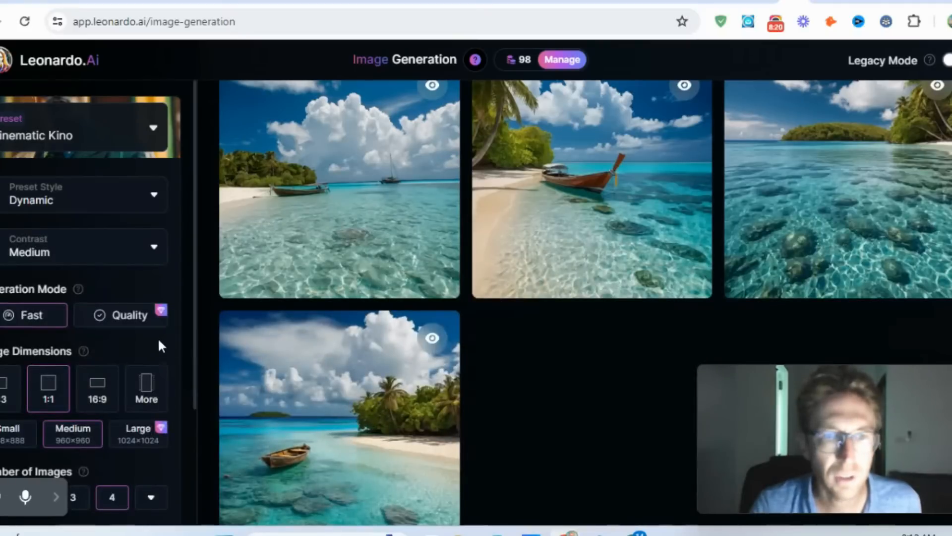
# - Look over the platform presets for image generation and choose Stock Photography
pyautogui.scroll(15, 585, 303)
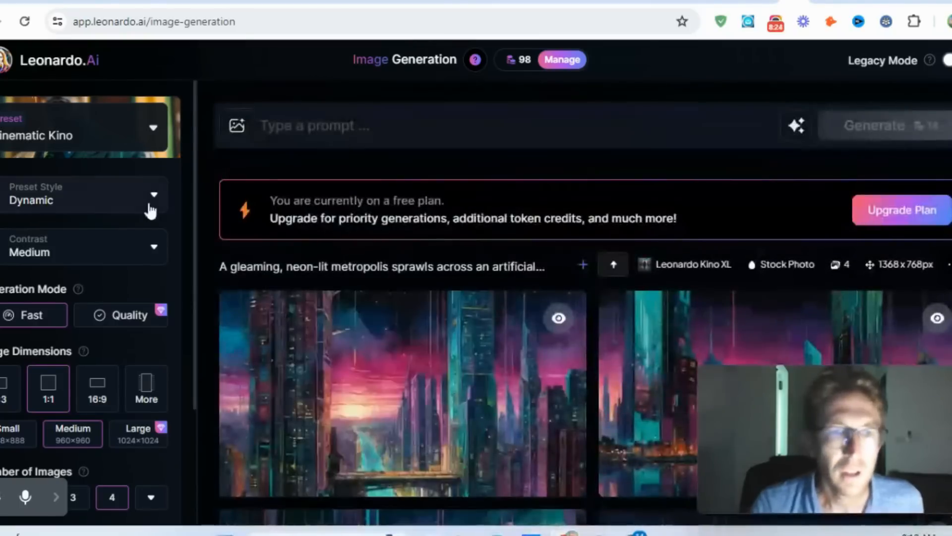
pyautogui.click(102, 139)
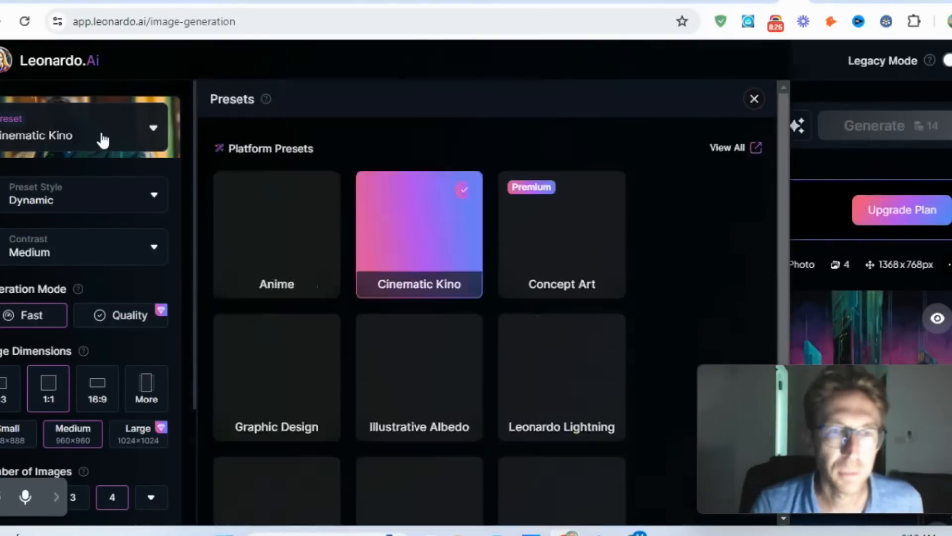
pyautogui.moveTo(331, 245)
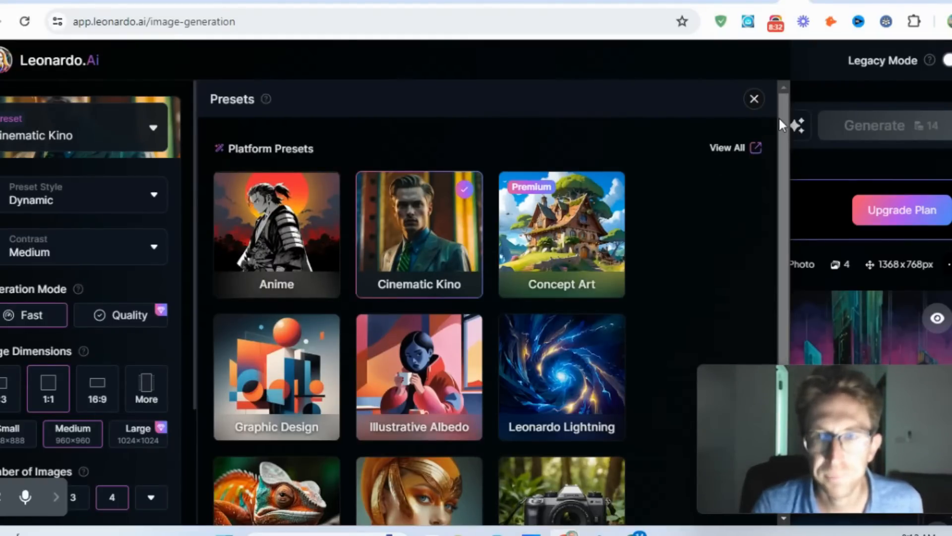
pyautogui.moveTo(779, 117); pyautogui.dragTo(773, 215)
pyautogui.moveTo(581, 456)
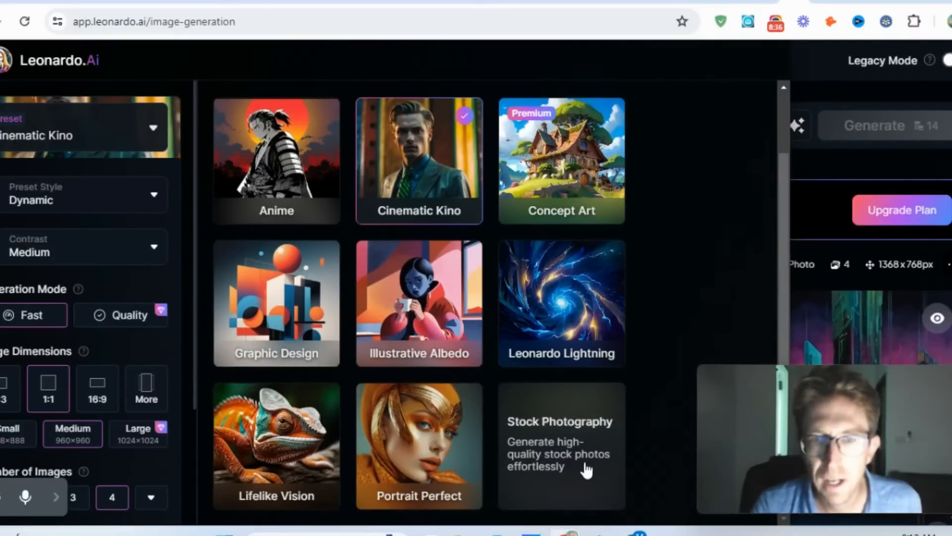
pyautogui.moveTo(429, 473)
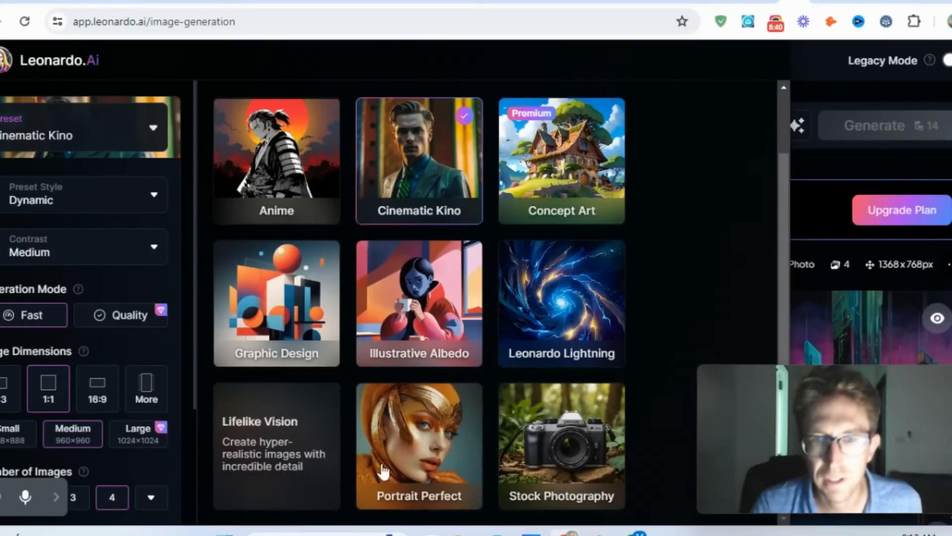
pyautogui.click(567, 452)
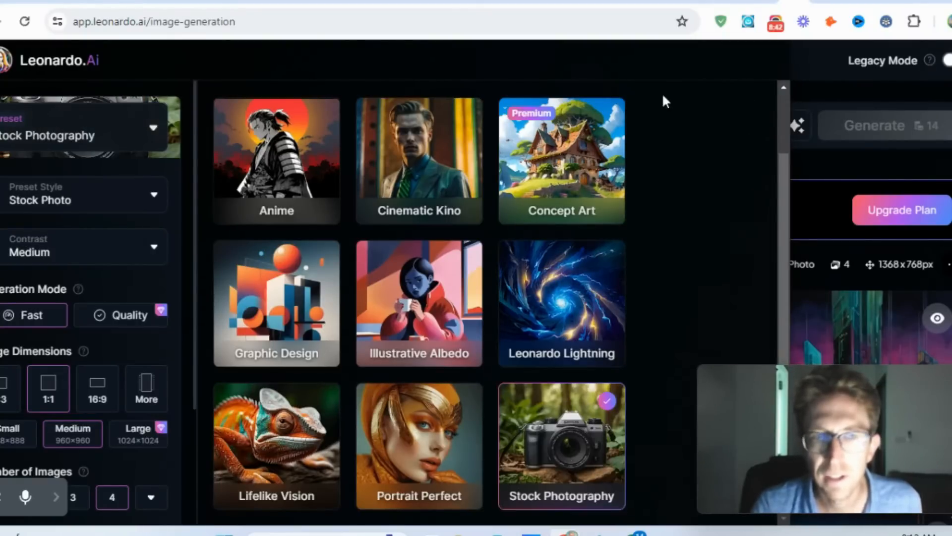
pyautogui.click(155, 132)
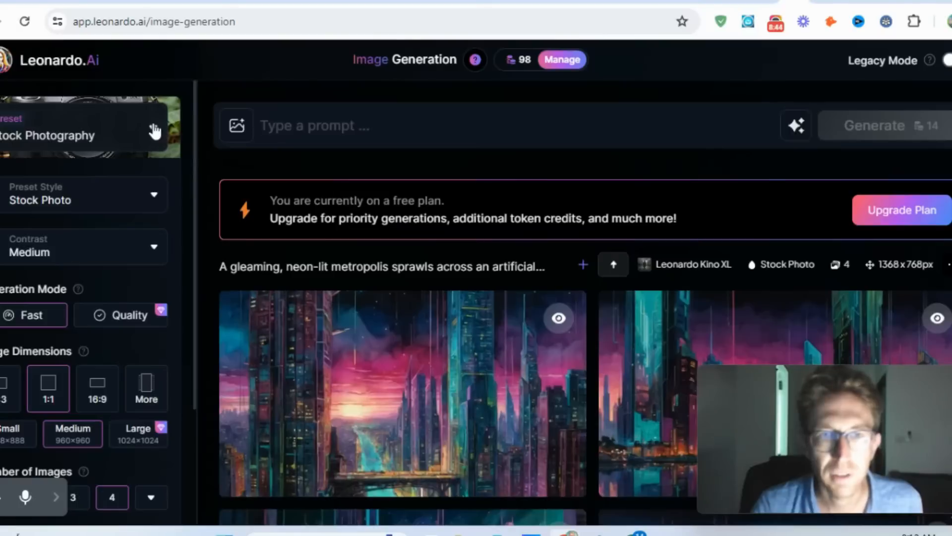
# - Check the preset style options, and try High contrast before setting the contrast back to Medium
pyautogui.click(153, 196)
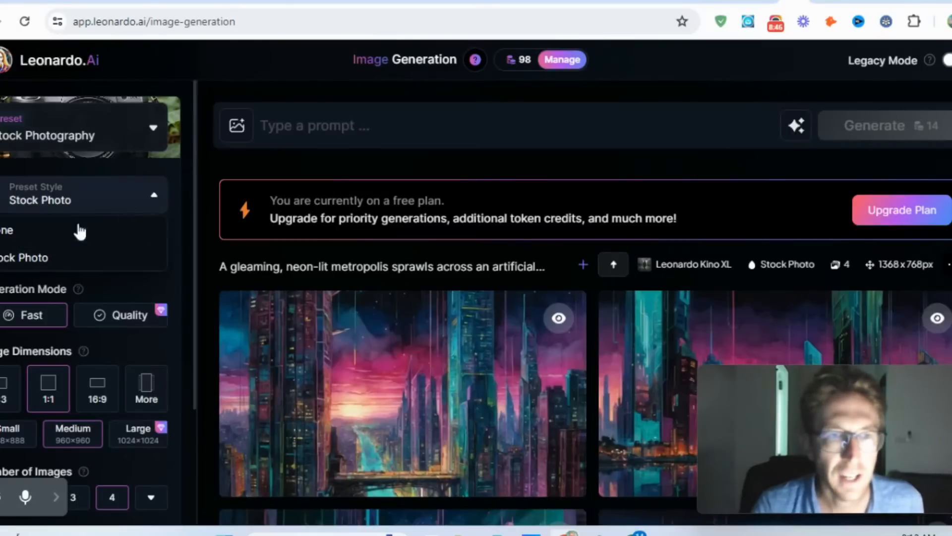
pyautogui.click(150, 201)
pyautogui.click(94, 263)
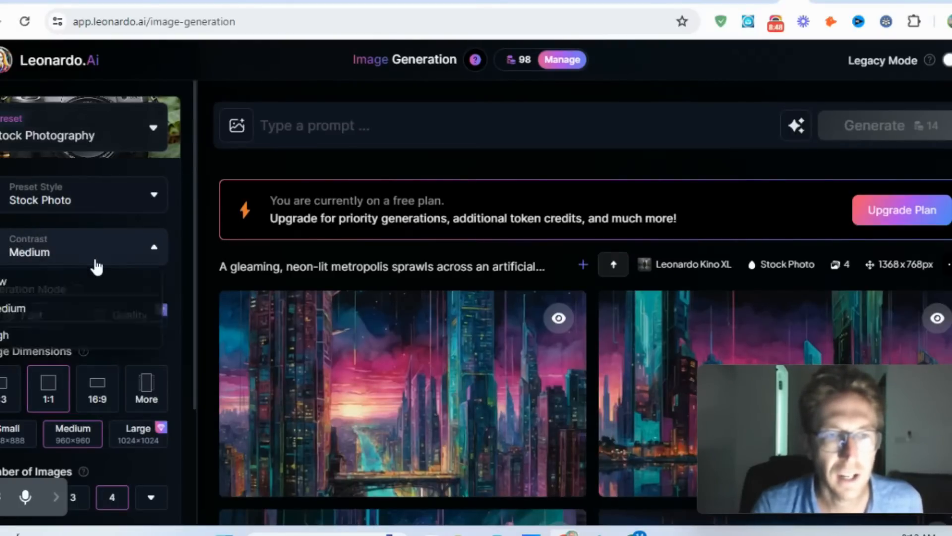
pyautogui.click(45, 343)
pyautogui.click(91, 247)
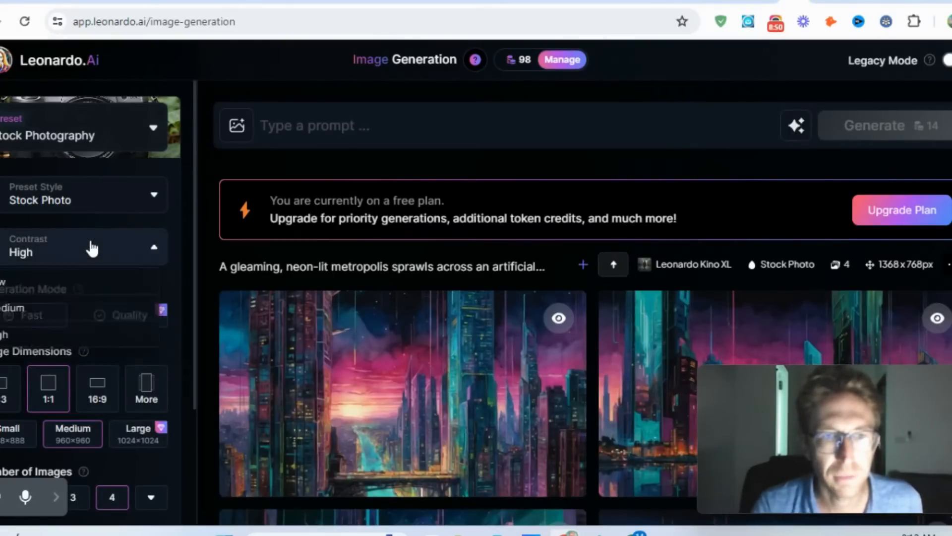
pyautogui.click(34, 309)
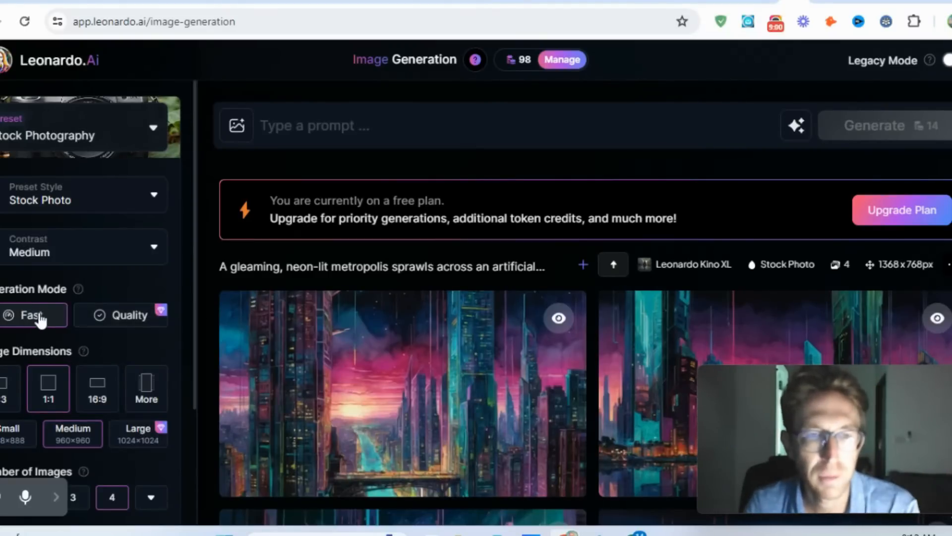
# - Set the image dimensions to the Facebook (16:9) aspect ratio from the additional size options
pyautogui.scroll(-2, 39, 320)
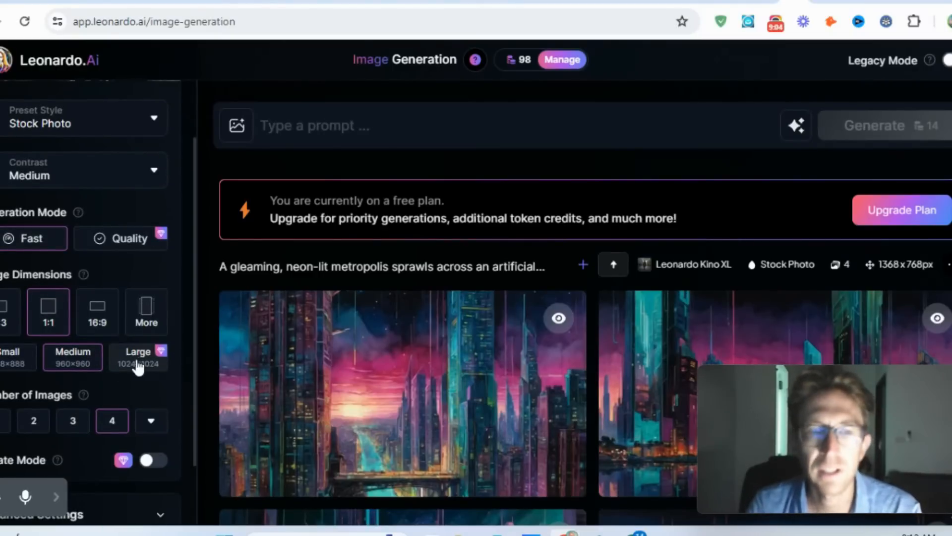
pyautogui.click(145, 311)
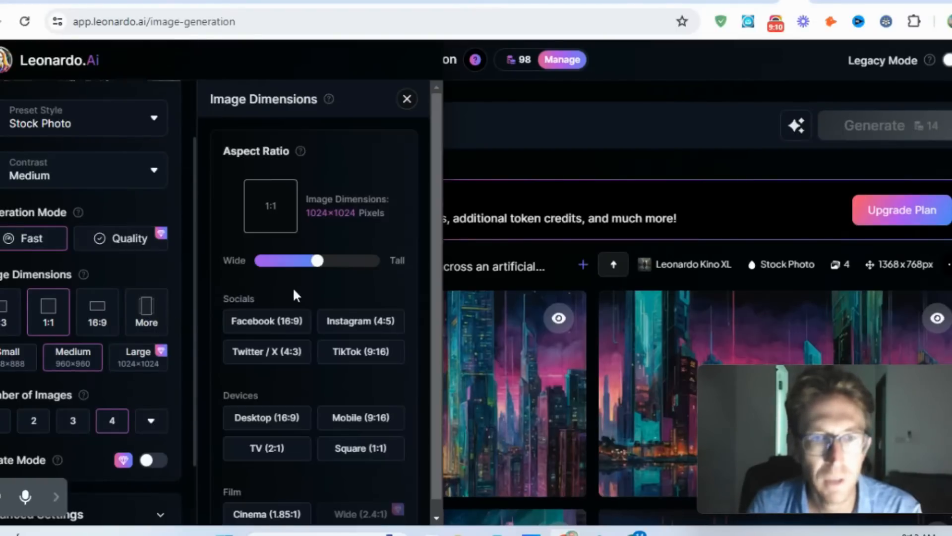
pyautogui.click(276, 326)
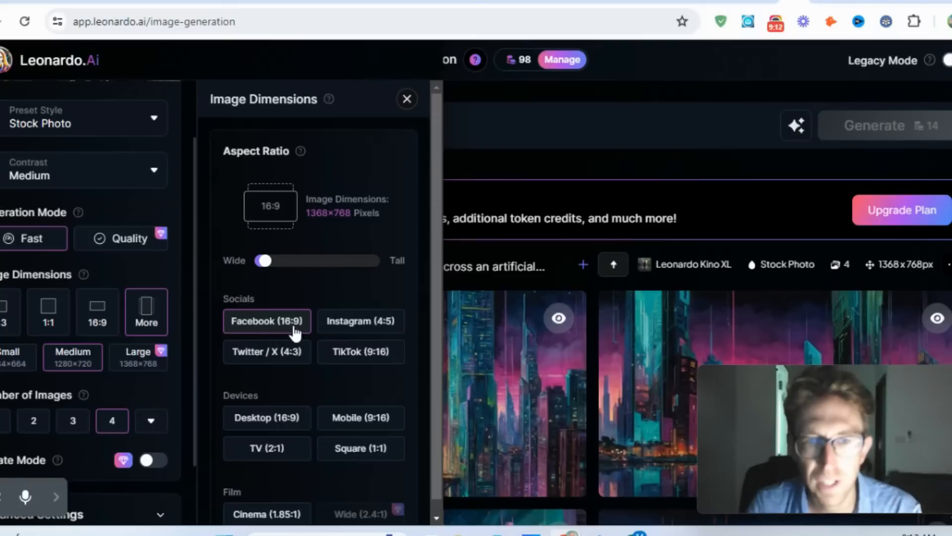
# - Try the Desktop (16:9) device format, set the image dimensions to Mobile (9:16) instead, and close the additional size options
pyautogui.scroll(-1, 293, 322)
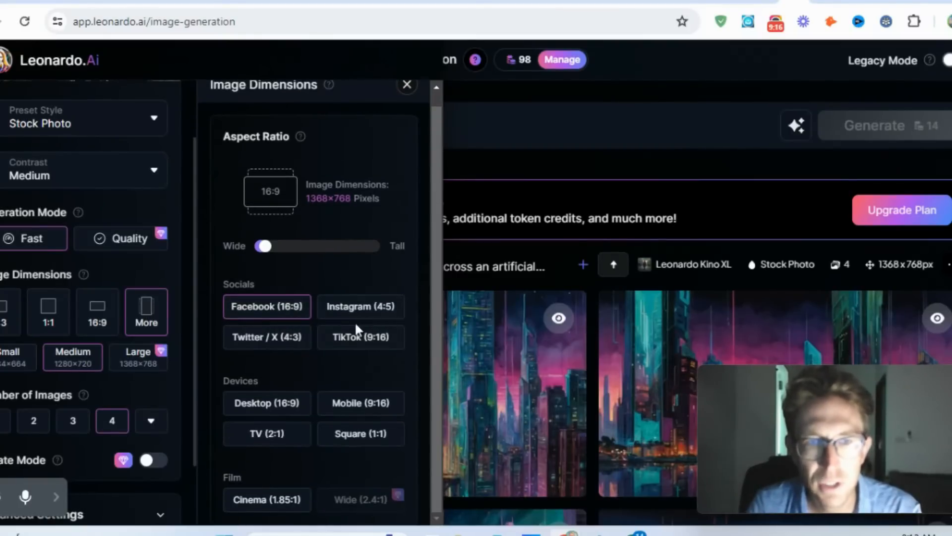
pyautogui.click(283, 405)
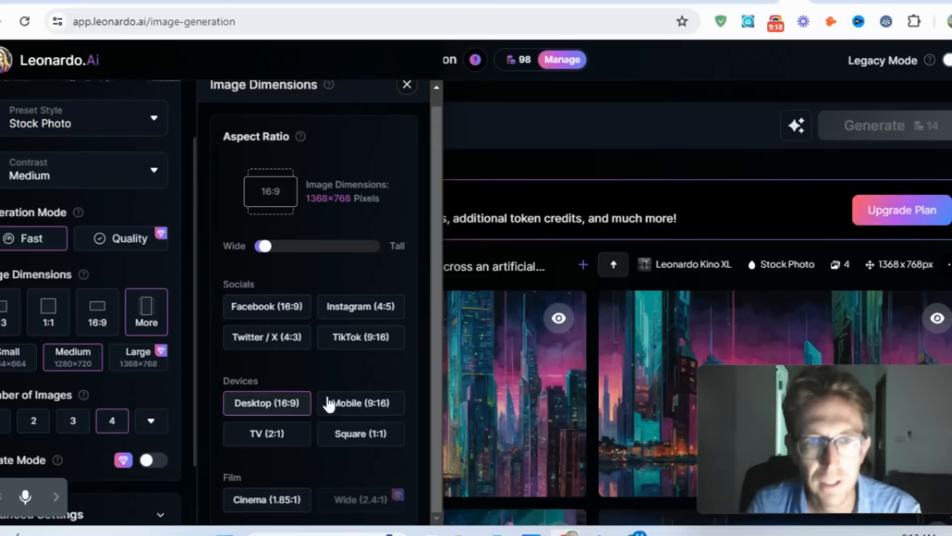
pyautogui.click(381, 412)
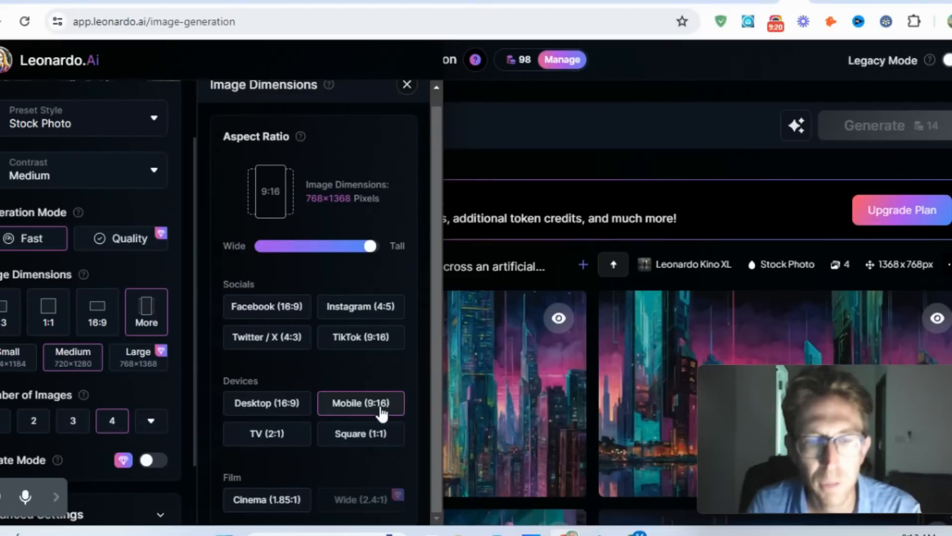
pyautogui.scroll(-2, 349, 374)
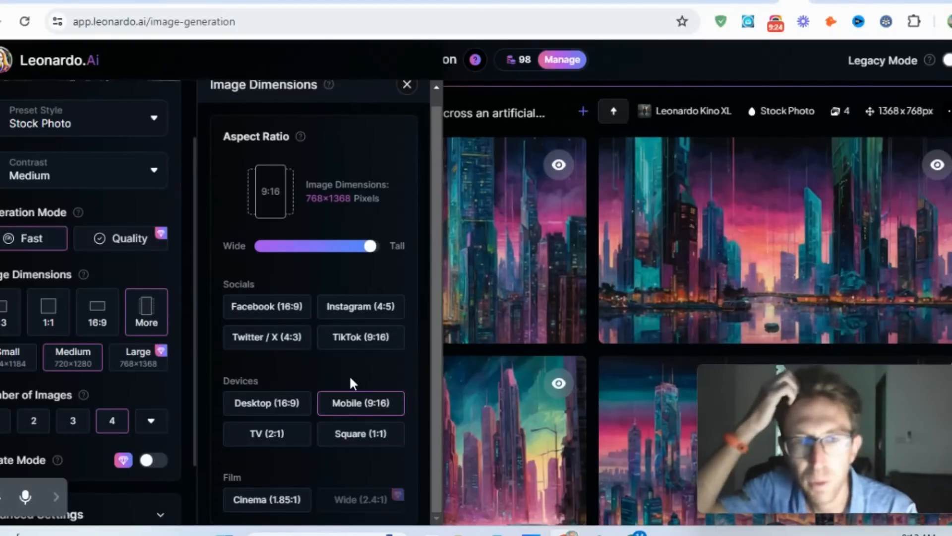
pyautogui.click(406, 86)
# - Check the available choices for the number of images, including the paid plans offered for them, and close the plan overview
pyautogui.scroll(-2, 91, 378)
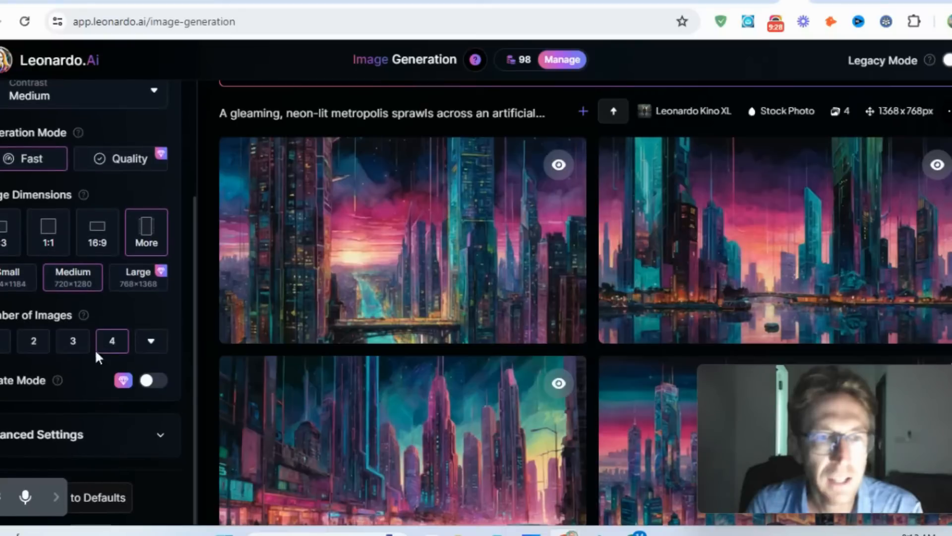
pyautogui.click(151, 345)
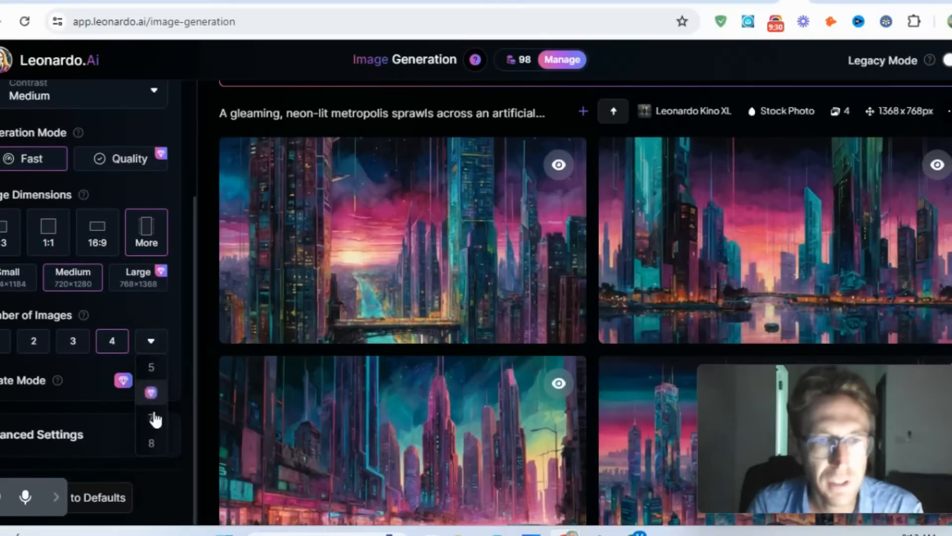
pyautogui.click(153, 346)
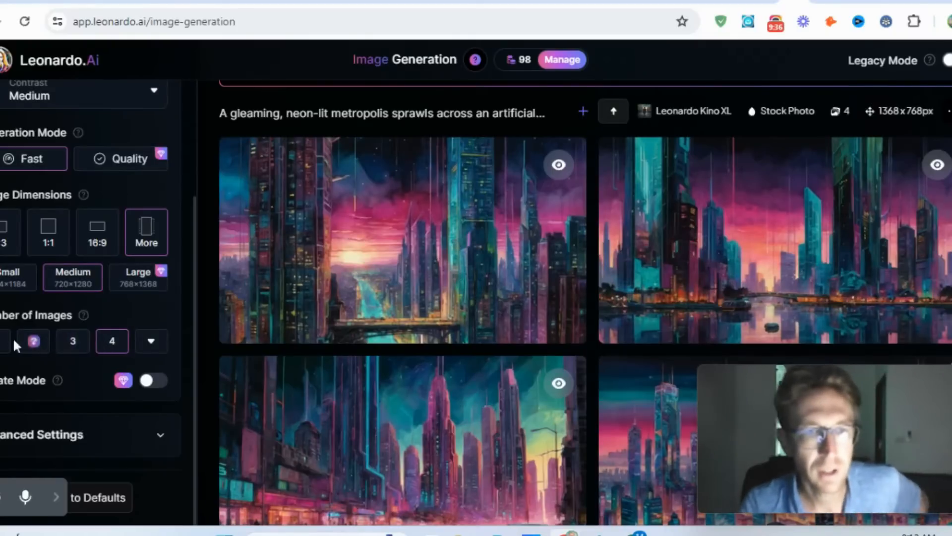
pyautogui.click(72, 340)
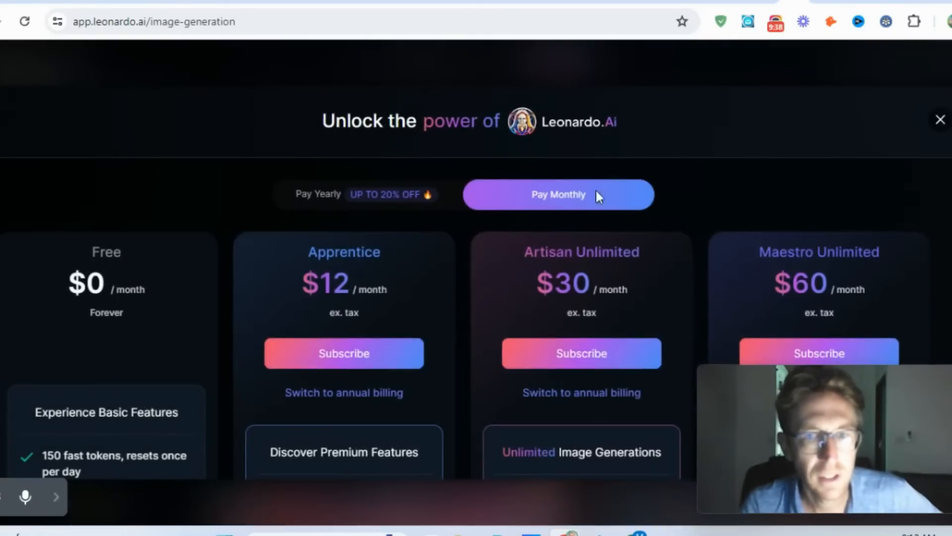
pyautogui.click(942, 120)
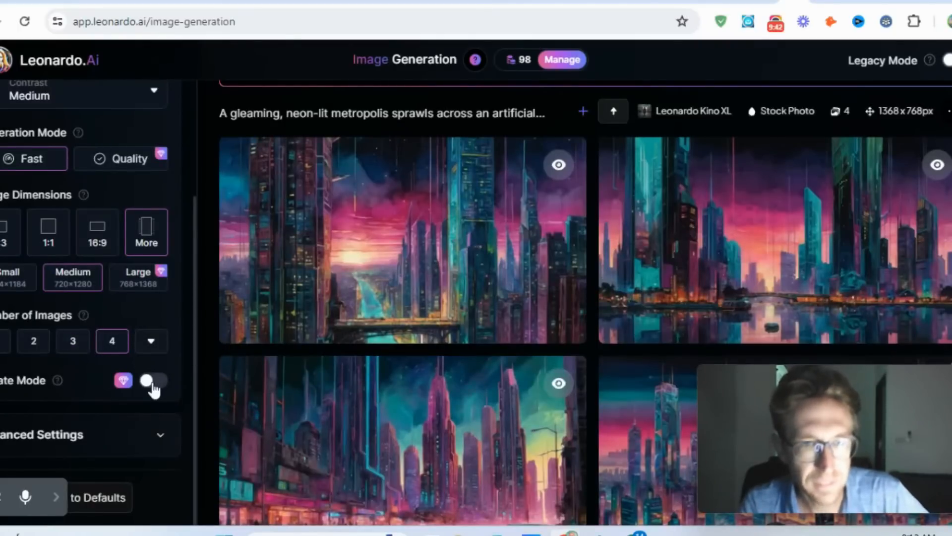
# - Read the Private Mode explanation and the public visibility notice on the first neon metropolis image
pyautogui.moveTo(57, 382)
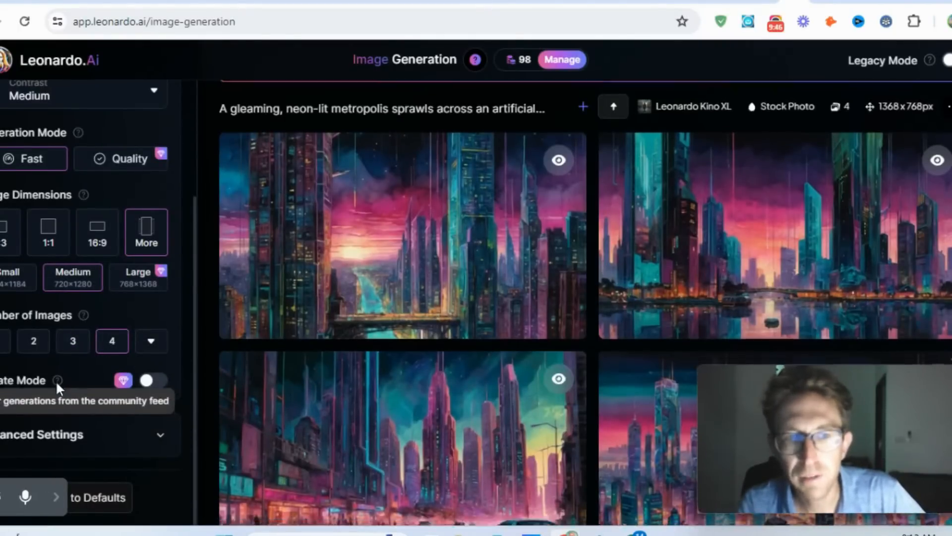
pyautogui.scroll(-2, 397, 298)
pyautogui.moveTo(557, 306)
pyautogui.scroll(5, 557, 306)
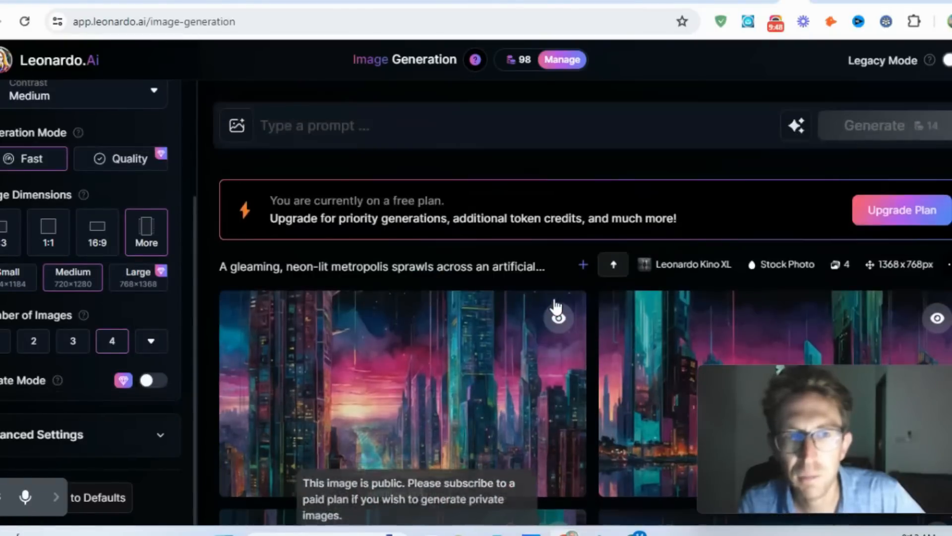
# - Expand the Advanced Settings and look over the model, PhotoReal, Negative Prompt, Transparency, Tiling and Fixed Seed options
pyautogui.click(159, 436)
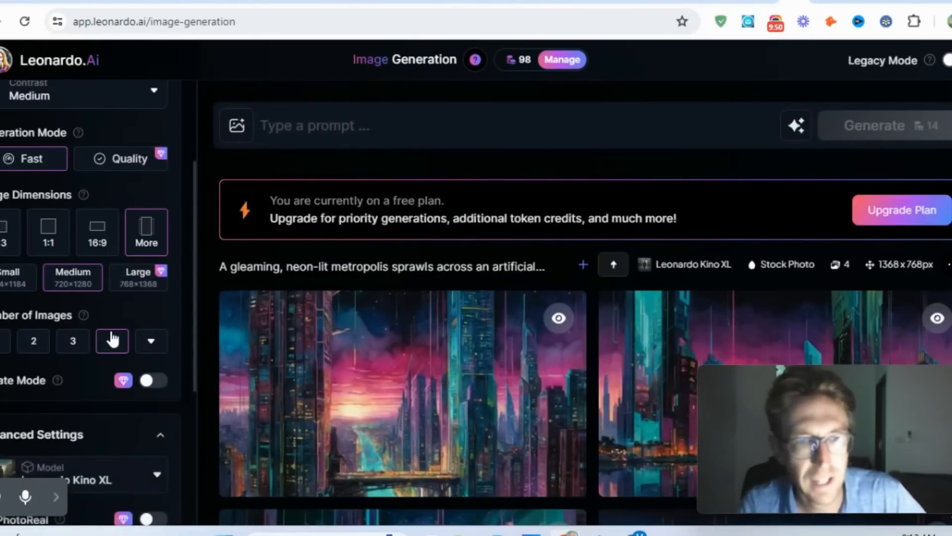
pyautogui.scroll(-5, 110, 332)
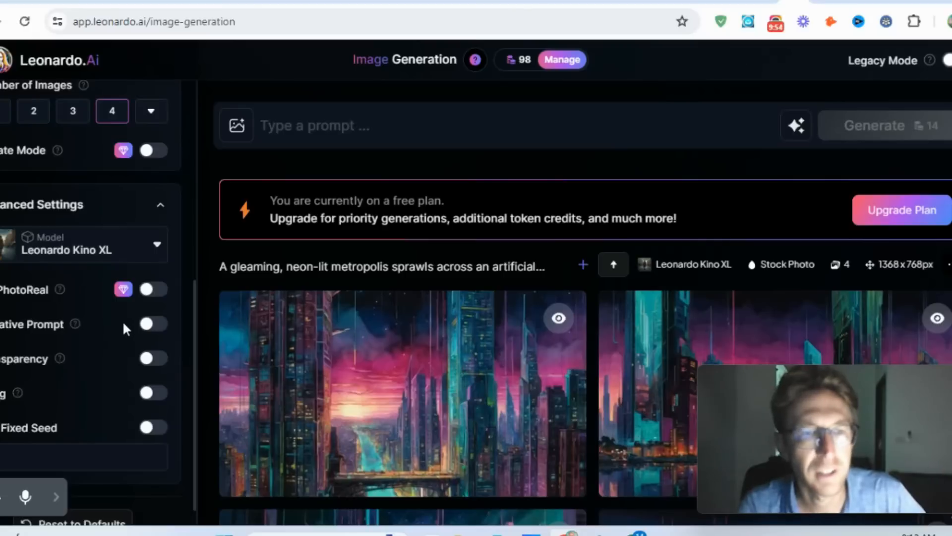
pyautogui.scroll(-1, 123, 328)
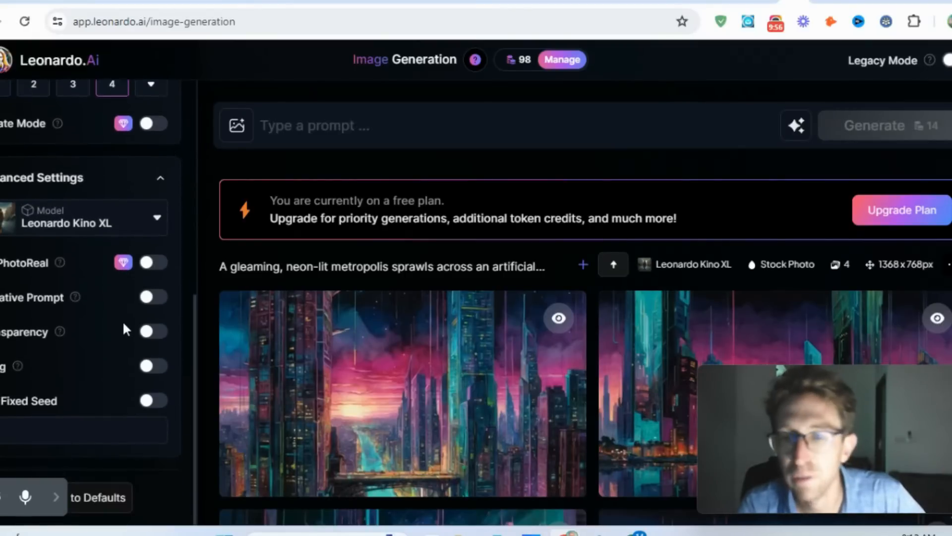
pyautogui.scroll(8, 123, 321)
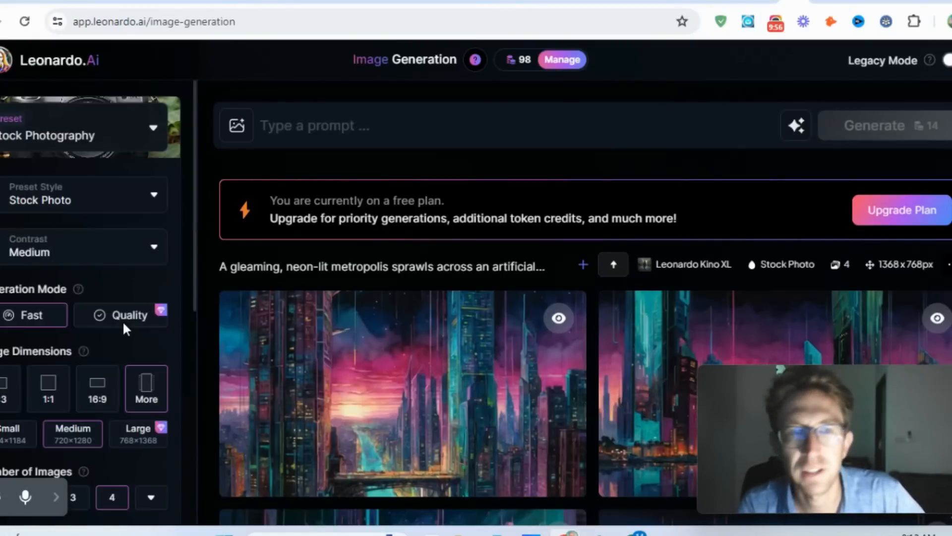
# - View the Intro Guide for Image Generation and close it
pyautogui.click(476, 62)
pyautogui.click(700, 187)
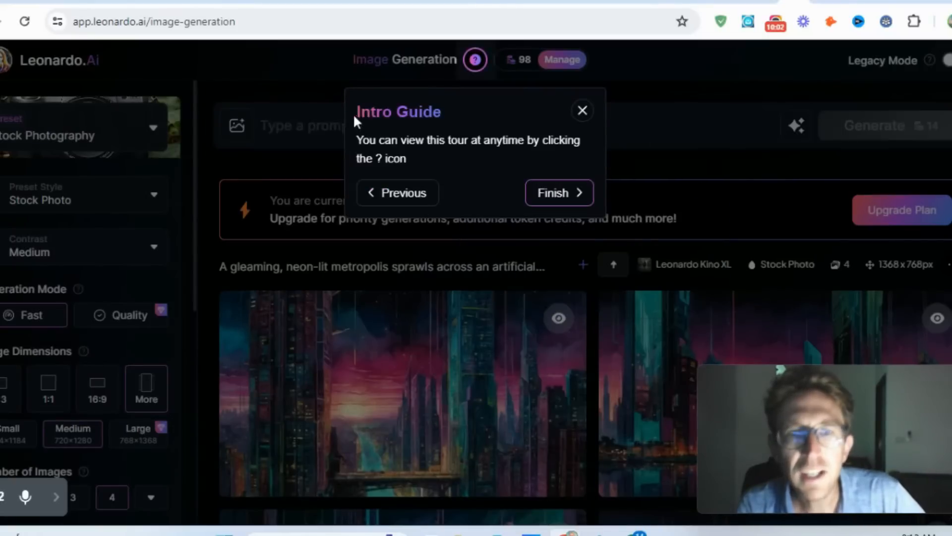
pyautogui.click(583, 111)
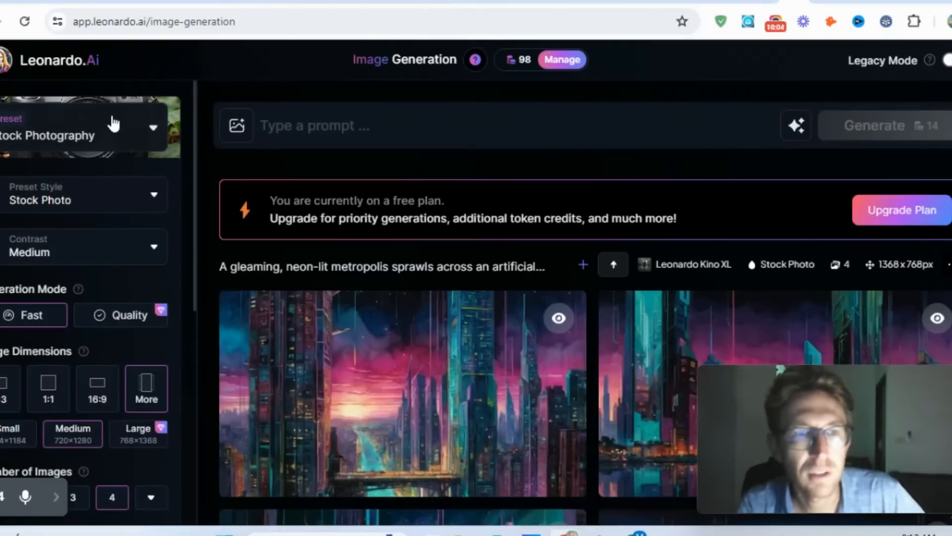
# - Fill the empty prompt field with a new random prompt
pyautogui.click(448, 134)
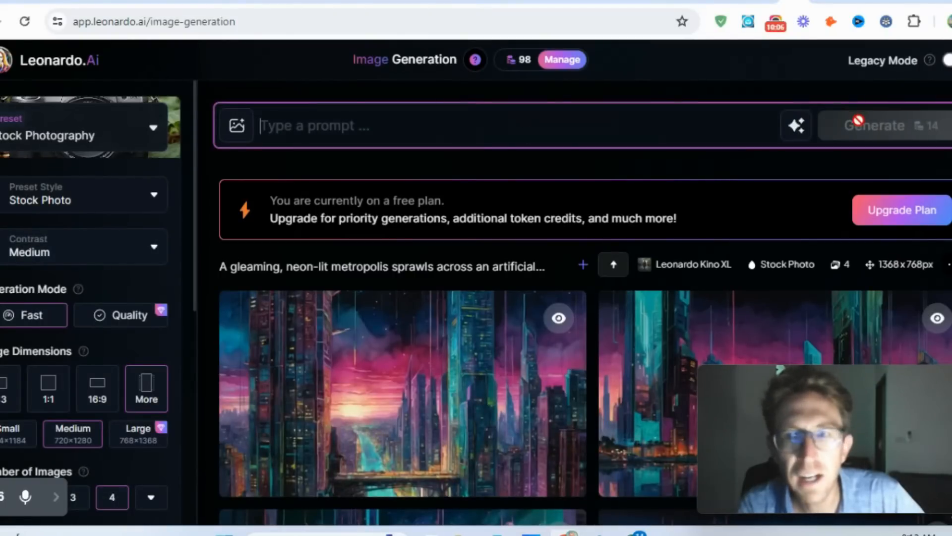
pyautogui.click(799, 131)
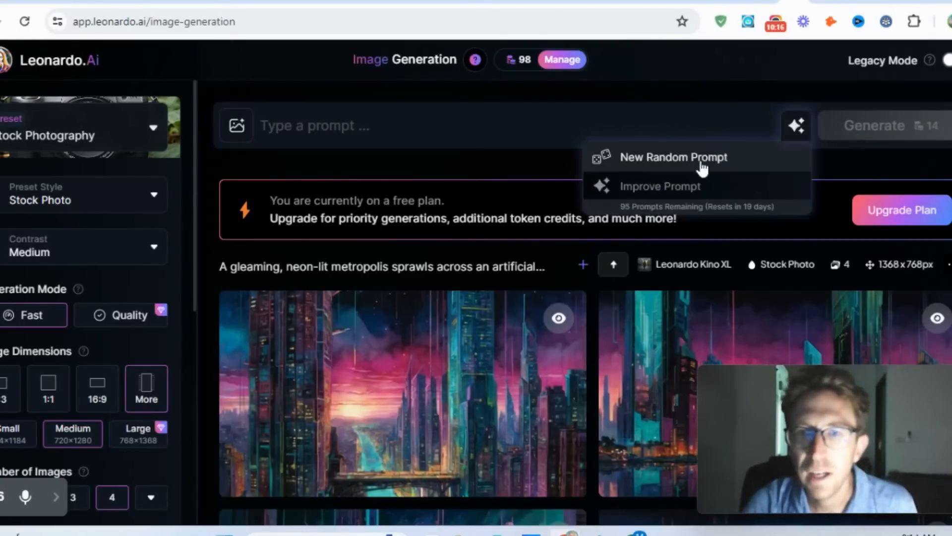
pyautogui.click(684, 164)
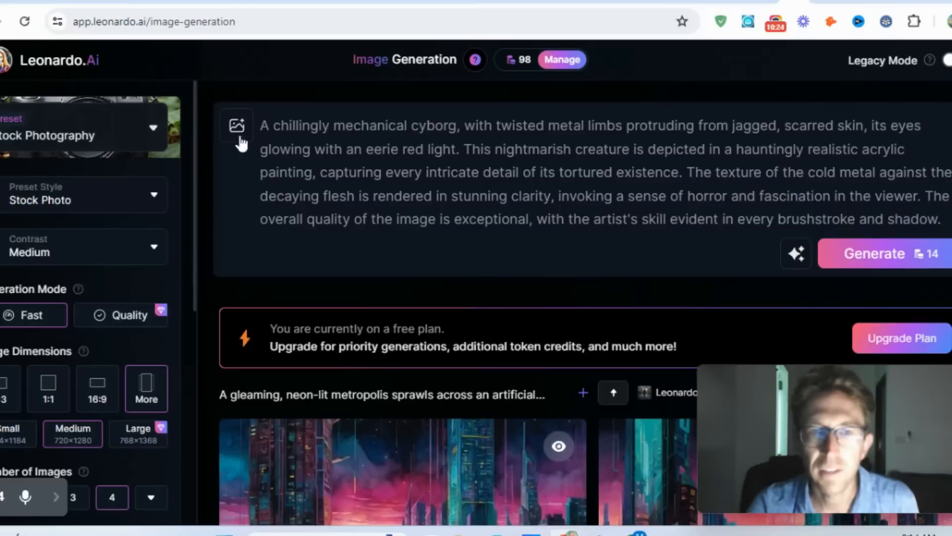
# - Read through the random prompt about the mechanical cyborg, highlighting its passages one after another
pyautogui.moveTo(265, 127); pyautogui.dragTo(460, 118)
pyautogui.click(460, 118)
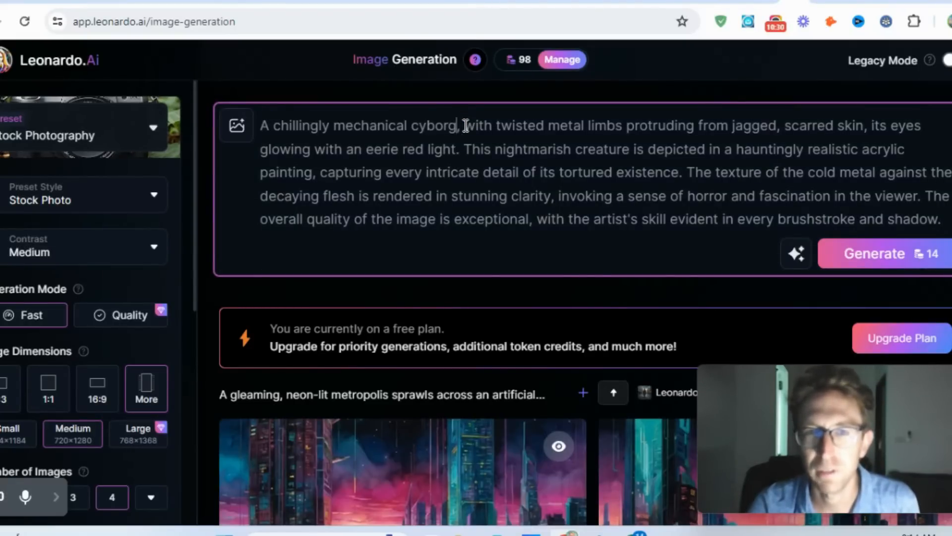
pyautogui.moveTo(466, 125); pyautogui.dragTo(794, 193)
pyautogui.click(515, 144)
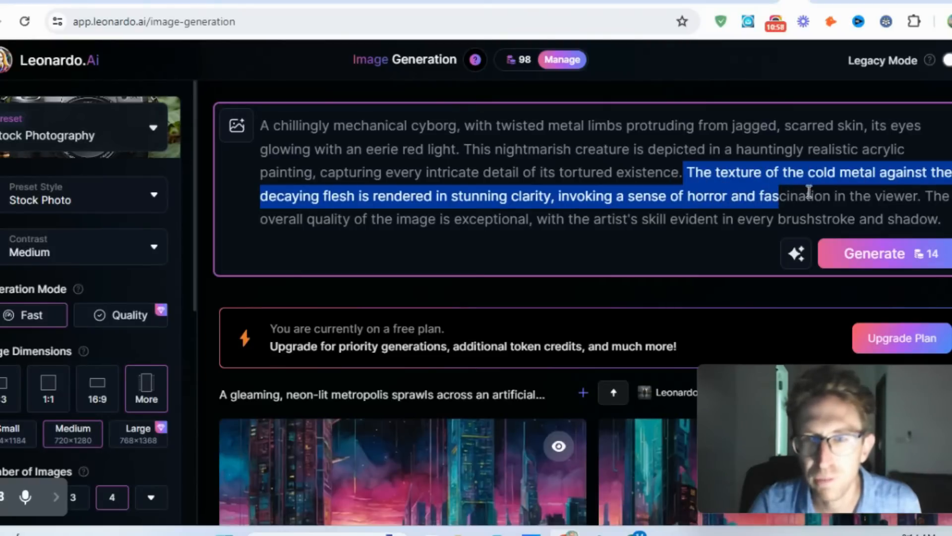
pyautogui.moveTo(325, 219); pyautogui.dragTo(931, 213)
pyautogui.click(933, 213)
pyautogui.scroll(-2, 923, 182)
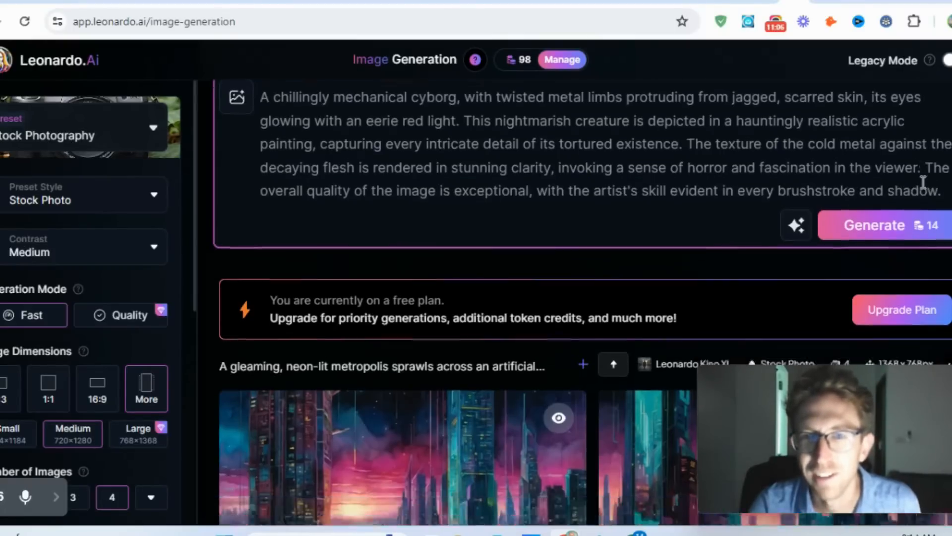
pyautogui.scroll(2, 918, 186)
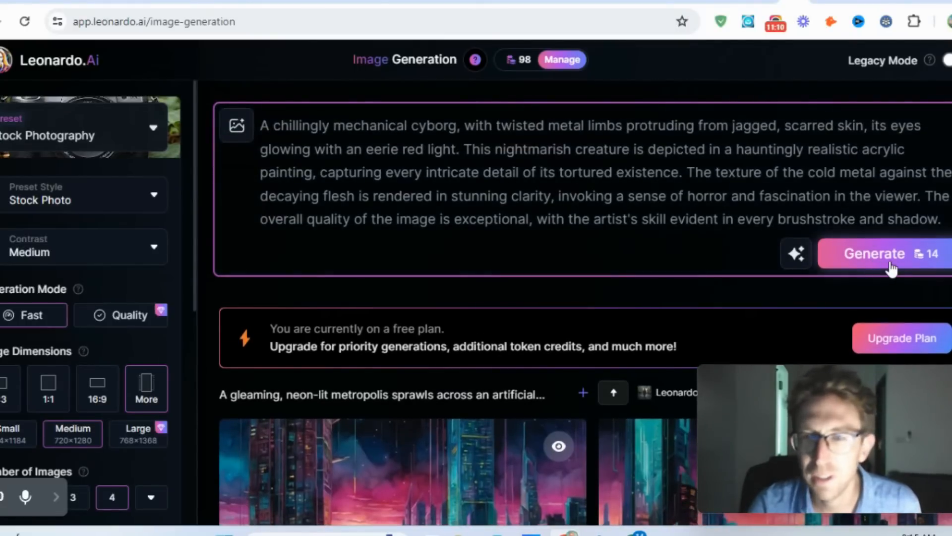
# - Try to generate images from the mechanical cyborg prompt and dismiss the error notice
pyautogui.click(877, 253)
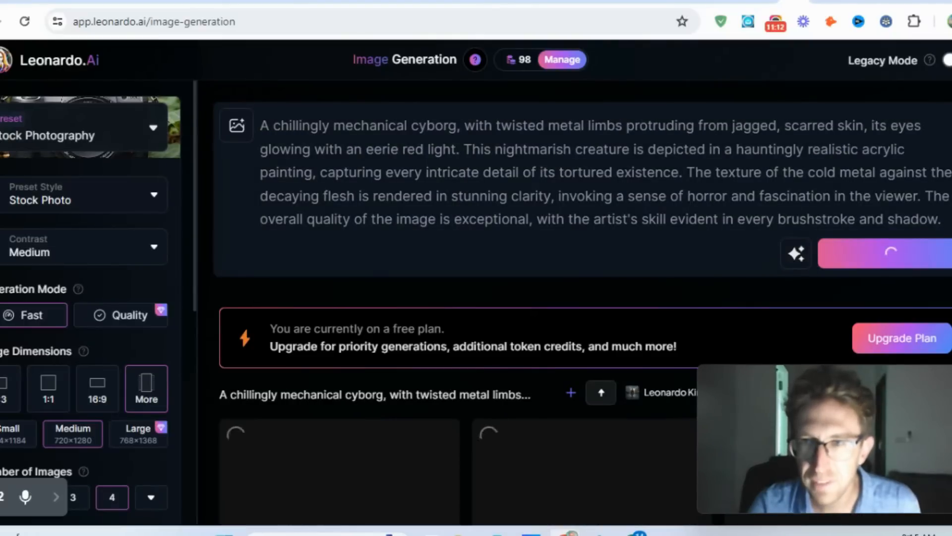
pyautogui.scroll(-3, 582, 302)
pyautogui.scroll(-1, 582, 302)
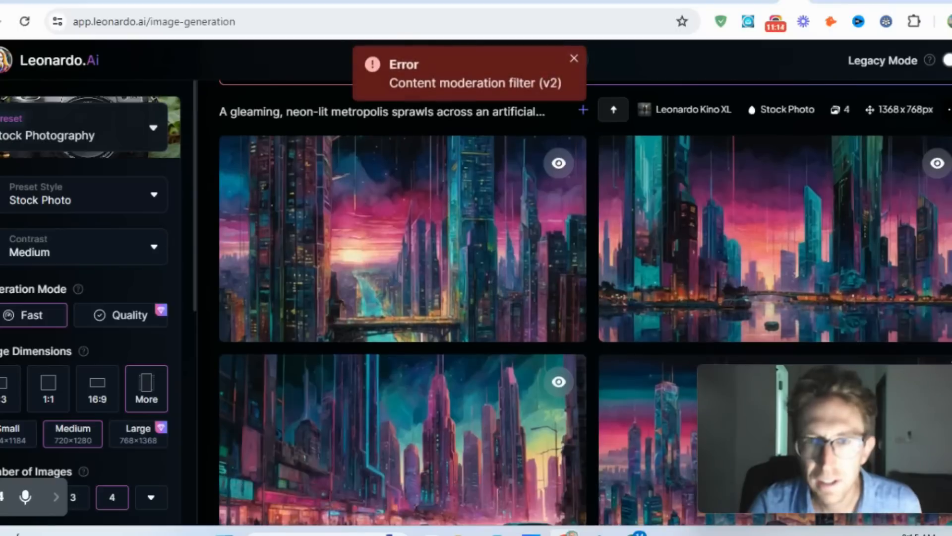
pyautogui.scroll(5, 582, 302)
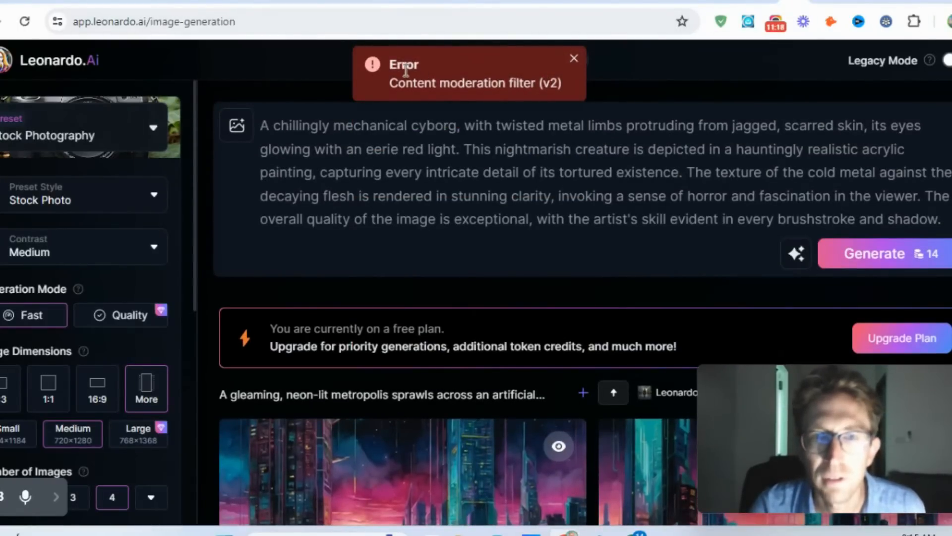
pyautogui.click(575, 58)
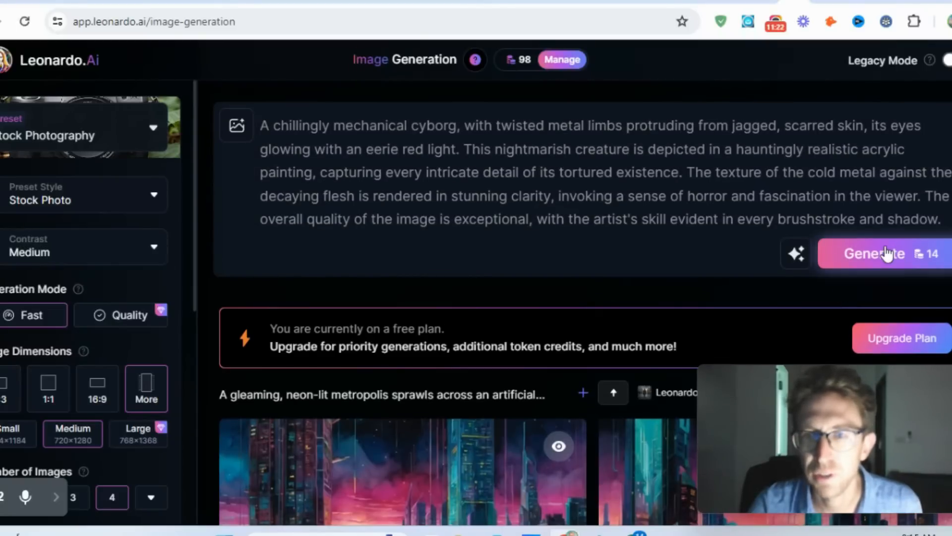
# - Replace the cyborg prompt with another random prompt and generate four images from it
pyautogui.click(800, 257)
pyautogui.click(752, 288)
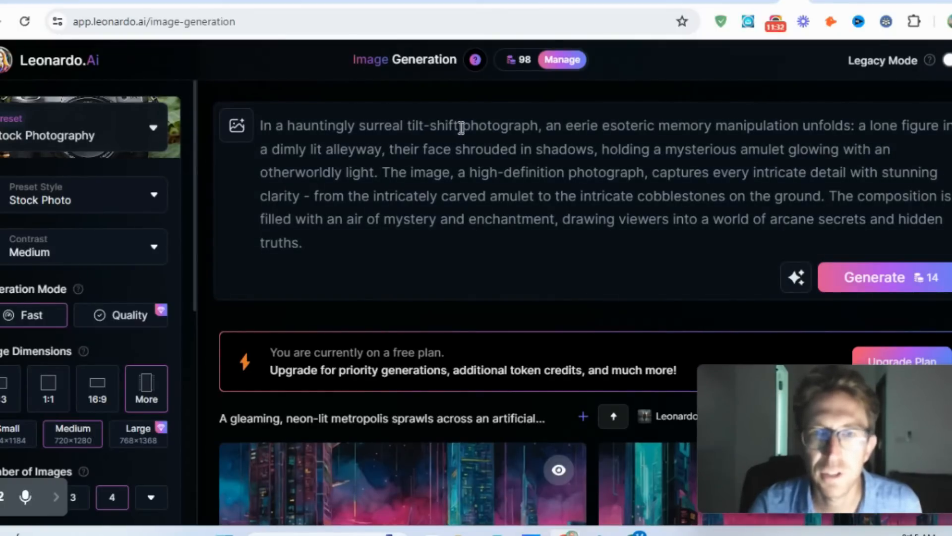
pyautogui.click(877, 281)
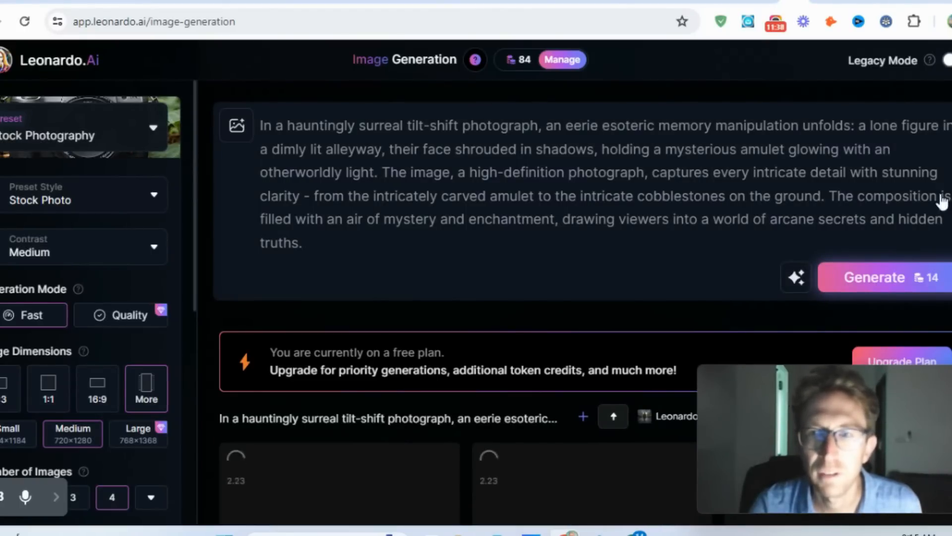
# - Examine the four images generated from the tilt-shift alleyway prompt
pyautogui.scroll(-6, 699, 134)
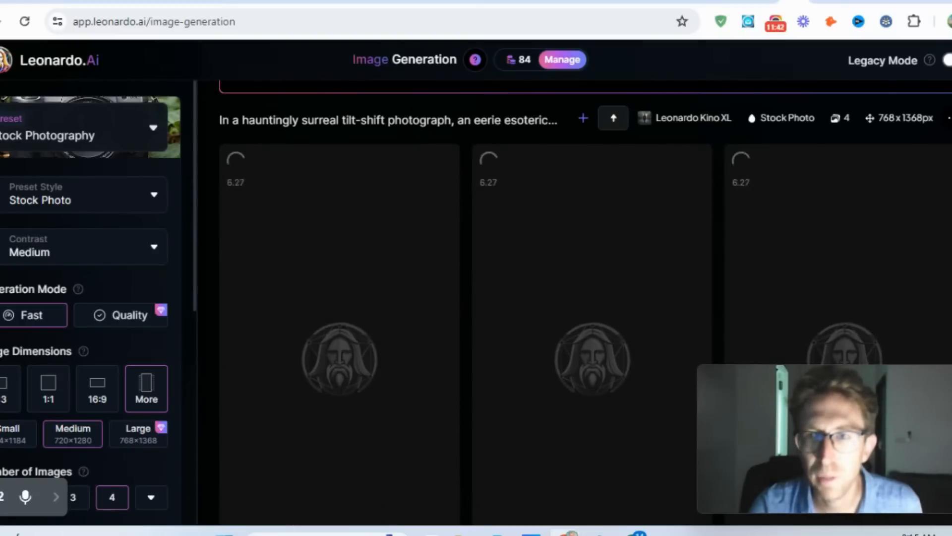
pyautogui.scroll(-4, 586, 303)
pyautogui.scroll(5, 898, 158)
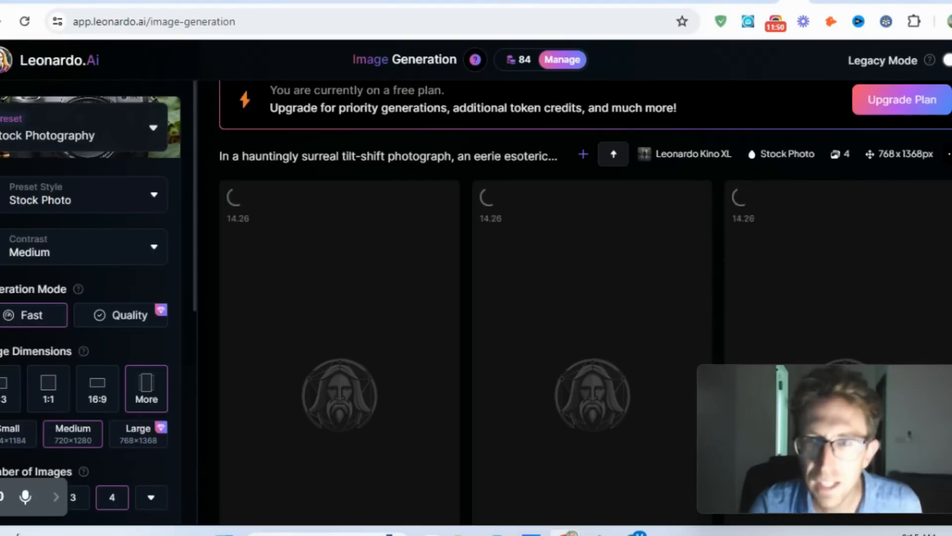
pyautogui.scroll(-2, 586, 298)
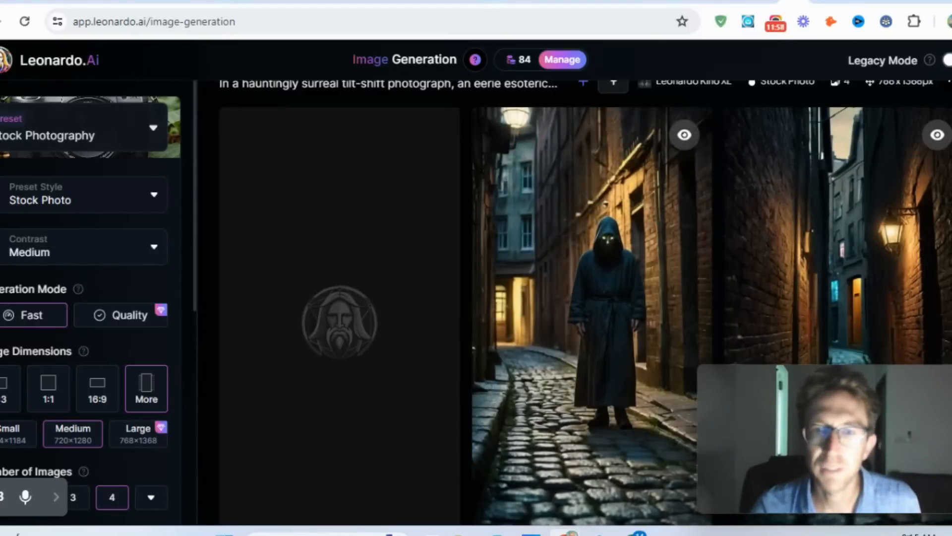
pyautogui.scroll(-3, 585, 302)
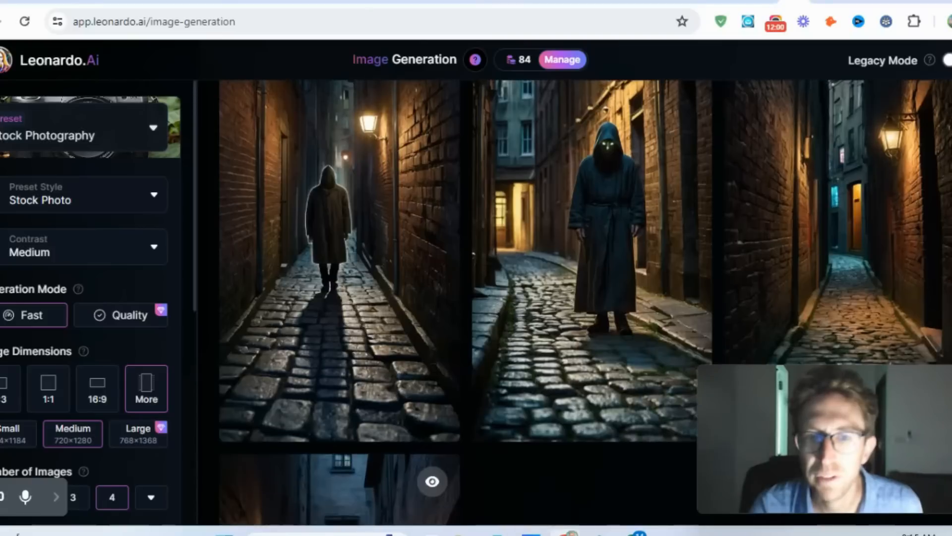
pyautogui.scroll(-5, 585, 302)
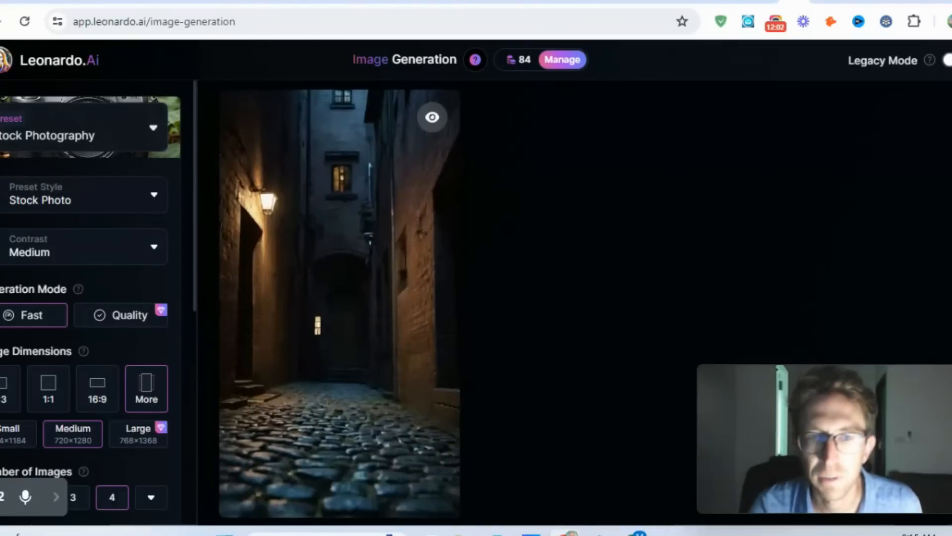
# - Compare the alleyway images, enlarge the one of the hooded figure with glowing eyes, inspect it from head to feet, and close it
pyautogui.scroll(5, 585, 302)
pyautogui.scroll(4, 297, 292)
pyautogui.scroll(-3, 298, 293)
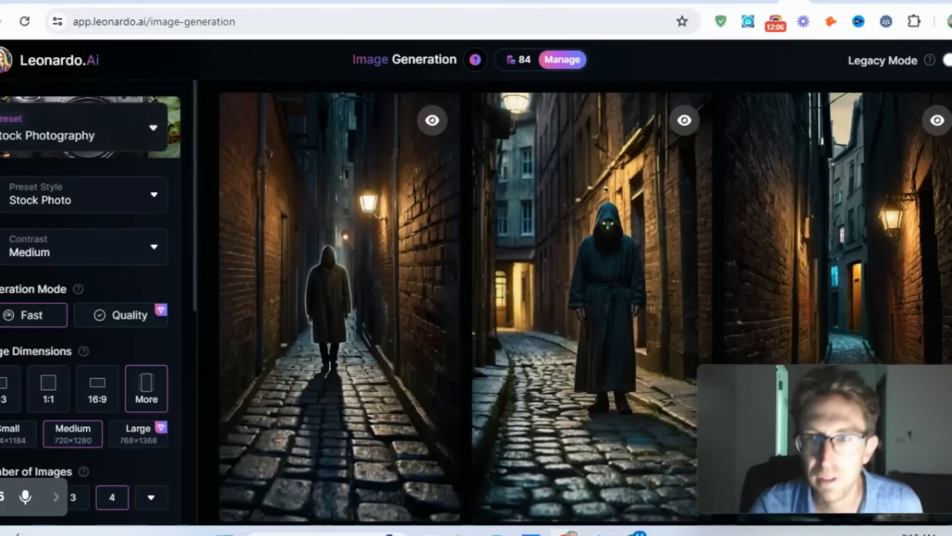
pyautogui.scroll(-4, 586, 303)
pyautogui.scroll(-6, 585, 303)
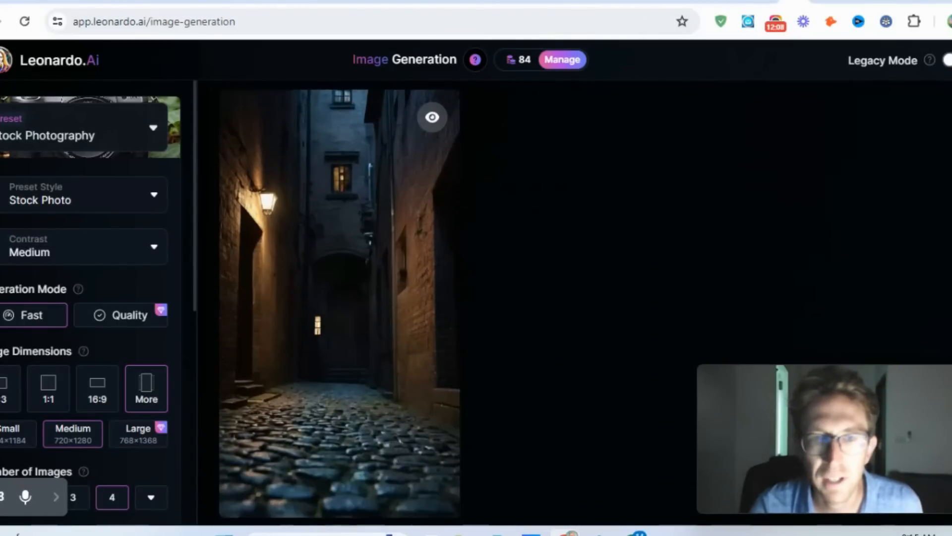
pyautogui.scroll(6, 653, 229)
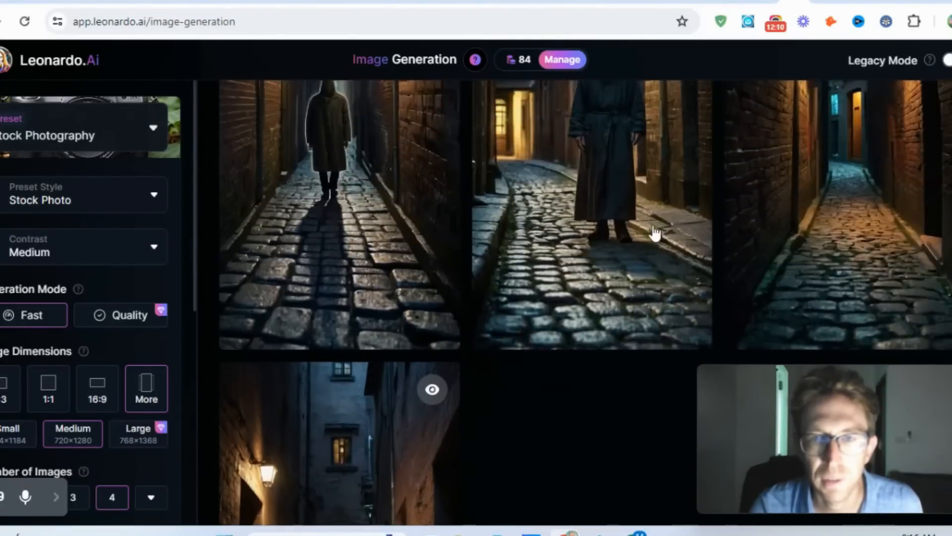
pyautogui.click(623, 185)
pyautogui.click(471, 197)
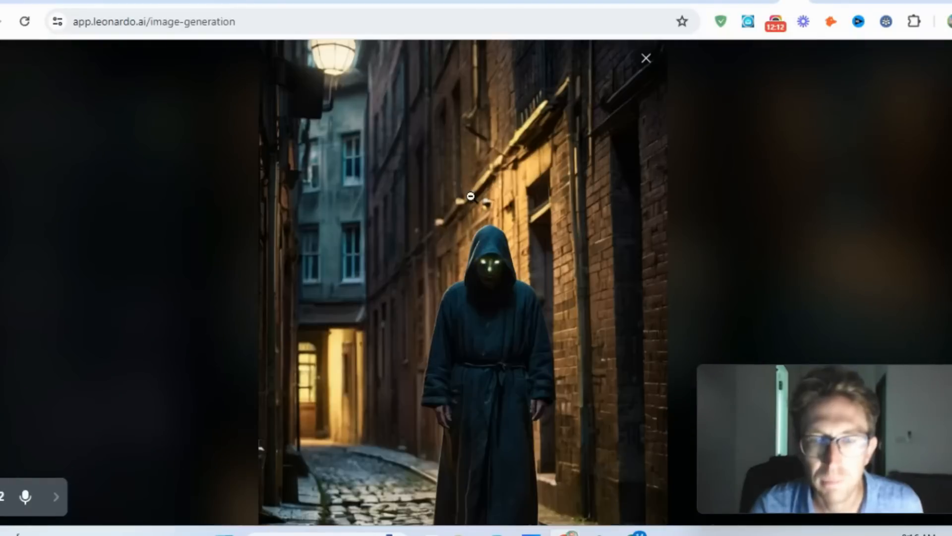
pyautogui.scroll(-5, 495, 301)
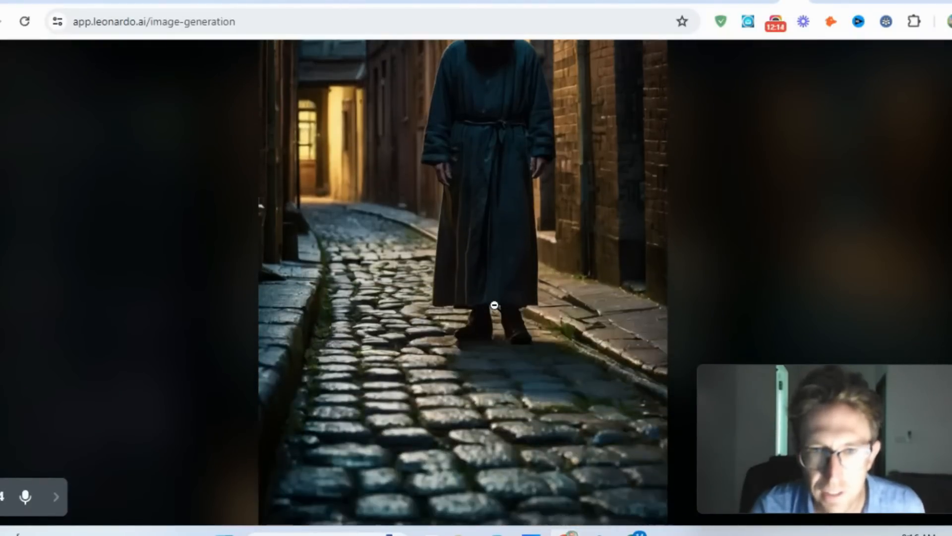
pyautogui.scroll(5, 494, 317)
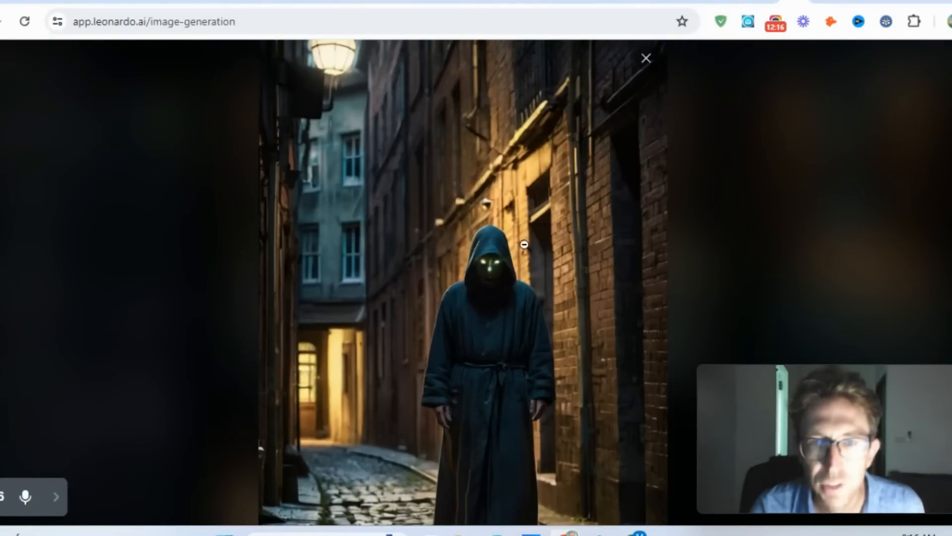
pyautogui.scroll(-5, 516, 282)
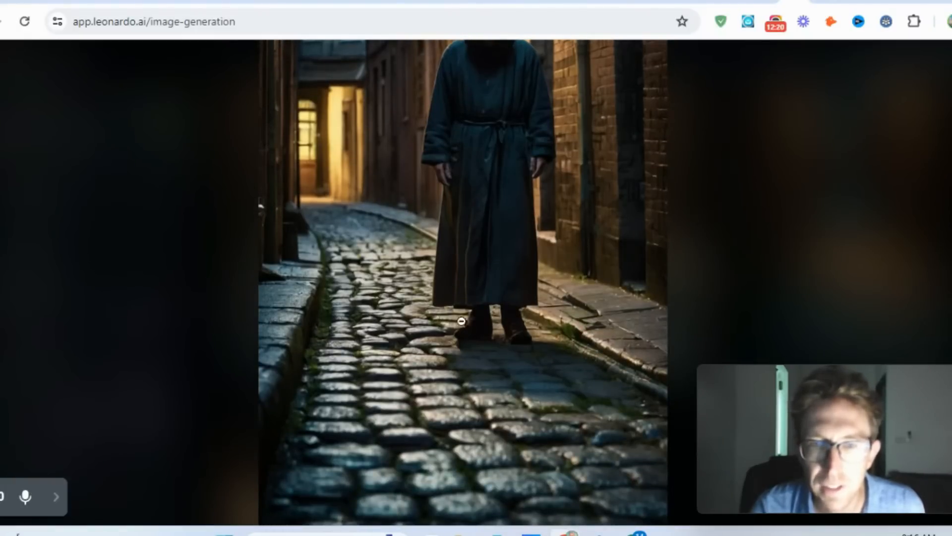
pyautogui.scroll(5, 501, 400)
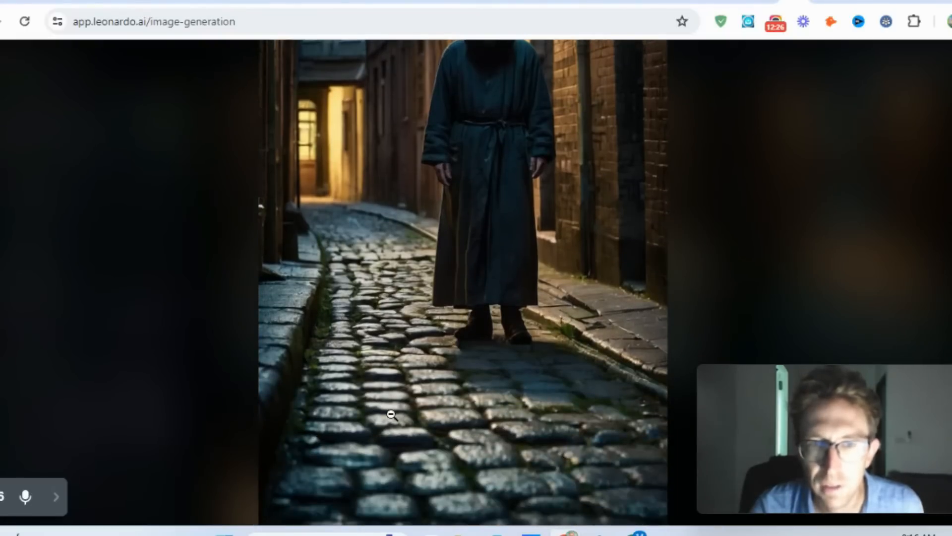
pyautogui.scroll(5, 392, 397)
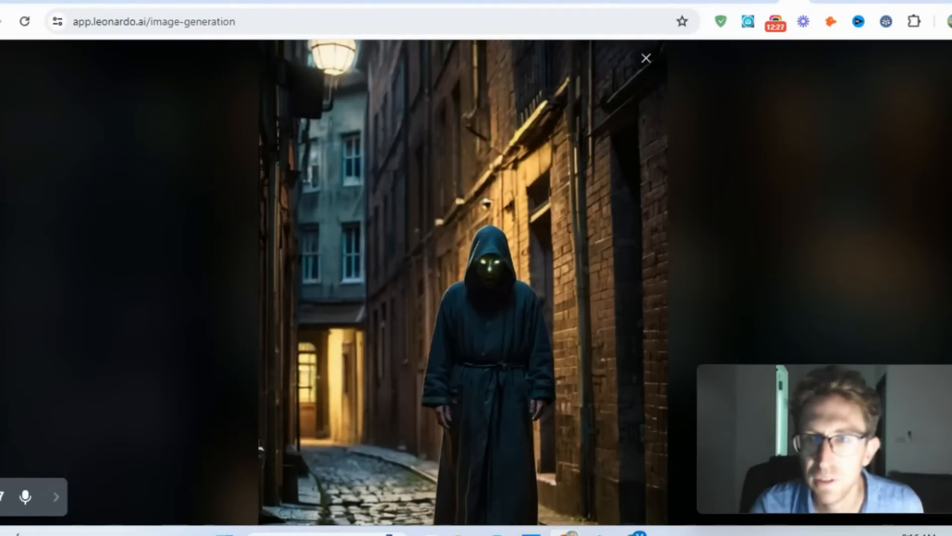
pyautogui.click(646, 58)
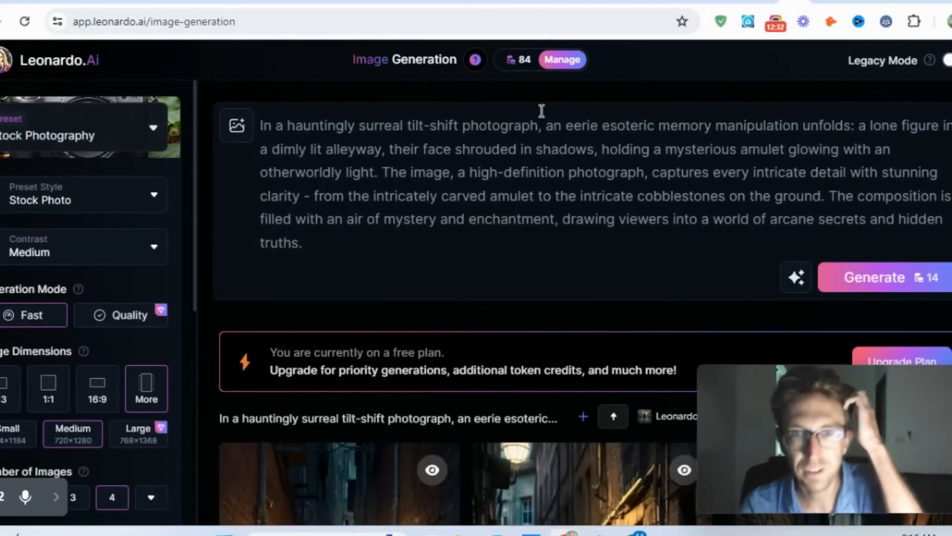
# - Clear the tilt-shift alleyway prompt and set the image dimensions to 16:9
pyautogui.click(550, 165)
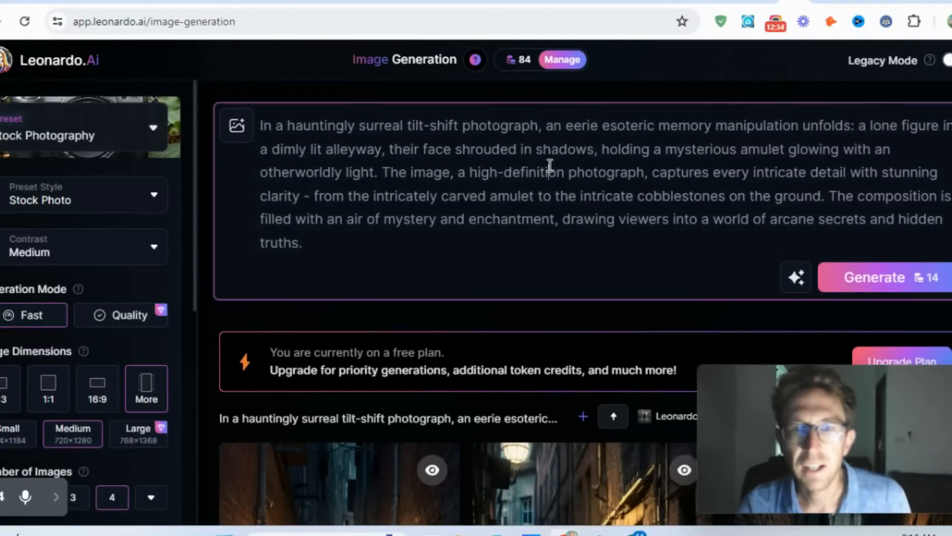
pyautogui.hotkey('ctrl', 'a')
pyautogui.moveTo(529, 69)
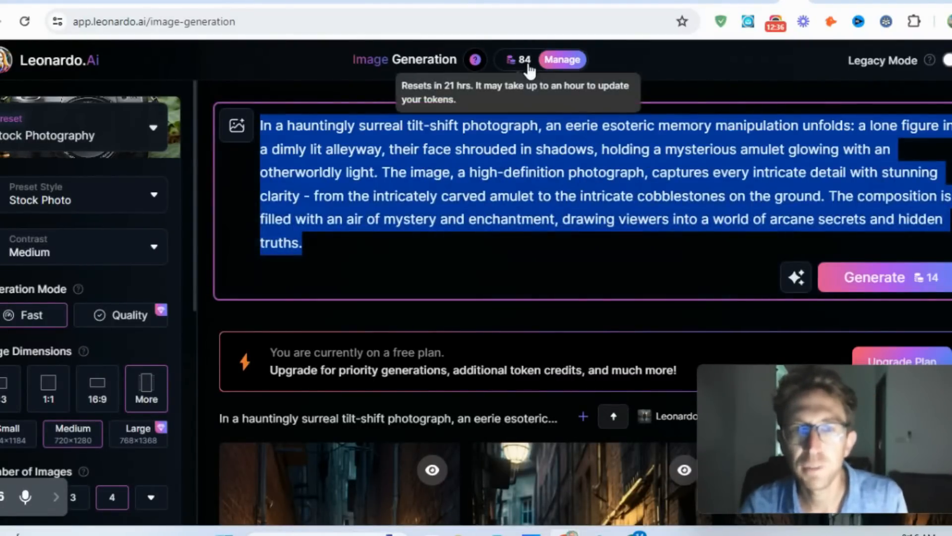
pyautogui.press('BackSpace')
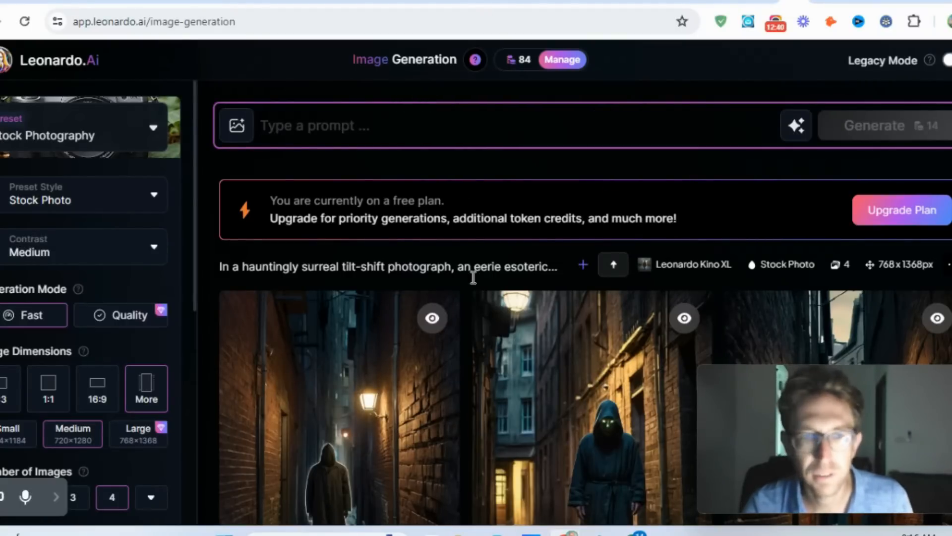
pyautogui.click(99, 395)
pyautogui.click(99, 400)
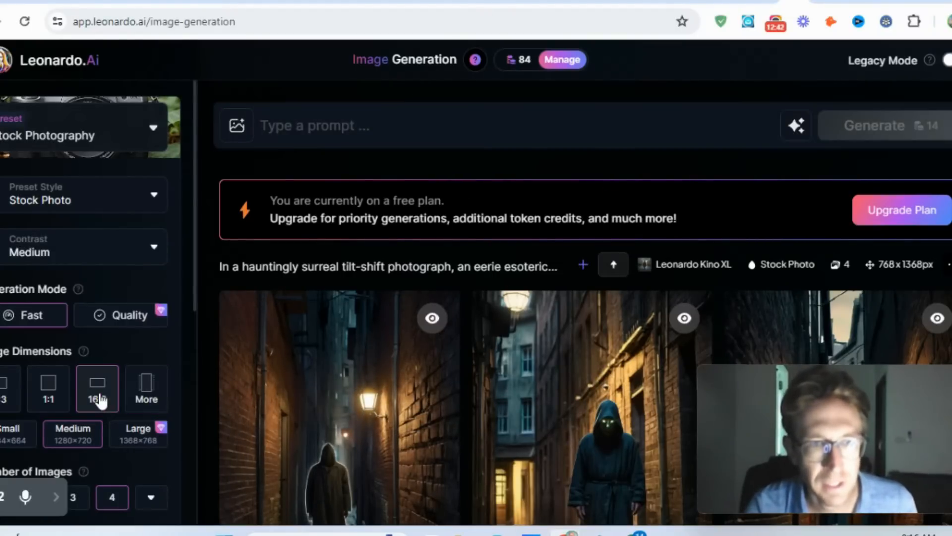
pyautogui.click(361, 144)
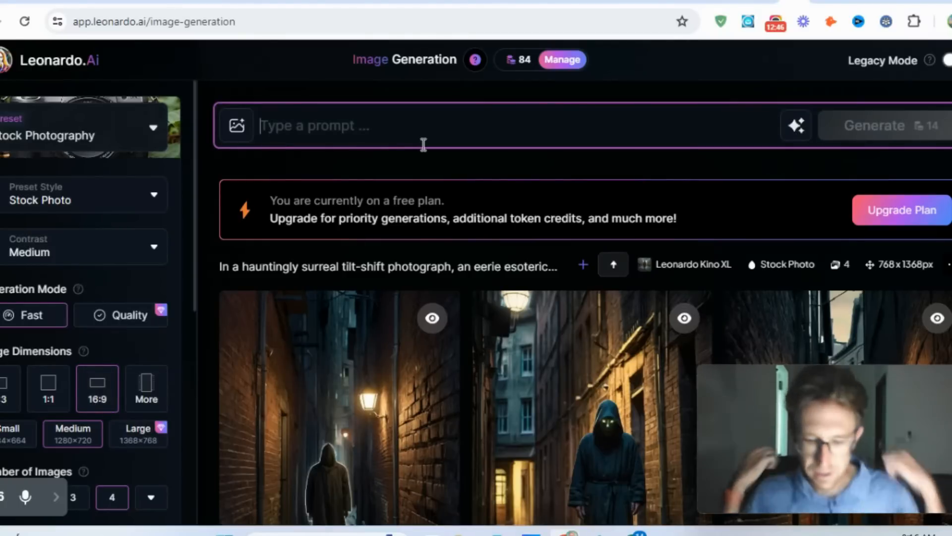
pyautogui.write('a r')
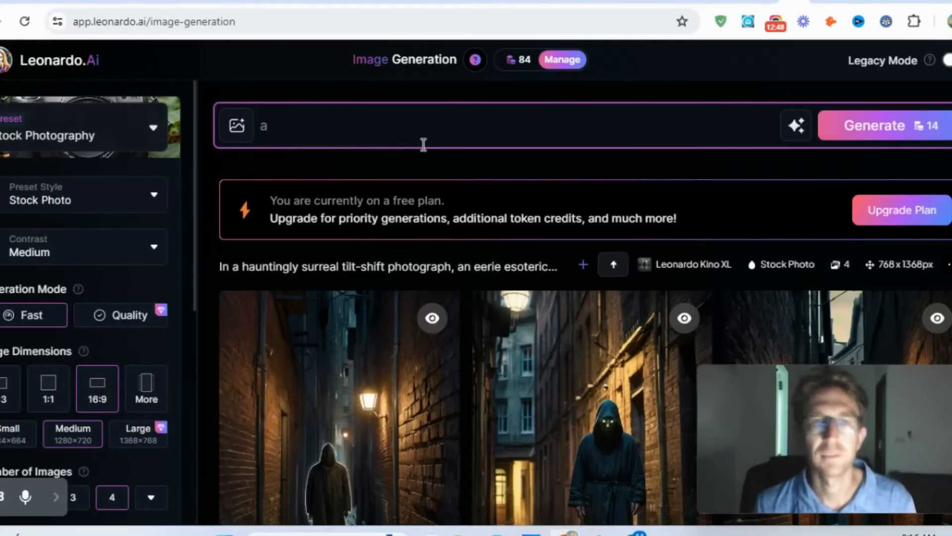
pyautogui.press('BackSpace')
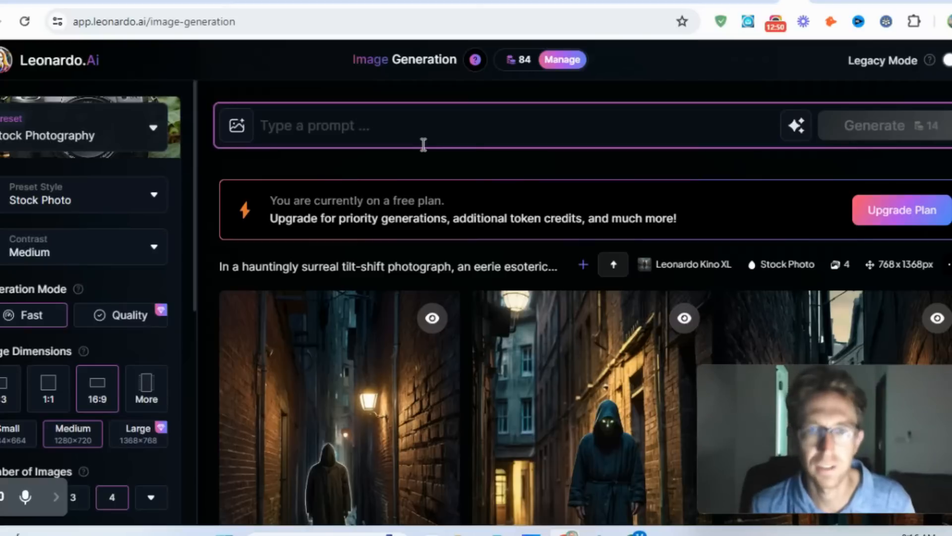
pyautogui.write('a paradise island with clear to')
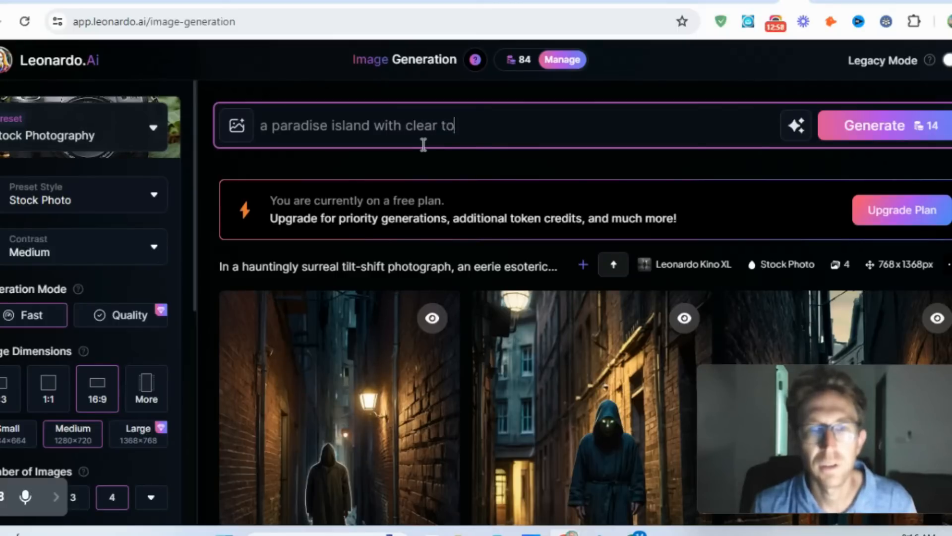
pyautogui.write('rquoise blue')
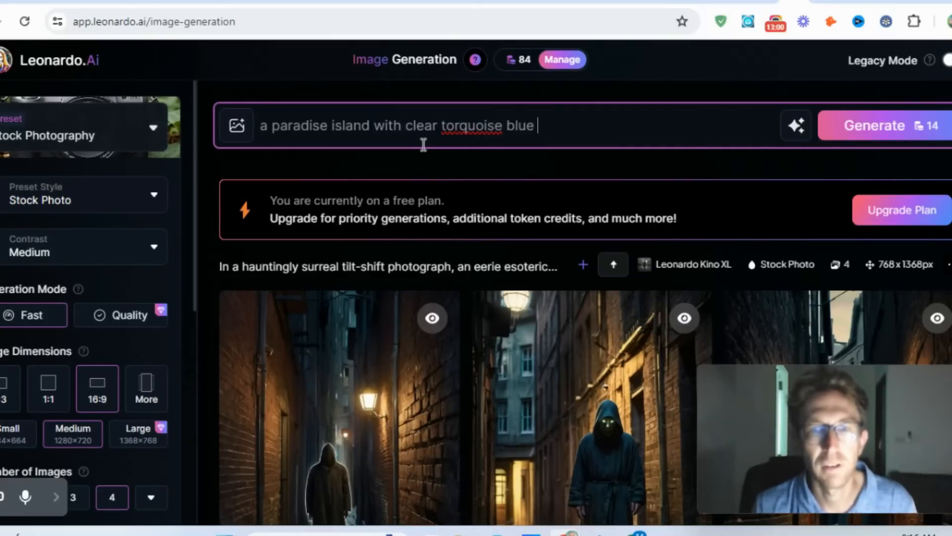
pyautogui.write(' water surrounded by')
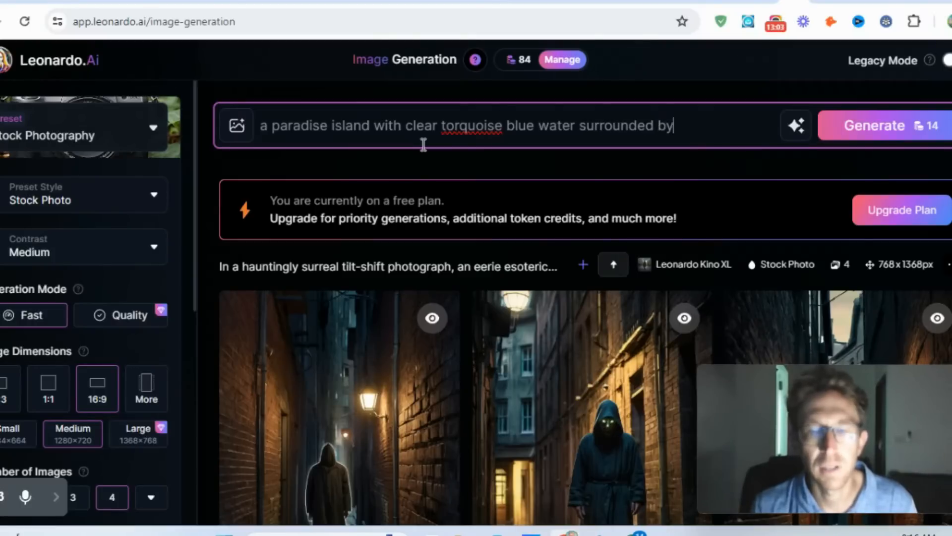
# - Replace the prompt with "a paradise island floating in space with rockets" and generate four images from it
pyautogui.hotkey('ctrl', 'a')
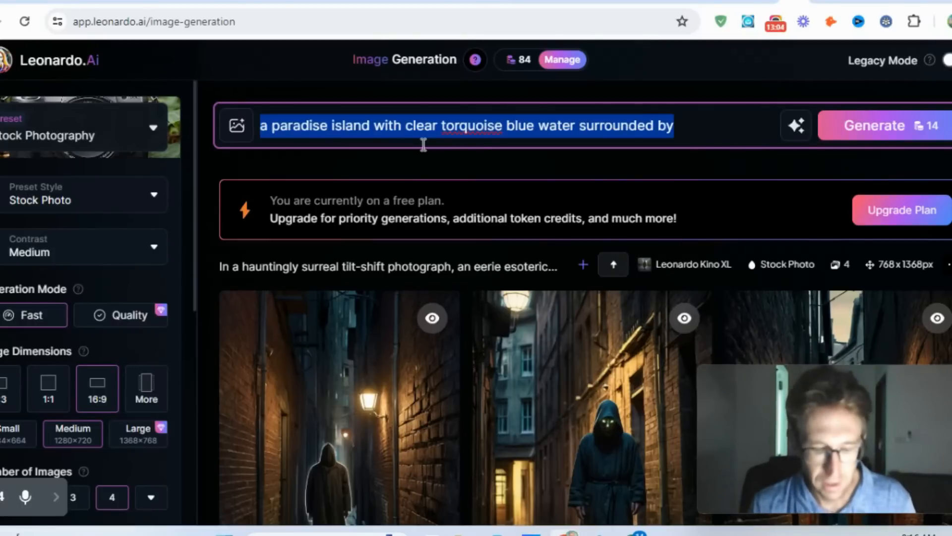
pyautogui.write('a paradise island floating in space with rockets')
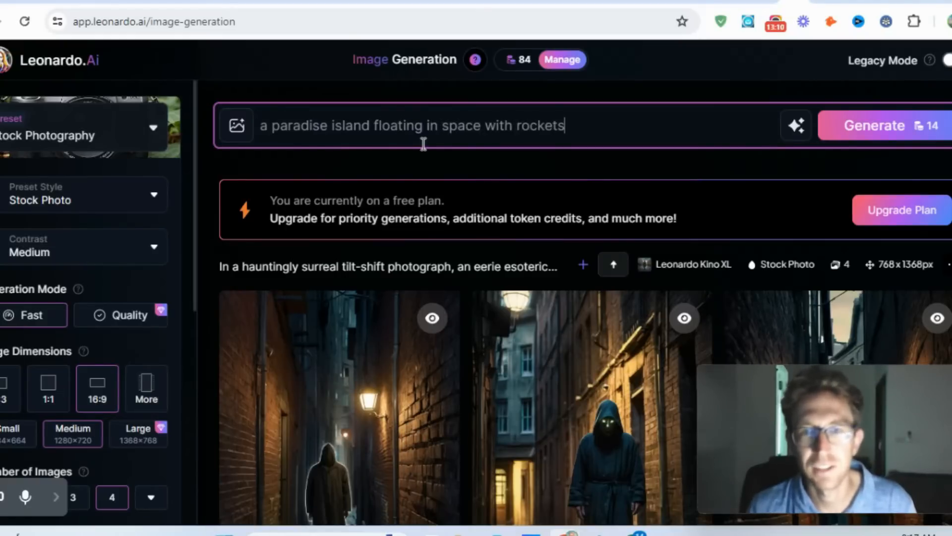
pyautogui.click(883, 125)
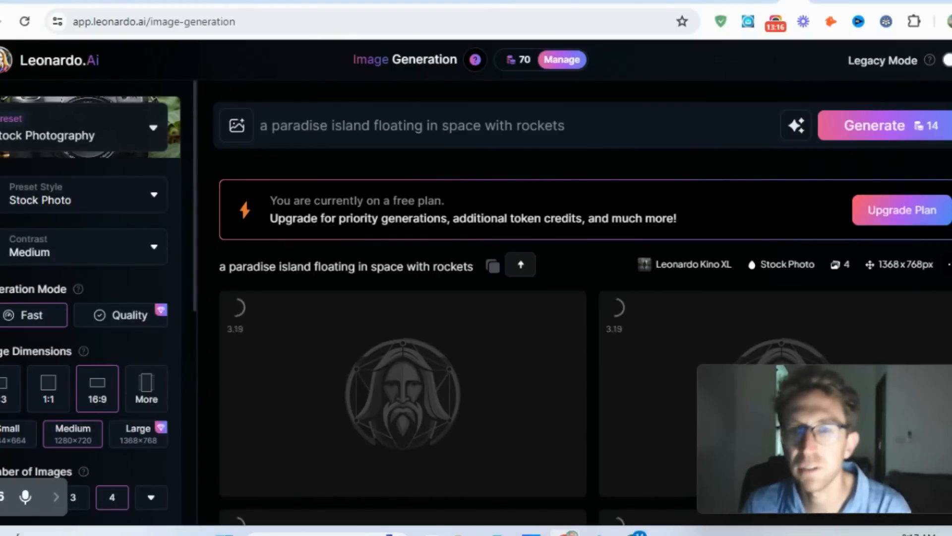
# - Look over the four images generated from the floating paradise island prompt
pyautogui.scroll(-3, 585, 297)
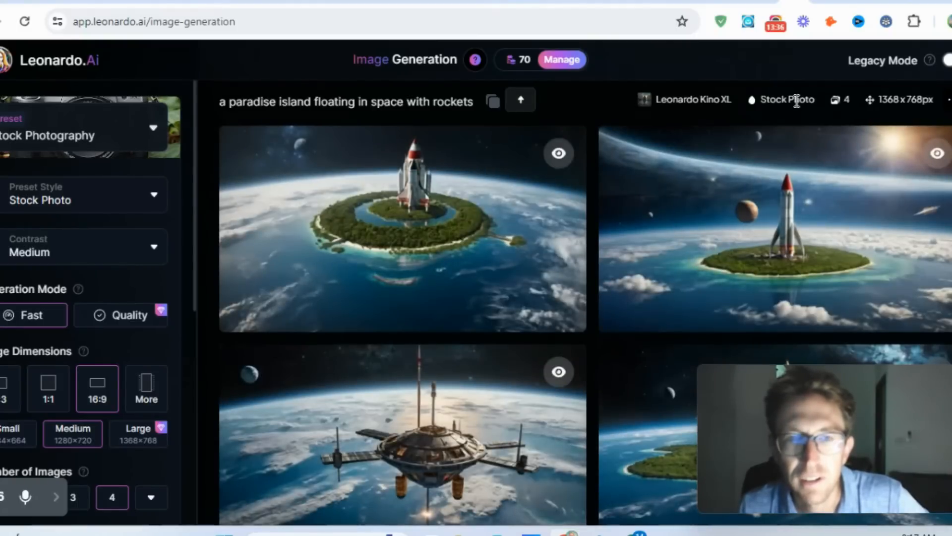
pyautogui.moveTo(688, 268)
pyautogui.scroll(-3, 705, 265)
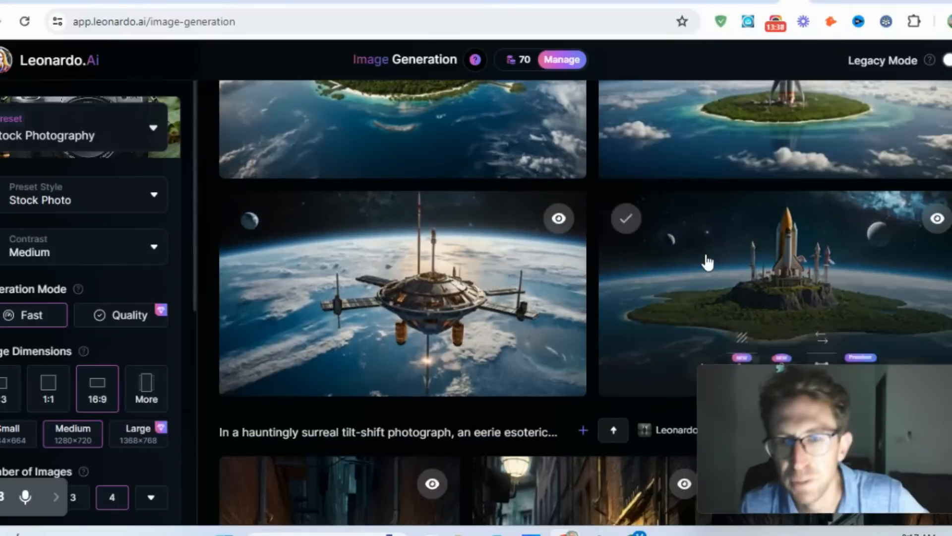
pyautogui.scroll(4, 367, 318)
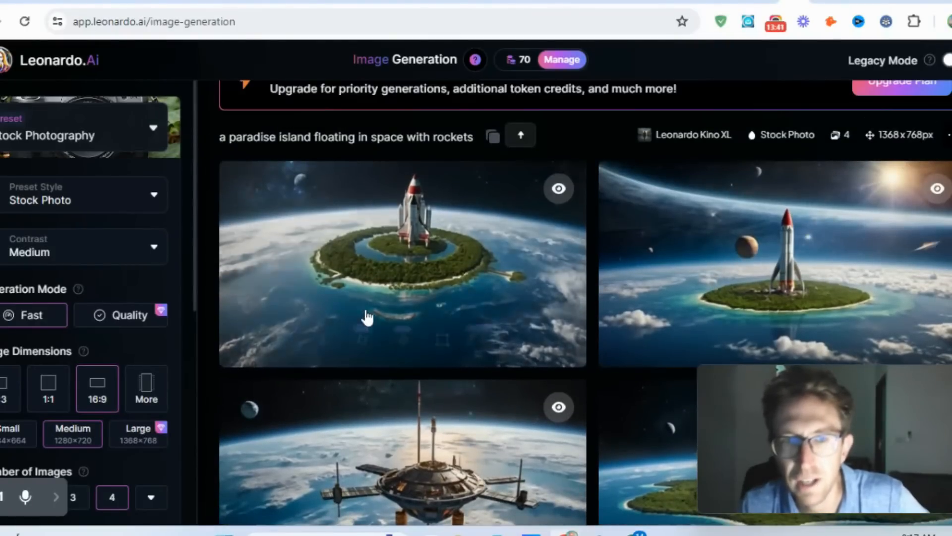
pyautogui.moveTo(367, 318)
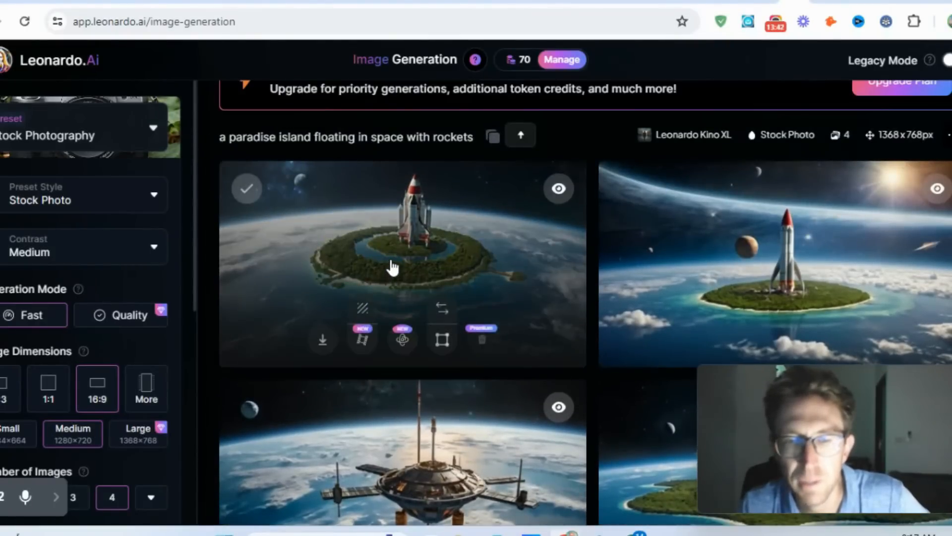
# - Go to the home page and browse the Community Creations gallery
pyautogui.click(402, 227)
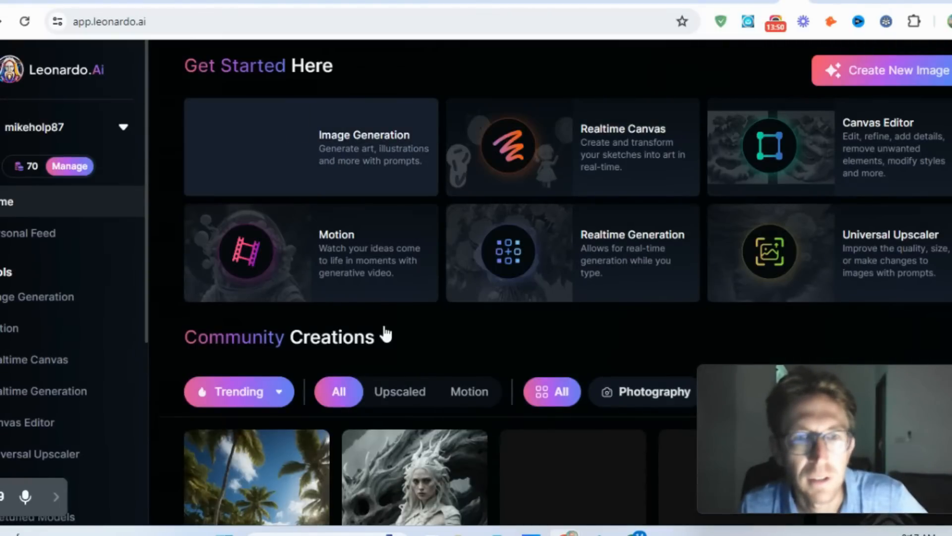
pyautogui.scroll(-5, 386, 335)
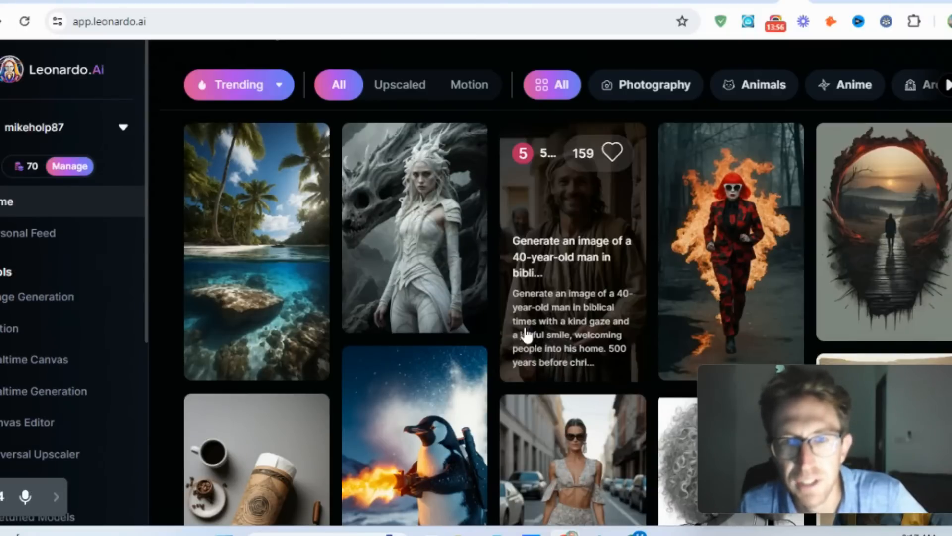
pyautogui.scroll(-3, 526, 336)
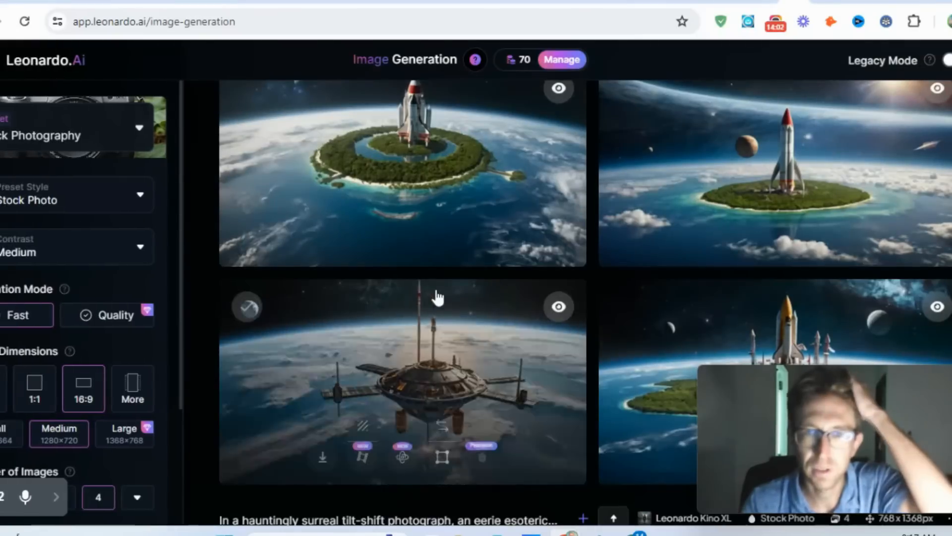
# - Open the ring-shaped island rocket image and inspect it at full size, then do the same for the next image
pyautogui.click(442, 168)
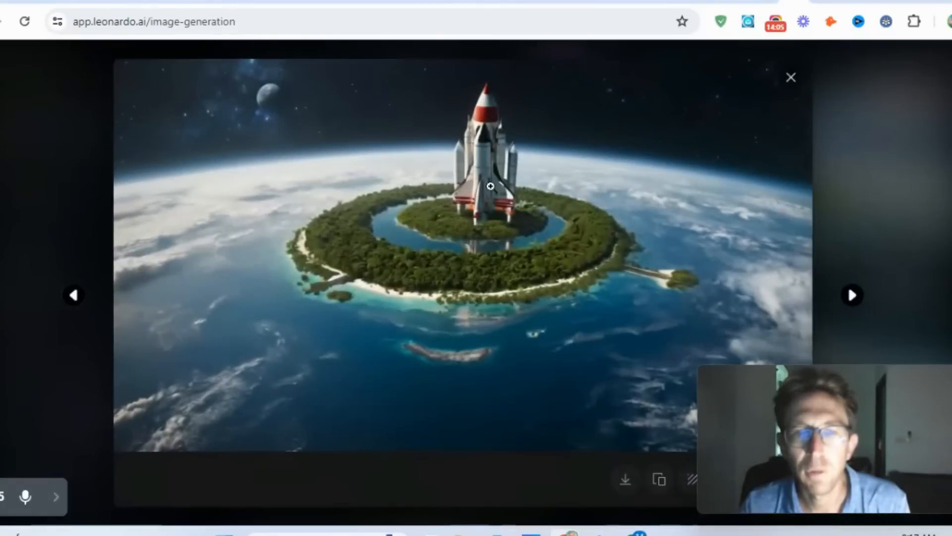
pyautogui.click(491, 174)
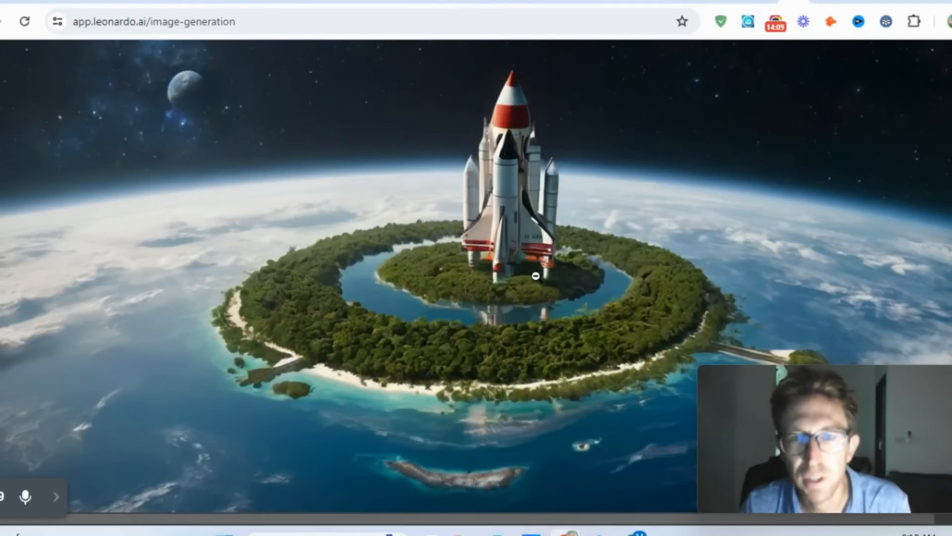
pyautogui.click(495, 238)
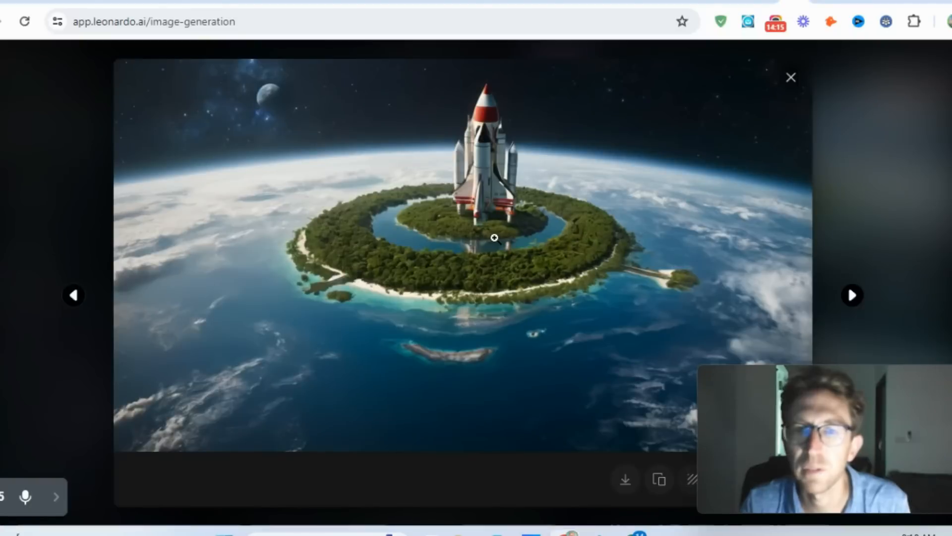
pyautogui.click(853, 296)
pyautogui.click(472, 242)
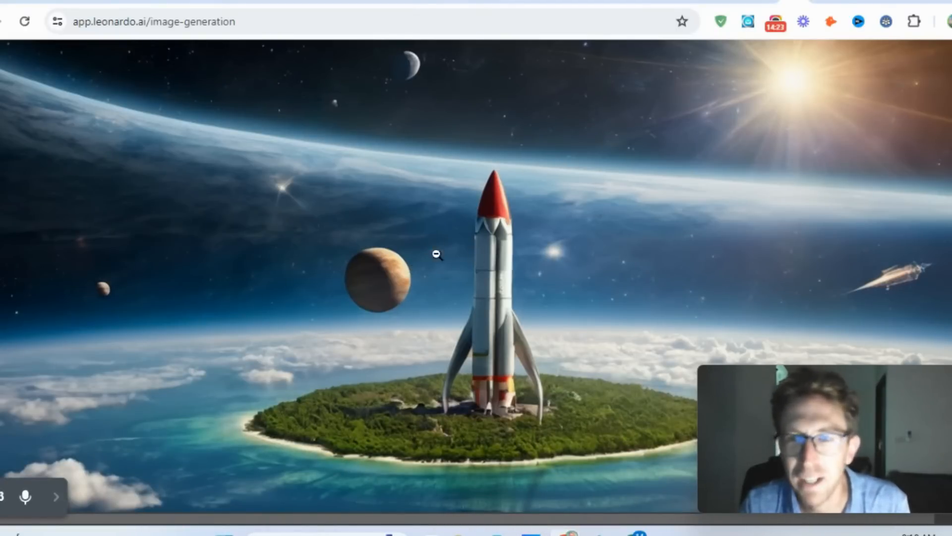
pyautogui.click(464, 233)
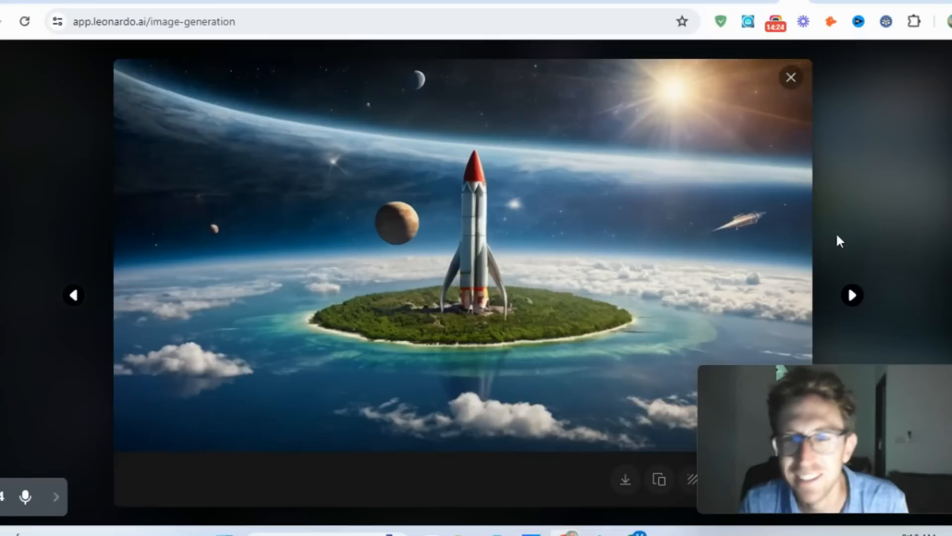
# - Inspect the space station image and the space shuttle island image at full size, and close the image viewer
pyautogui.click(853, 295)
pyautogui.click(505, 253)
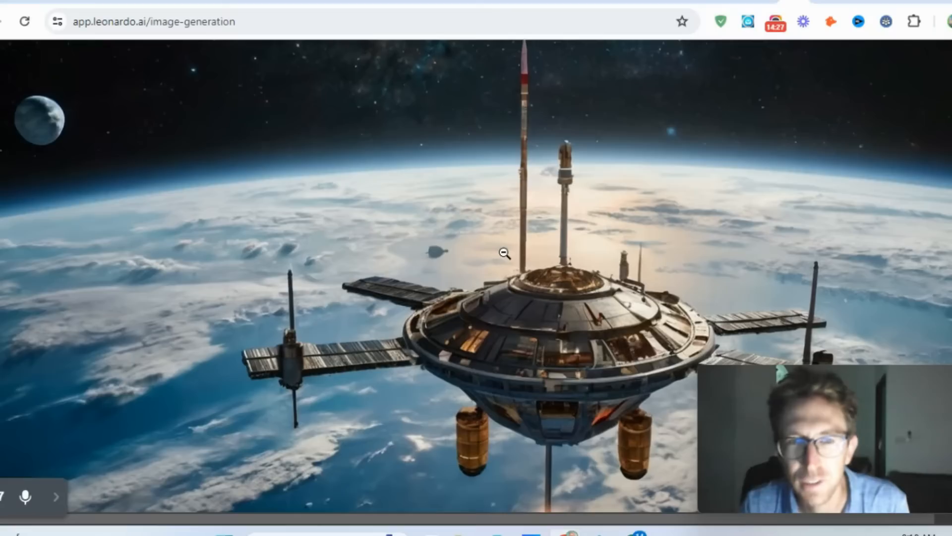
pyautogui.click(557, 308)
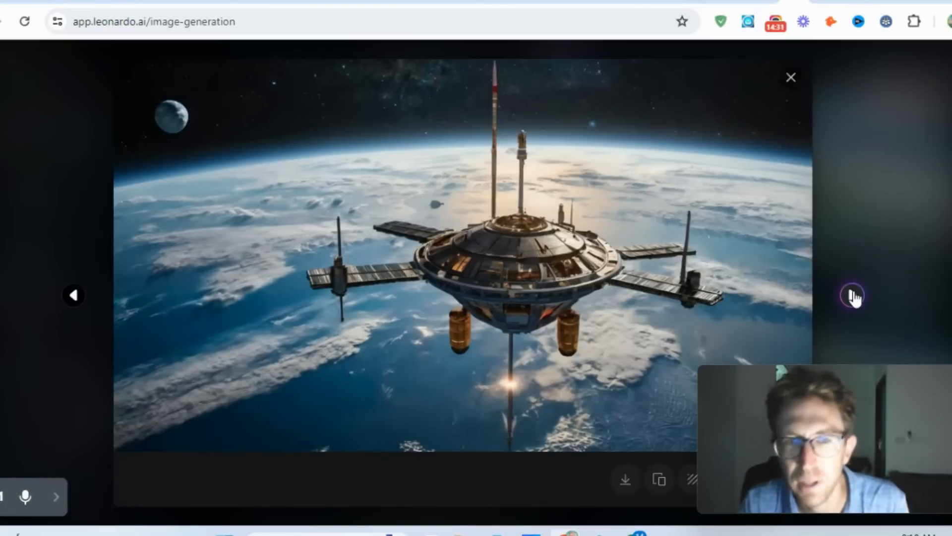
pyautogui.click(853, 295)
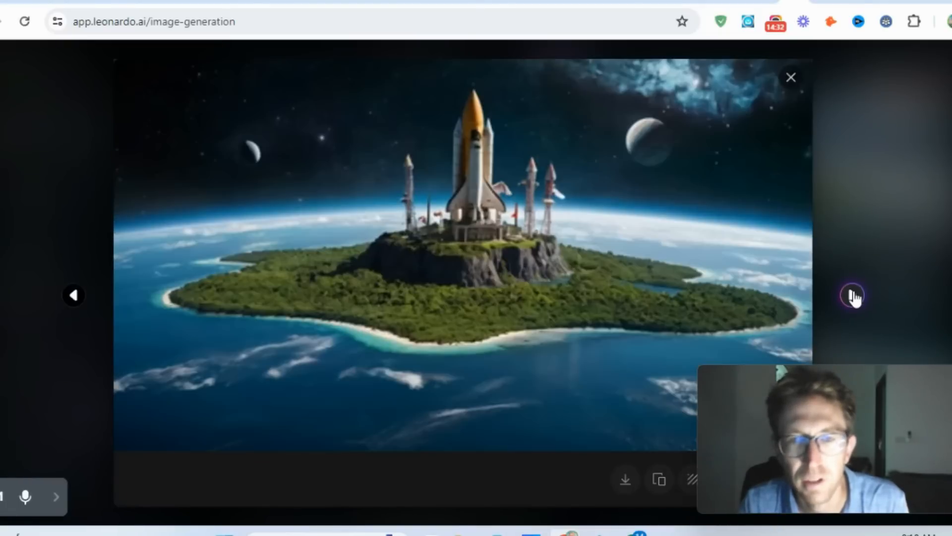
pyautogui.click(481, 168)
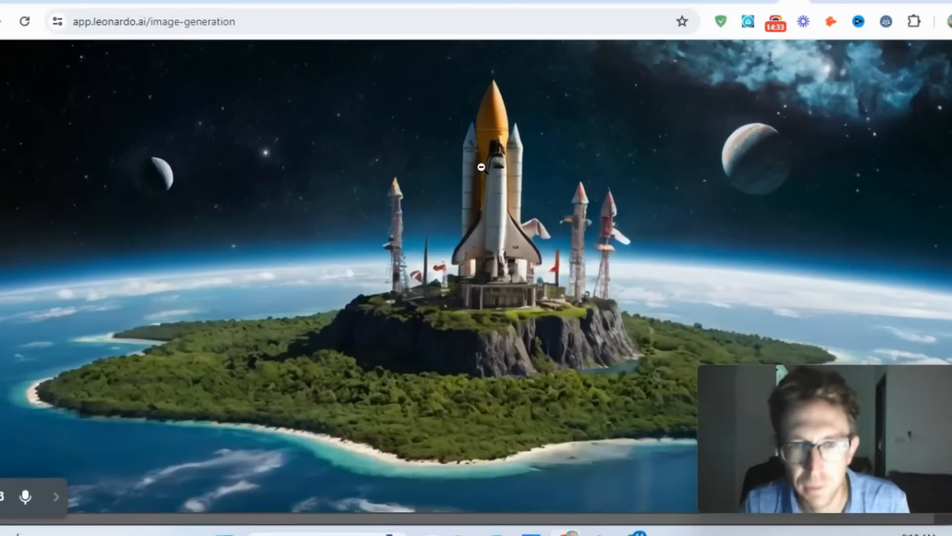
pyautogui.click(473, 243)
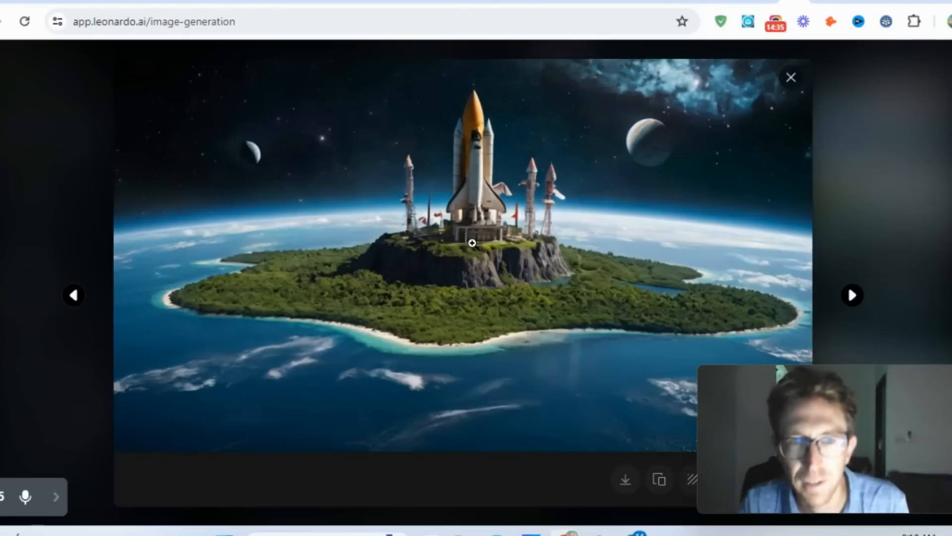
pyautogui.click(790, 78)
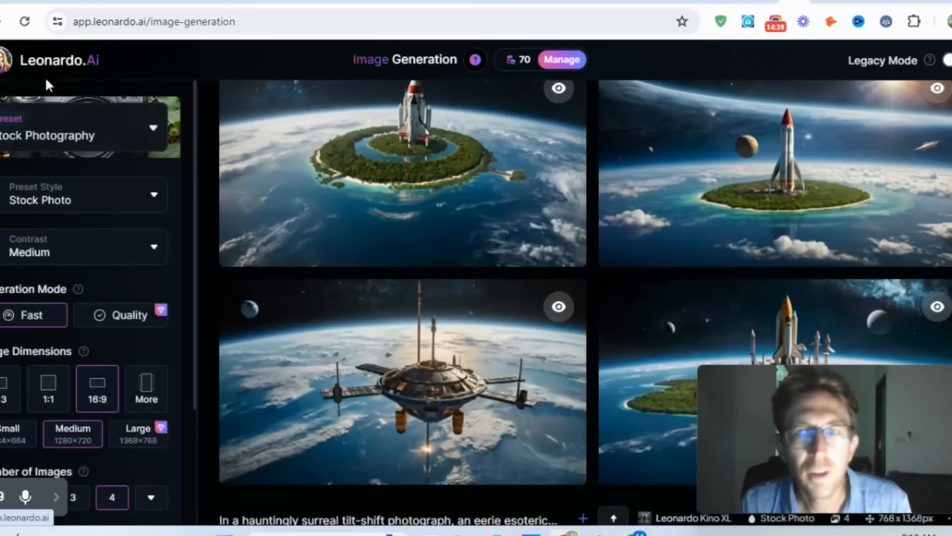
# - Return to the home page and open the Canvas Editor
pyautogui.click(562, 60)
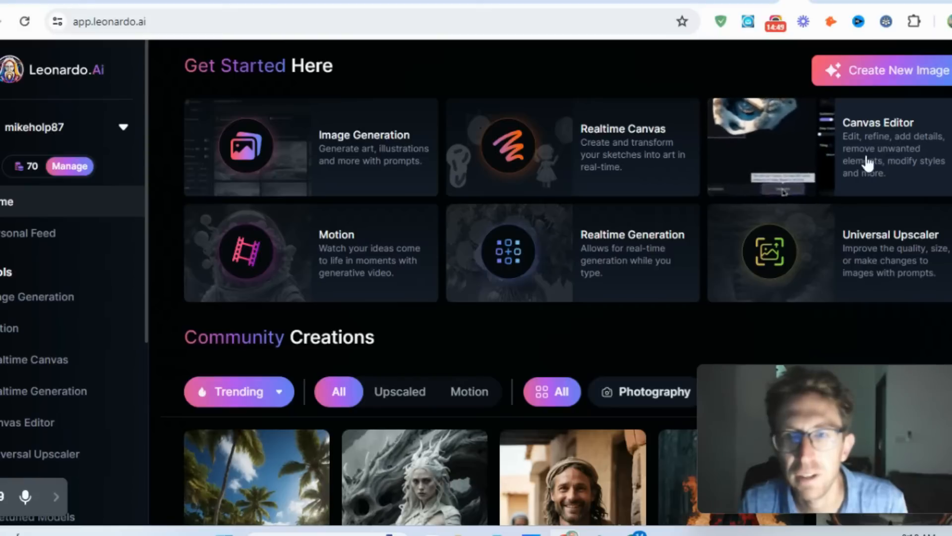
pyautogui.click(878, 161)
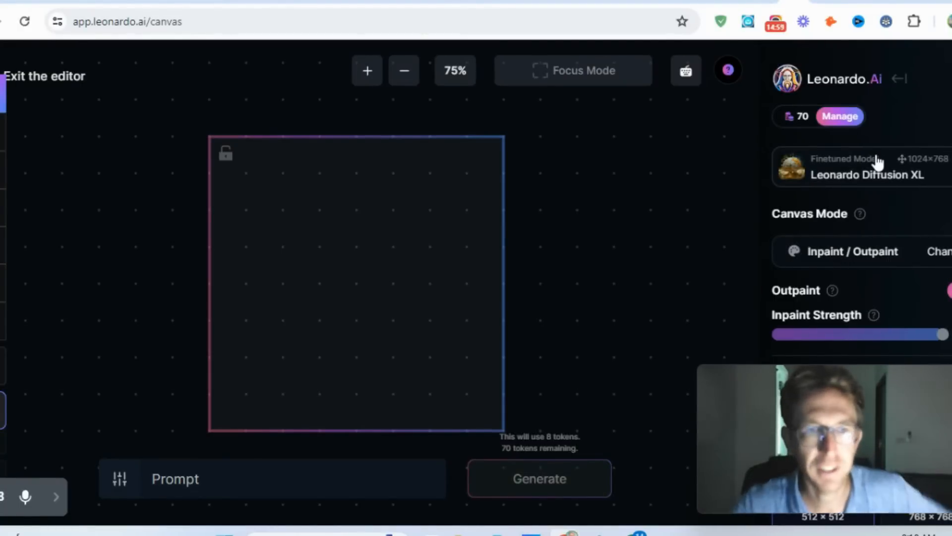
pyautogui.moveTo(835, 386)
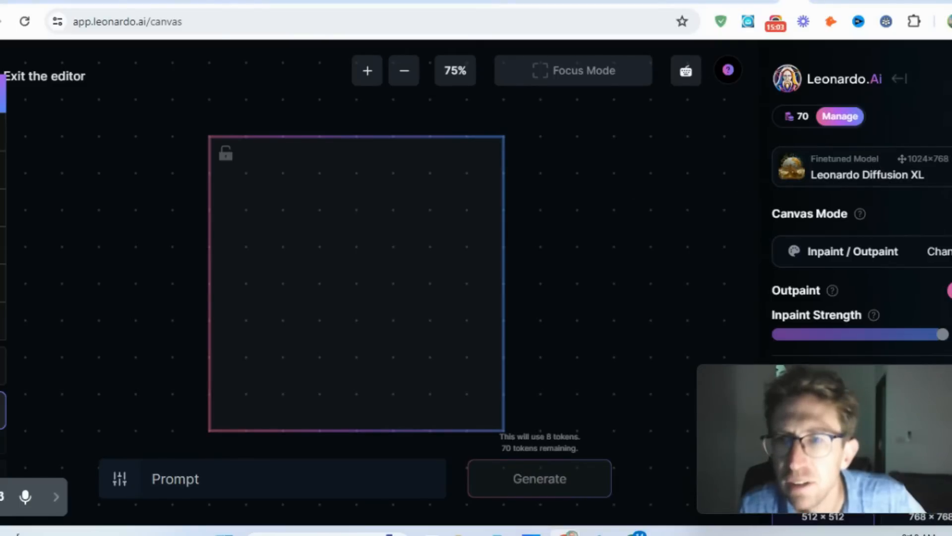
# - Look through the finetuned models offered in the Canvas Editor and exit the editor
pyautogui.click(942, 168)
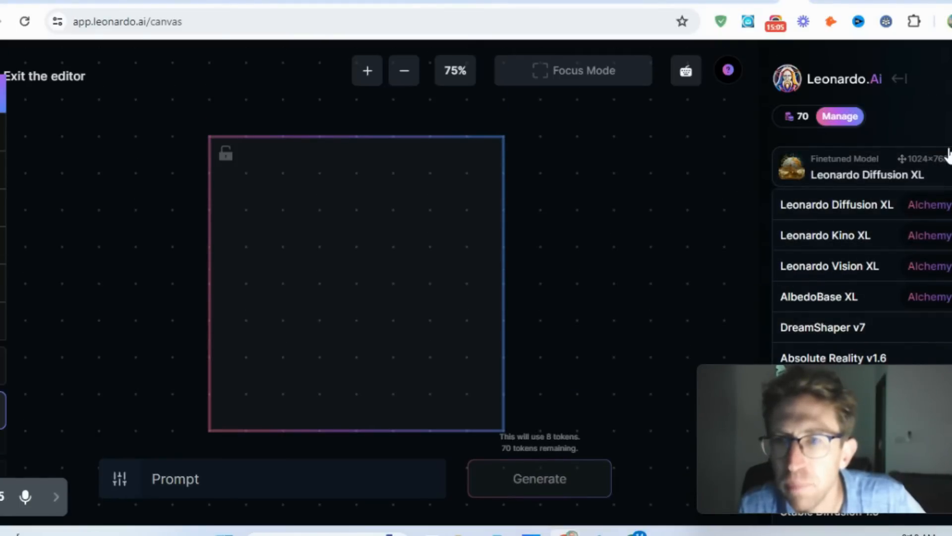
pyautogui.scroll(-1, 930, 166)
pyautogui.scroll(1, 584, 217)
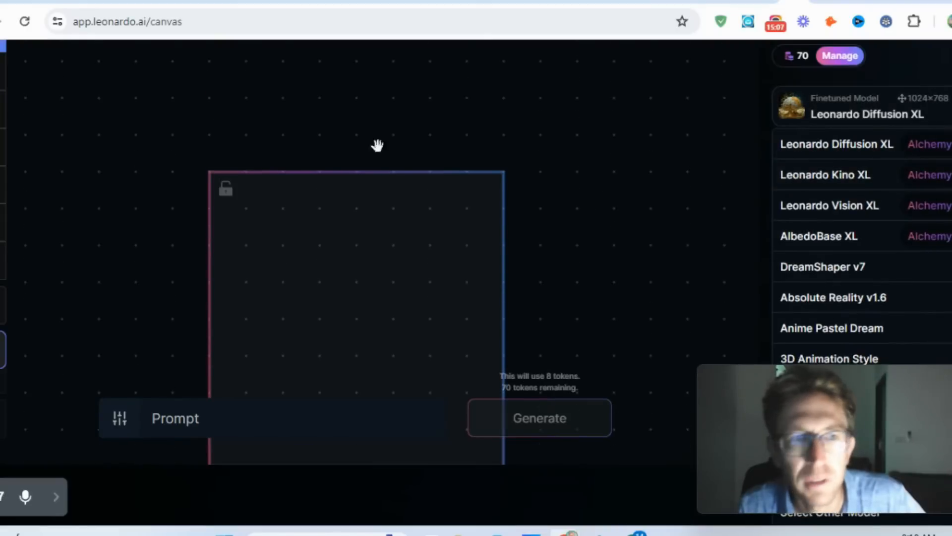
pyautogui.click(277, 171)
pyautogui.scroll(1, 278, 171)
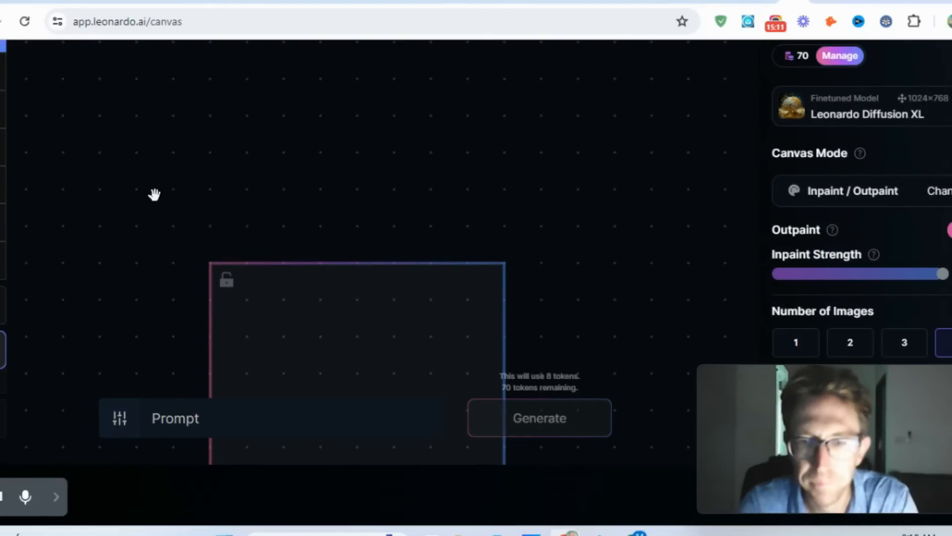
pyautogui.hotkey('ctrl', '-')
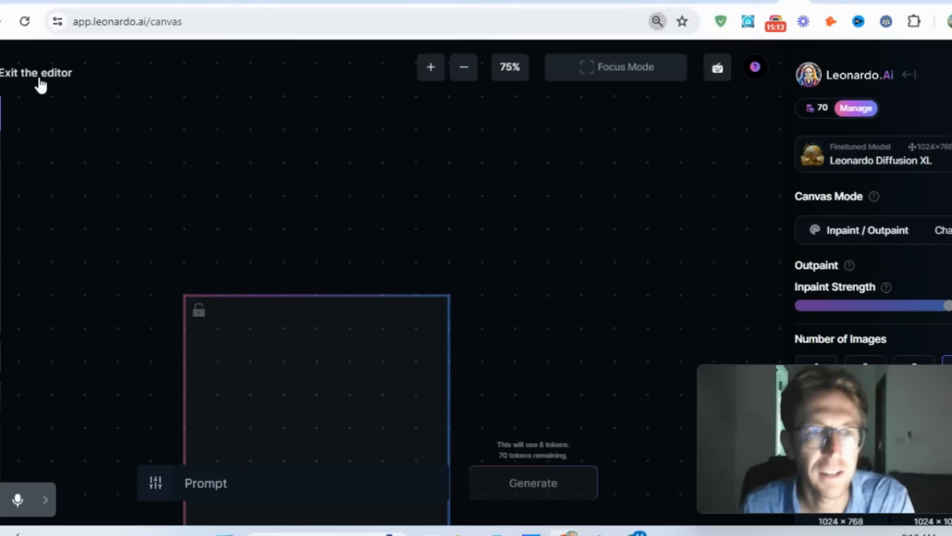
pyautogui.click(41, 84)
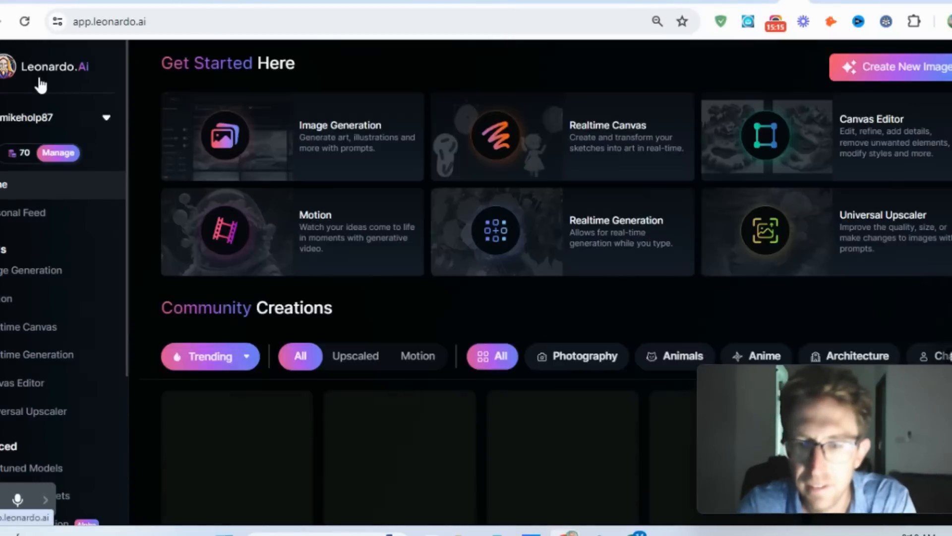
# - Open the "Penguin with Flamethrower" image from Community Creations and inspect it at full size
pyautogui.hotkey('ctrl', '+')
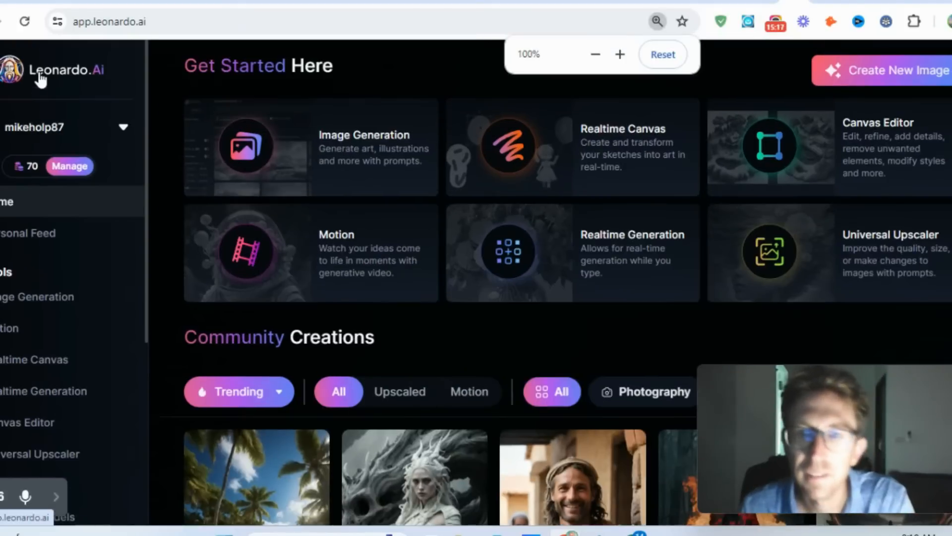
pyautogui.scroll(-10, 903, 187)
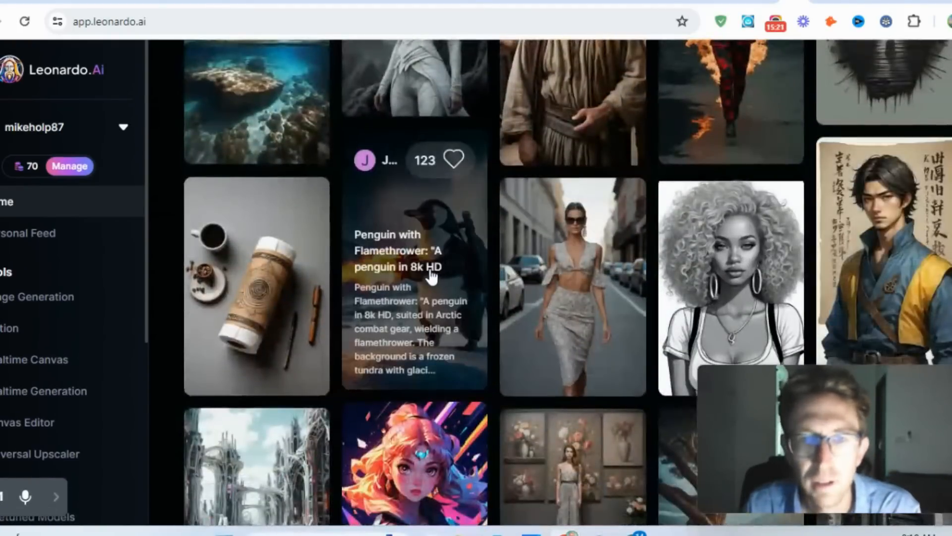
pyautogui.click(432, 277)
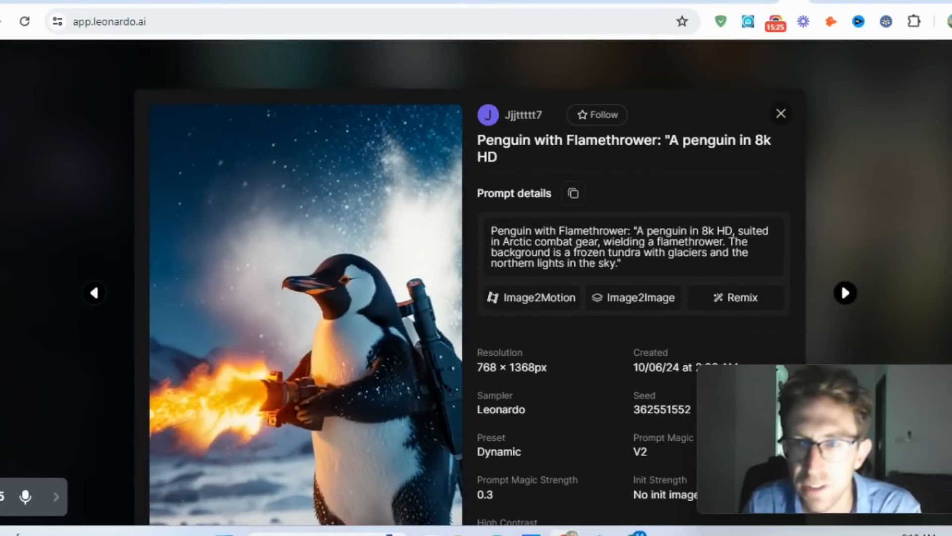
pyautogui.scroll(-2, 432, 266)
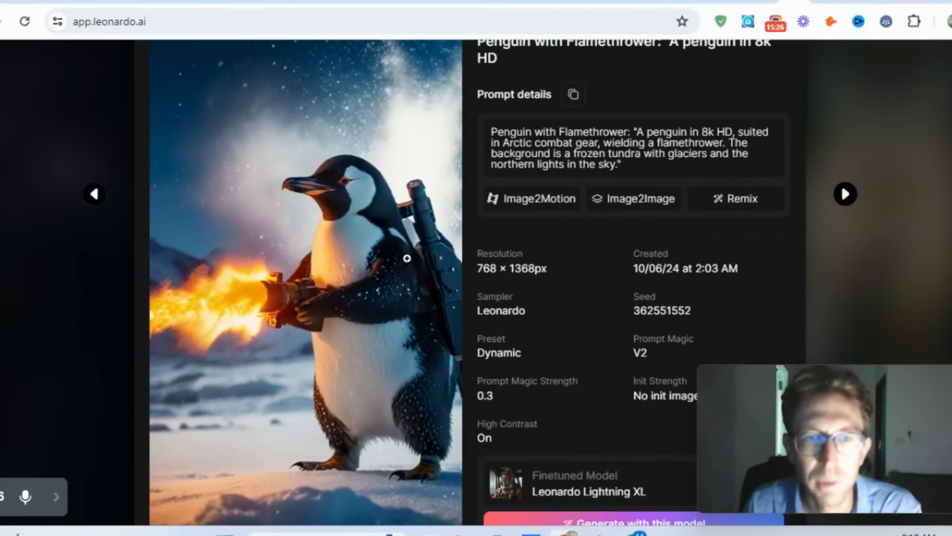
pyautogui.click(406, 258)
pyautogui.click(532, 253)
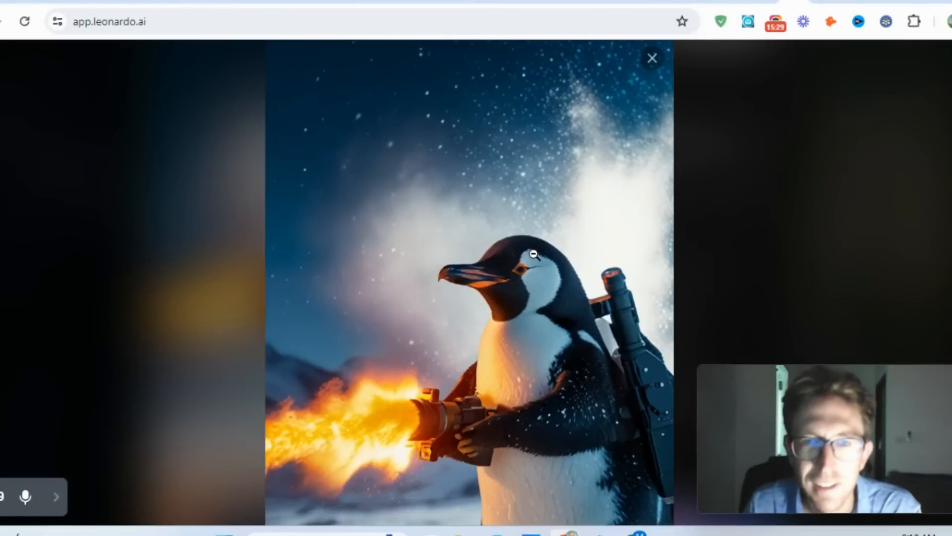
pyautogui.click(651, 60)
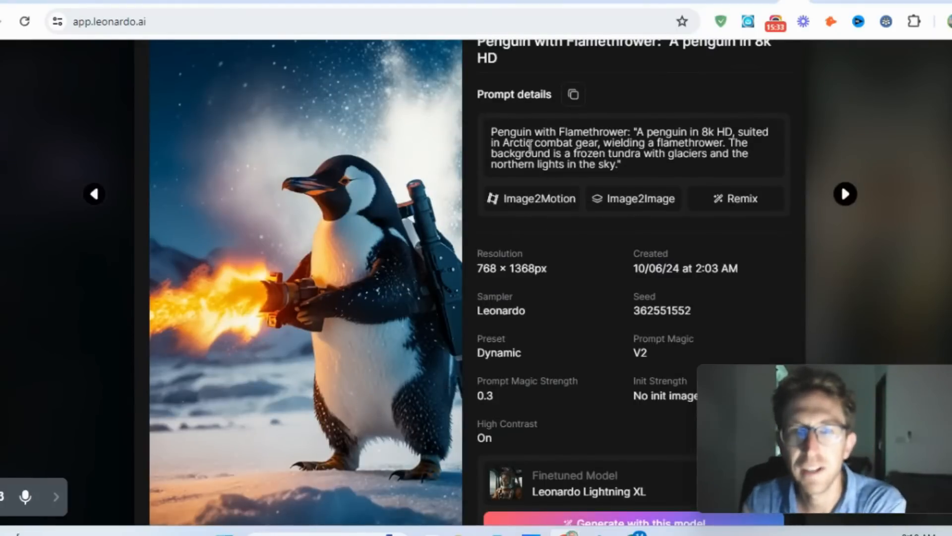
# - Read through the penguin image's prompt, highlighting its passages on the combat gear, frozen tundra background and sky
pyautogui.moveTo(553, 133); pyautogui.dragTo(762, 149)
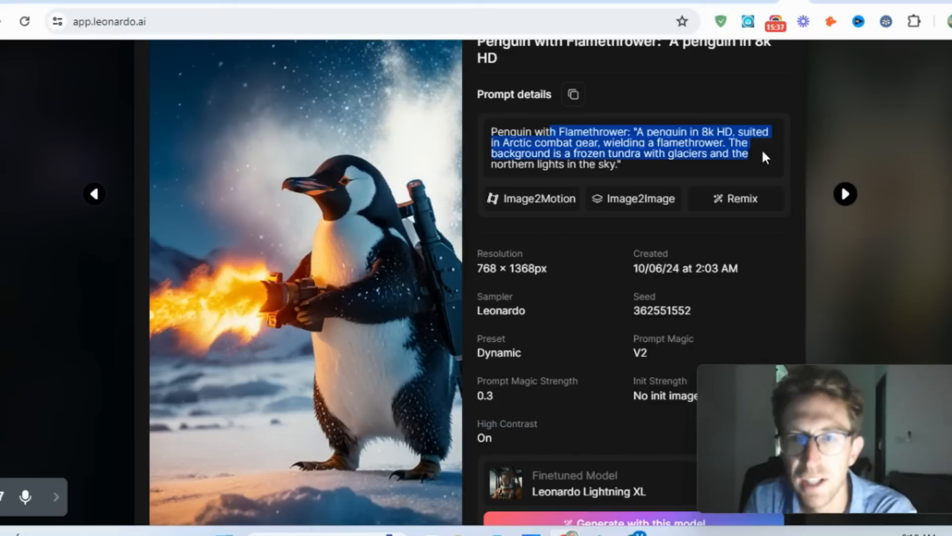
pyautogui.click(762, 149)
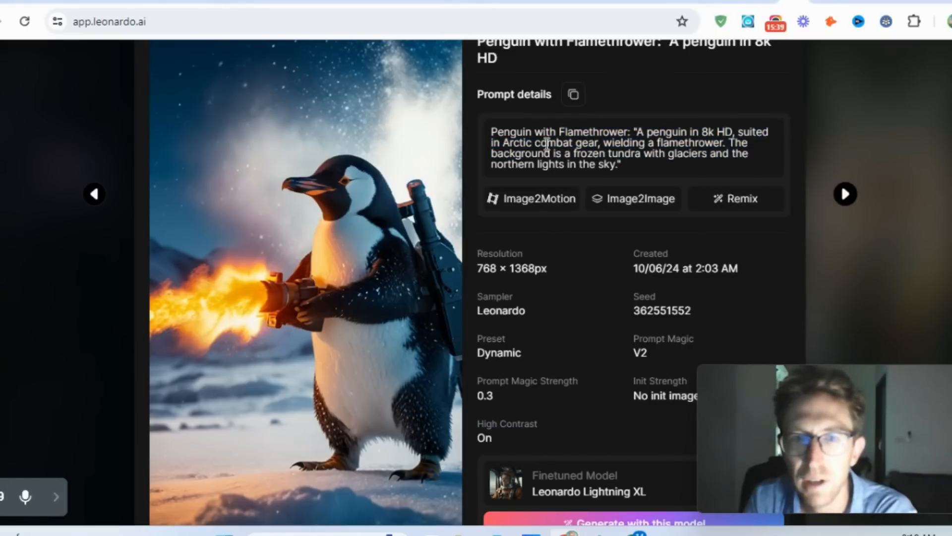
pyautogui.moveTo(516, 147); pyautogui.dragTo(764, 161)
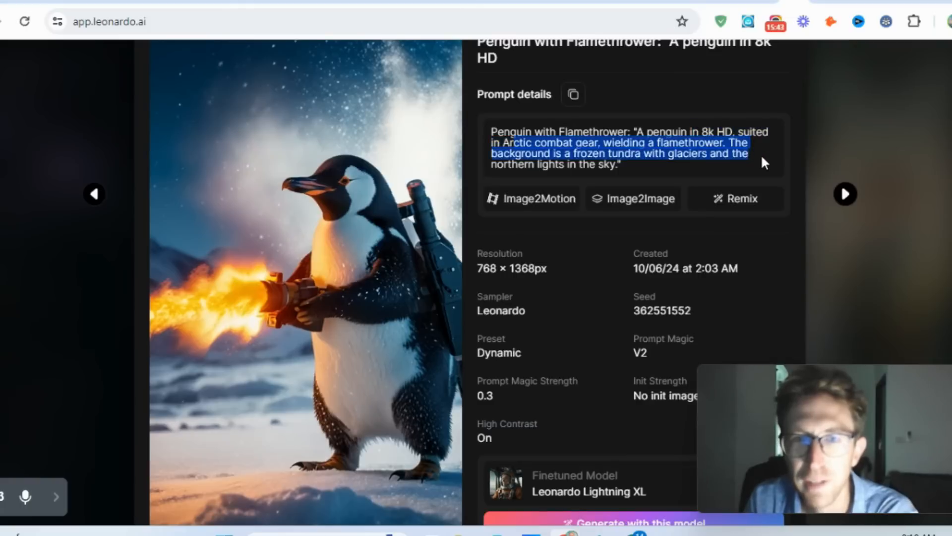
pyautogui.click(761, 156)
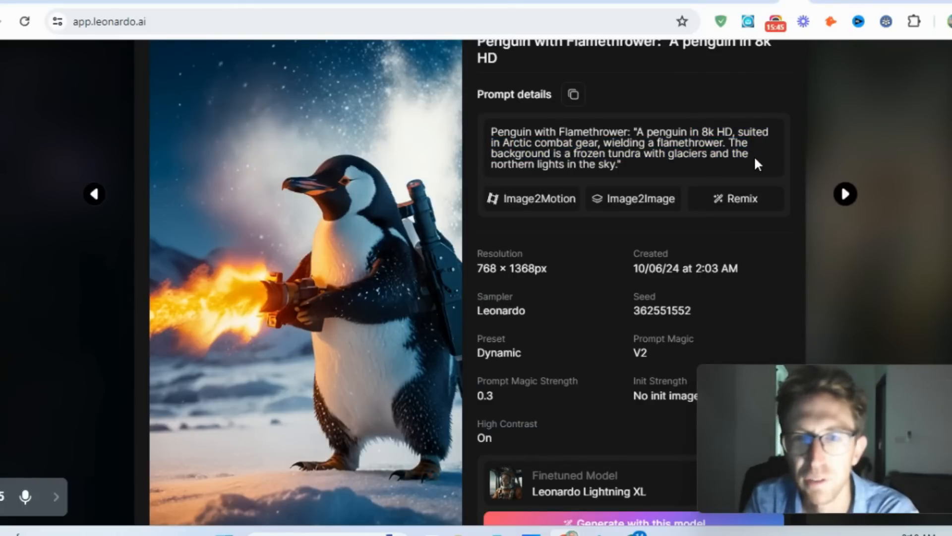
pyautogui.moveTo(560, 165); pyautogui.dragTo(630, 166)
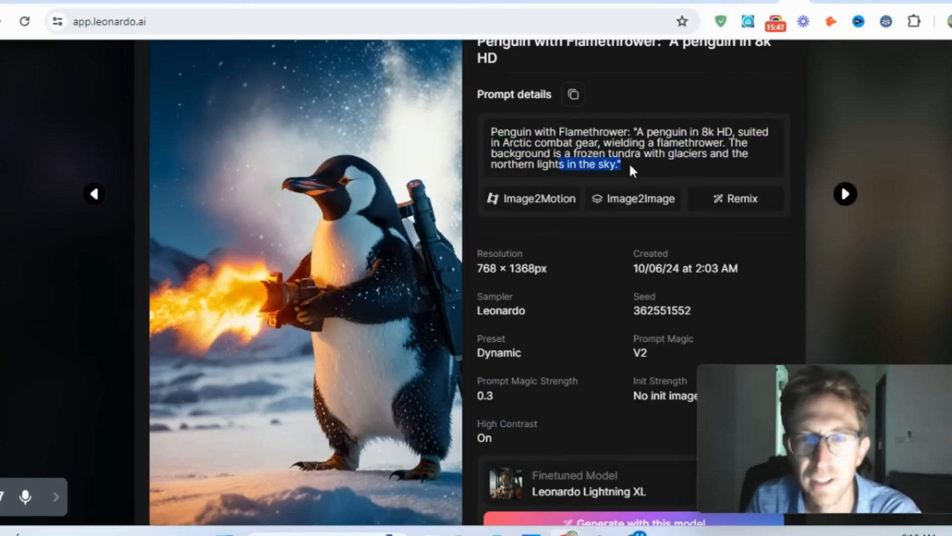
pyautogui.click(628, 162)
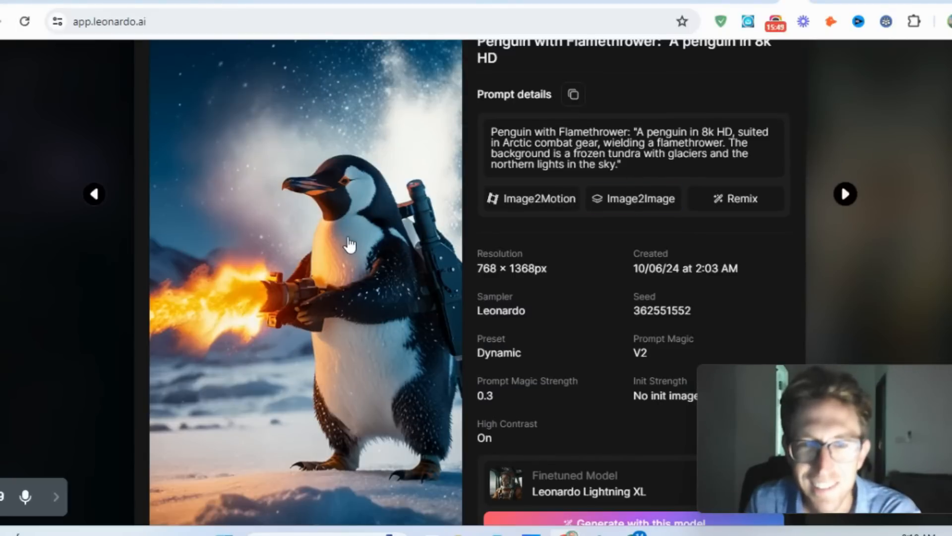
# - Review the penguin image's generation details, finetuned model, available image versions and related images
pyautogui.scroll(-2, 346, 234)
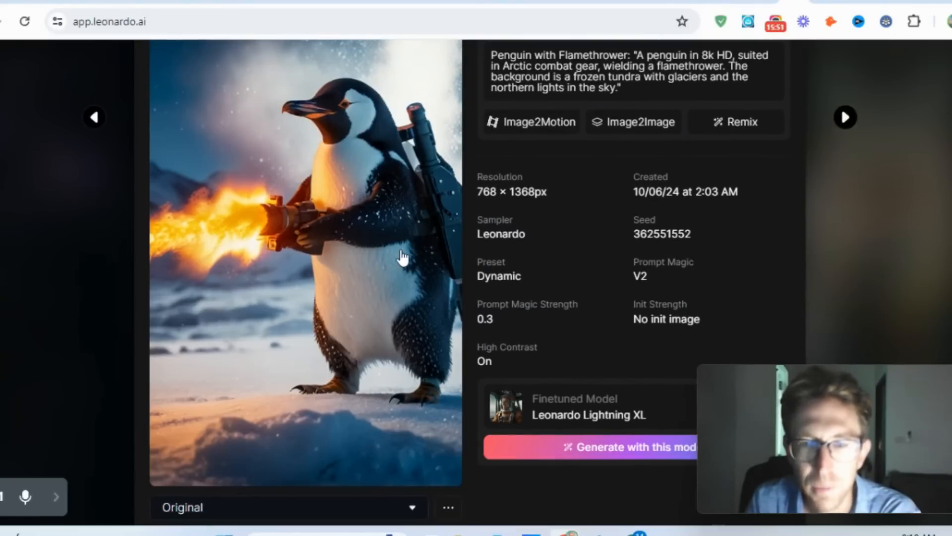
pyautogui.scroll(-4, 402, 257)
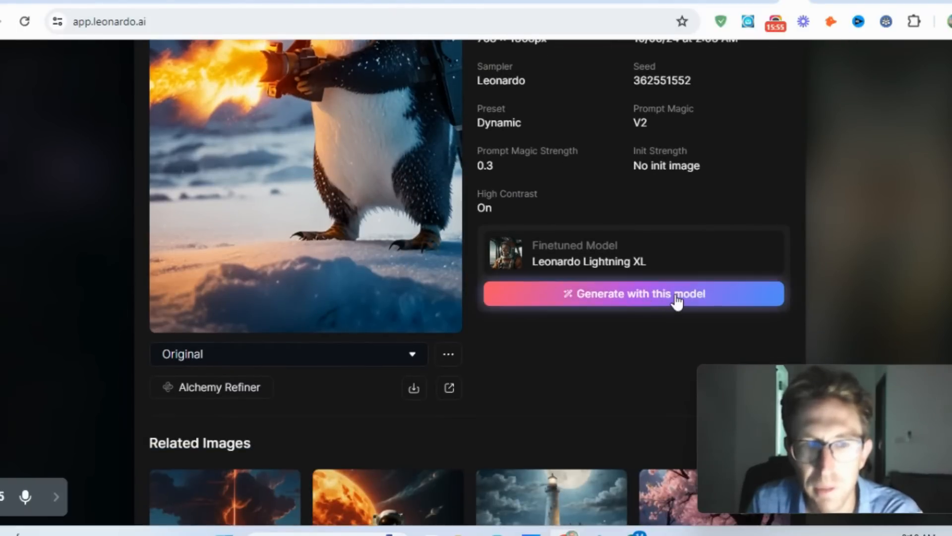
pyautogui.click(282, 354)
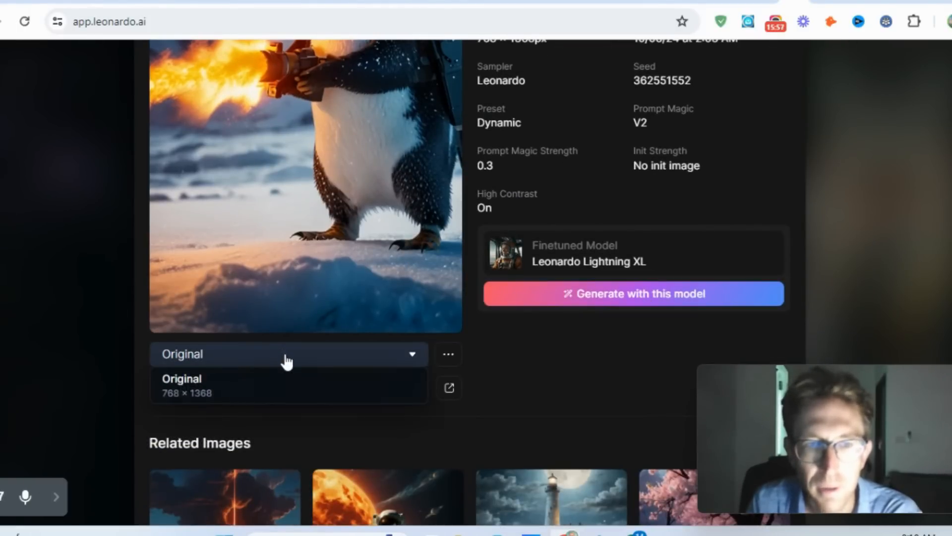
pyautogui.click(286, 356)
pyautogui.scroll(-5, 580, 371)
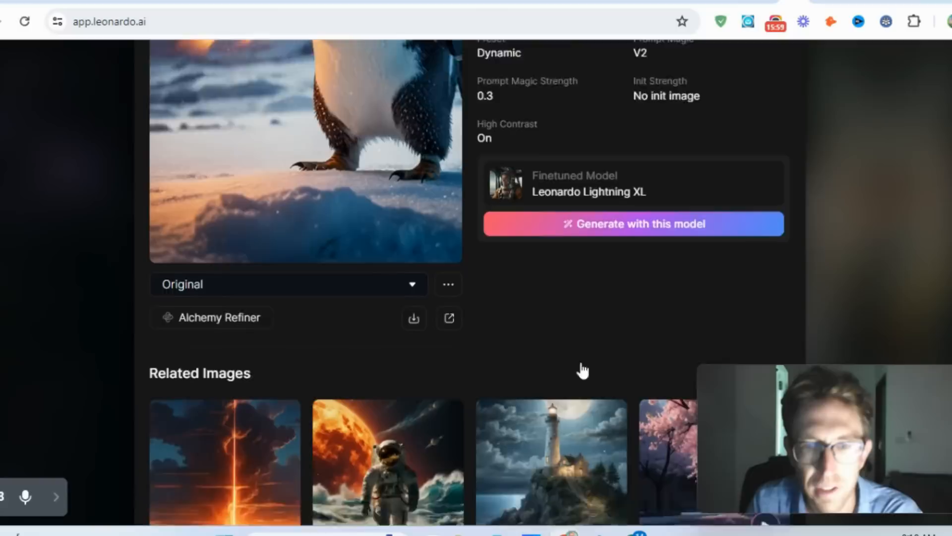
# - Open the related image "Astronaut walking on sunshine" and copy its prompt
pyautogui.click(402, 325)
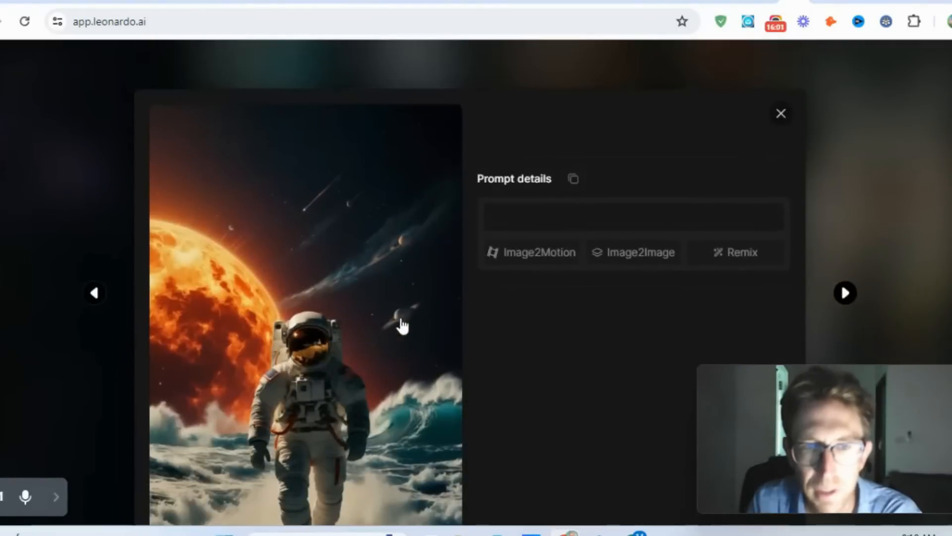
pyautogui.scroll(-2, 335, 370)
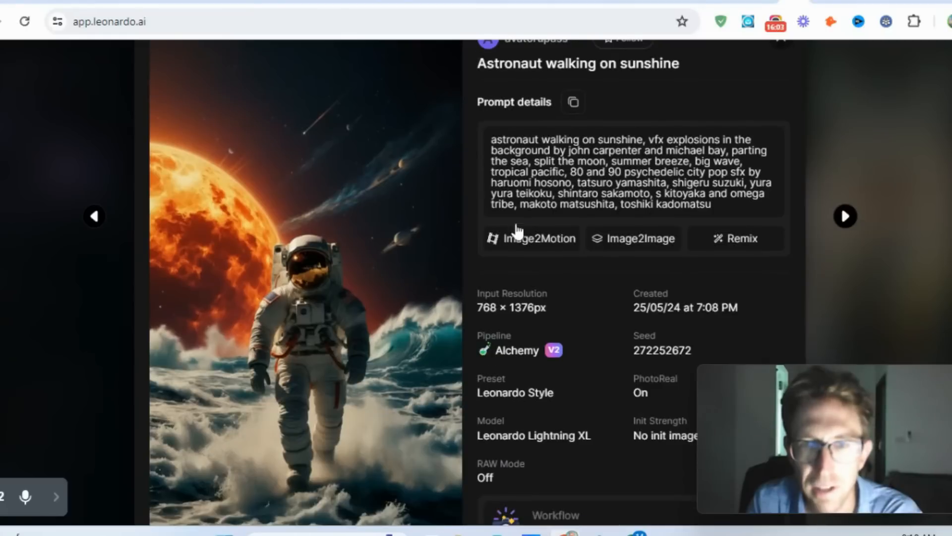
pyautogui.click(575, 106)
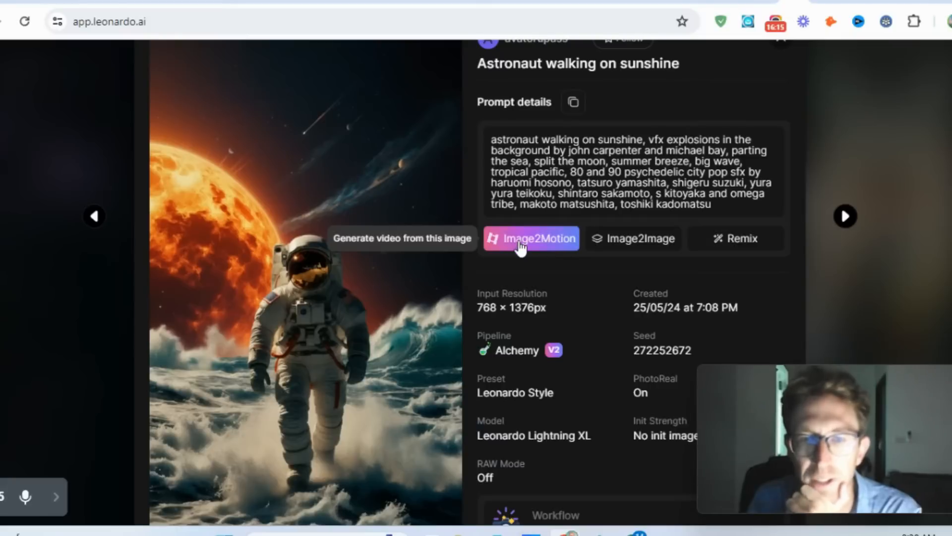
# - Generate a motion video from the astronaut image with Image2Motion
pyautogui.click(547, 237)
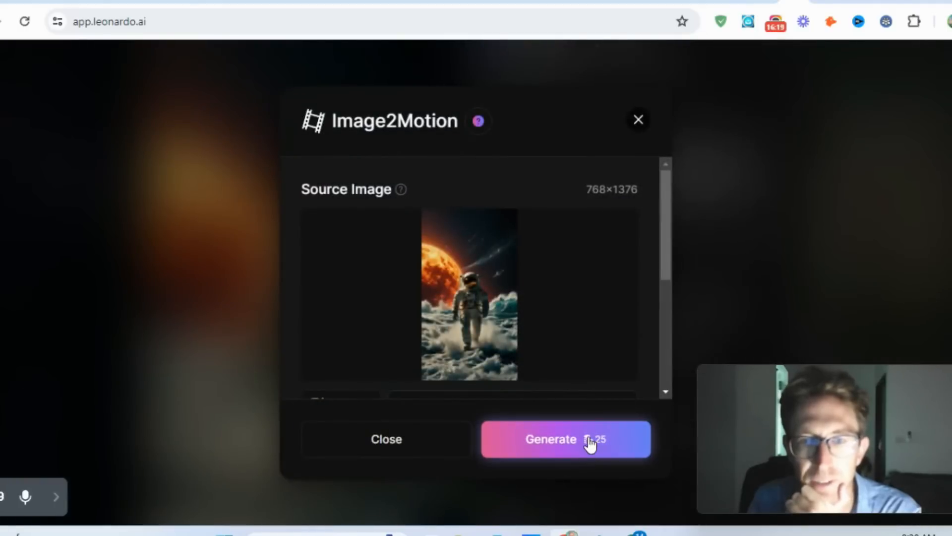
pyautogui.click(563, 446)
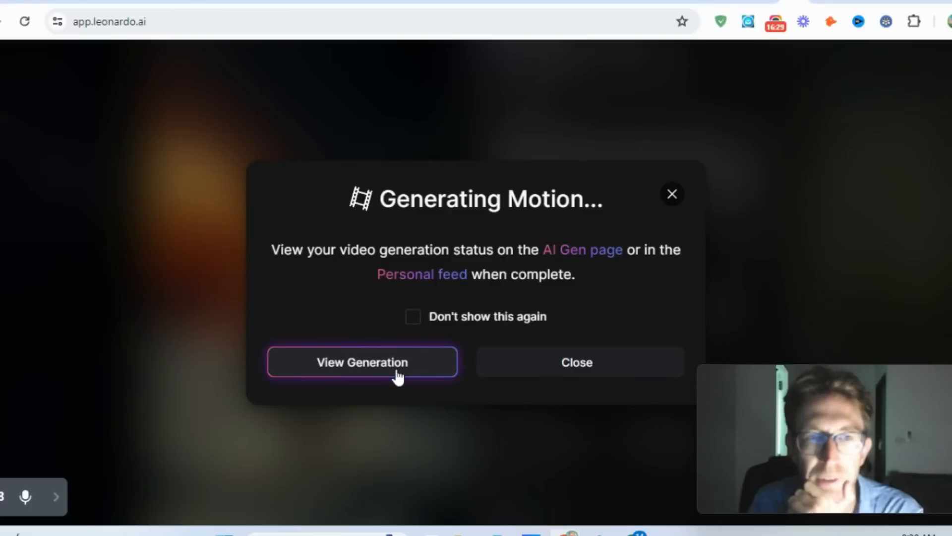
# - View the astronaut motion video's generation, check its progress and settings, and look up when the tokens reset
pyautogui.click(398, 378)
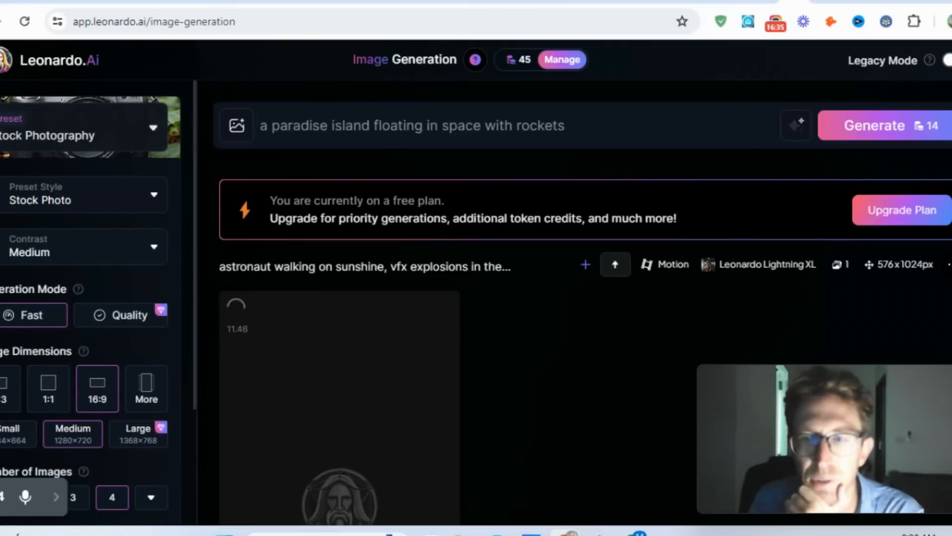
pyautogui.scroll(-5, 582, 302)
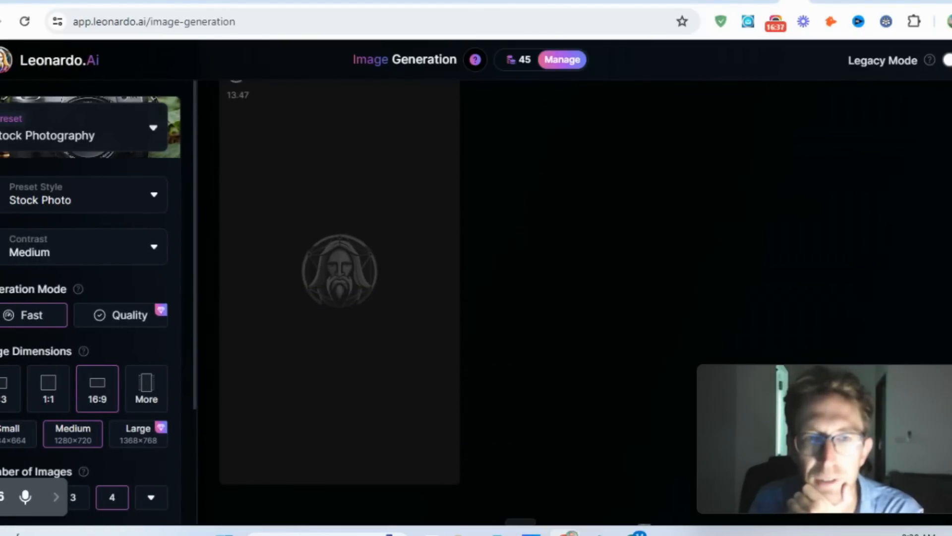
pyautogui.scroll(1, 576, 301)
pyautogui.scroll(1, 577, 302)
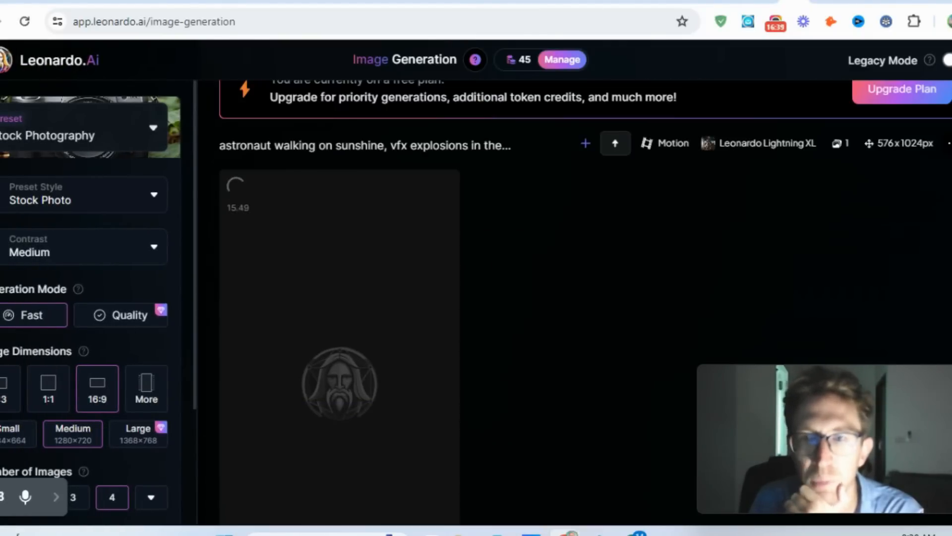
pyautogui.scroll(-1, 586, 298)
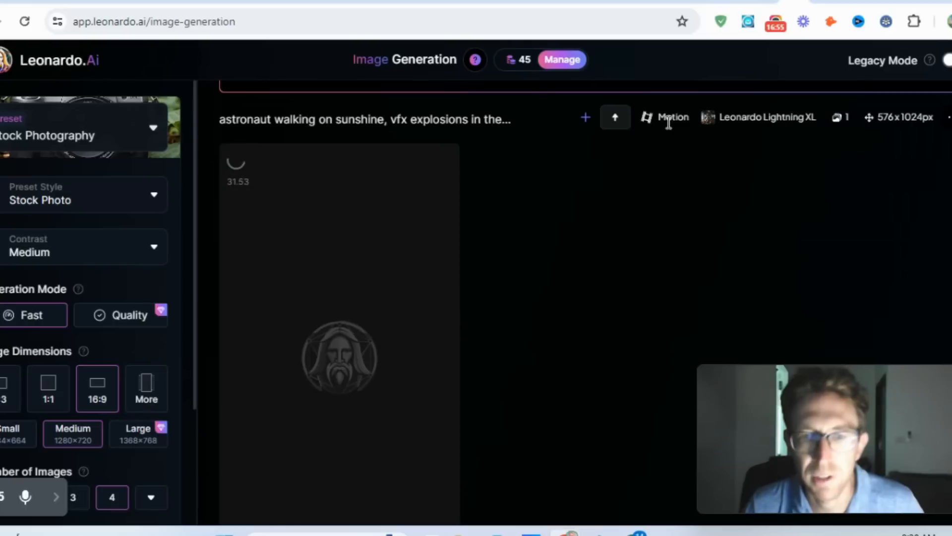
pyautogui.click(56, 498)
pyautogui.click(265, 497)
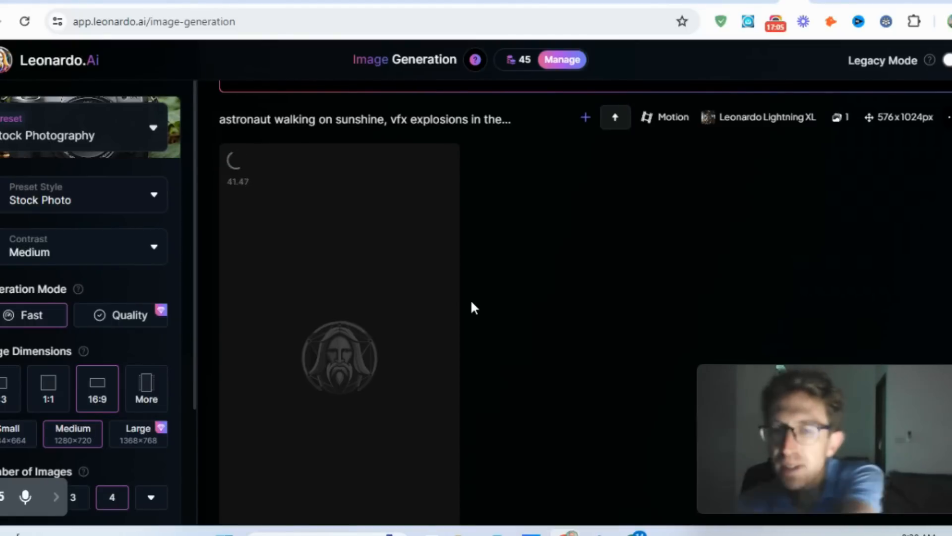
pyautogui.moveTo(529, 58)
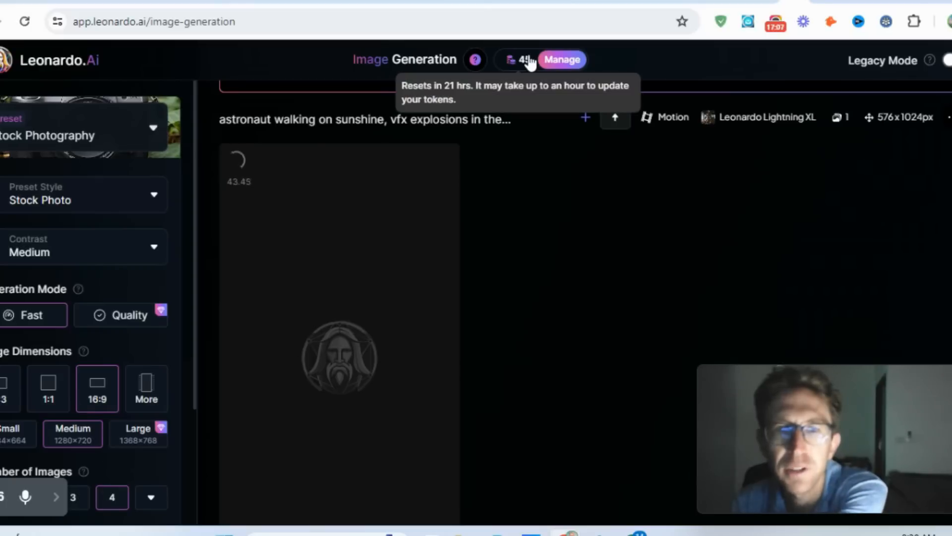
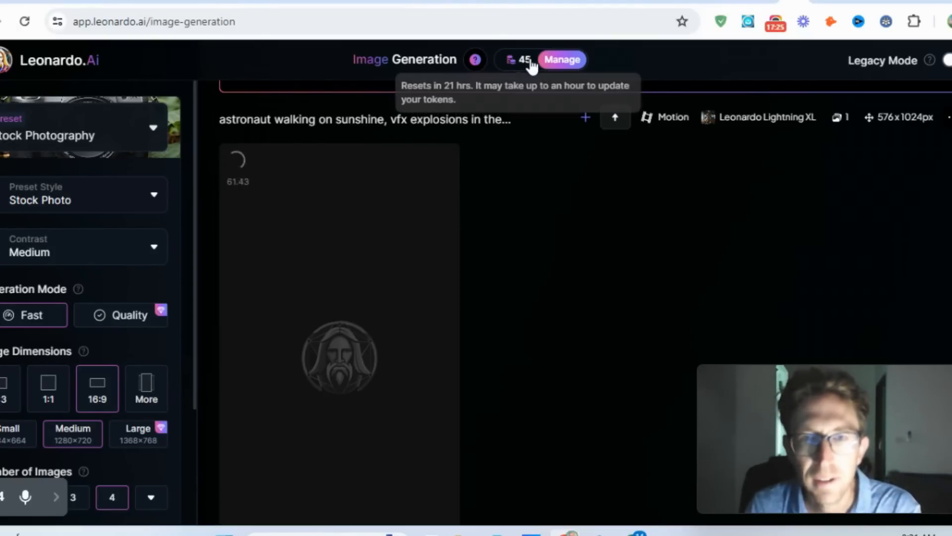
# - Open the Image Generation intro guide and dismiss the tour
pyautogui.click(475, 61)
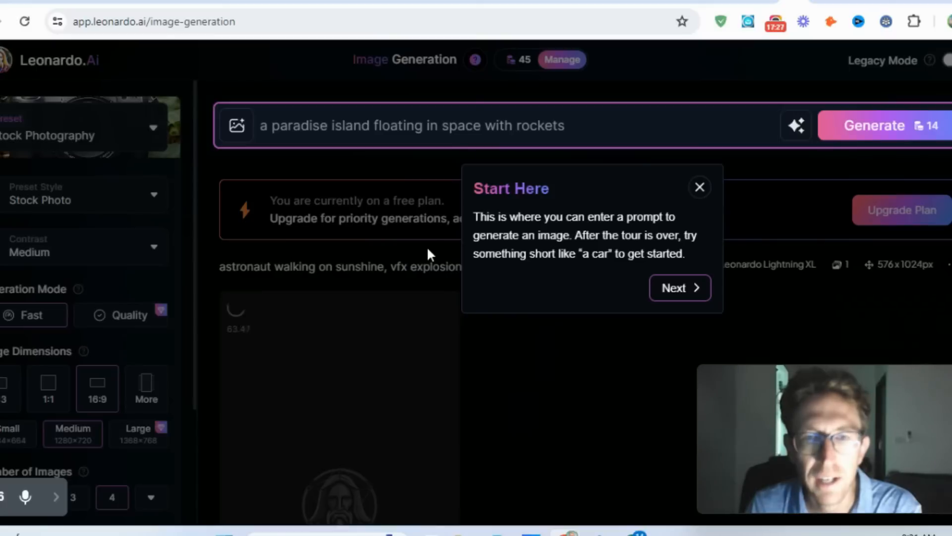
pyautogui.click(699, 188)
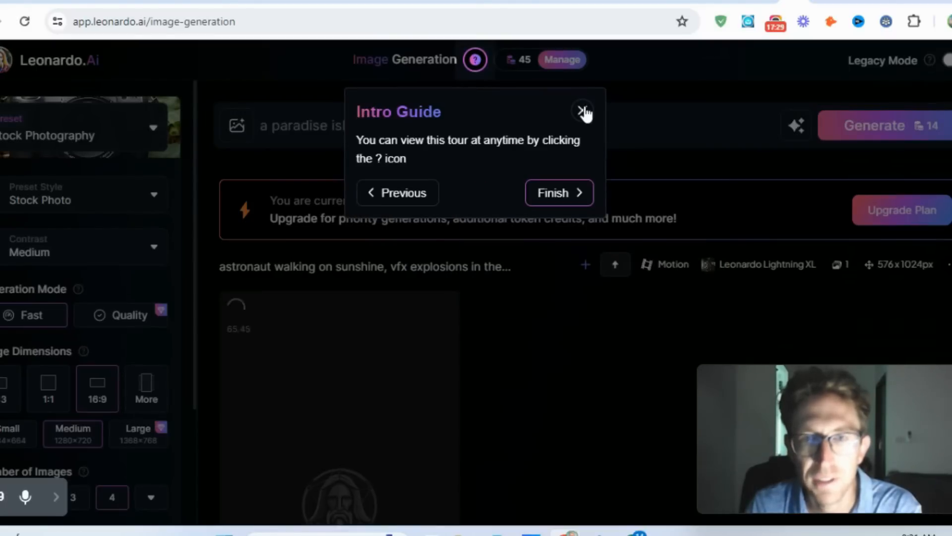
pyautogui.click(580, 109)
# - Compare the subscription plans under yearly and monthly billing, and return to the home page
pyautogui.click(562, 60)
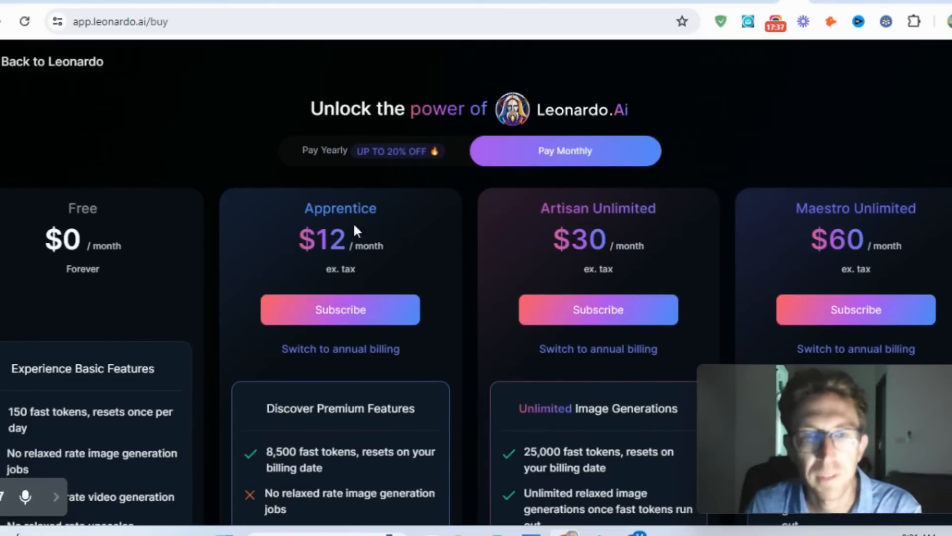
pyautogui.click(394, 159)
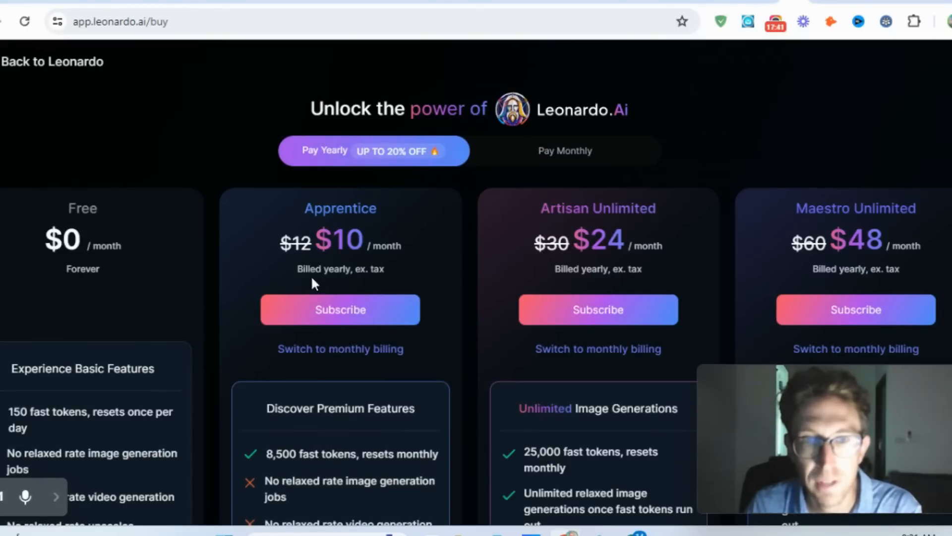
pyautogui.moveTo(321, 269); pyautogui.dragTo(392, 271)
pyautogui.click(397, 267)
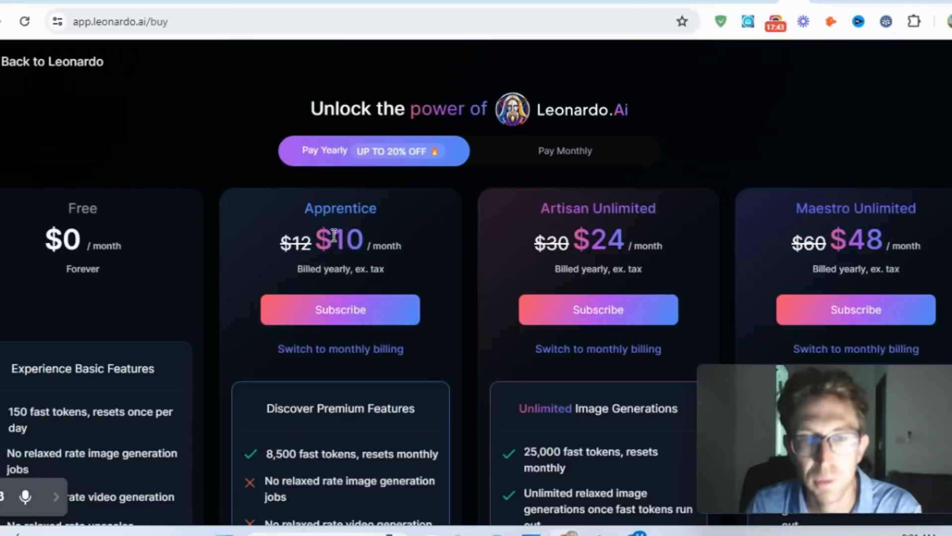
pyautogui.click(570, 157)
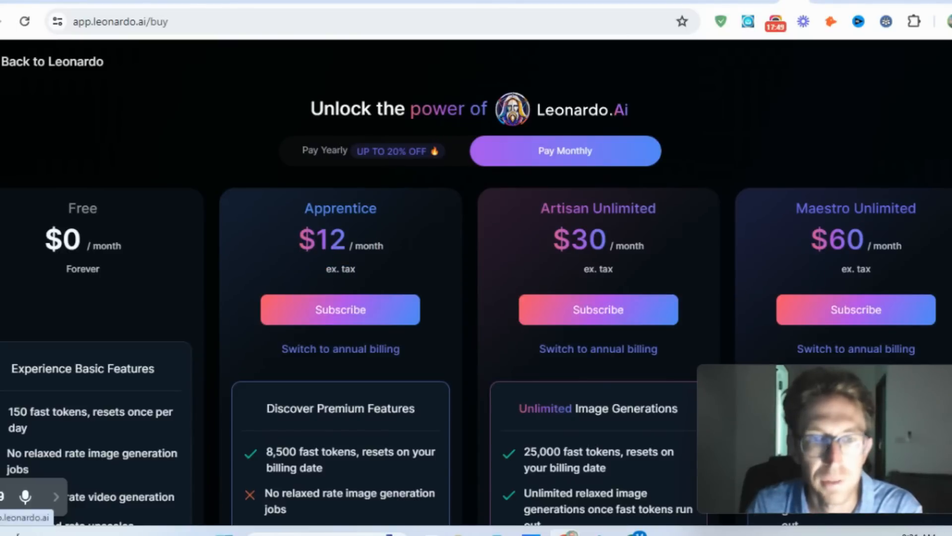
pyautogui.click(49, 62)
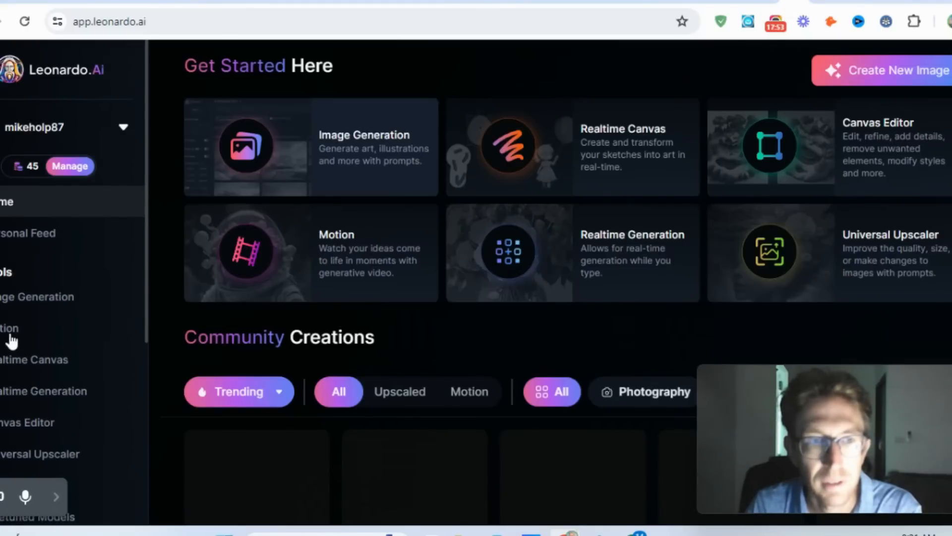
# - Open the Motion tool from the home page and close its Image2Motion dialog without choosing an image
pyautogui.click(5, 329)
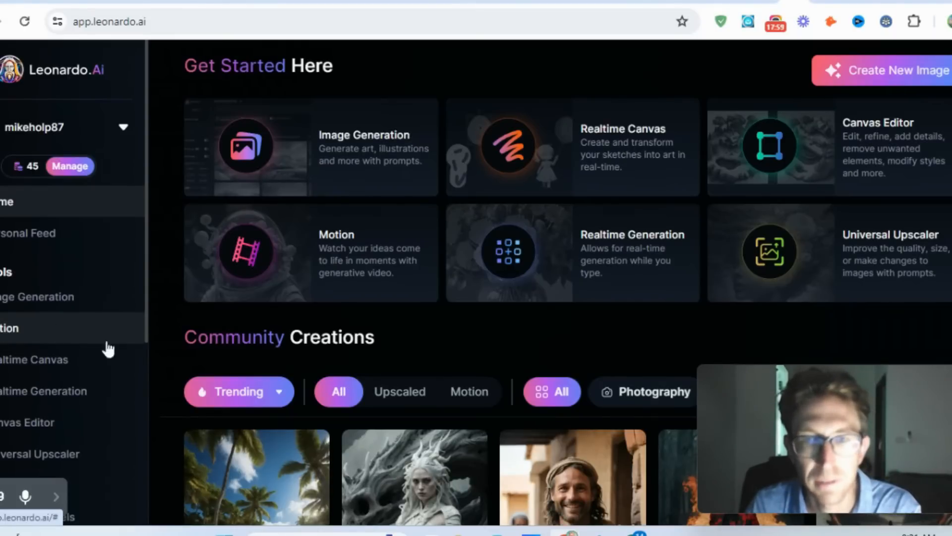
pyautogui.click(38, 328)
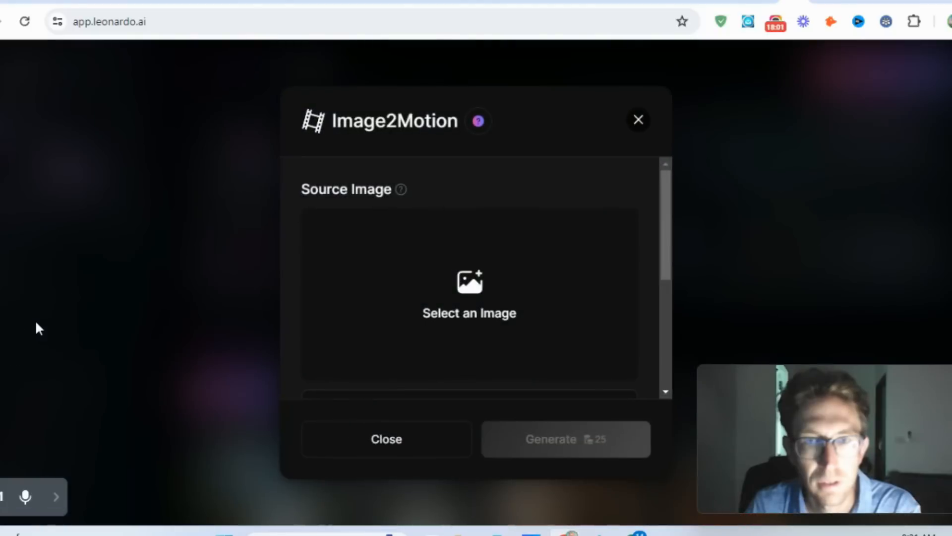
pyautogui.click(638, 120)
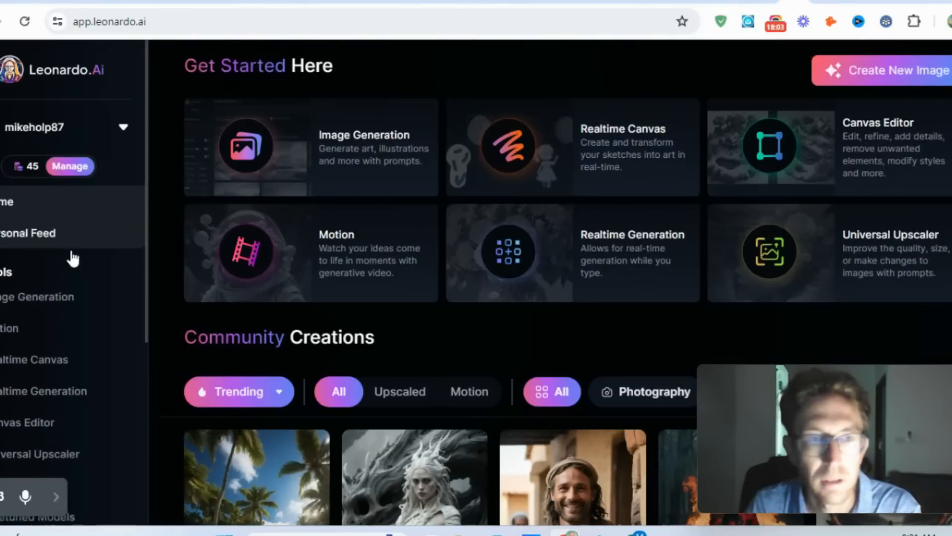
# - Browse your own generated images in the Personal Feed
pyautogui.click(45, 233)
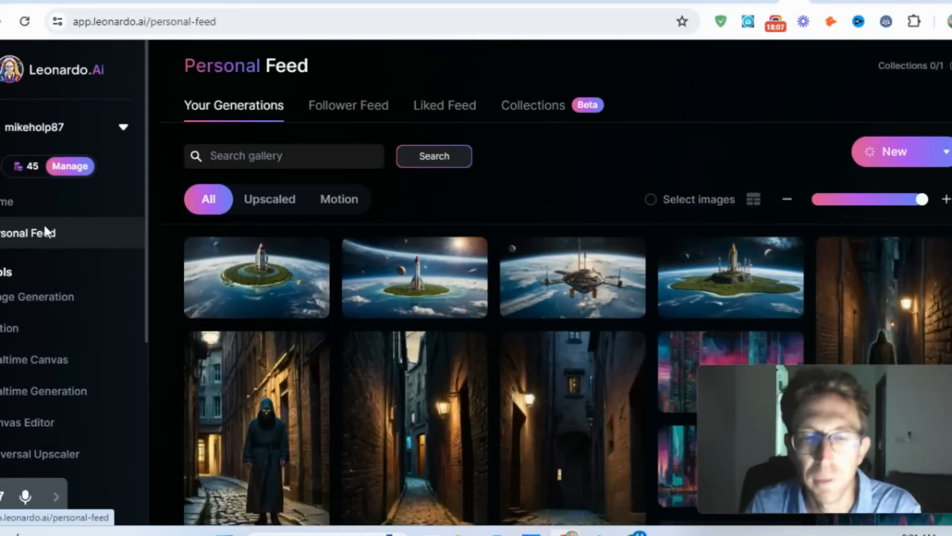
pyautogui.scroll(-1, 861, 289)
pyautogui.scroll(1, 861, 289)
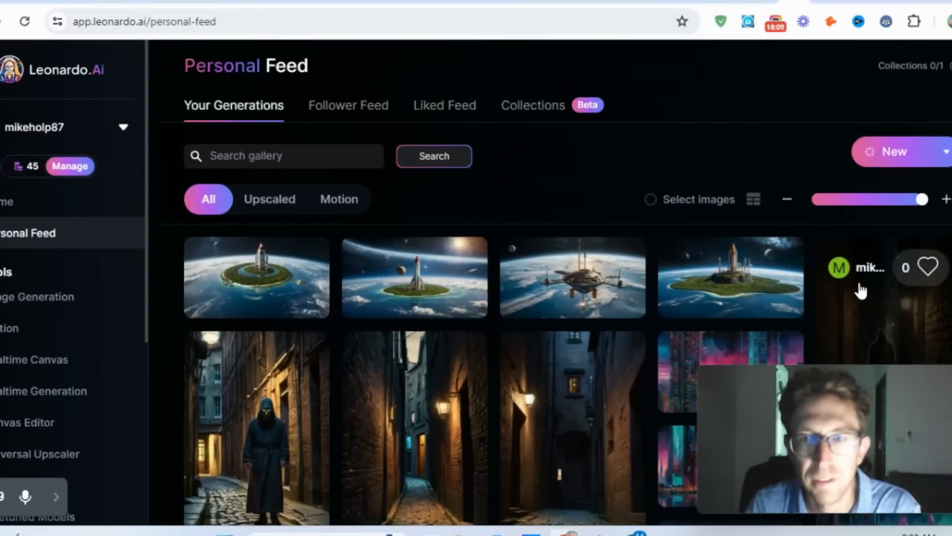
pyautogui.scroll(-15, 361, 386)
pyautogui.scroll(20, 361, 386)
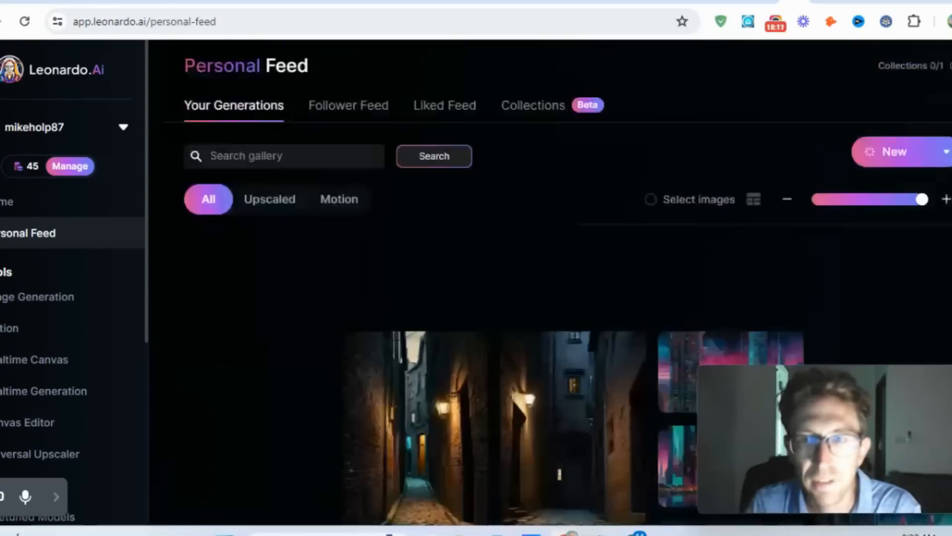
# - Review Image2Motion's source image, recent images, motion strength and visibility options, and close the dialog
pyautogui.click(20, 329)
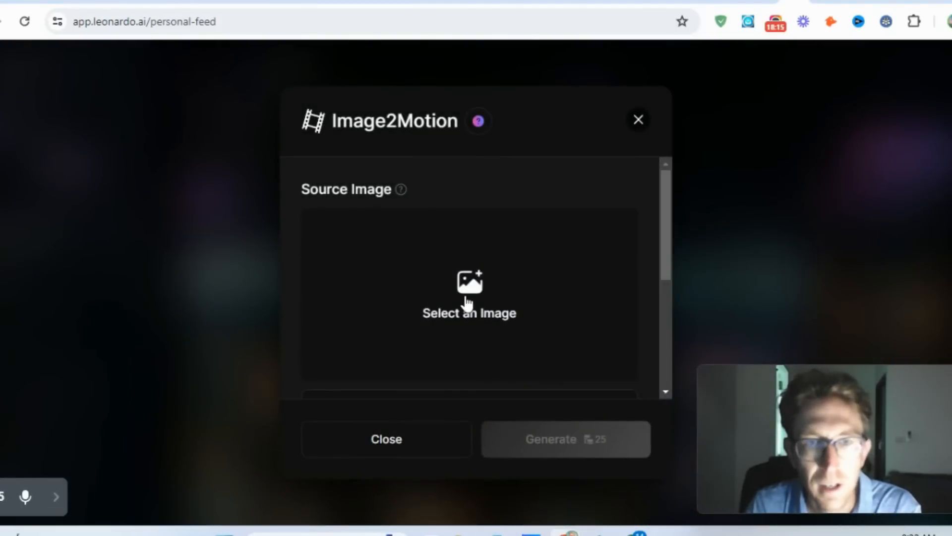
pyautogui.scroll(-5, 472, 312)
pyautogui.scroll(5, 483, 265)
pyautogui.scroll(-2, 483, 265)
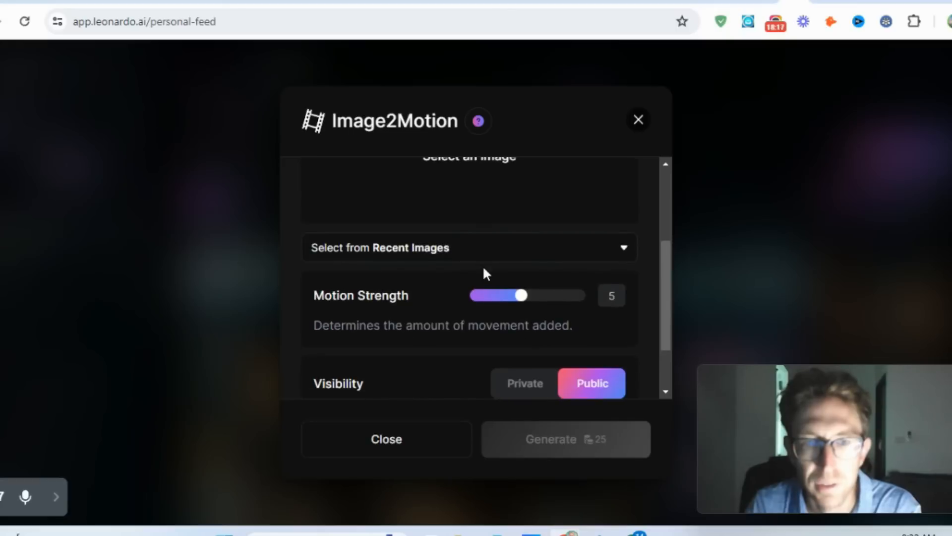
pyautogui.click(422, 260)
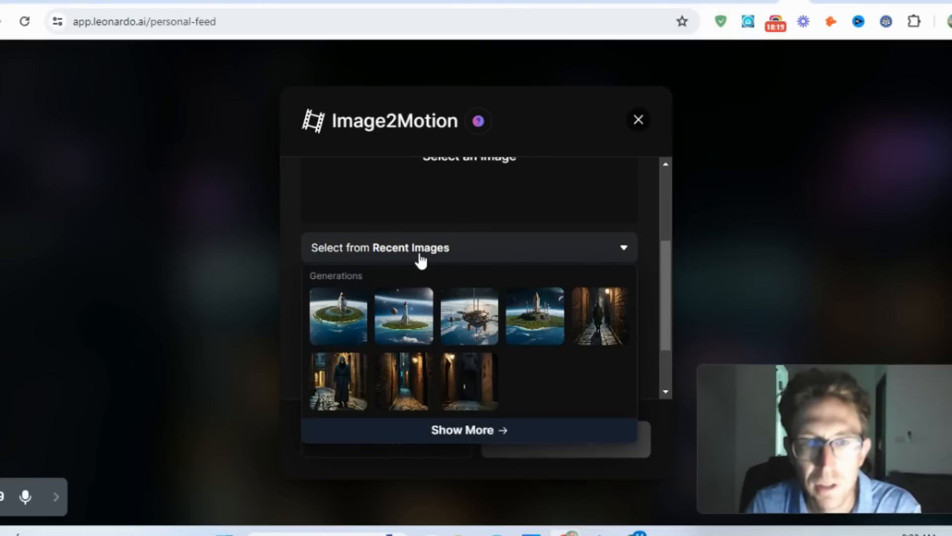
pyautogui.click(422, 260)
pyautogui.scroll(3, 523, 206)
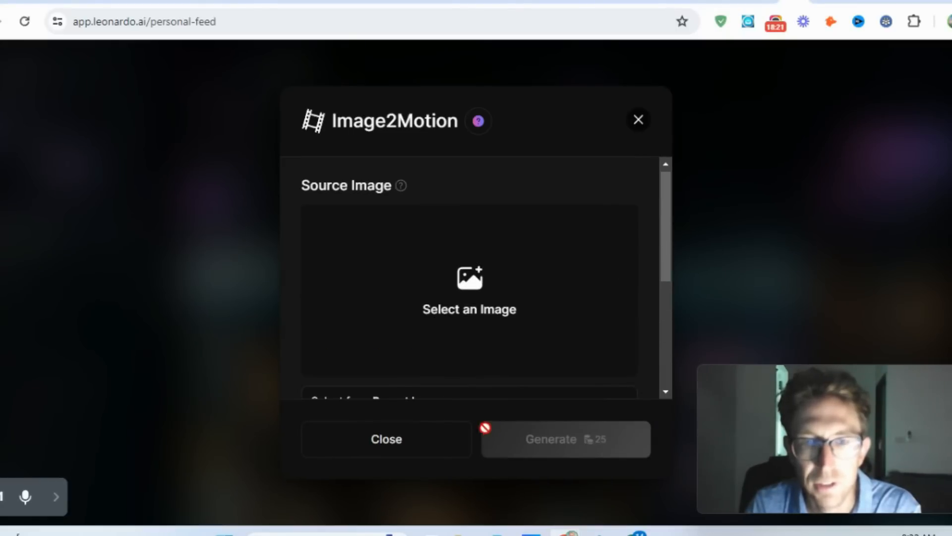
pyautogui.click(419, 447)
# - Go back to the home page and check where both of its Motion entries lead, closing the dialog each time
pyautogui.scroll(-1, 377, 287)
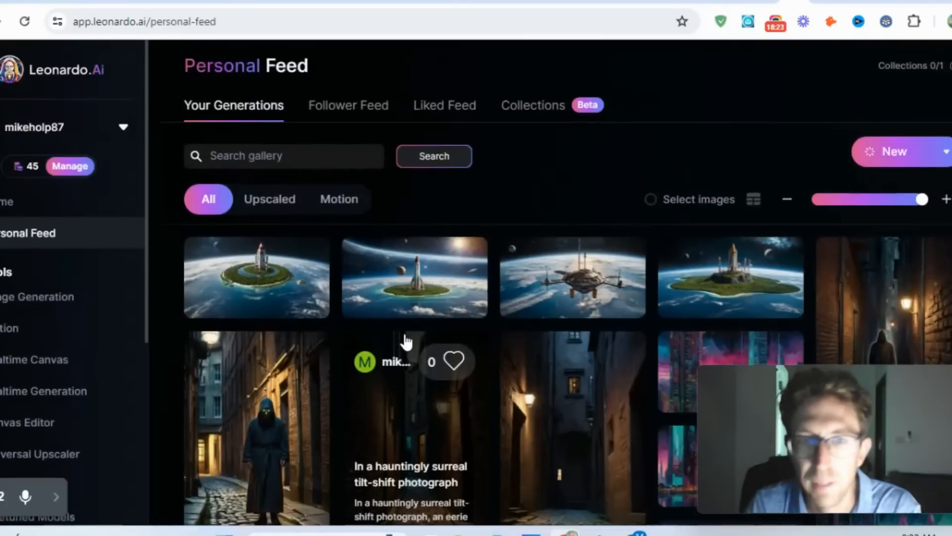
pyautogui.scroll(-3, 404, 341)
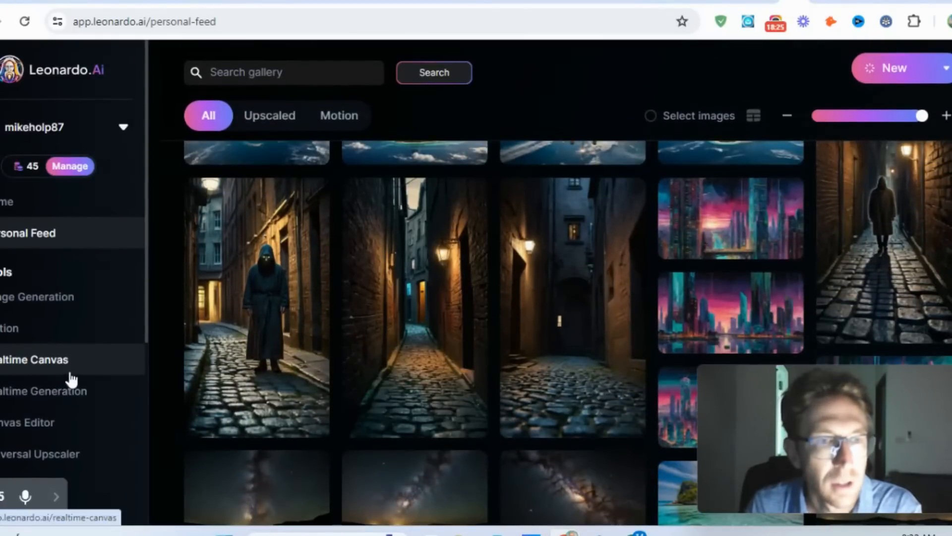
pyautogui.hotkey('alt', 'Left')
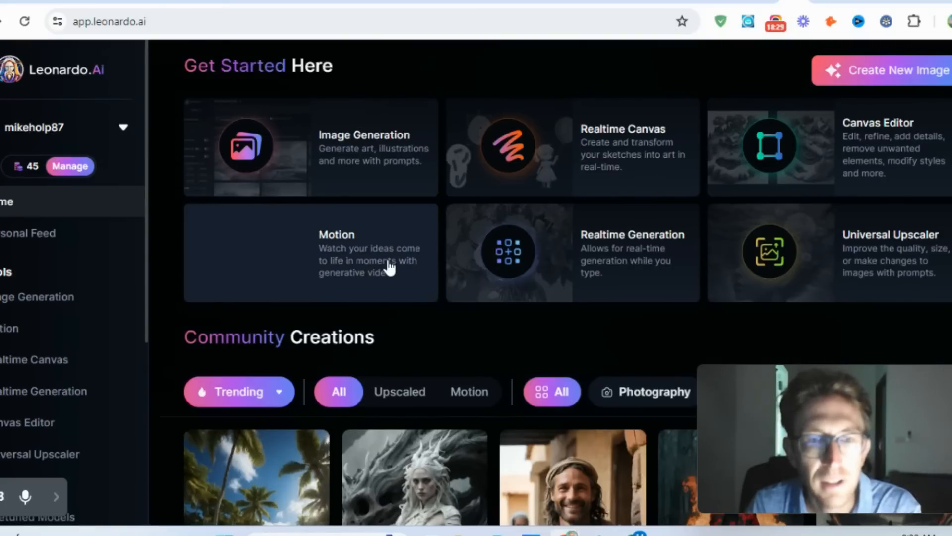
pyautogui.click(389, 268)
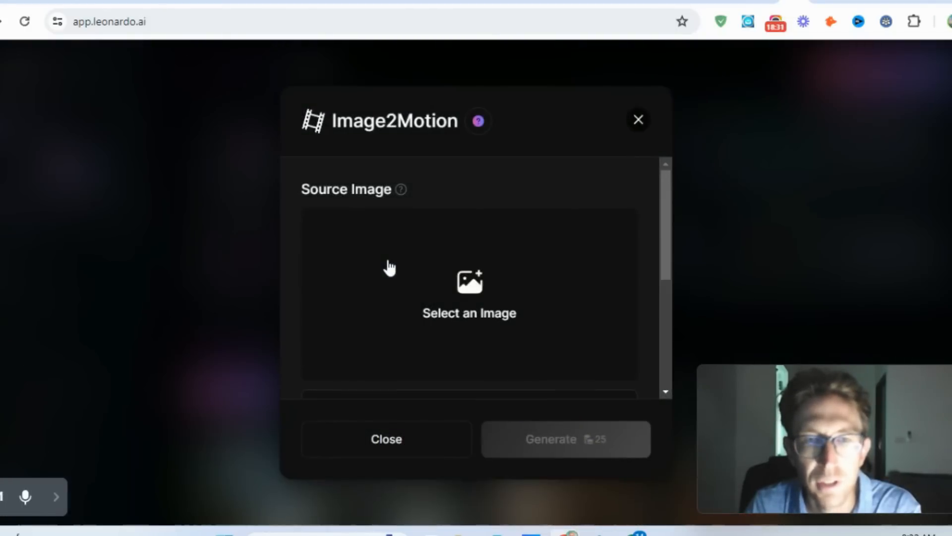
pyautogui.click(637, 120)
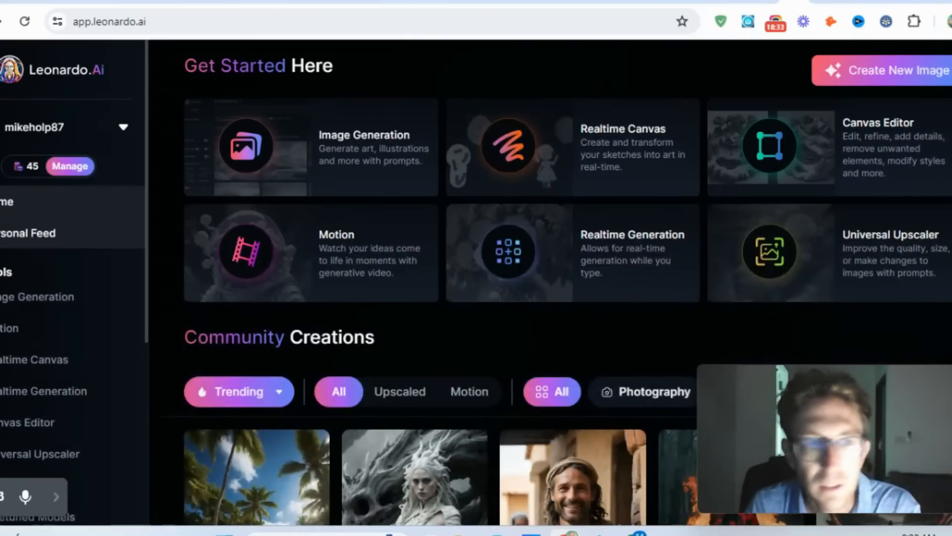
pyautogui.click(43, 336)
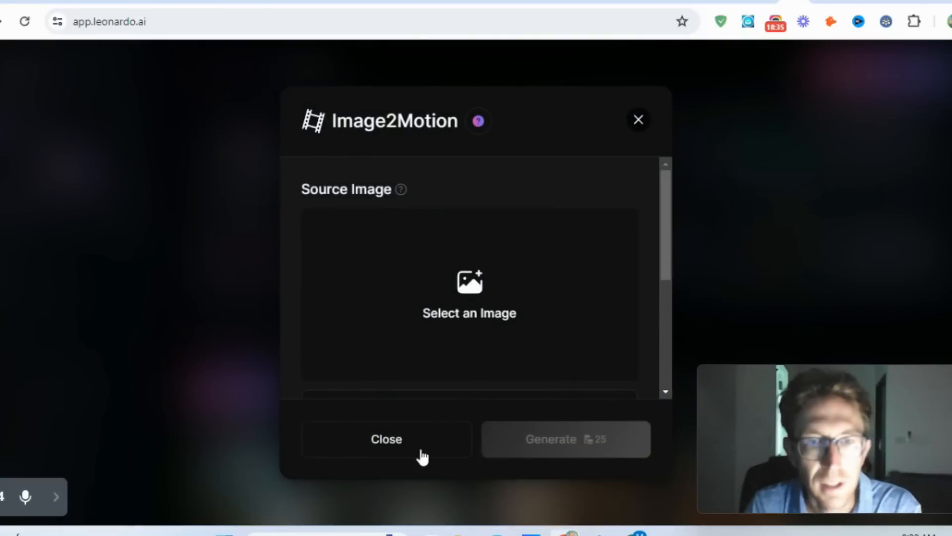
pyautogui.click(386, 439)
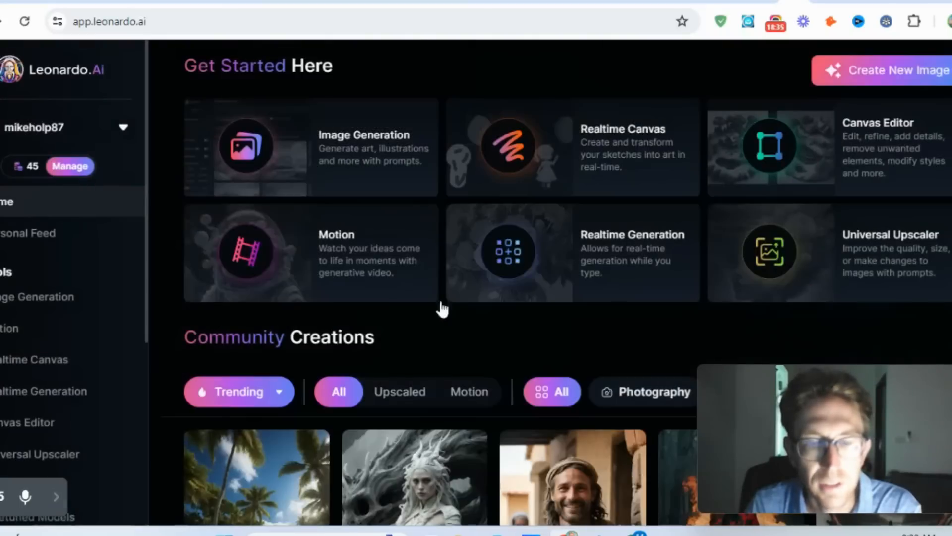
# - Sort your generations in the Personal Feed by Trending and filter them to Motion
pyautogui.click(26, 229)
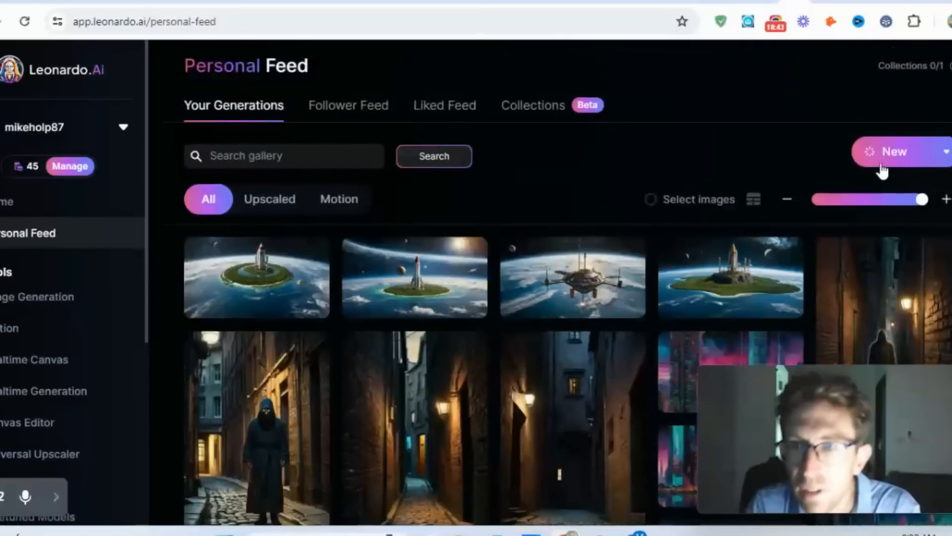
pyautogui.click(885, 158)
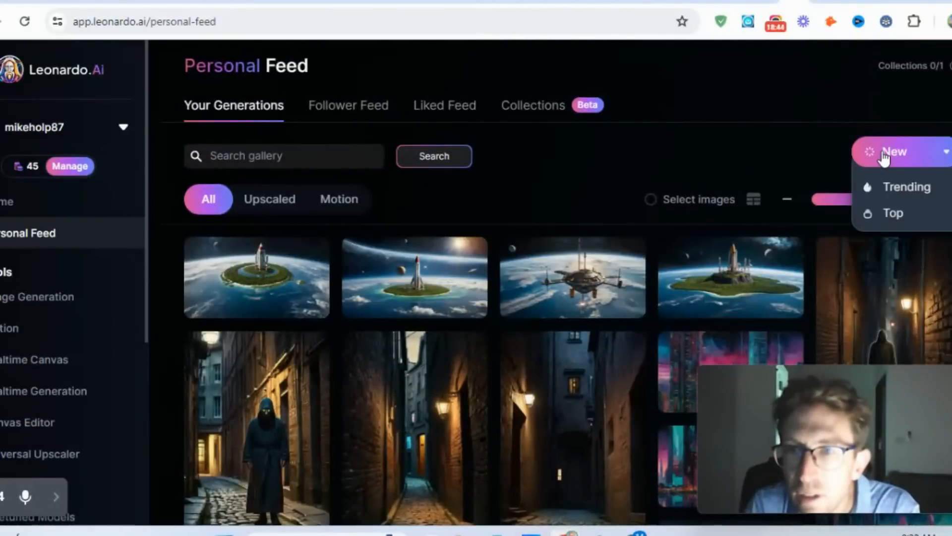
pyautogui.click(900, 189)
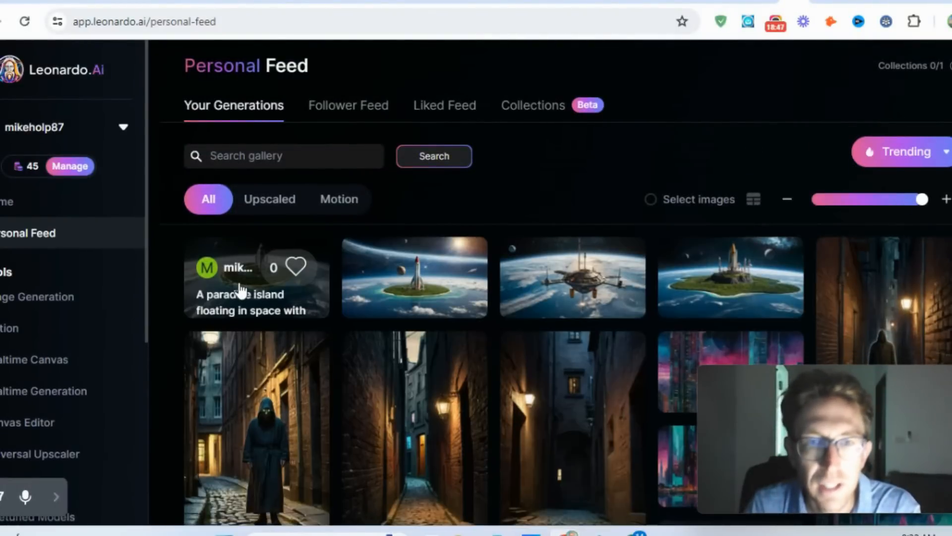
pyautogui.click(339, 204)
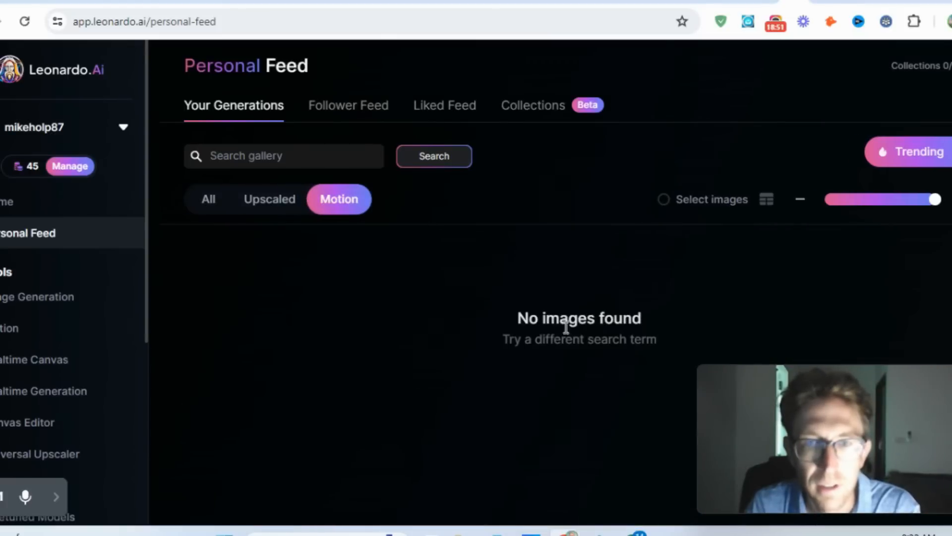
pyautogui.moveTo(510, 323); pyautogui.dragTo(700, 338)
pyautogui.click(657, 340)
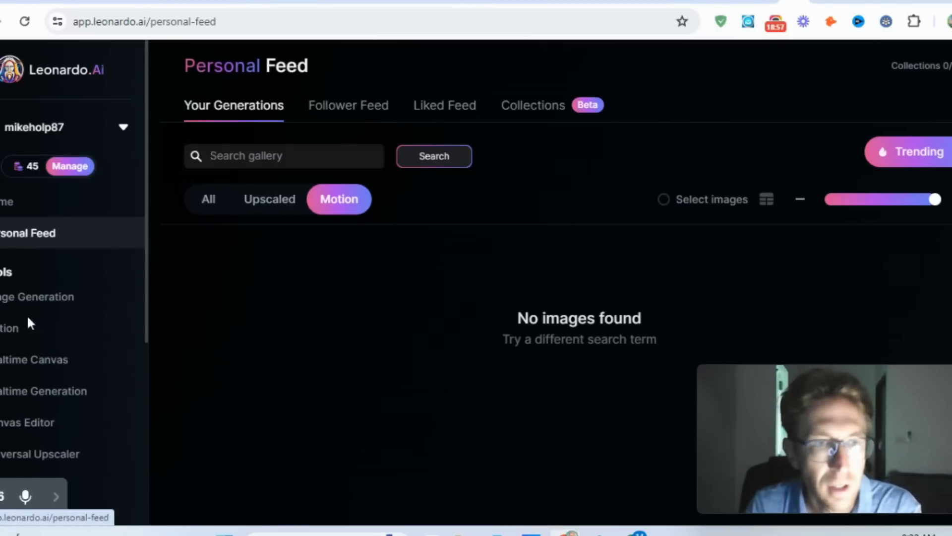
# - Look over the available tools and advanced features in the navigation list, and return to the home page
pyautogui.scroll(-1, 34, 341)
pyautogui.scroll(1, 35, 341)
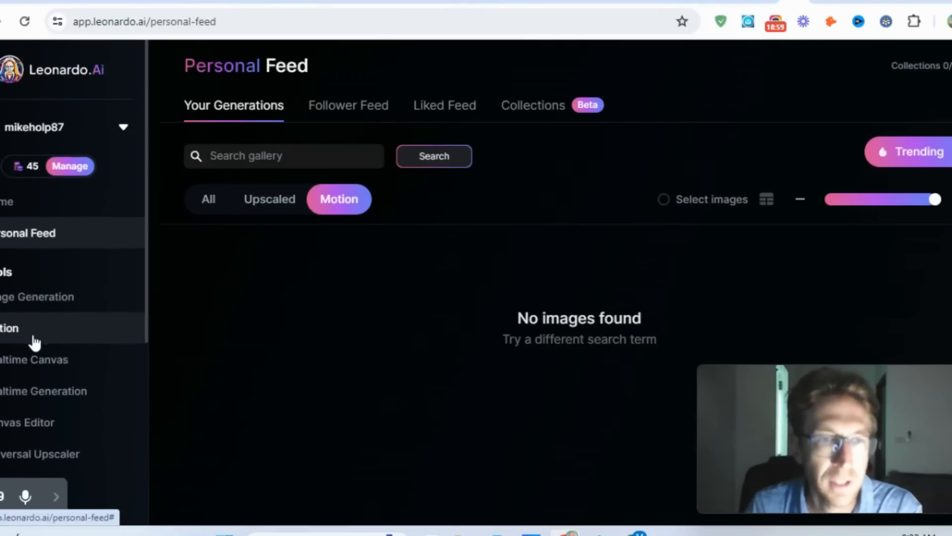
pyautogui.scroll(-1, 35, 340)
pyautogui.scroll(1, 34, 340)
pyautogui.scroll(-4, 52, 415)
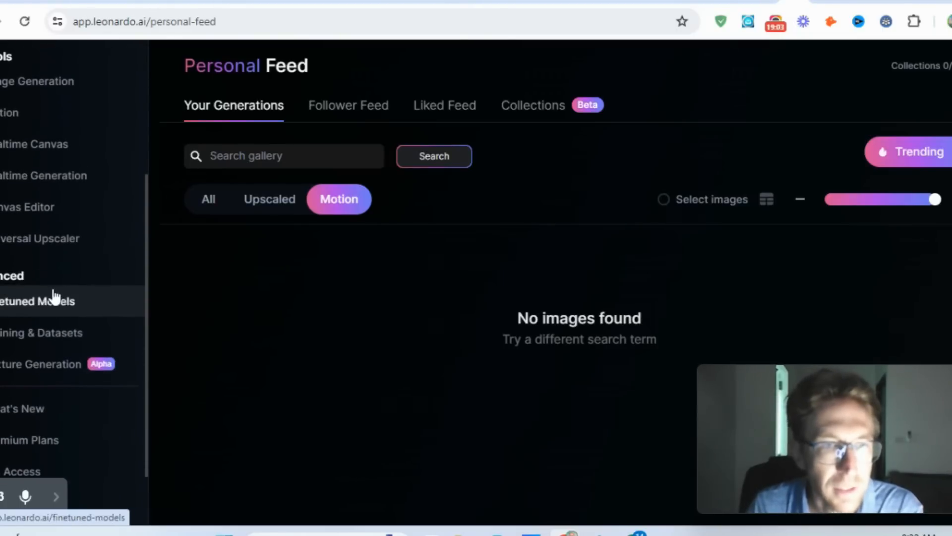
pyautogui.scroll(4, 52, 293)
pyautogui.click(10, 201)
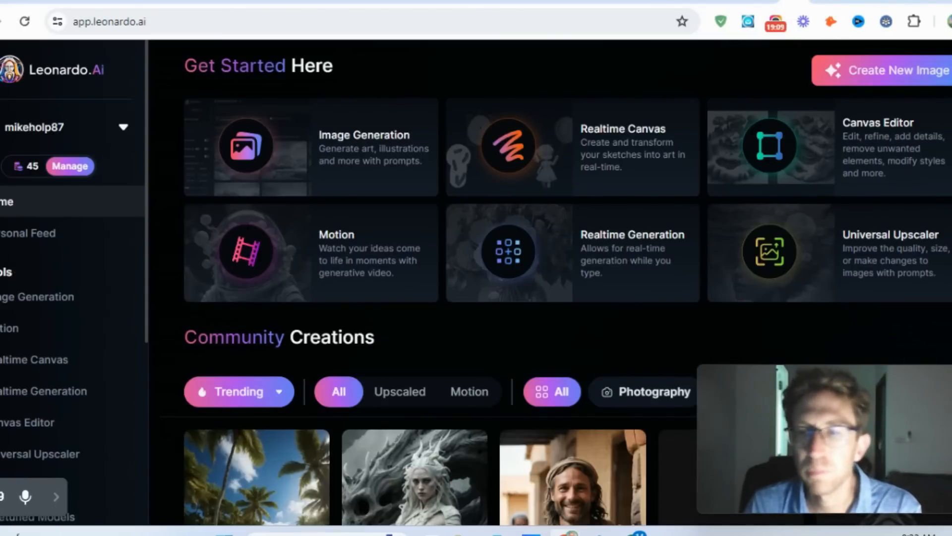
# - Open the community creation "Tropical island with glowing lagoons" and view its image enlarged
pyautogui.scroll(-7, 563, 285)
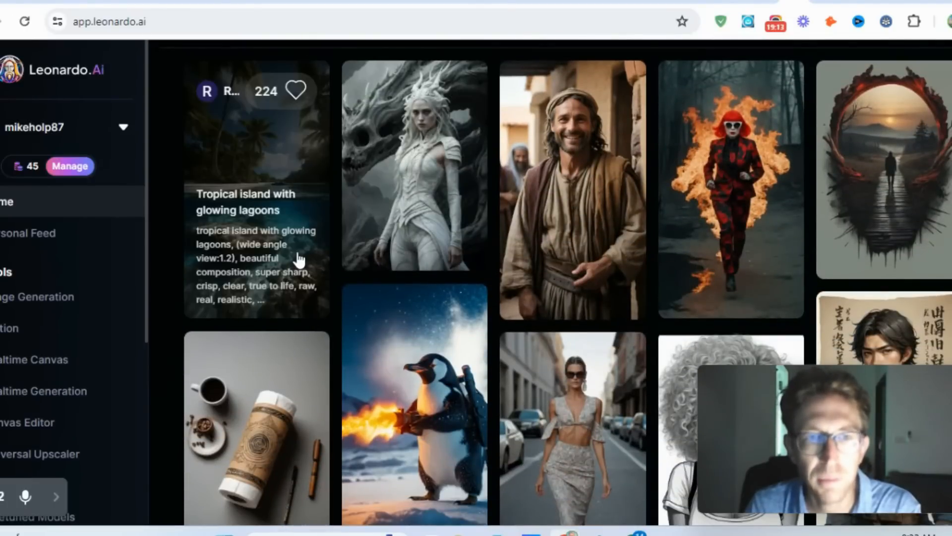
pyautogui.click(299, 259)
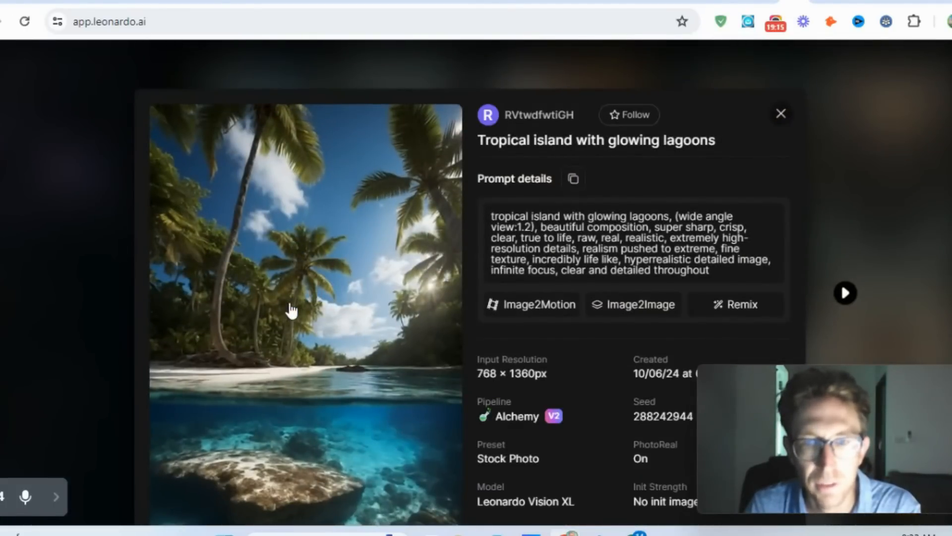
pyautogui.click(291, 311)
pyautogui.click(490, 219)
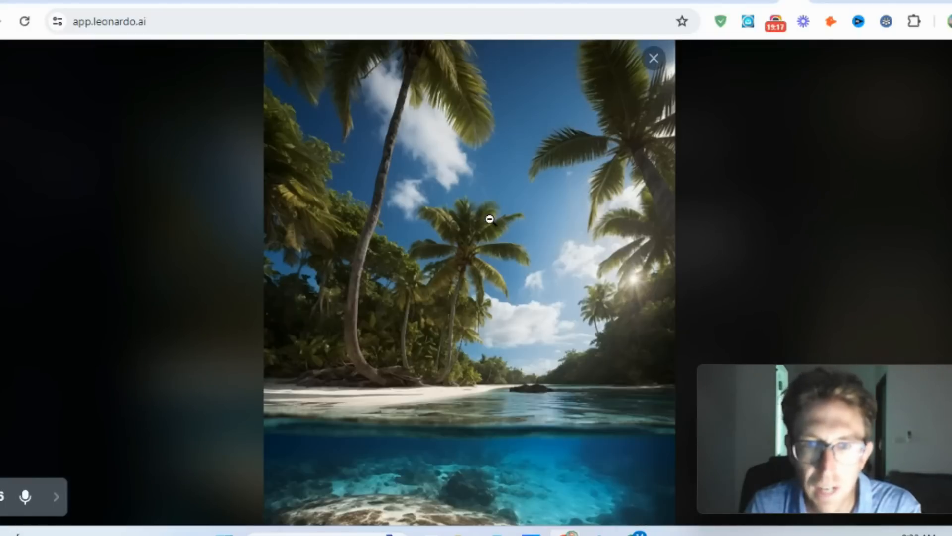
# - Examine the enlarged tropical island image from its sky down to the seabed, and return to the community gallery
pyautogui.scroll(-3, 524, 238)
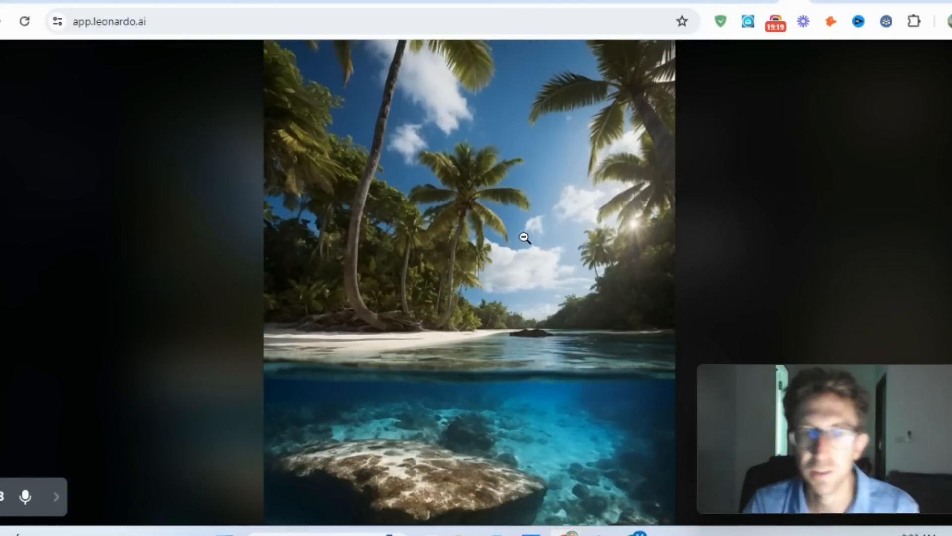
pyautogui.scroll(-3, 584, 263)
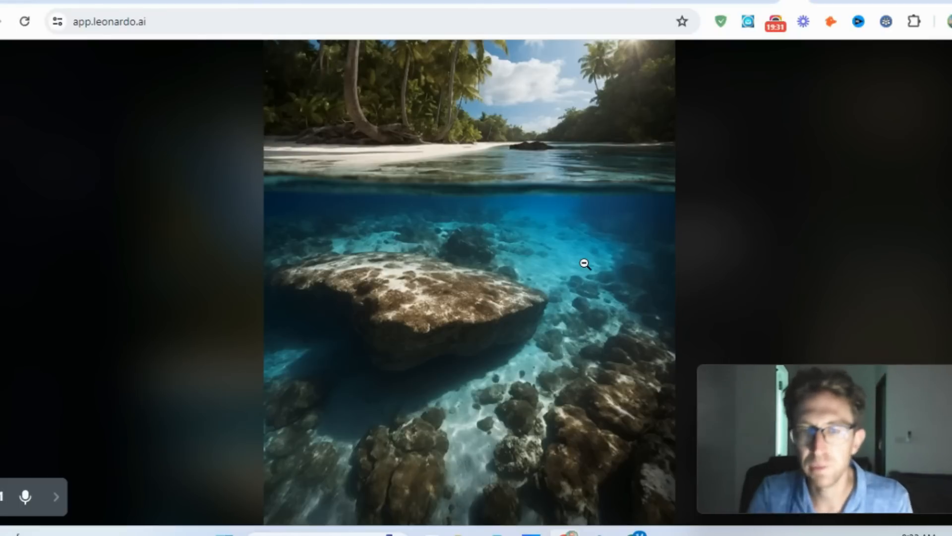
pyautogui.scroll(3, 577, 230)
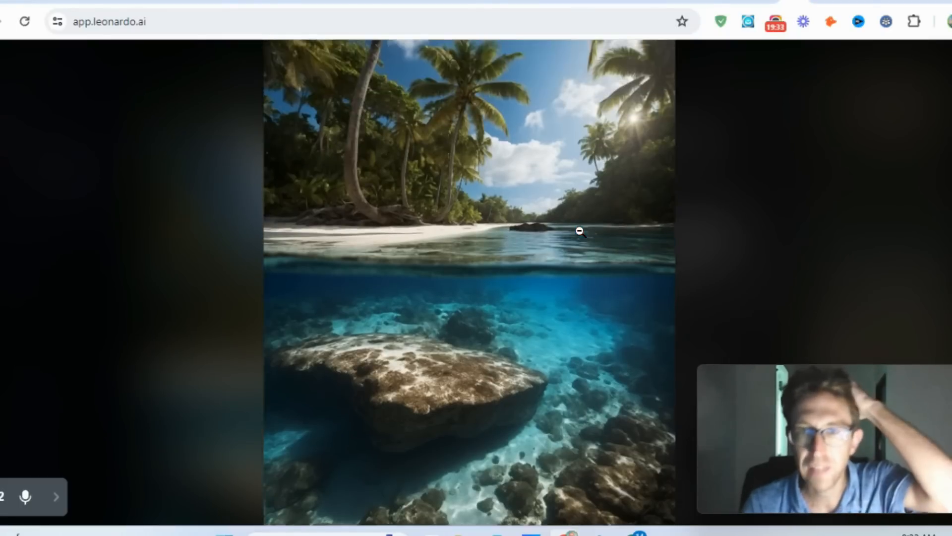
pyautogui.scroll(-2, 581, 230)
pyautogui.scroll(2, 578, 229)
pyautogui.scroll(-1, 579, 229)
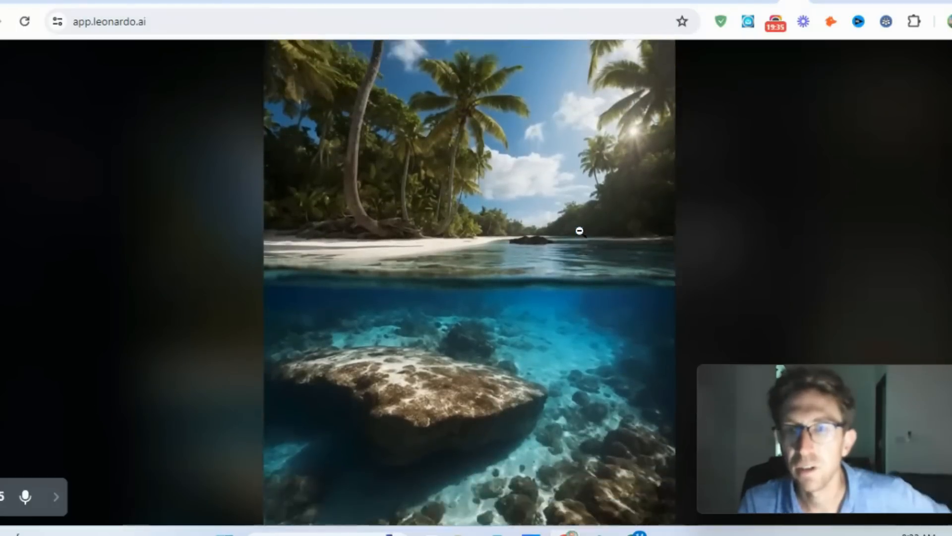
pyautogui.scroll(2, 584, 191)
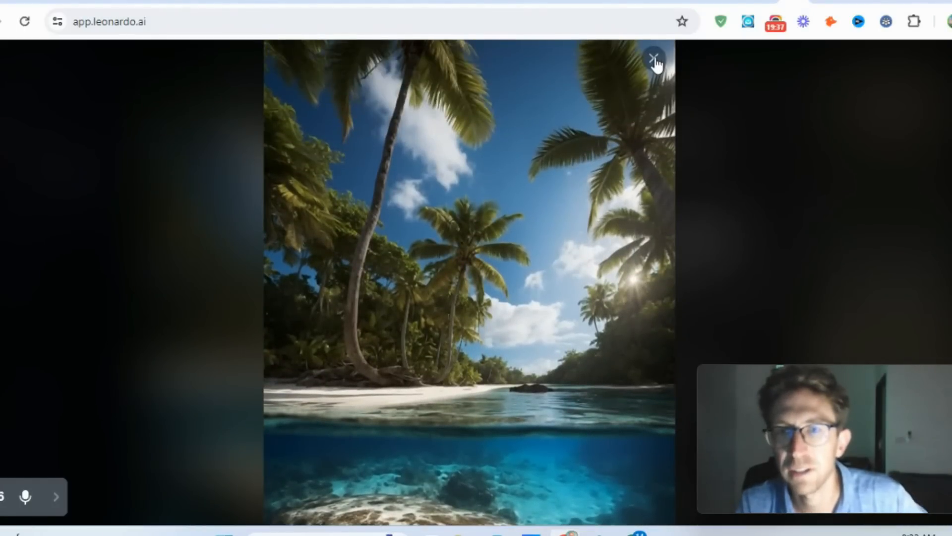
pyautogui.click(658, 65)
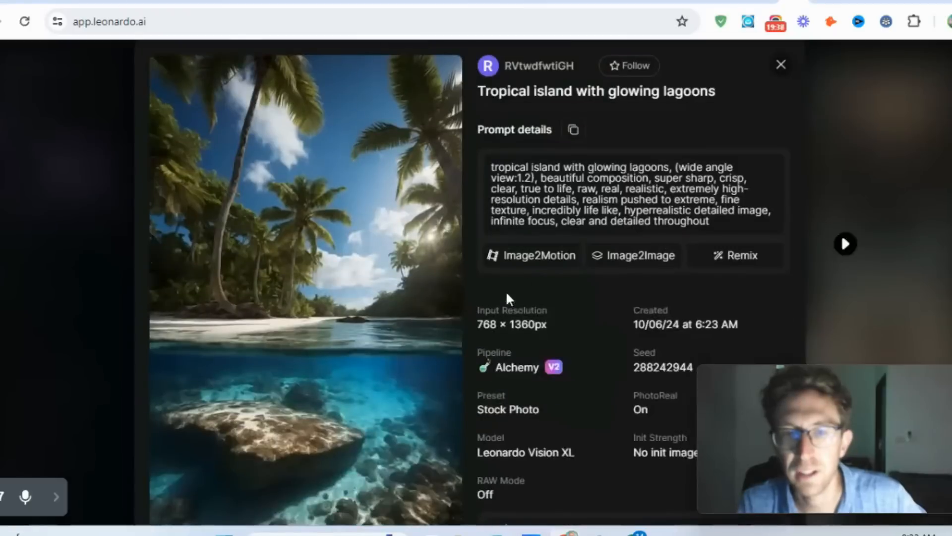
pyautogui.click(781, 65)
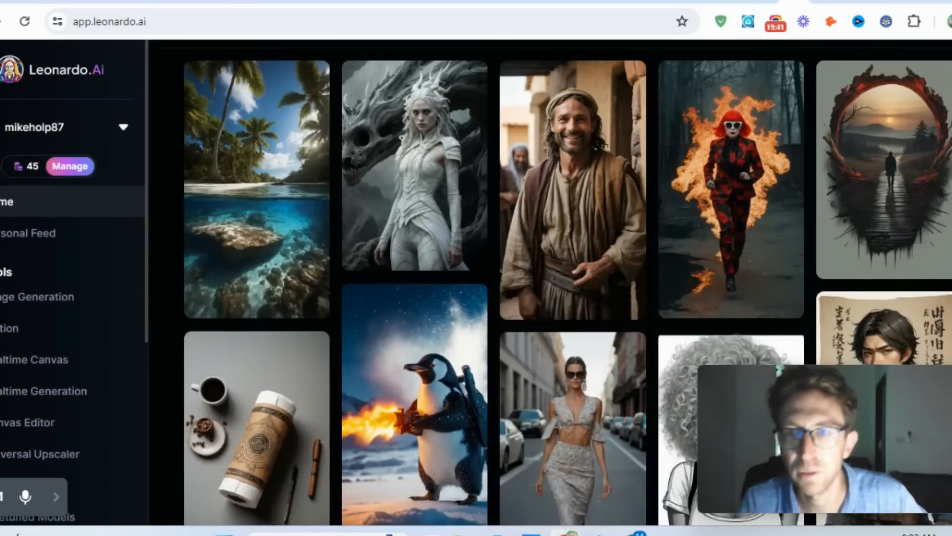
# - Find the community's Joker illustration in a purple suit, view it enlarged, and return to its details
pyautogui.scroll(-2, 550, 283)
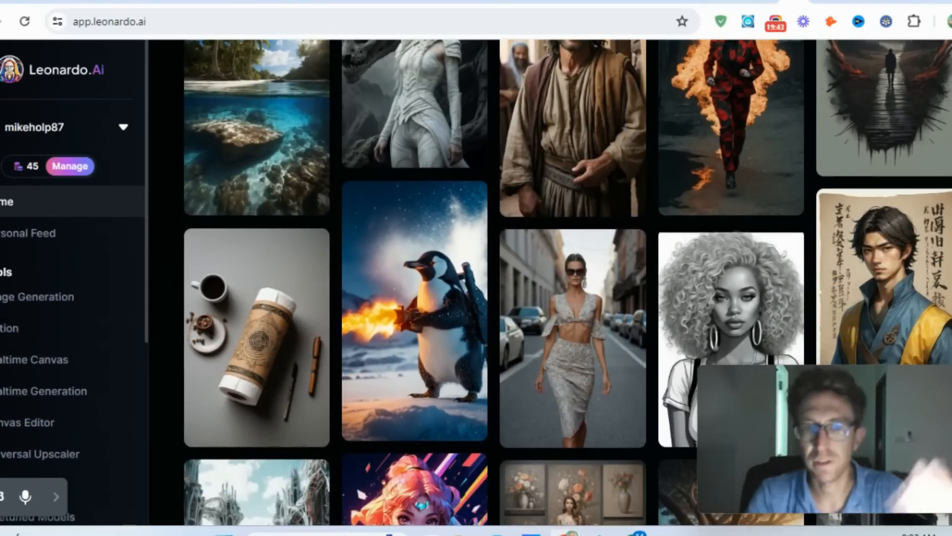
pyautogui.scroll(-7, 551, 283)
pyautogui.scroll(-8, 247, 347)
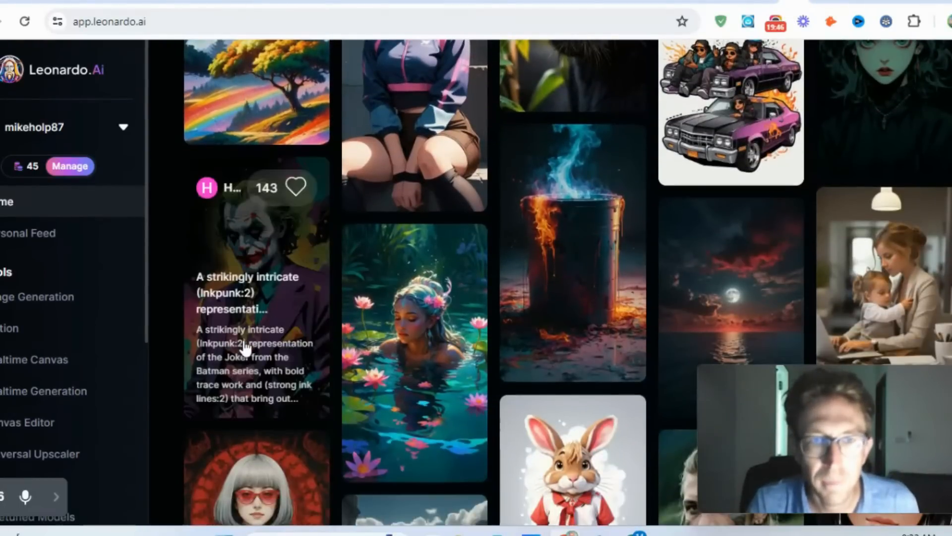
pyautogui.click(246, 347)
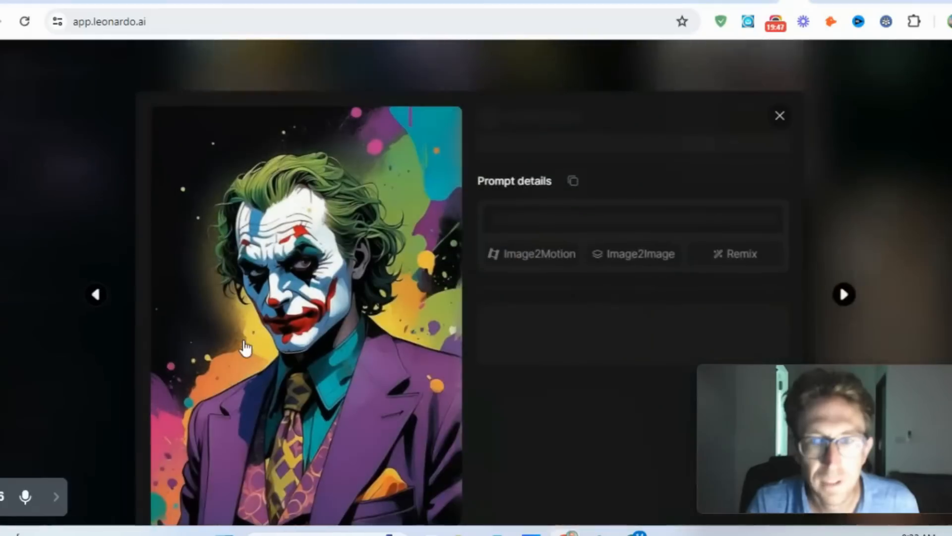
pyautogui.click(302, 268)
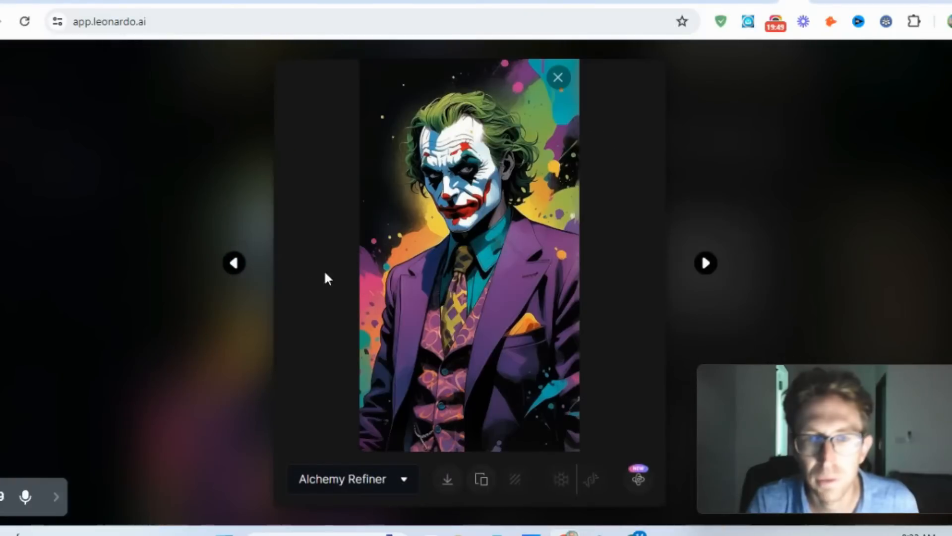
pyautogui.click(525, 202)
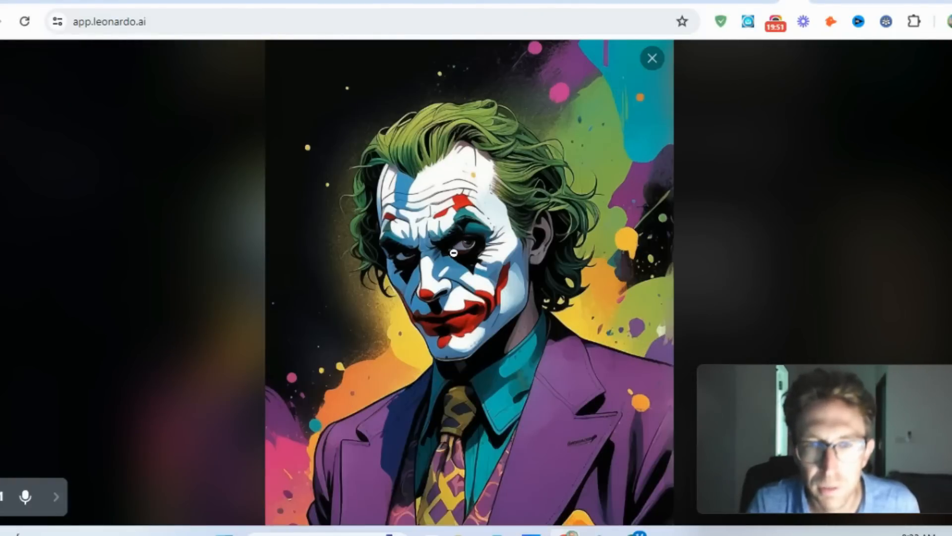
pyautogui.scroll(-6, 449, 218)
pyautogui.scroll(6, 449, 218)
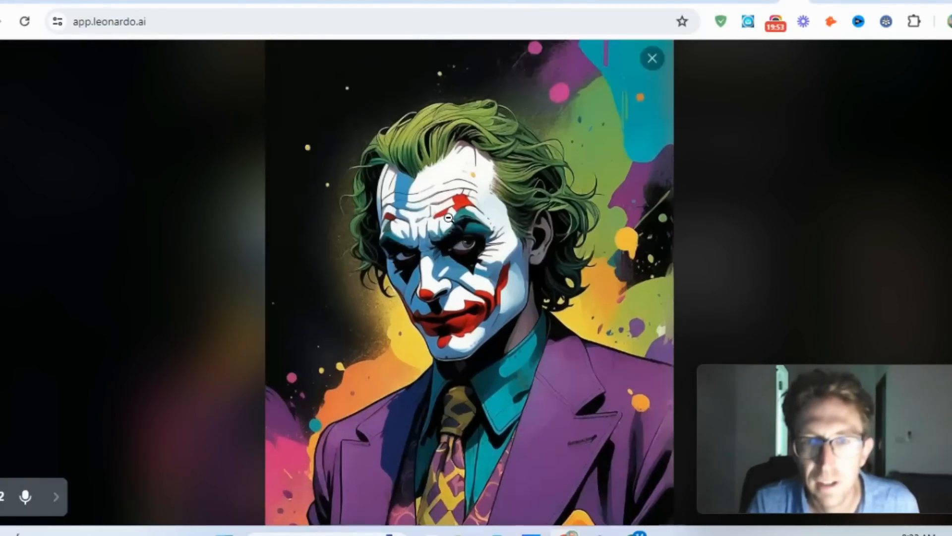
pyautogui.click(652, 59)
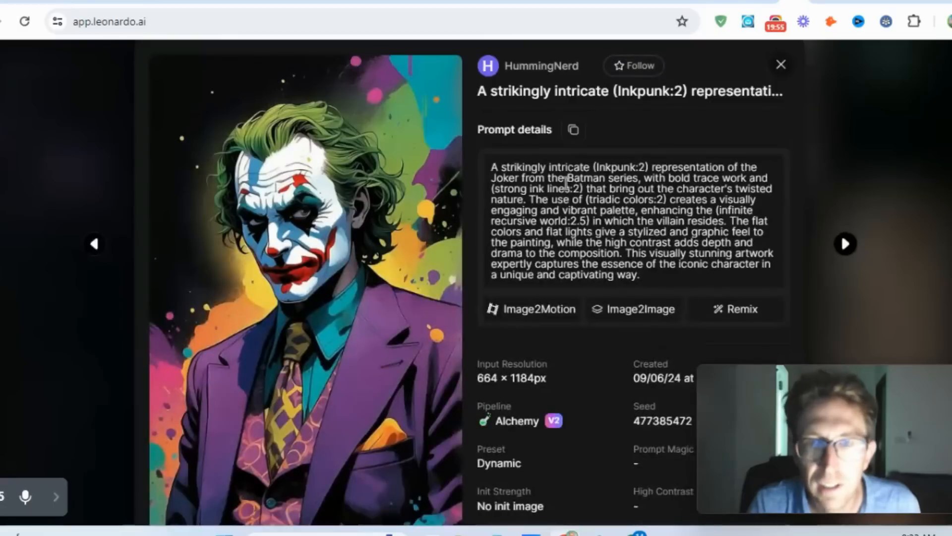
# - Read through the Joker creation's prompt and download its Alchemy Refiner image
pyautogui.moveTo(541, 172); pyautogui.dragTo(683, 292)
pyautogui.click(651, 243)
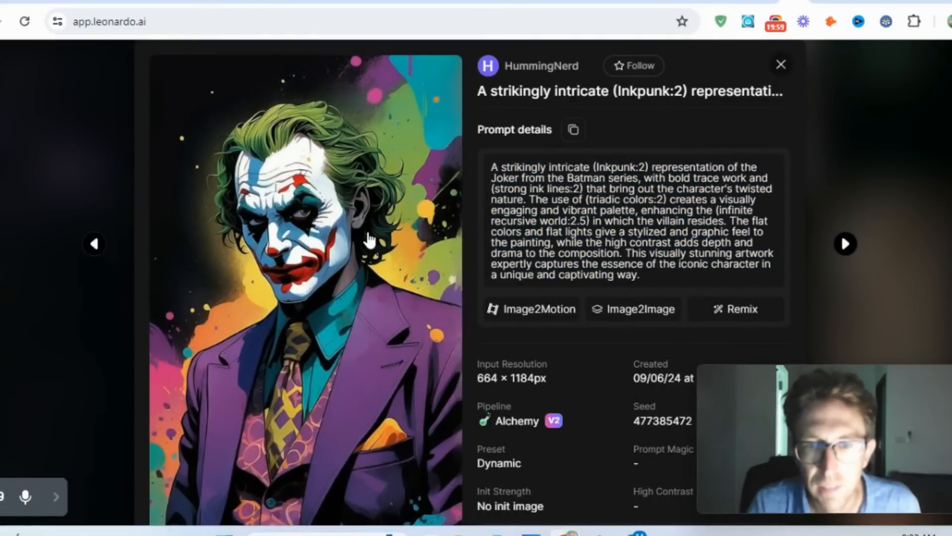
pyautogui.scroll(-5, 369, 240)
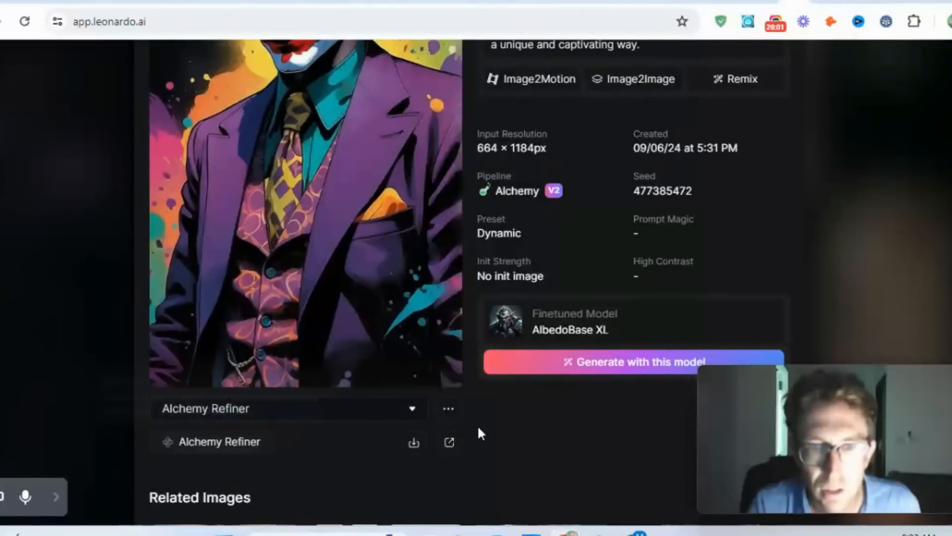
pyautogui.click(413, 443)
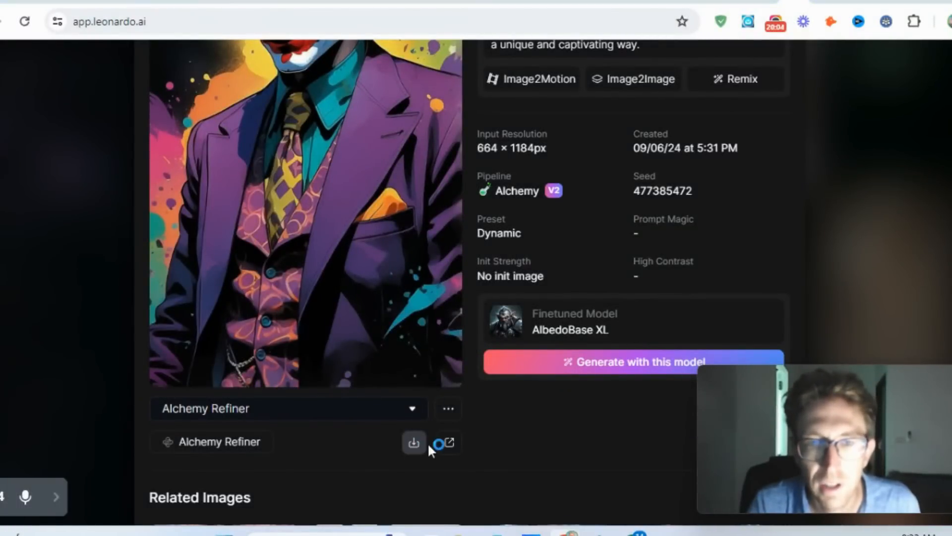
pyautogui.click(837, 9)
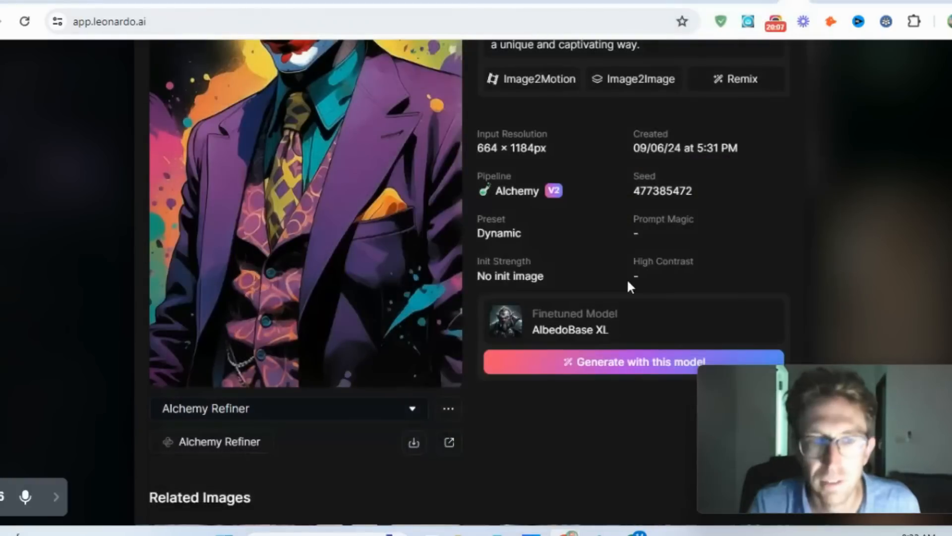
# - Check which image versions the Joker creation offers, and return to the community gallery
pyautogui.click(392, 414)
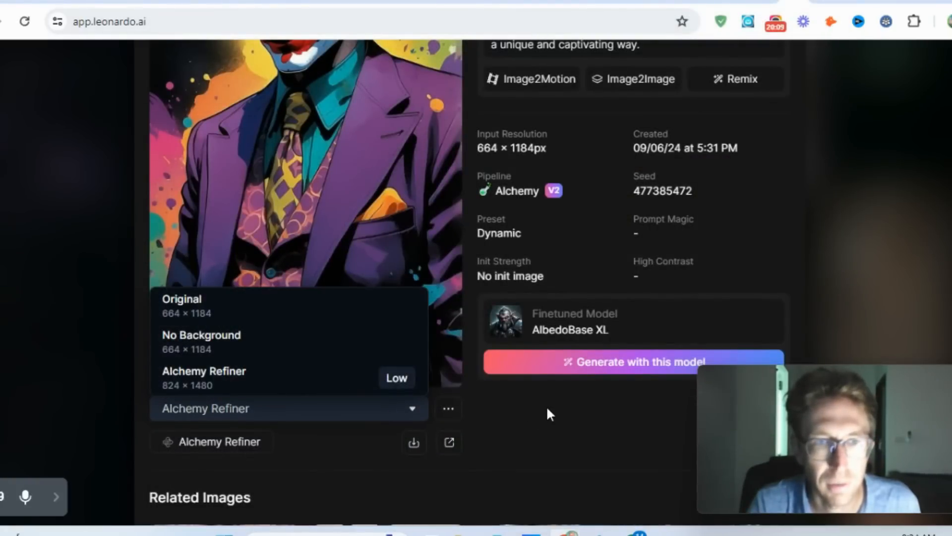
pyautogui.click(565, 417)
pyautogui.scroll(5, 660, 193)
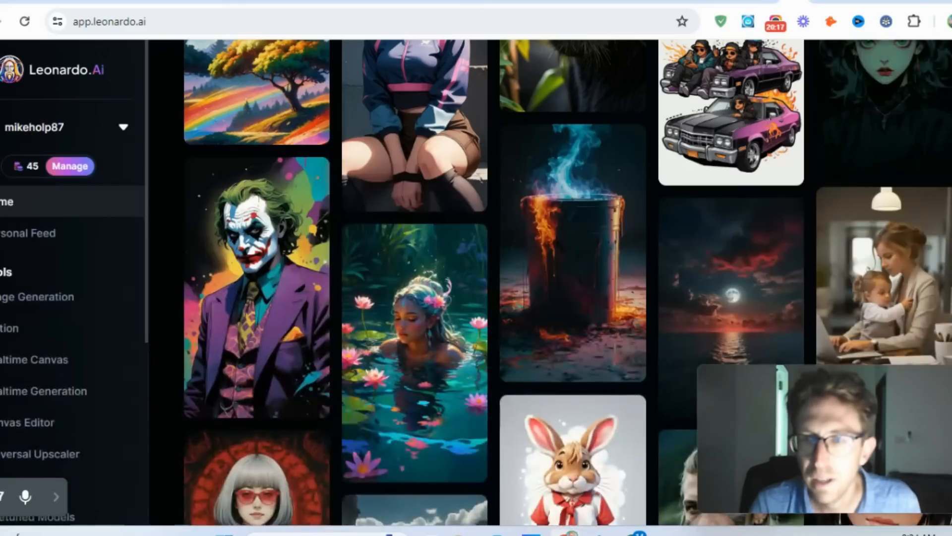
# - Open the community illustration of a confident, muscular man among vegetables, highlight its prompt for reading, and close it
pyautogui.scroll(-4, 496, 283)
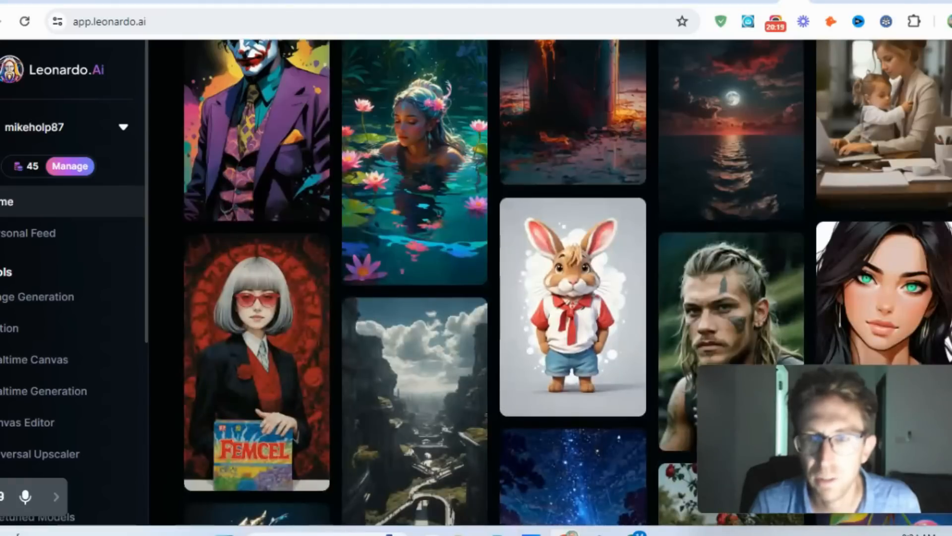
pyautogui.scroll(-10, 496, 283)
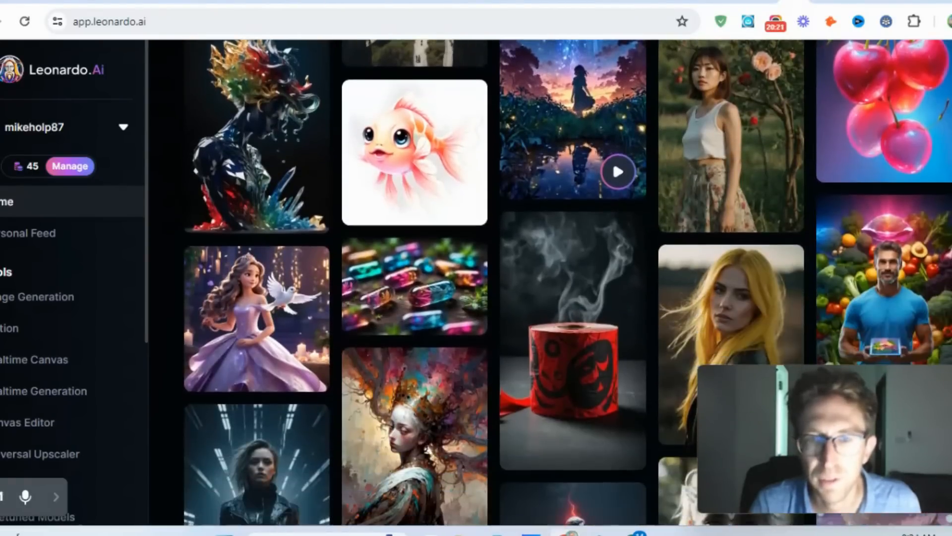
pyautogui.scroll(-2, 496, 283)
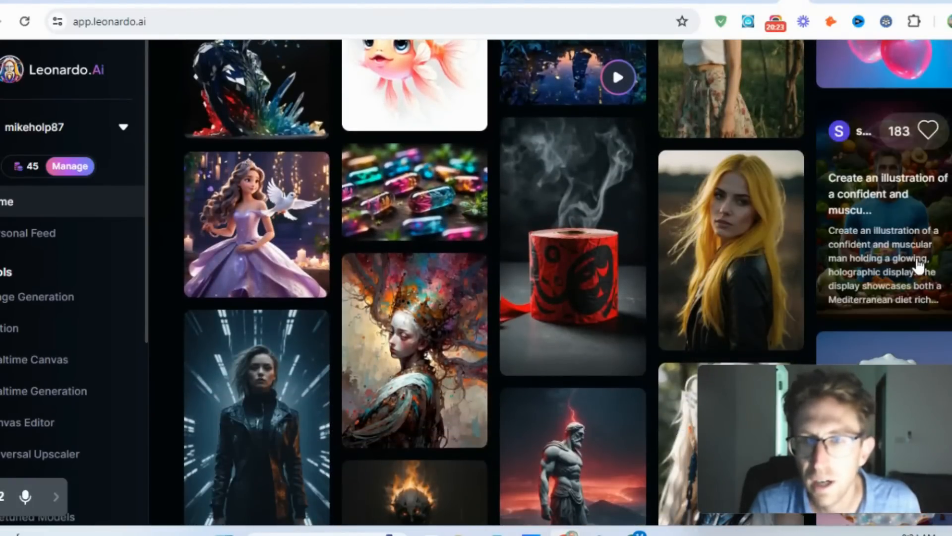
pyautogui.click(918, 266)
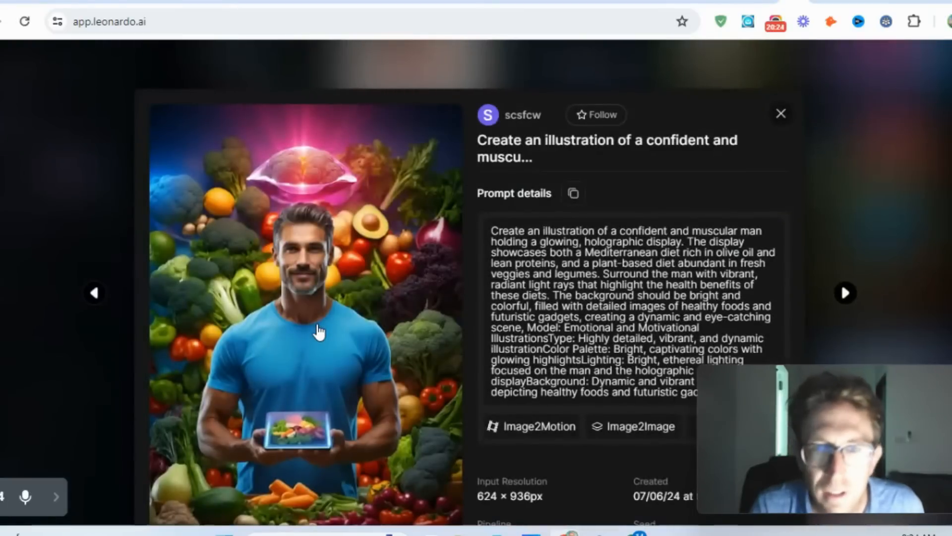
pyautogui.moveTo(498, 234); pyautogui.dragTo(651, 387)
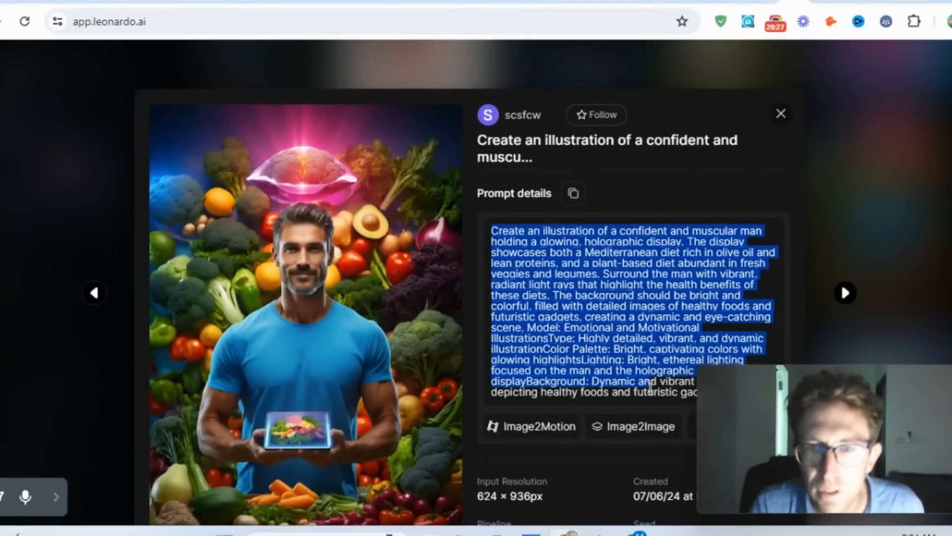
pyautogui.click(782, 115)
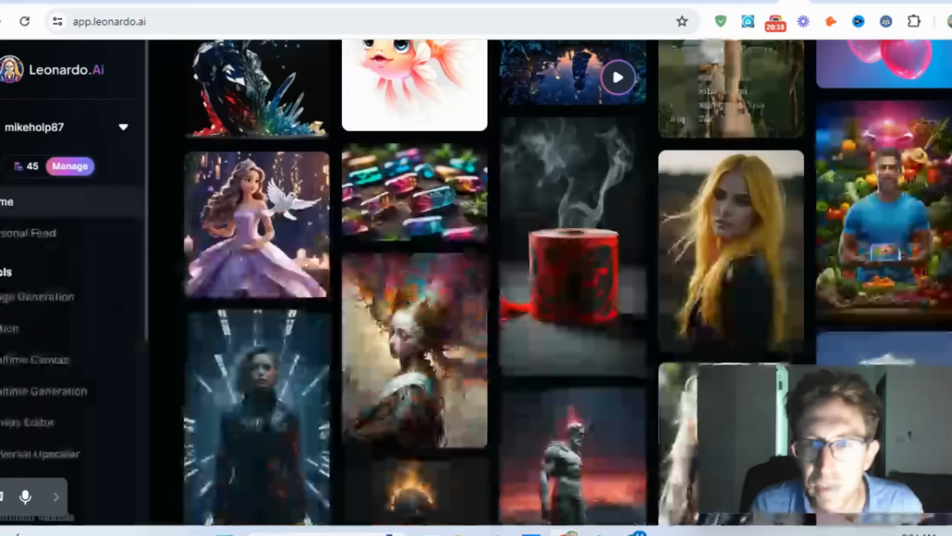
# - Open the community creation "A 25-year-old Spanish woman", inspect its image at full size, and return to its details
pyautogui.scroll(-10, 496, 282)
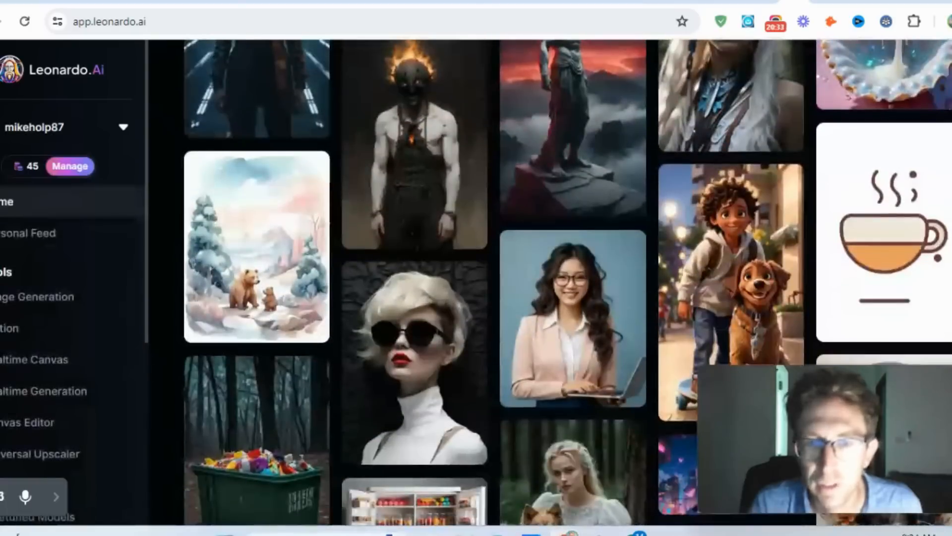
pyautogui.scroll(-4, 496, 282)
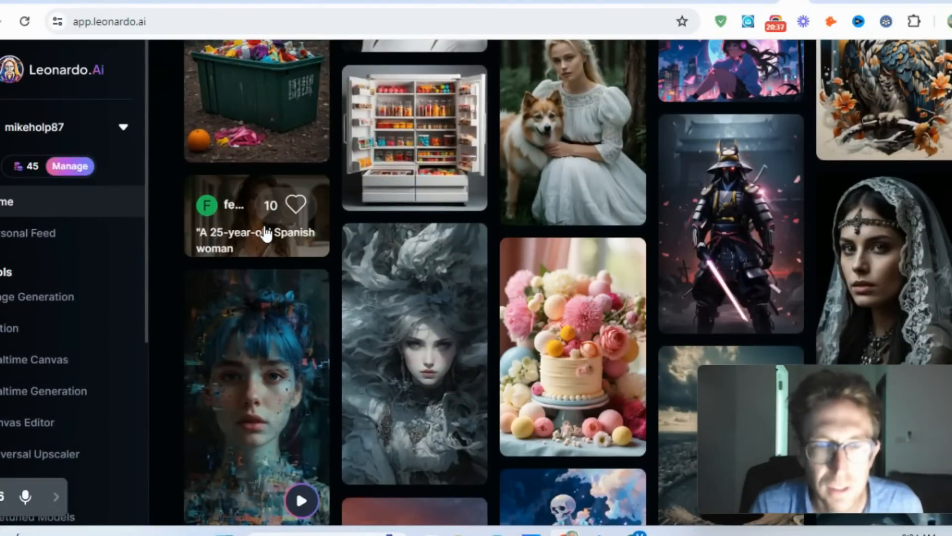
pyautogui.click(266, 233)
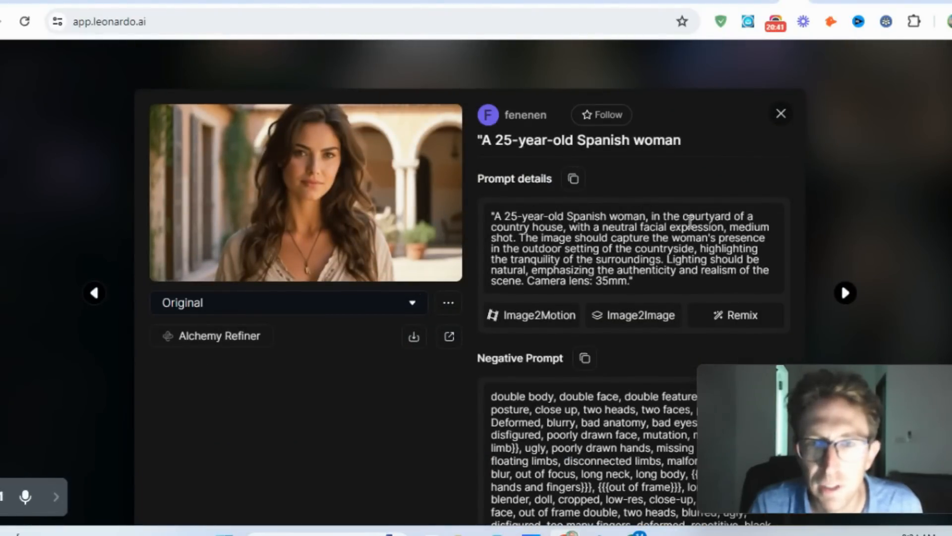
pyautogui.click(367, 174)
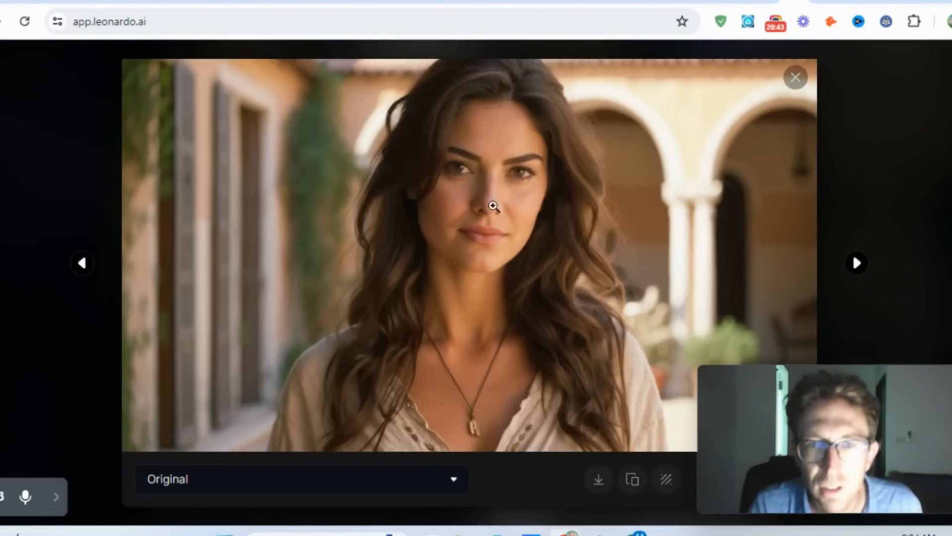
pyautogui.click(489, 166)
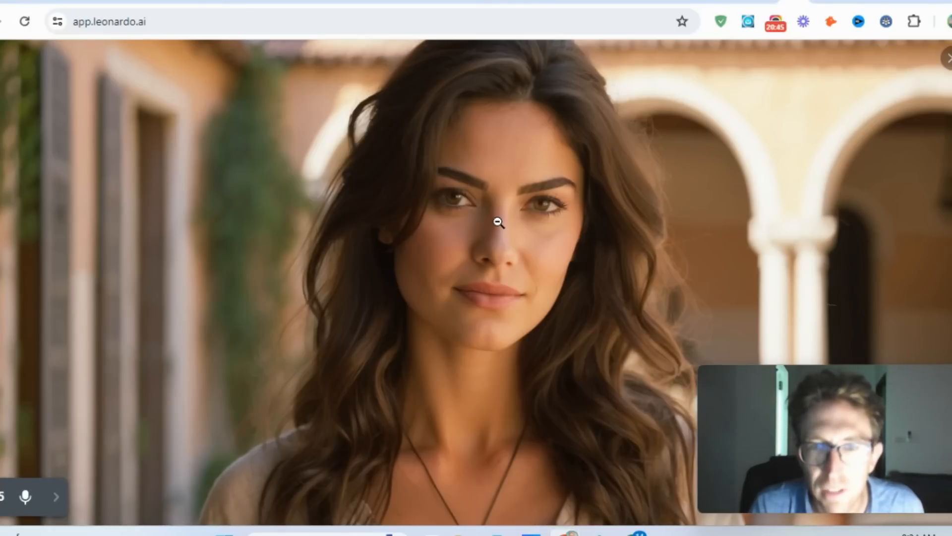
pyautogui.scroll(-2, 597, 232)
pyautogui.scroll(2, 887, 194)
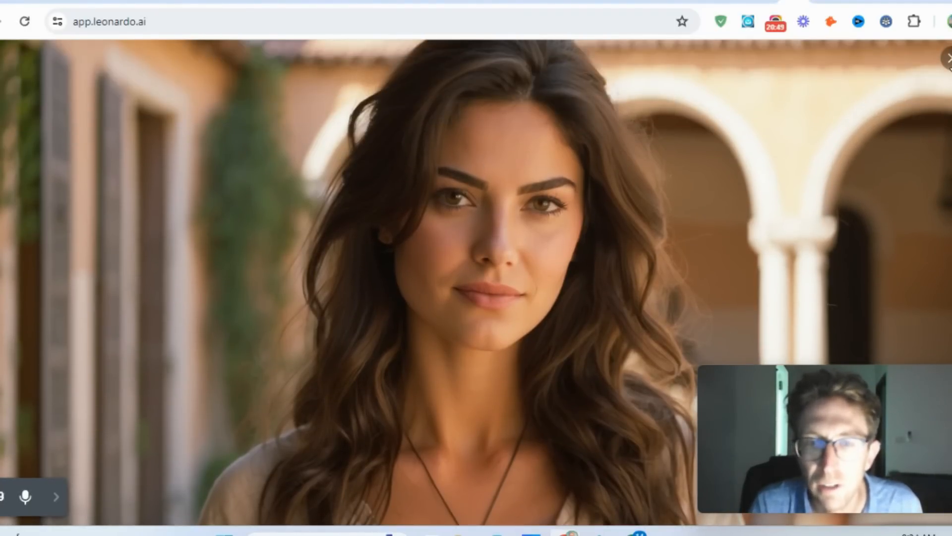
pyautogui.click(949, 60)
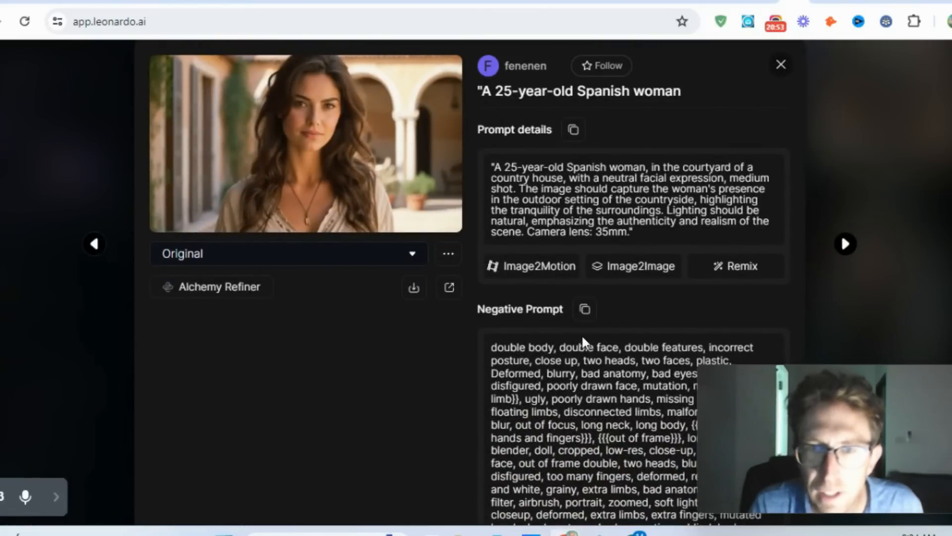
# - Look over the Spanish woman creation's negative prompt and close its details
pyautogui.scroll(-3, 581, 335)
pyautogui.scroll(4, 665, 328)
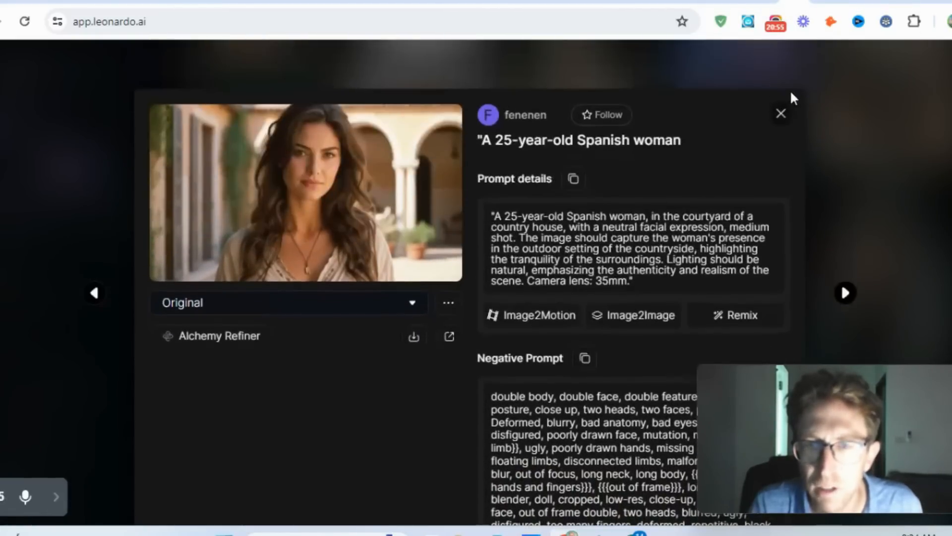
pyautogui.click(781, 115)
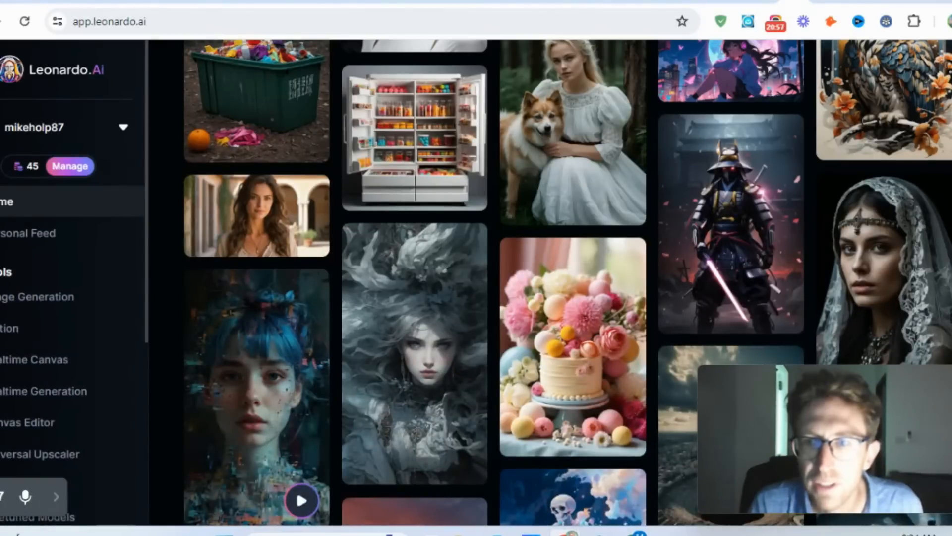
# - Open the community motion clip of a boy sitting on a dark mountain cliff, view it enlarged, and return to the gallery
pyautogui.scroll(-8, 496, 283)
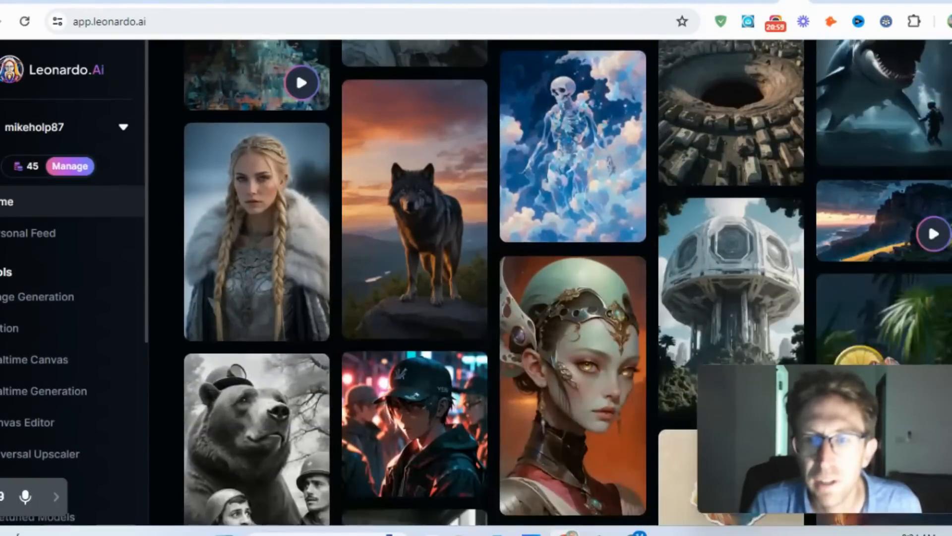
pyautogui.click(908, 242)
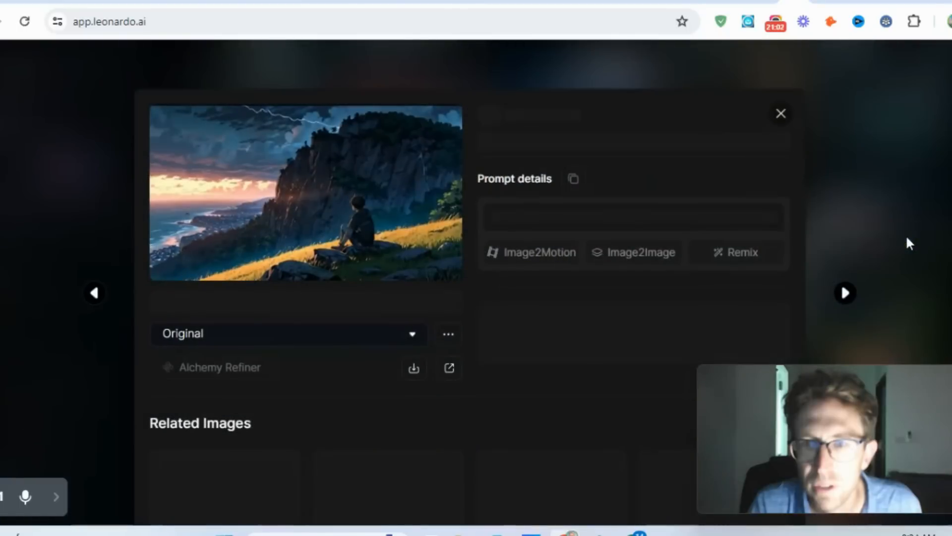
pyautogui.click(323, 207)
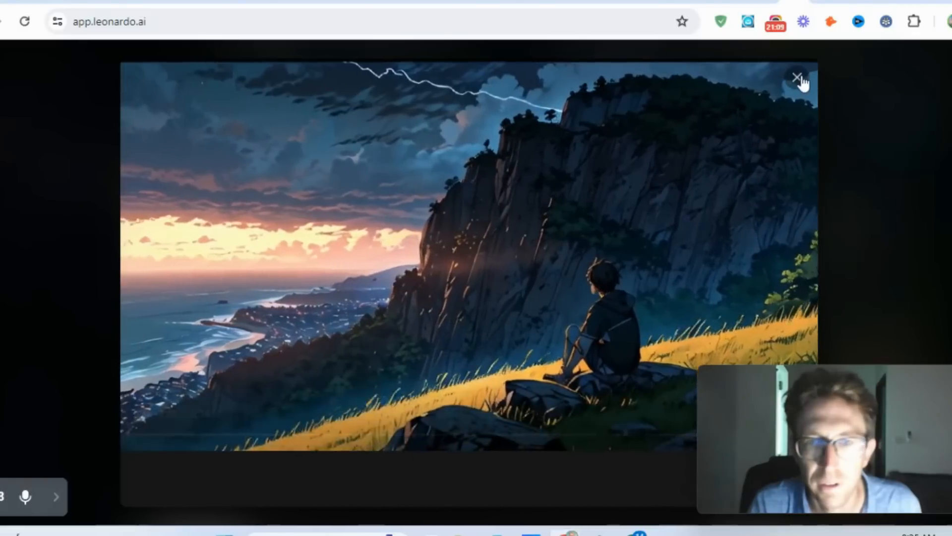
pyautogui.click(797, 77)
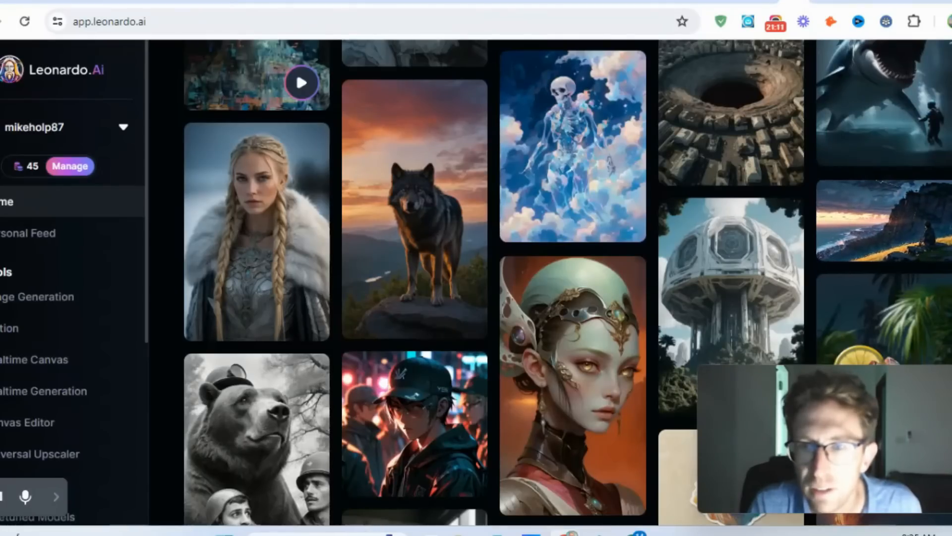
# - Open the community creation of the exotic Elezen princess and highlight its title and prompt for reading
pyautogui.click(566, 346)
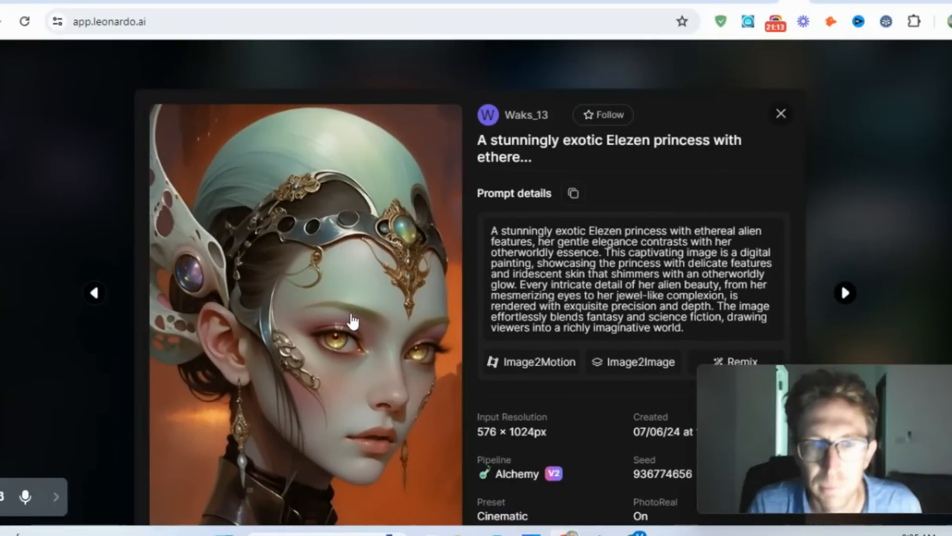
pyautogui.moveTo(645, 140); pyautogui.dragTo(747, 163)
pyautogui.click(747, 162)
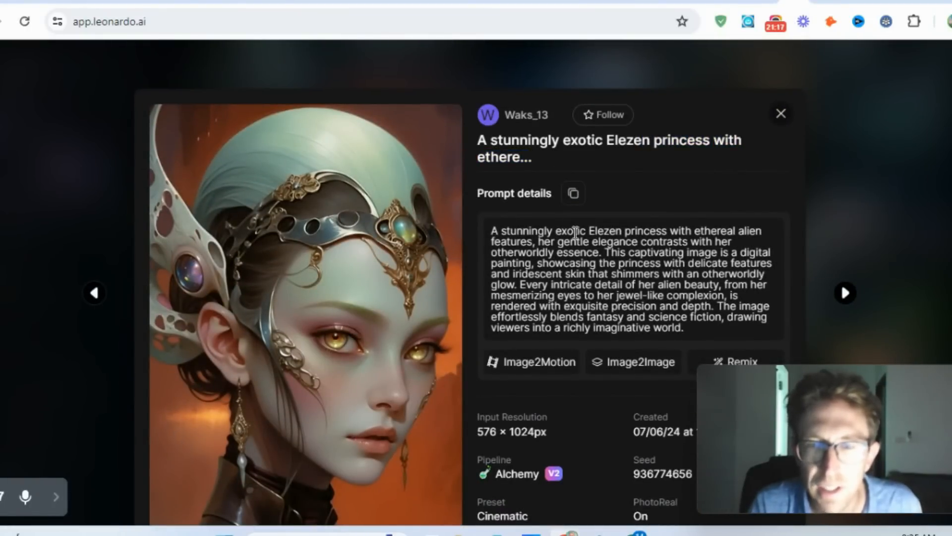
pyautogui.moveTo(575, 231); pyautogui.dragTo(770, 289)
pyautogui.click(534, 297)
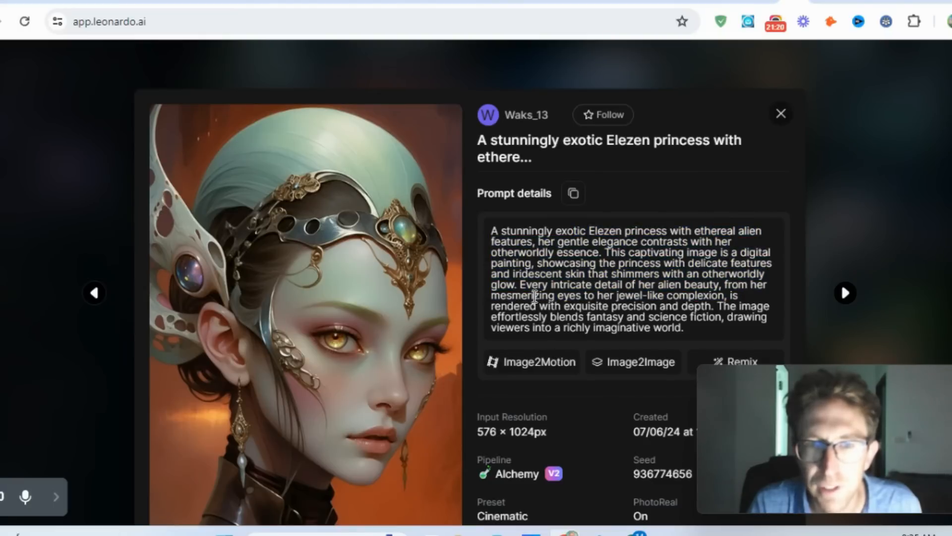
# - Inspect the Elezen princess image at full size, then close the enlarged view and the creation's details
pyautogui.click(353, 315)
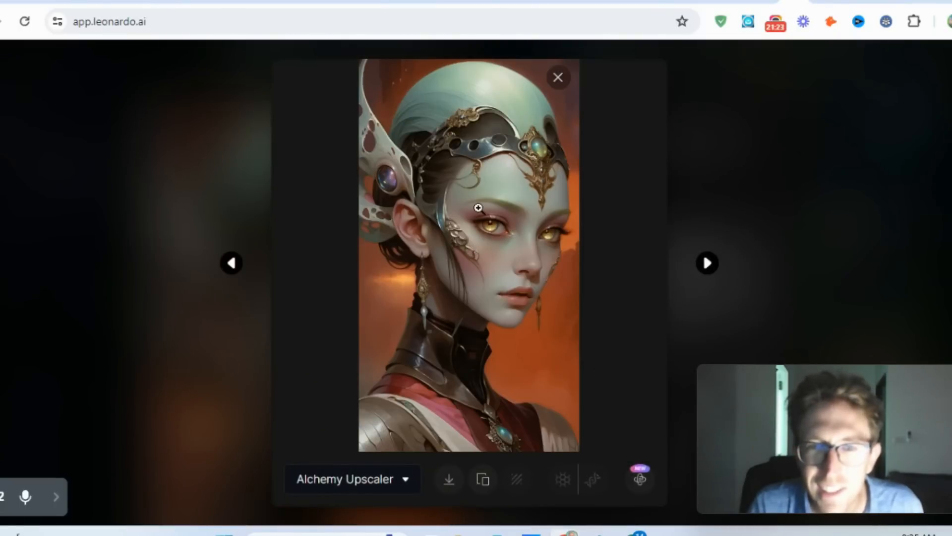
pyautogui.click(478, 207)
pyautogui.scroll(-3, 521, 302)
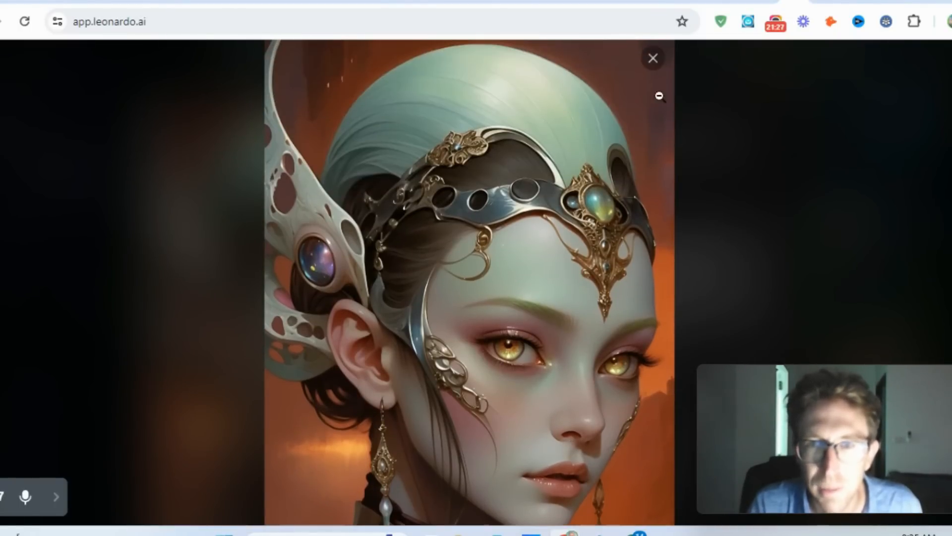
pyautogui.click(653, 58)
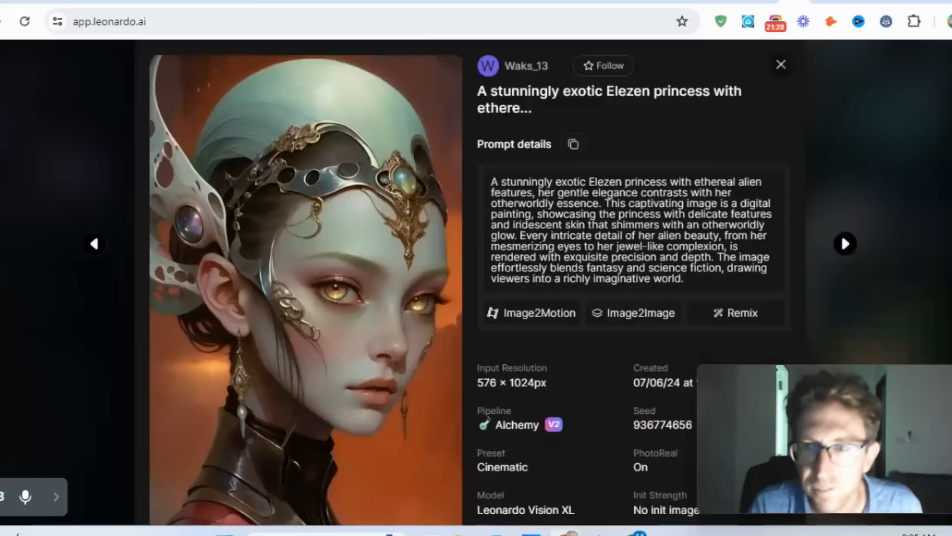
pyautogui.click(781, 65)
# - Find the community portrait "Mexican model with brown skin" further down the gallery, inspect its image at full size, and close it
pyautogui.scroll(-6, 568, 282)
pyautogui.scroll(3, 568, 283)
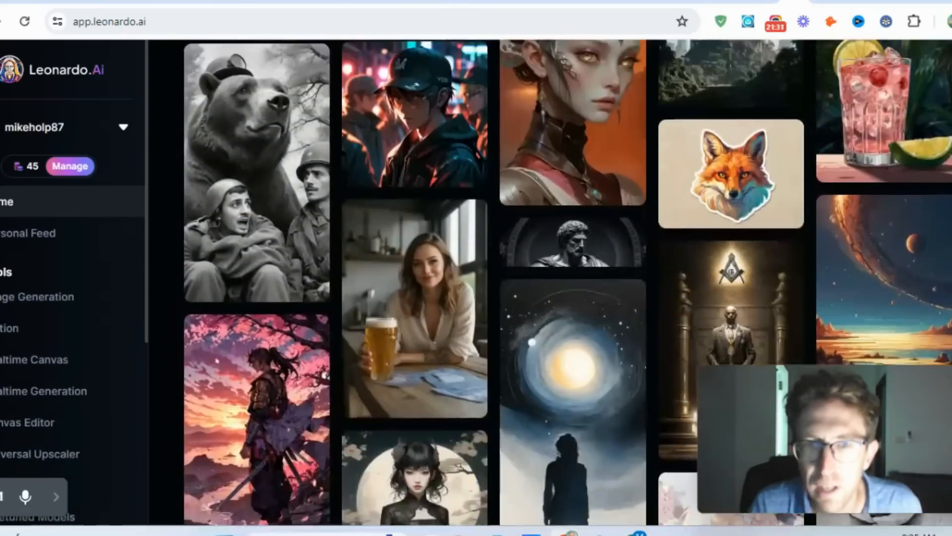
pyautogui.scroll(-2, 568, 283)
pyautogui.scroll(-15, 568, 283)
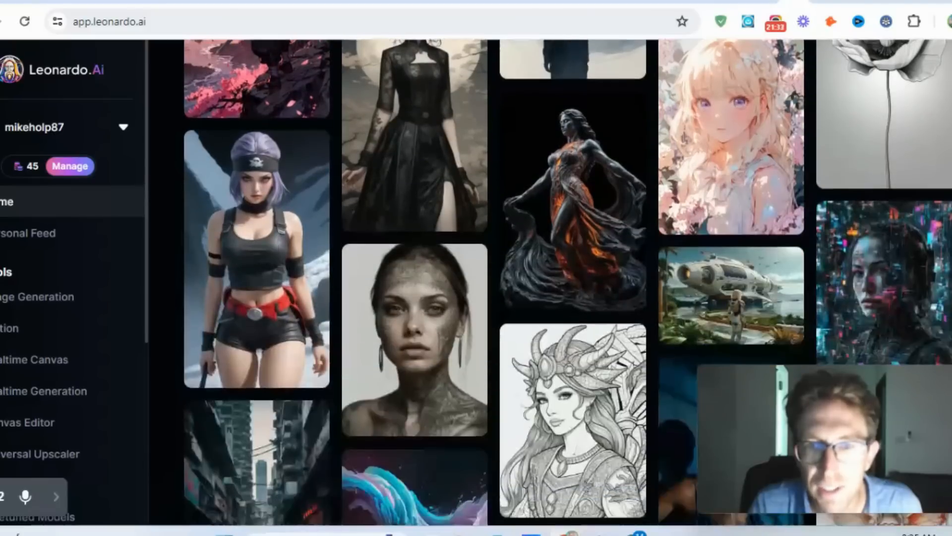
pyautogui.scroll(-6, 568, 283)
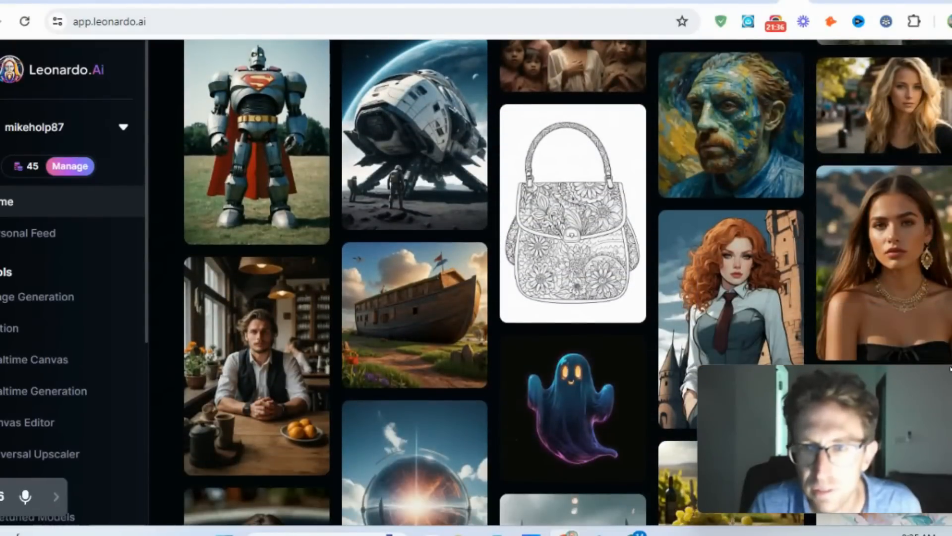
pyautogui.moveTo(912, 310)
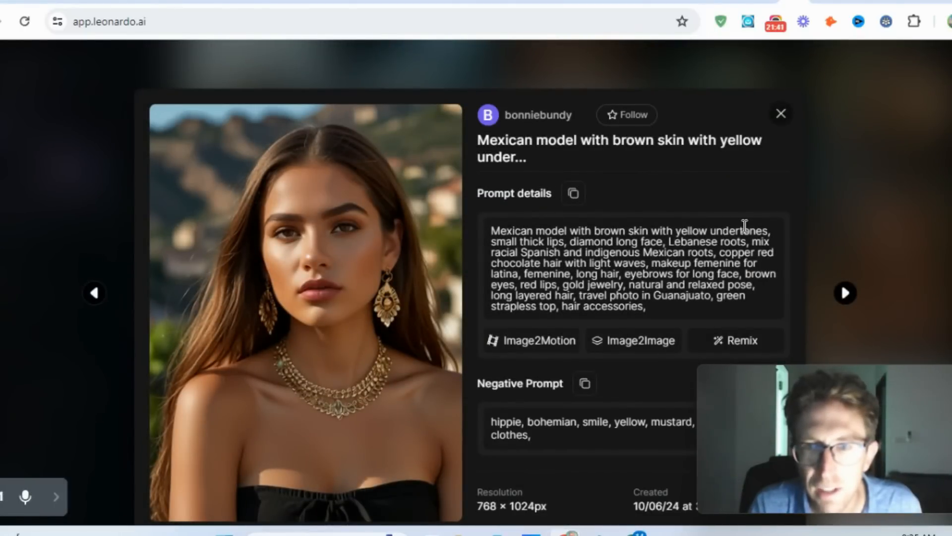
pyautogui.click(369, 307)
pyautogui.click(496, 189)
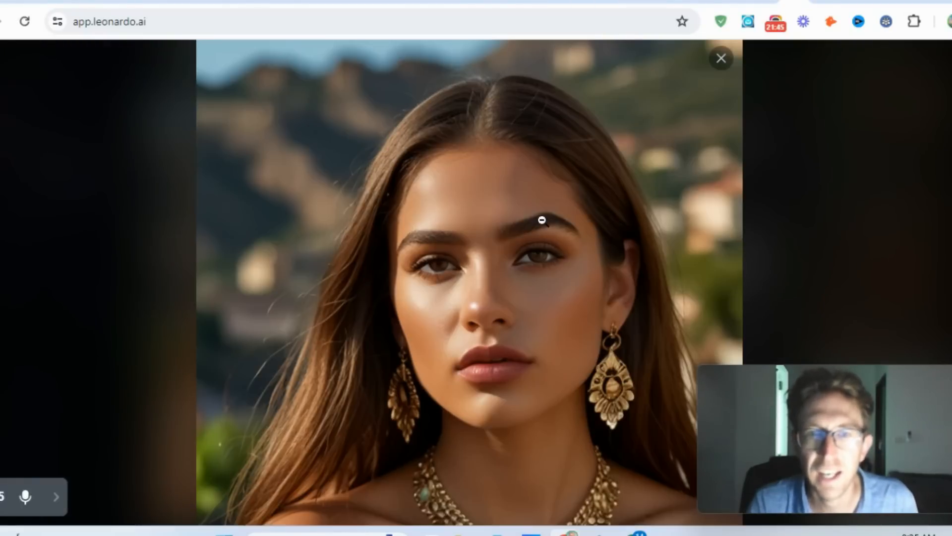
pyautogui.scroll(-1, 685, 112)
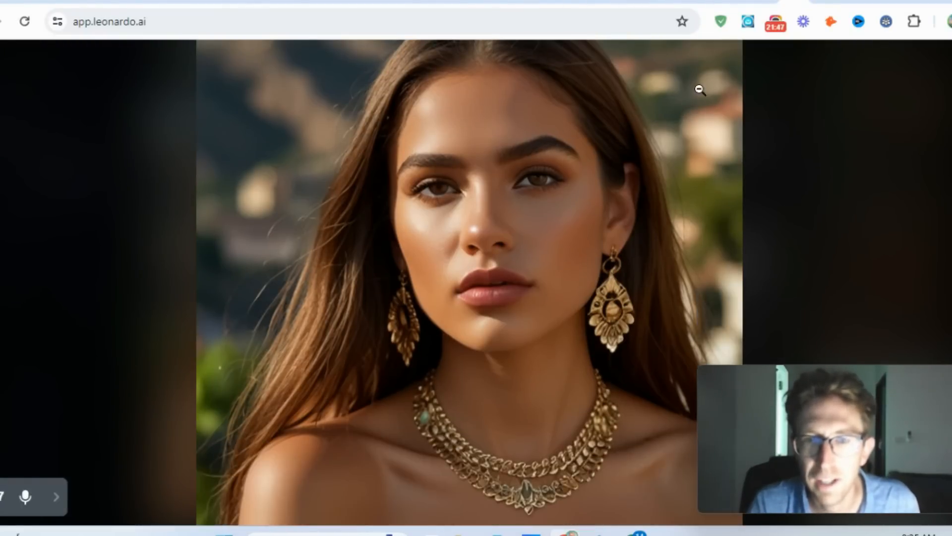
pyautogui.click(717, 113)
pyautogui.click(723, 59)
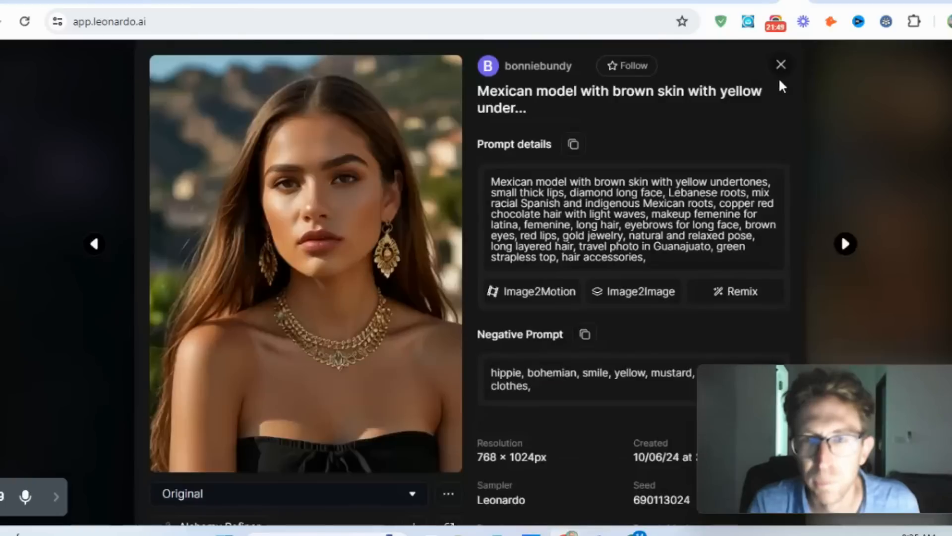
pyautogui.click(785, 64)
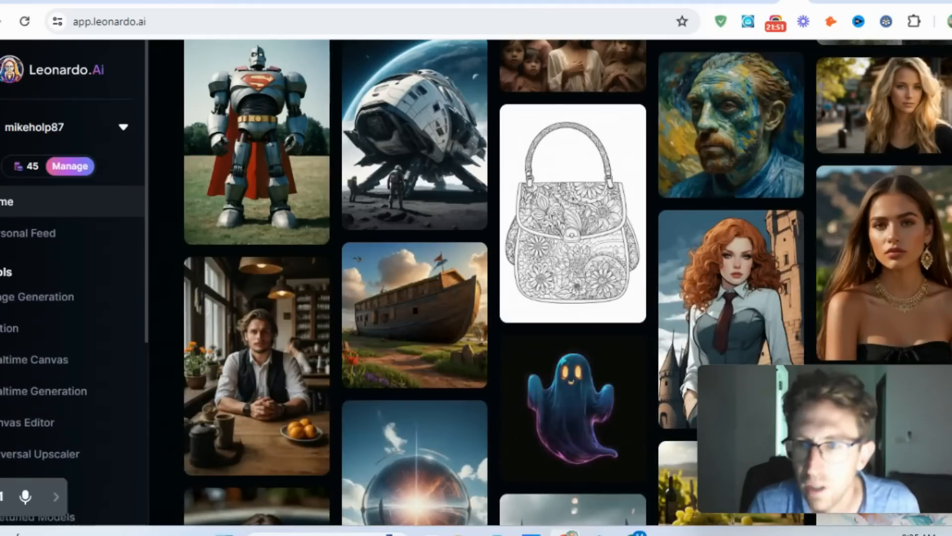
# - Find the community motion clip of an anime girl wearing headphones at a sunset window, play it enlarged, and close it
pyautogui.scroll(-15, 567, 281)
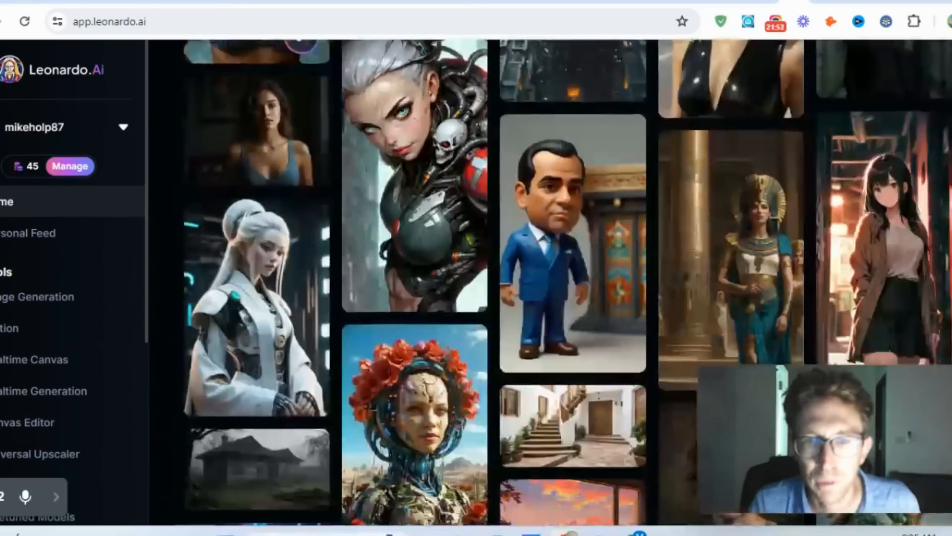
pyautogui.scroll(-5, 568, 282)
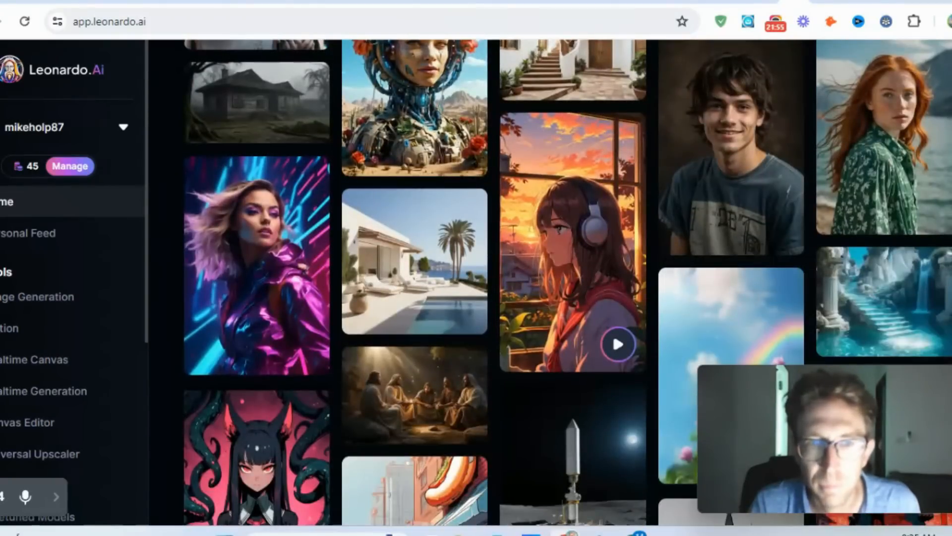
pyautogui.click(569, 263)
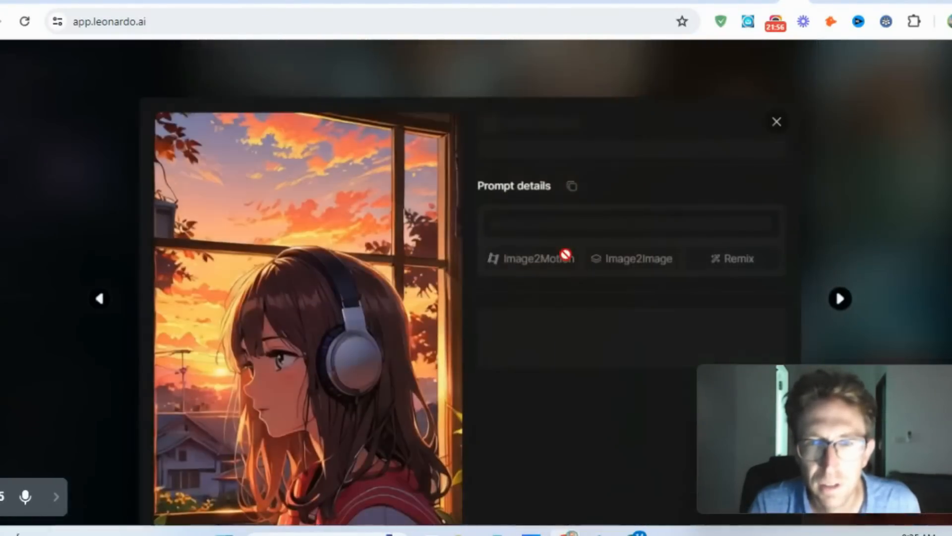
pyautogui.click(350, 332)
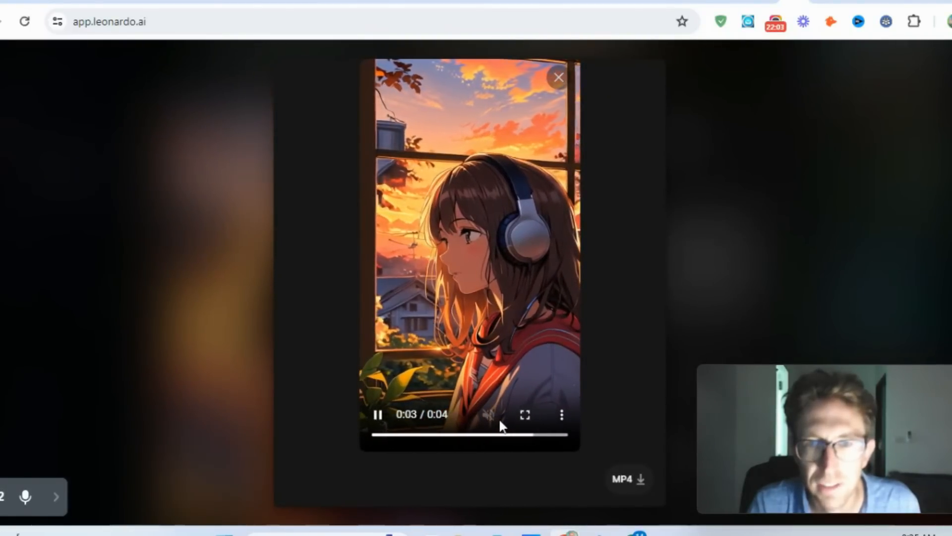
pyautogui.click(868, 193)
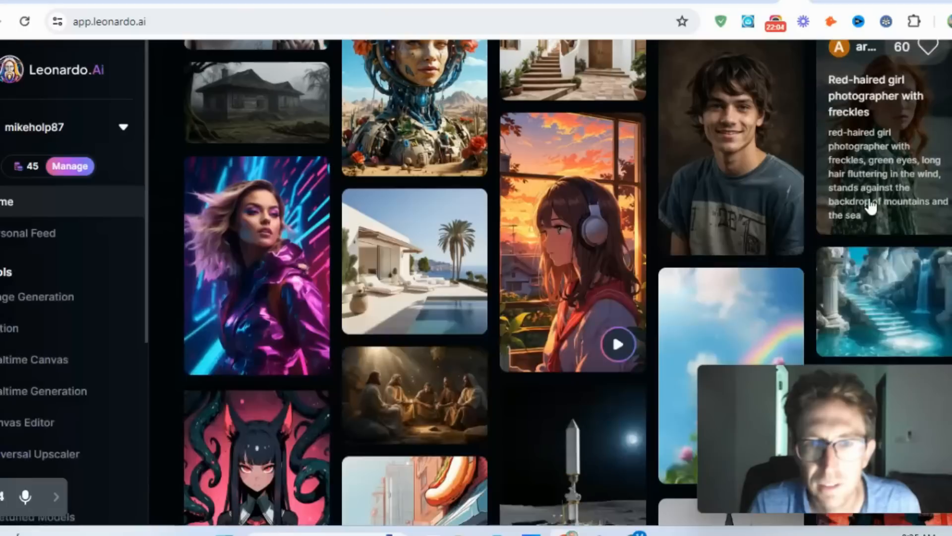
# - Open the community creation "Illustrate an electrifying and dynamic scene", inspect its image at full size, and close it
pyautogui.scroll(-4, 868, 193)
pyautogui.scroll(-3, 286, 166)
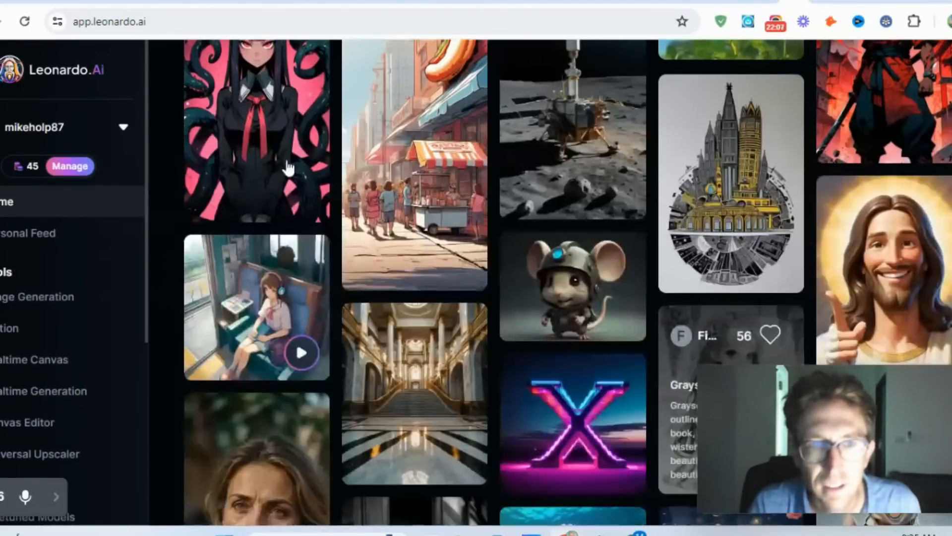
pyautogui.scroll(7, 287, 255)
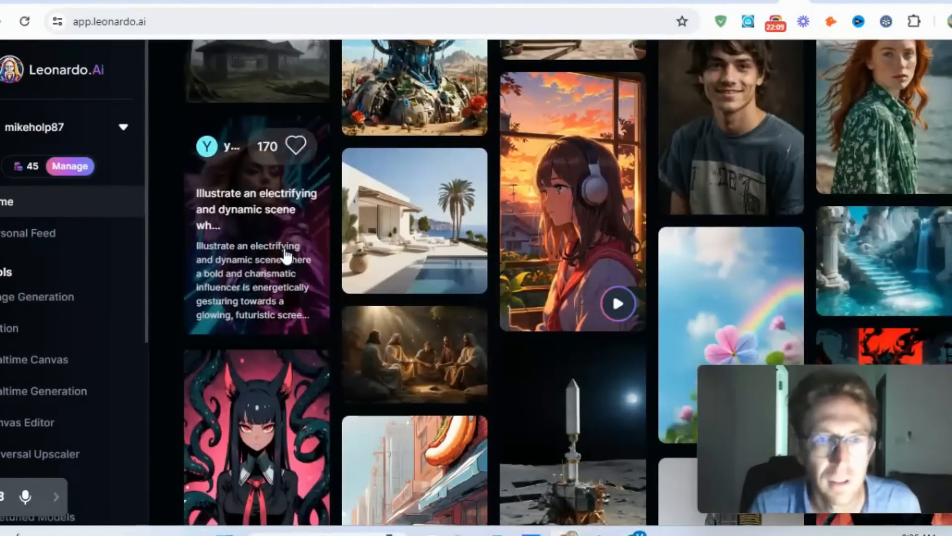
pyautogui.click(287, 255)
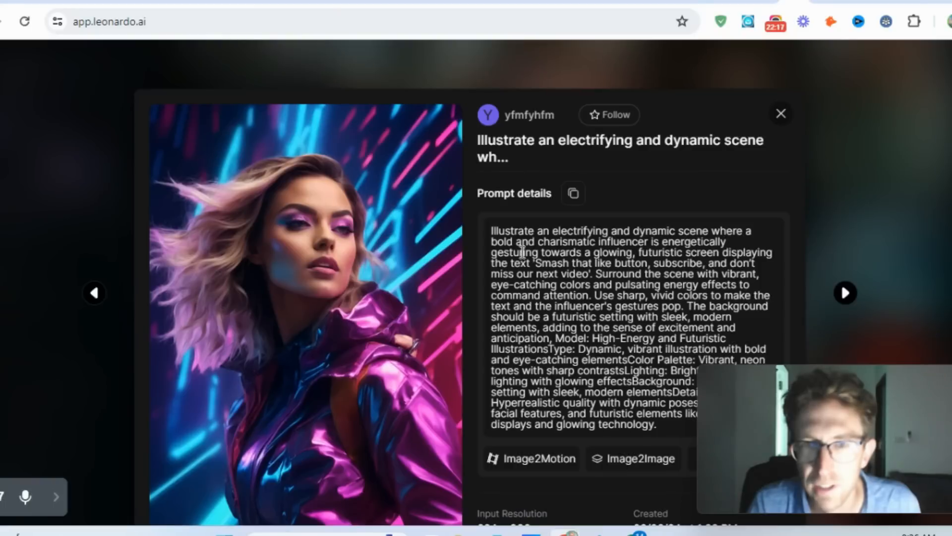
pyautogui.click(381, 299)
pyautogui.click(488, 201)
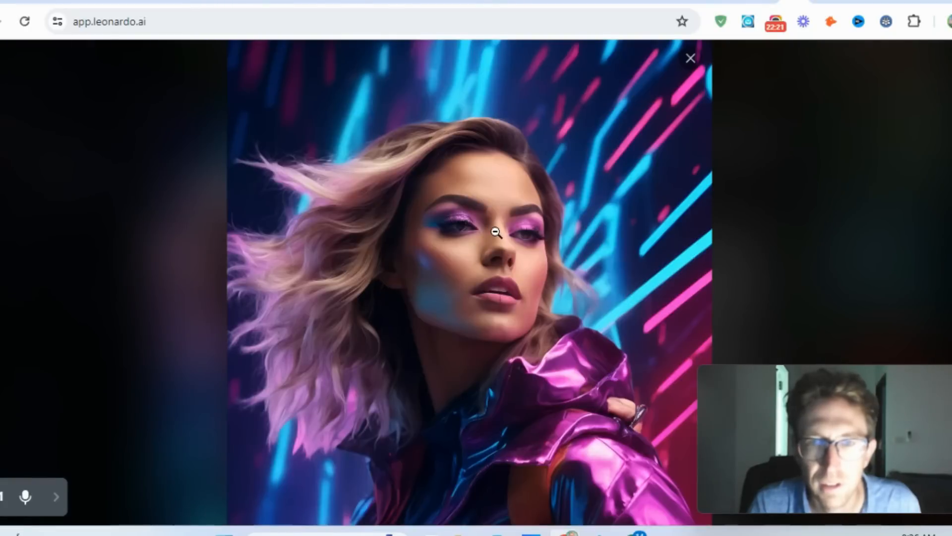
pyautogui.click(691, 60)
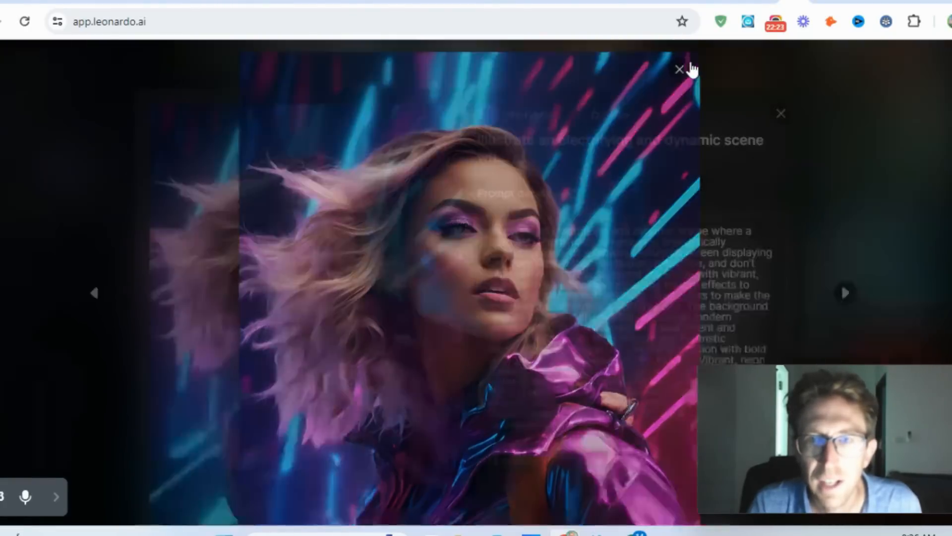
pyautogui.click(781, 65)
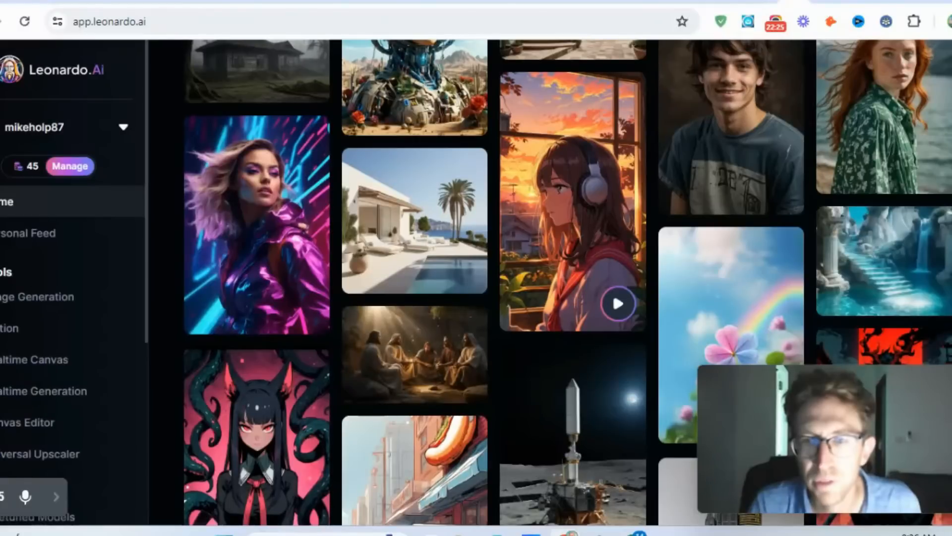
# - Open the community creation "Minimalist Mediterranean – Embracing Simplicity", inspect its image at full size, and return to its details
pyautogui.scroll(-5, 406, 189)
pyautogui.scroll(4, 406, 189)
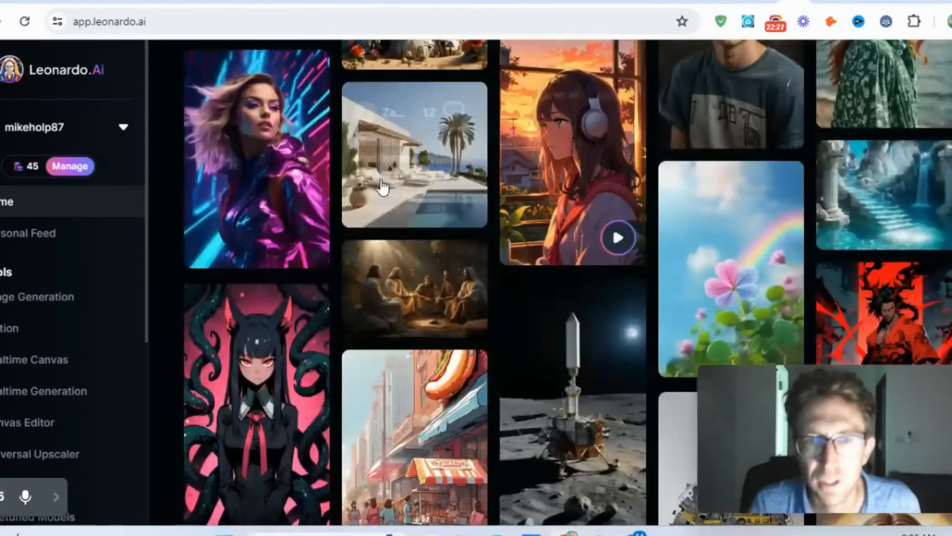
pyautogui.click(406, 189)
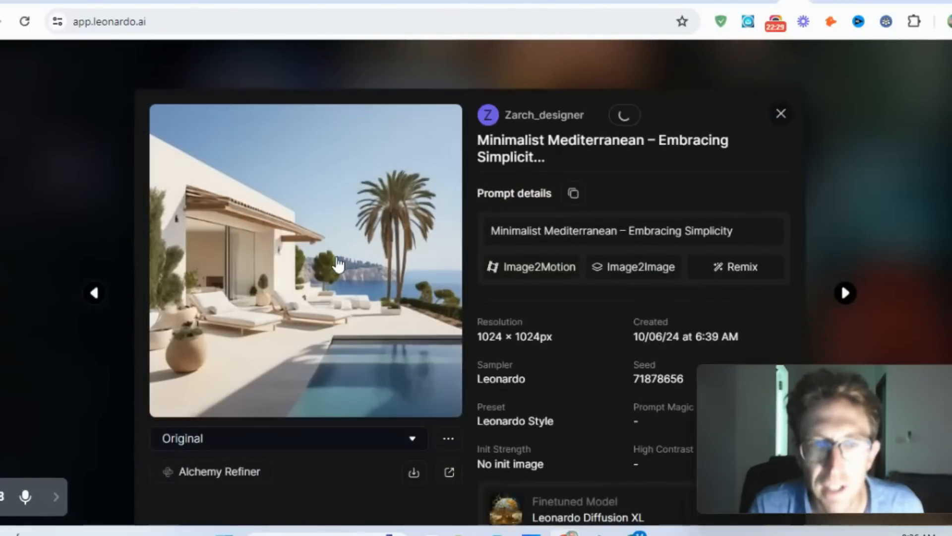
pyautogui.click(319, 261)
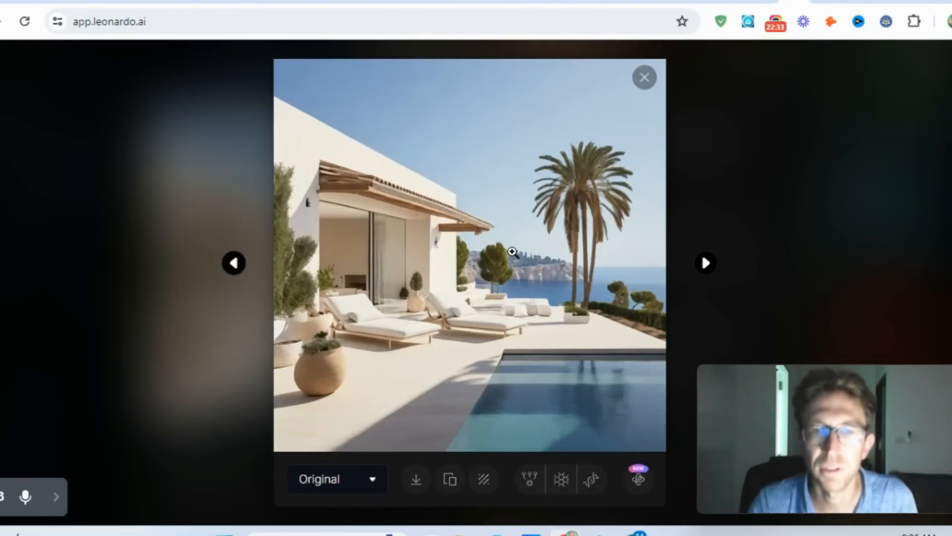
pyautogui.click(512, 252)
pyautogui.scroll(-5, 549, 241)
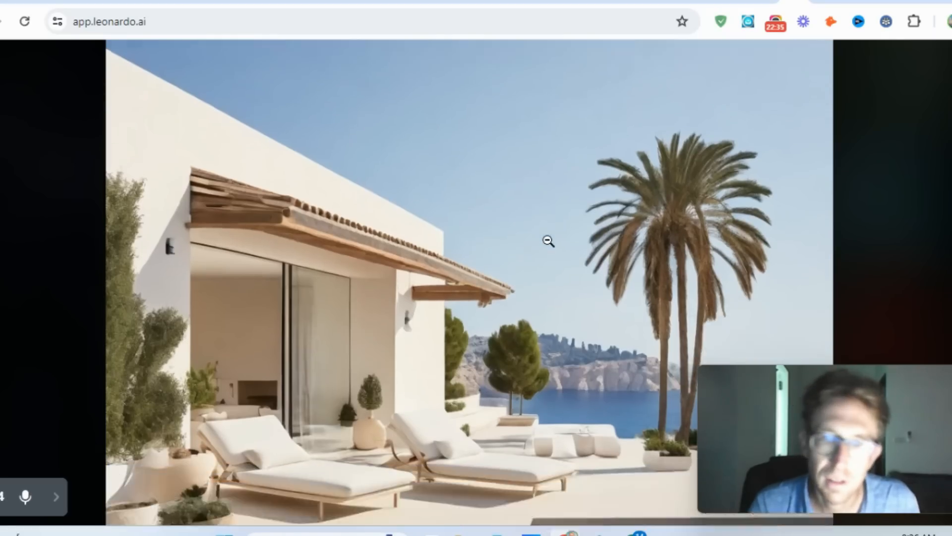
pyautogui.scroll(4, 888, 142)
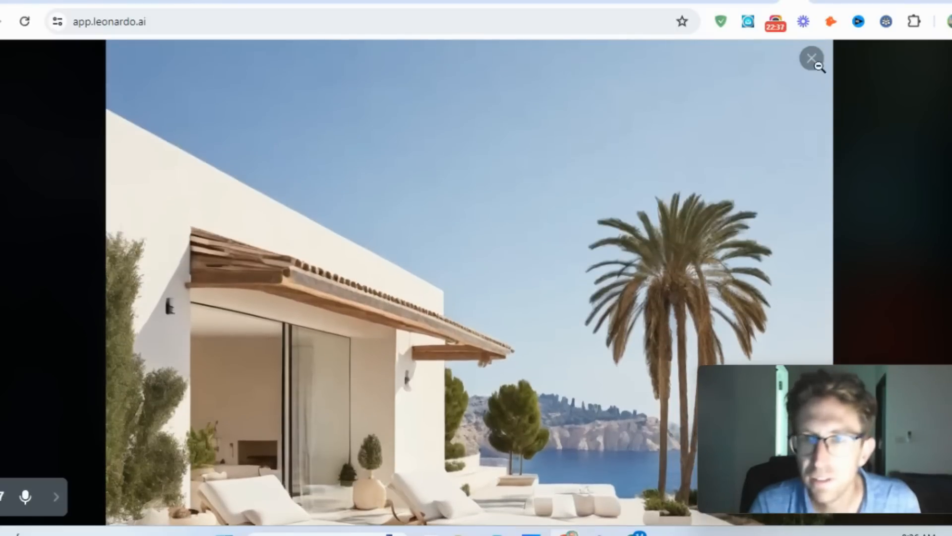
pyautogui.click(814, 60)
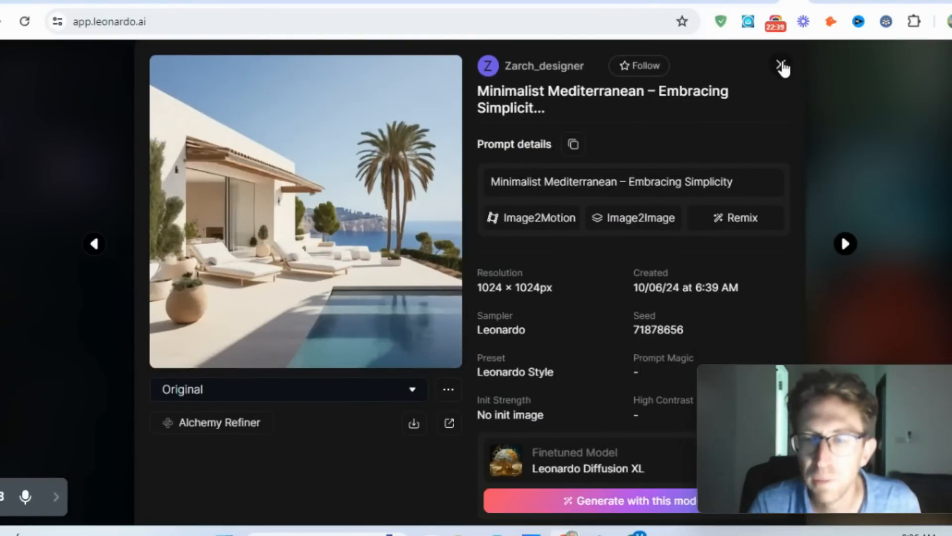
# - Close the Mediterranean creation, find the community motion clip "A shimmering ethereal island suspended in the c...", play it enlarged, and close it
pyautogui.click(781, 65)
pyautogui.scroll(-5, 781, 199)
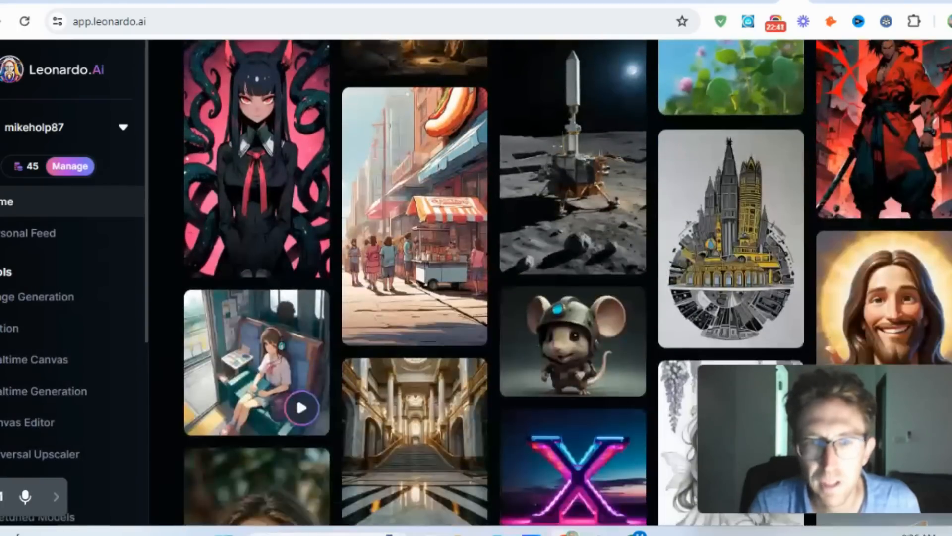
pyautogui.scroll(-5, 477, 278)
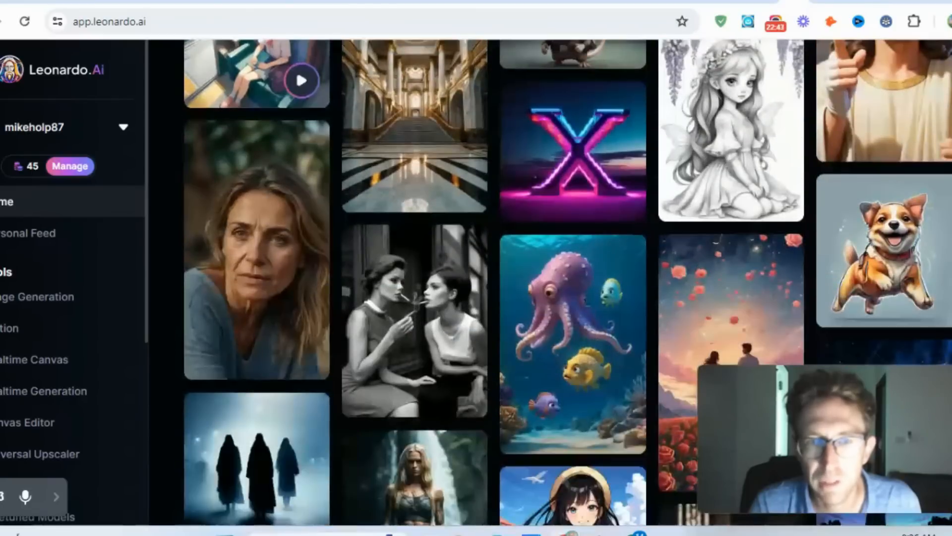
pyautogui.scroll(-10, 476, 278)
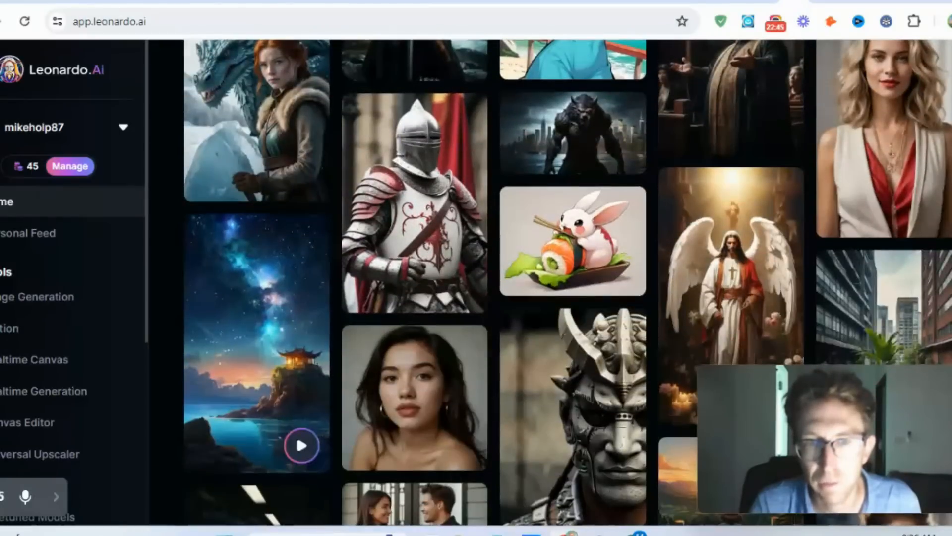
pyautogui.click(262, 382)
pyautogui.click(336, 347)
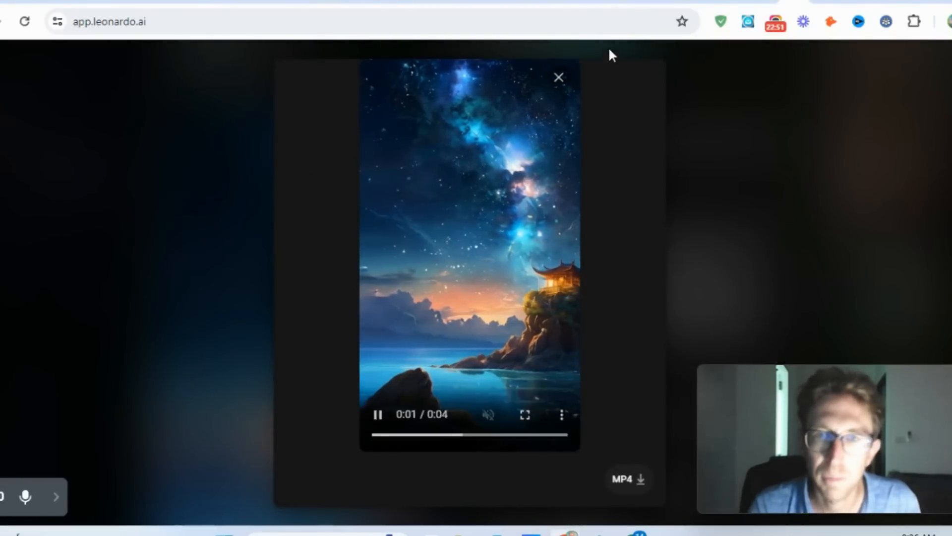
pyautogui.click(751, 100)
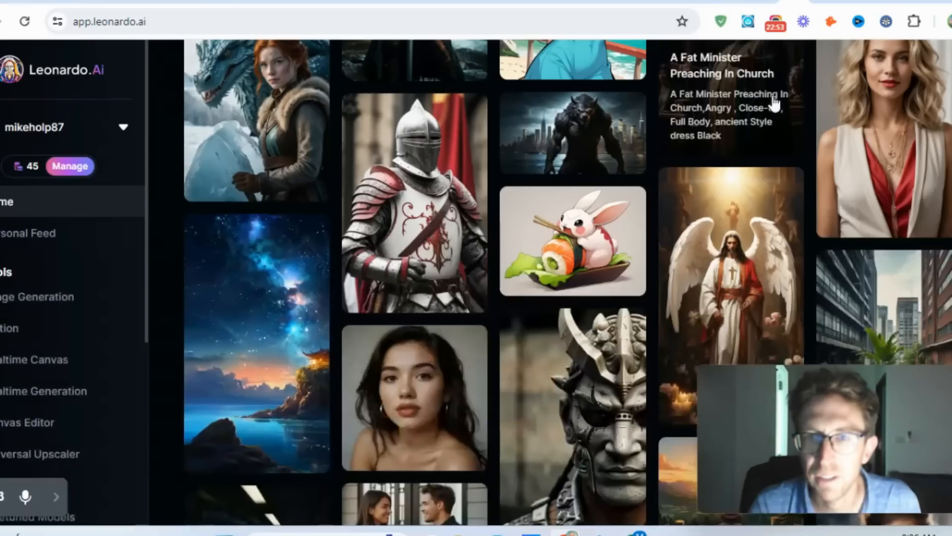
# - Open the community portrait "Imagine a middle-aged Caucasian woman with shou...", inspect its image at full size, and close it
pyautogui.click(898, 181)
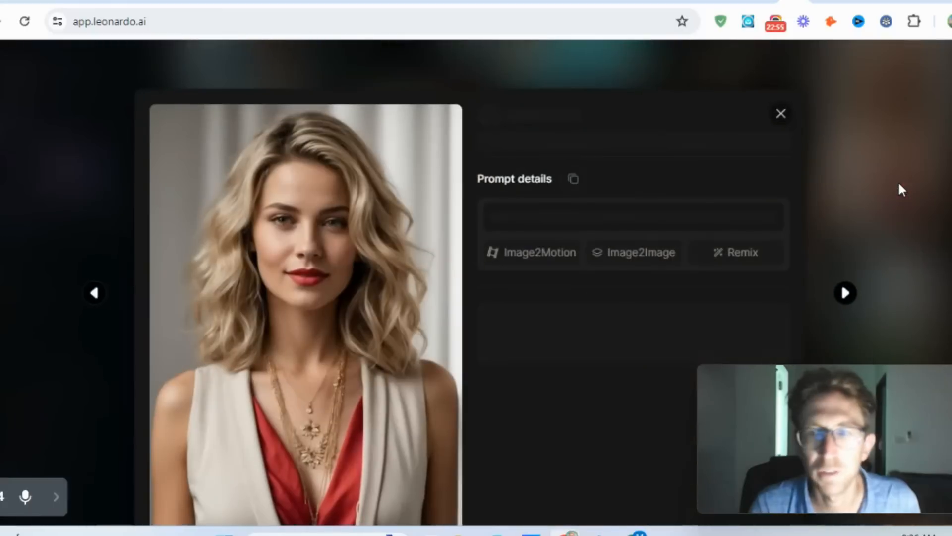
pyautogui.click(335, 220)
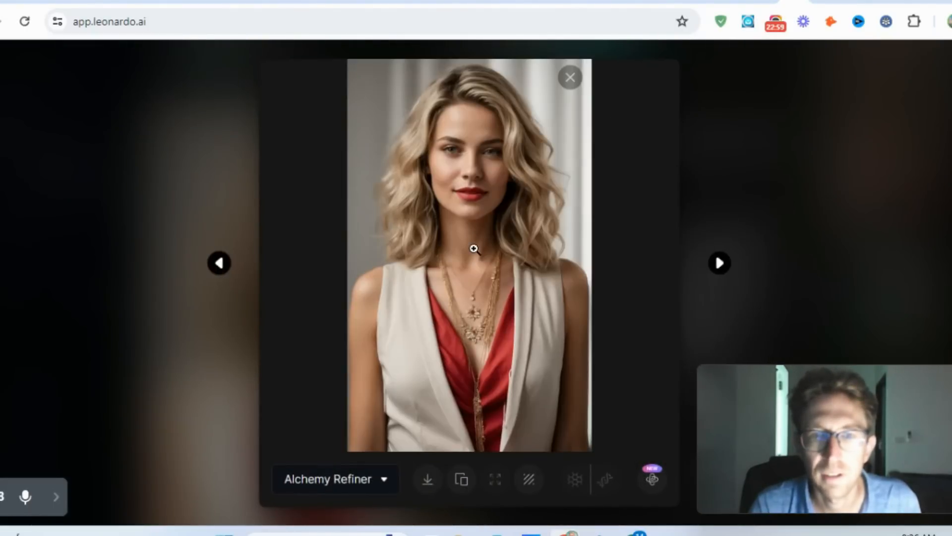
pyautogui.click(511, 167)
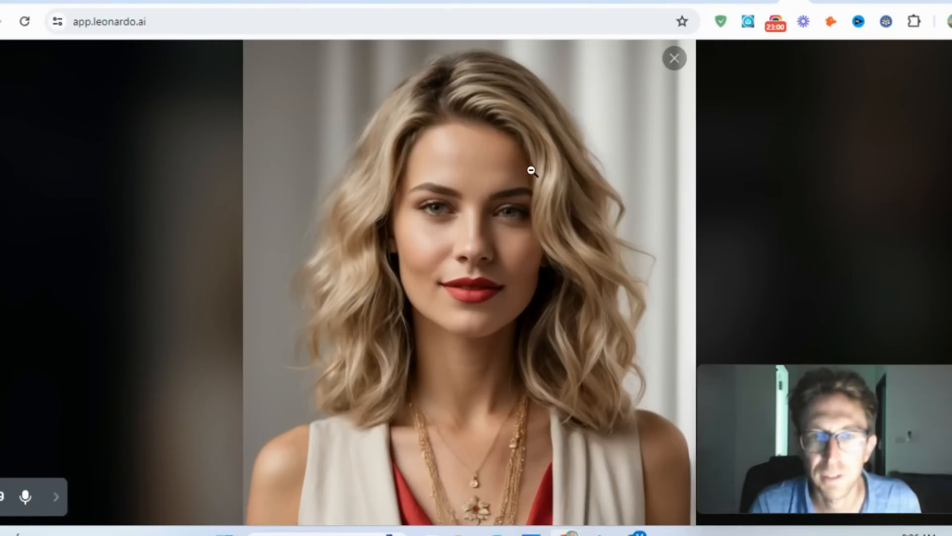
pyautogui.click(675, 58)
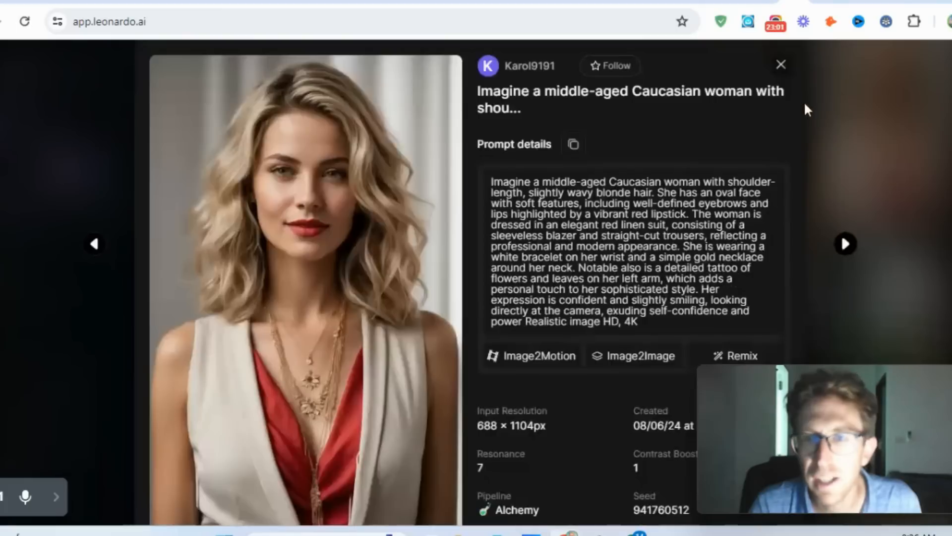
pyautogui.click(782, 63)
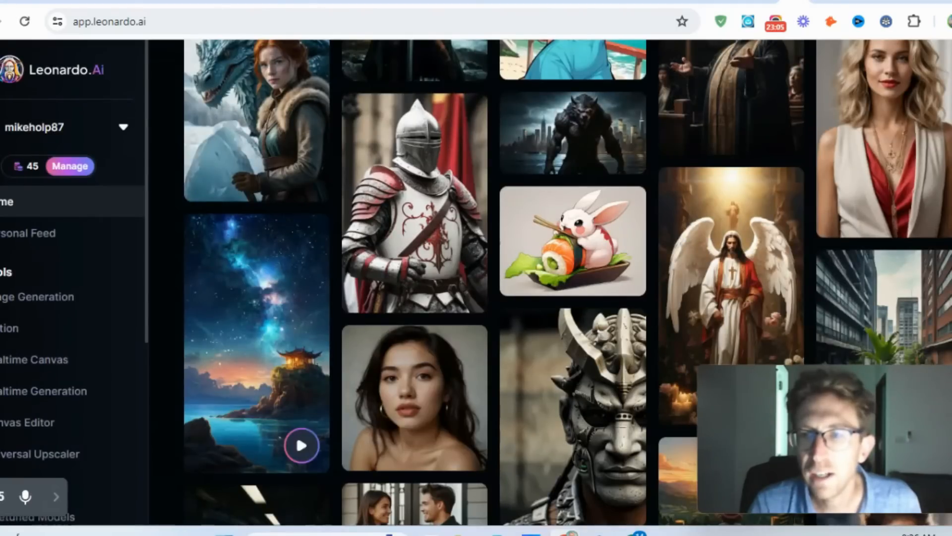
# - Browse further down the community gallery, return to the start of the home page, and open Realtime Generation
pyautogui.scroll(-5, 784, 100)
pyautogui.scroll(-5, 550, 282)
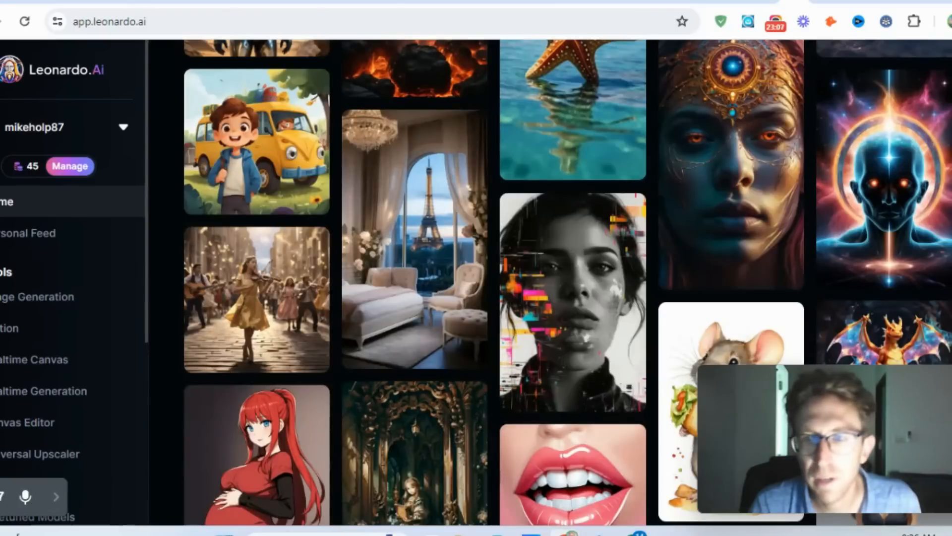
pyautogui.scroll(-10, 550, 282)
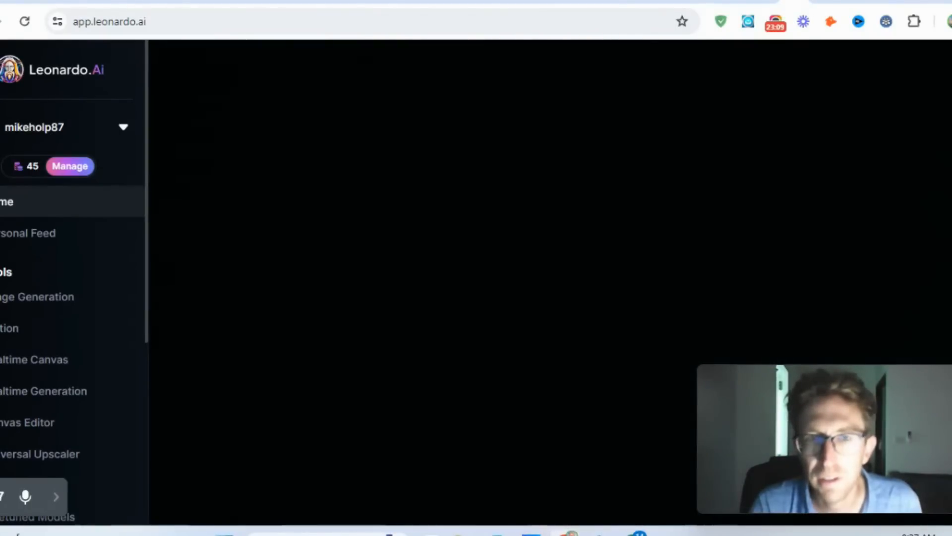
pyautogui.click(65, 204)
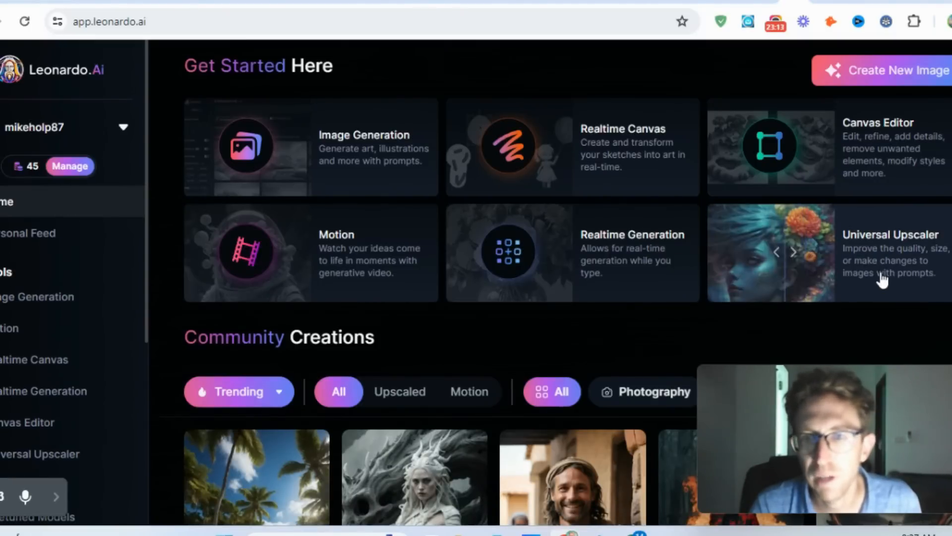
pyautogui.click(651, 265)
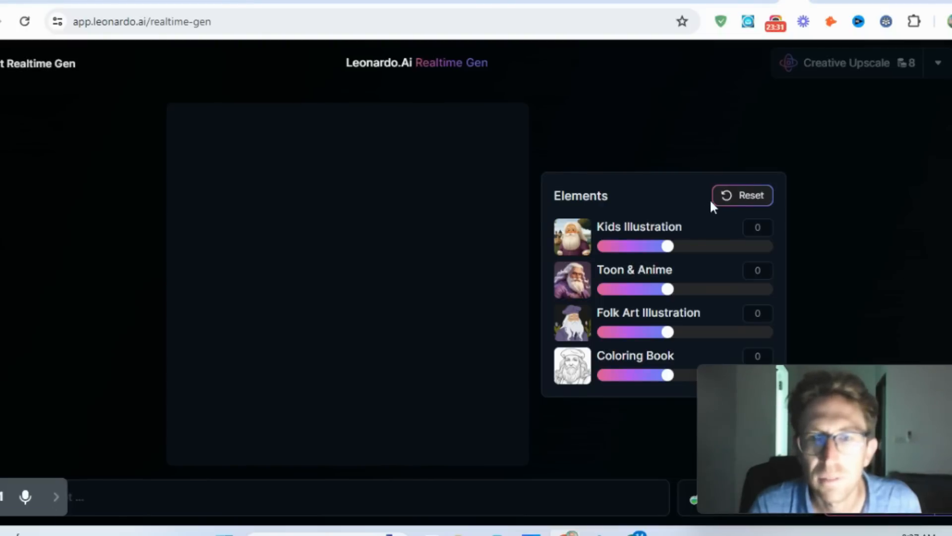
# - Check the seed setting of the Realtime Gen page and close it
pyautogui.moveTo(806, 401)
pyautogui.moveTo(806, 401); pyautogui.dragTo(796, 212)
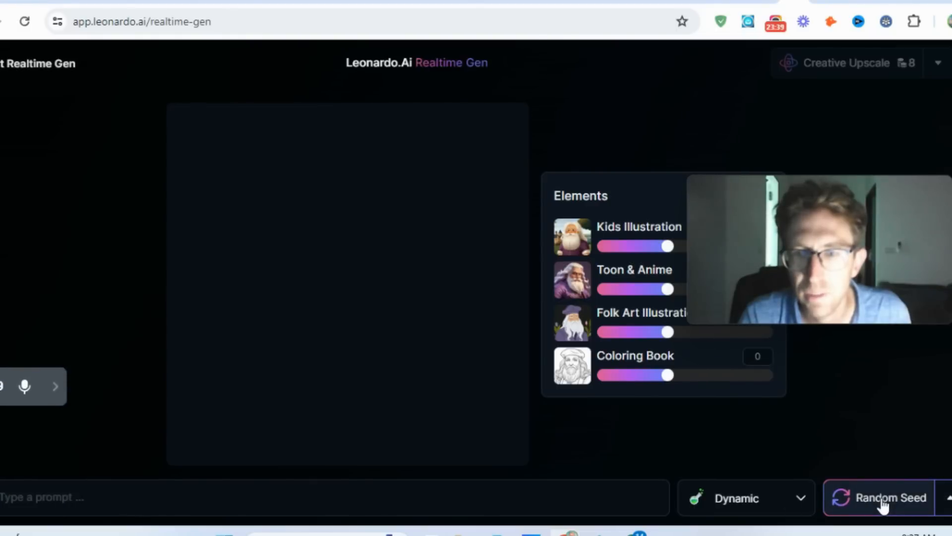
pyautogui.moveTo(824, 209); pyautogui.dragTo(822, 255)
pyautogui.click(948, 496)
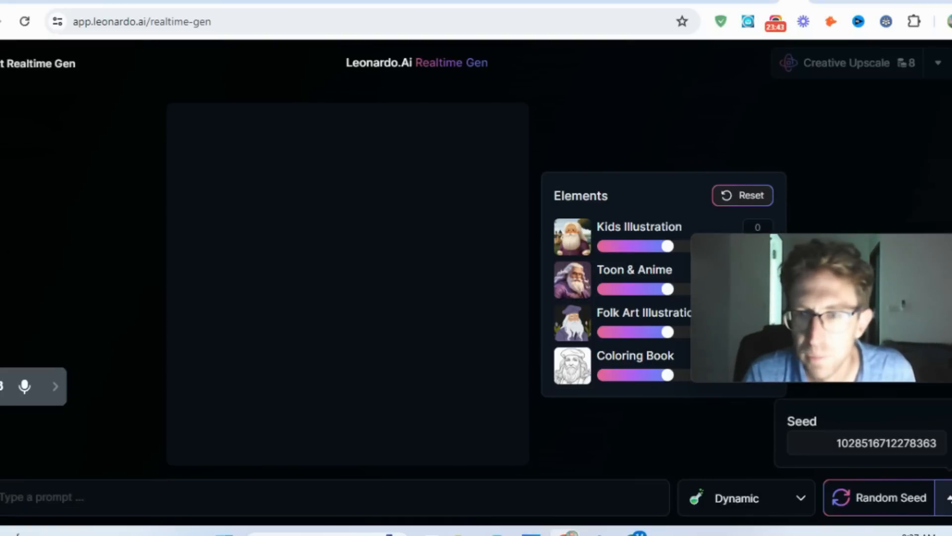
pyautogui.click(514, 509)
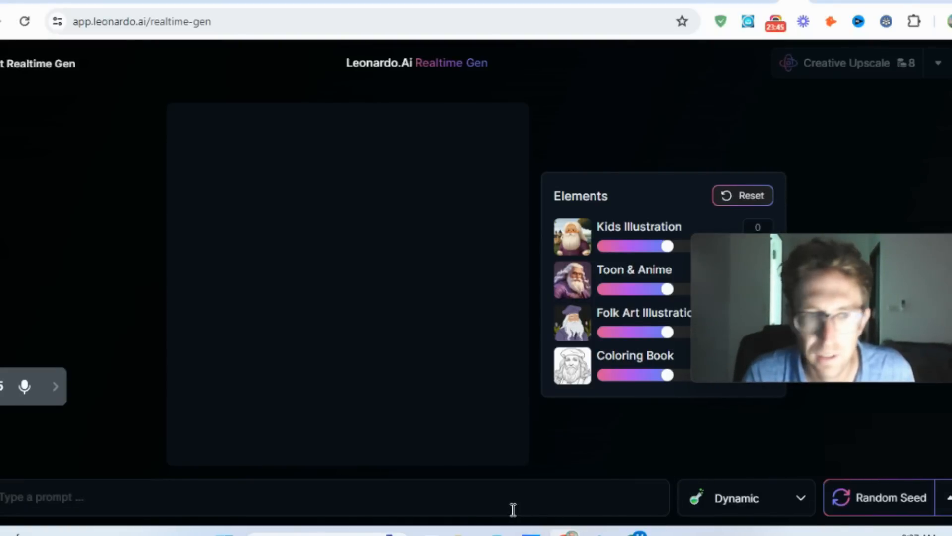
pyautogui.write('rovbo')
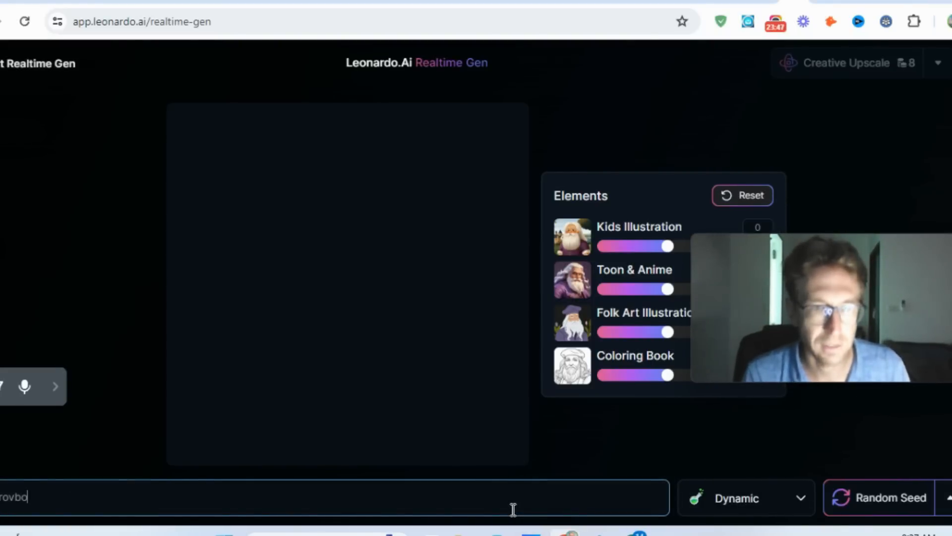
pyautogui.press('BackSpace')
pyautogui.press('BackSpace')
pyautogui.press('BackSpace')
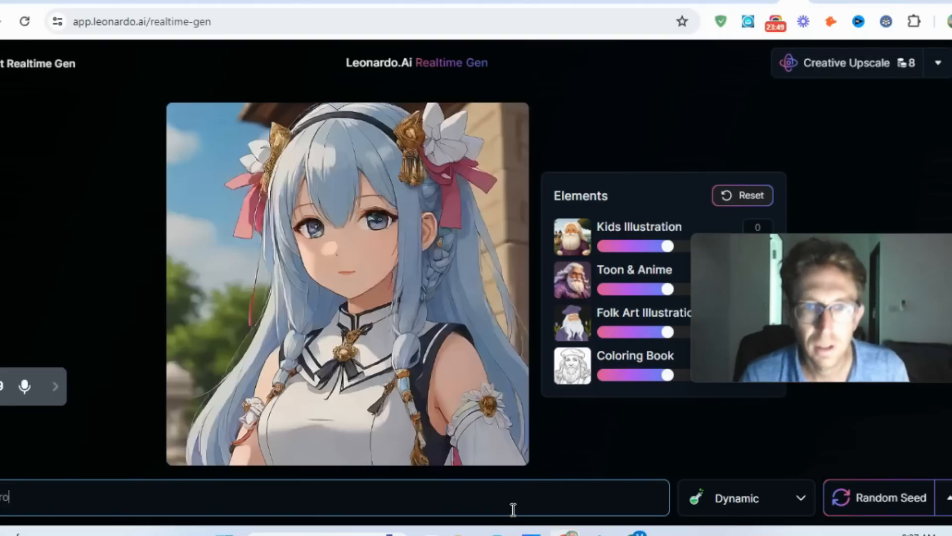
pyautogui.press('BackSpace')
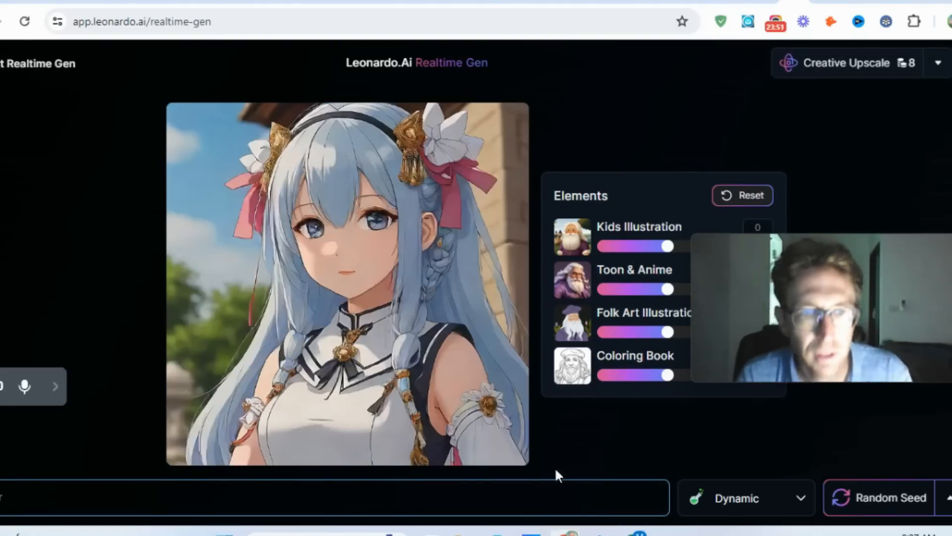
pyautogui.press('BackSpace')
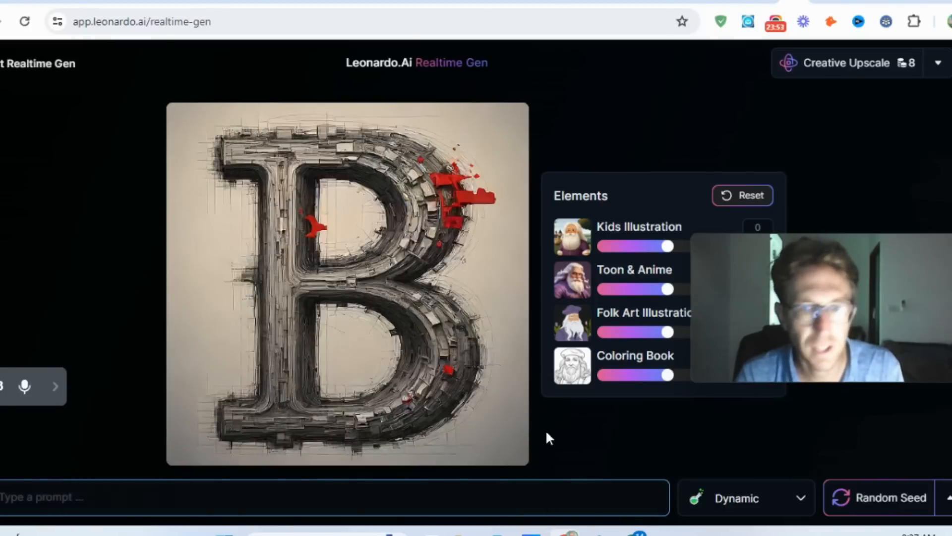
pyautogui.click(609, 430)
# - Generate a realtime image from the prompt "robot" and regenerate it with a random seed
pyautogui.click(110, 497)
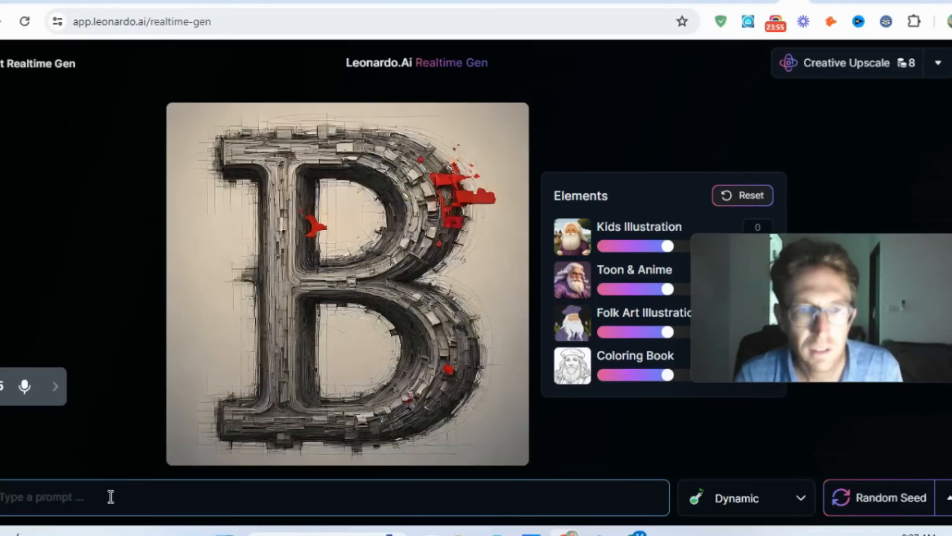
pyautogui.write('robot')
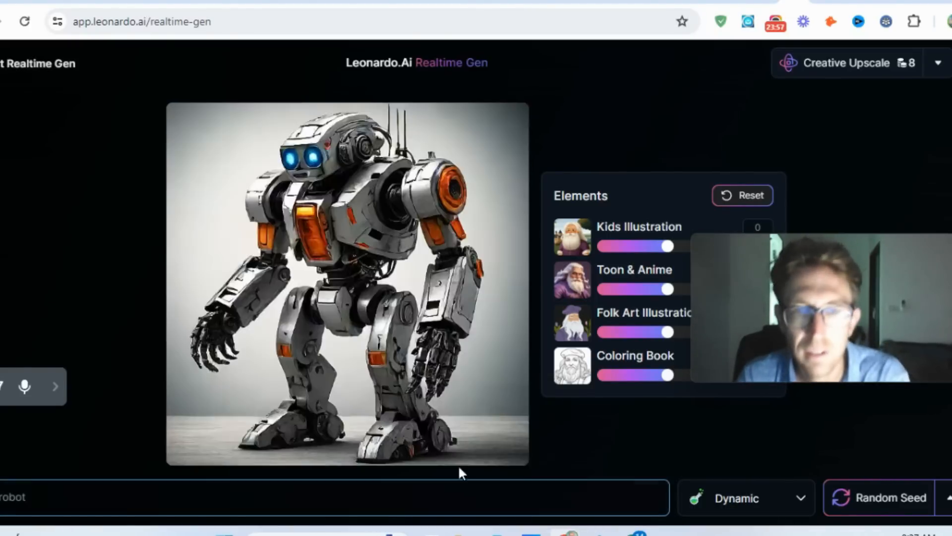
pyautogui.click(631, 439)
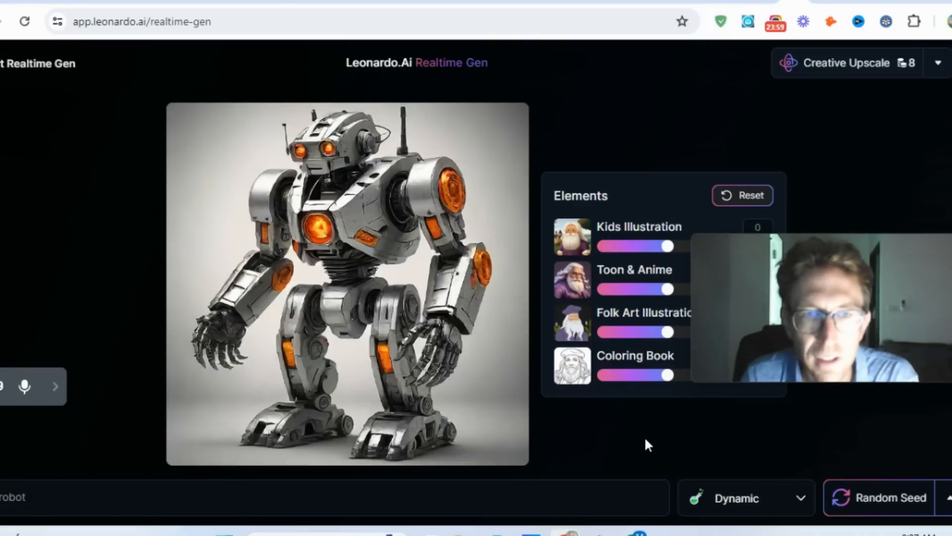
pyautogui.moveTo(718, 256); pyautogui.dragTo(739, 331)
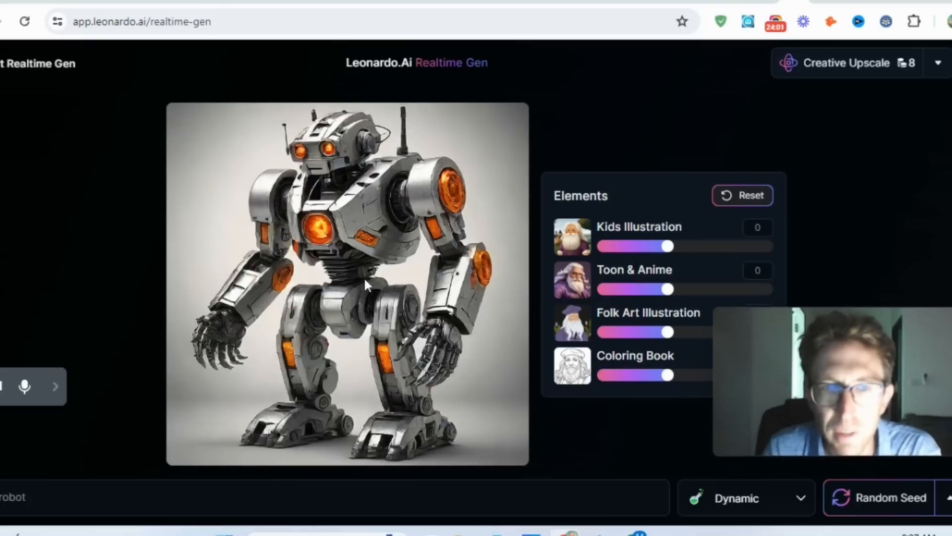
pyautogui.click(891, 501)
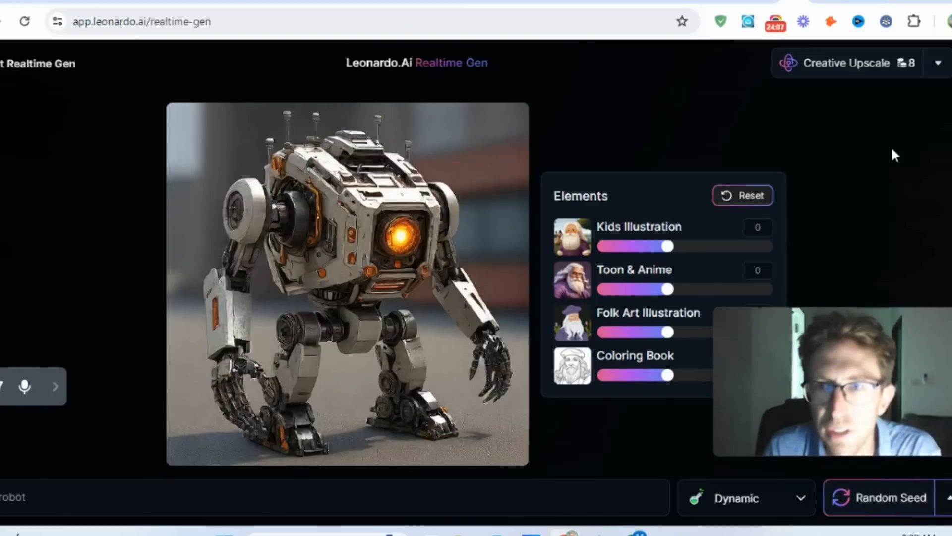
# - Read the descriptions of the upscale modes for the robot image, close them, and return to the home page
pyautogui.click(941, 65)
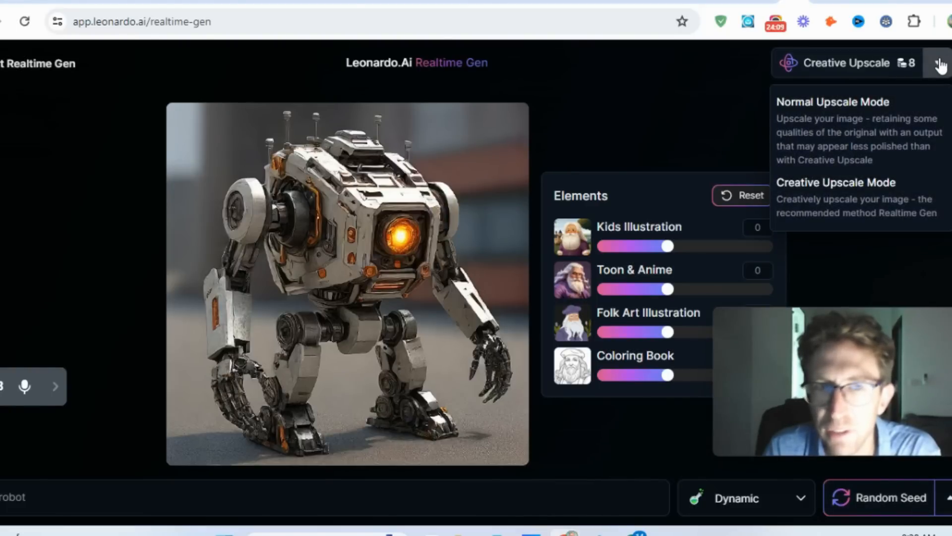
pyautogui.click(941, 66)
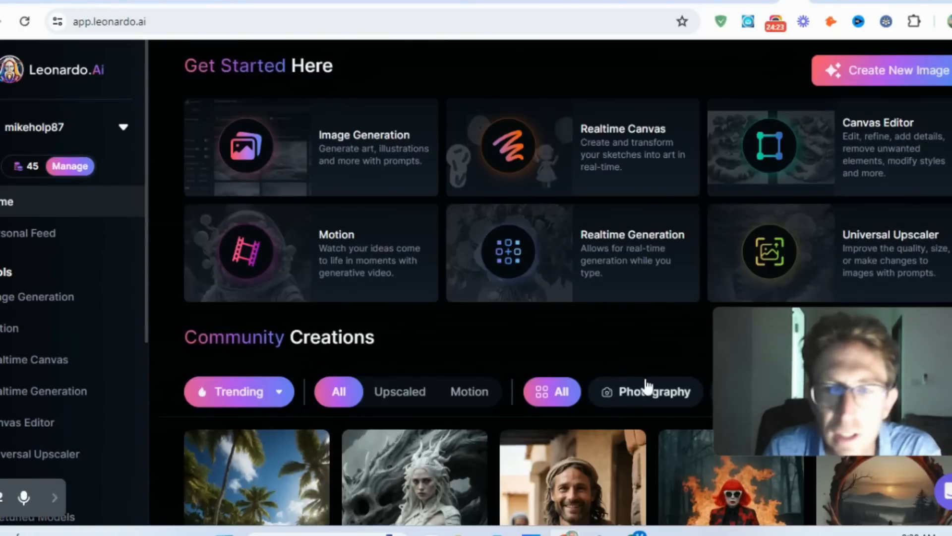
pyautogui.moveTo(859, 330); pyautogui.dragTo(860, 395)
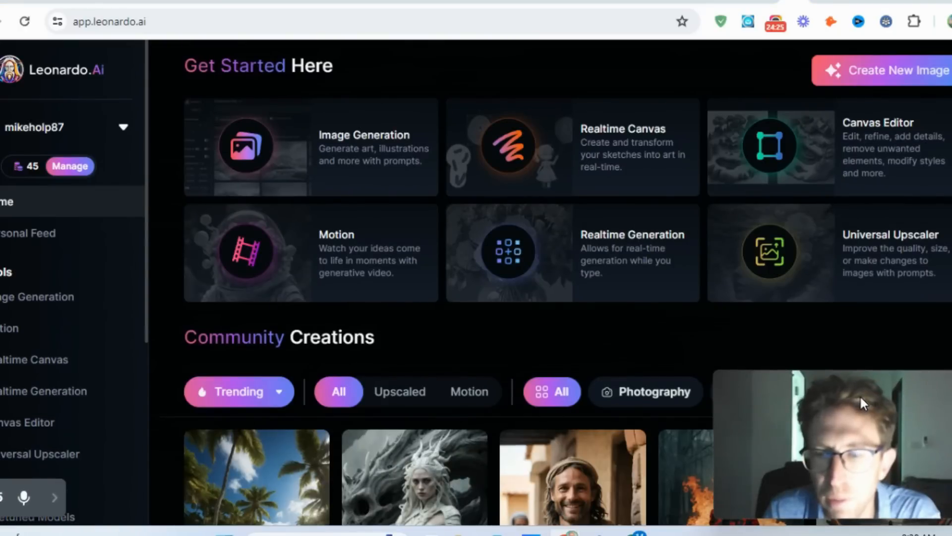